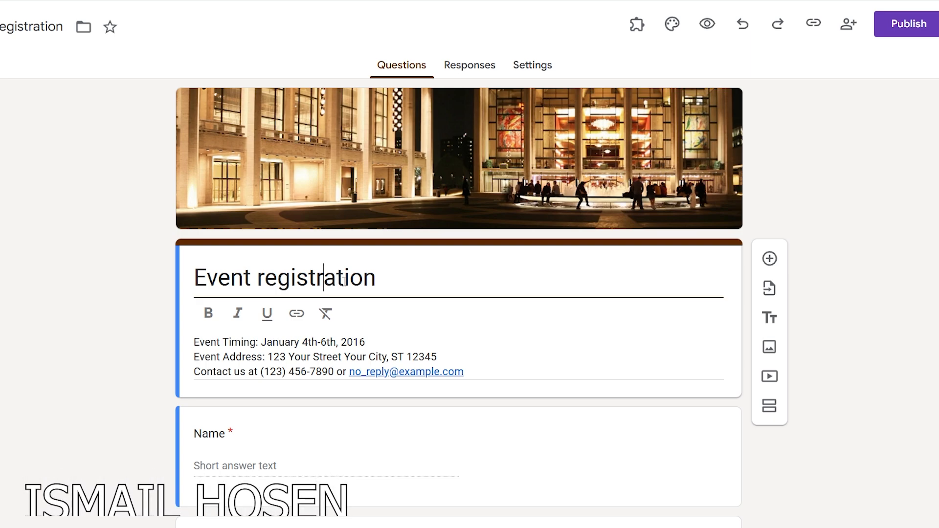
- Select the Event registration title and the timing, address and contact description lines
triple_click(331, 282)
click(207, 342)
drag(194, 314, 366, 314)
triple_click(279, 314)
double_click(298, 327)
triple_click(298, 327)
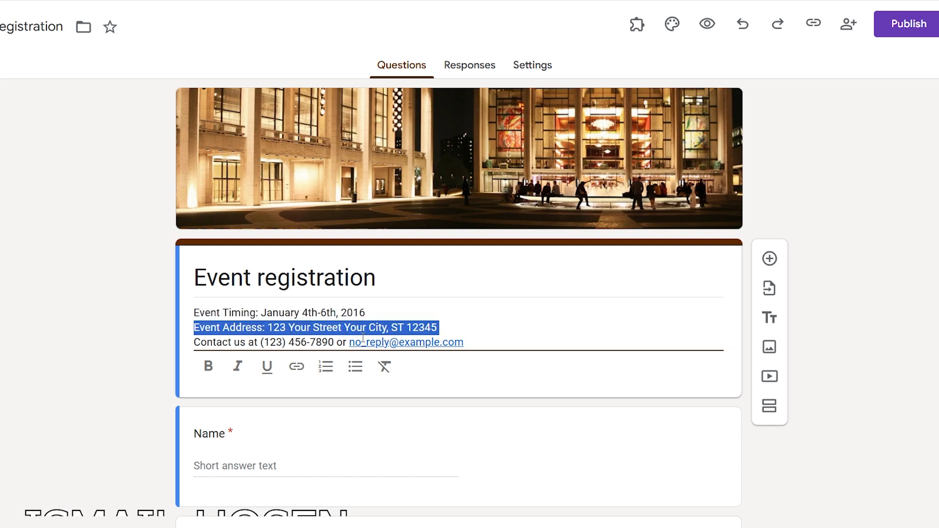
click(474, 343)
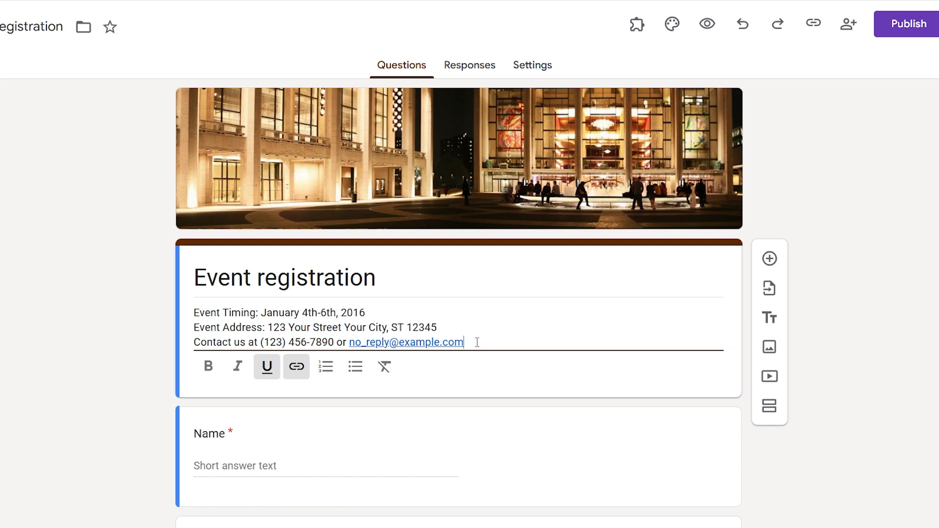
drag(477, 343, 194, 312)
click(503, 337)
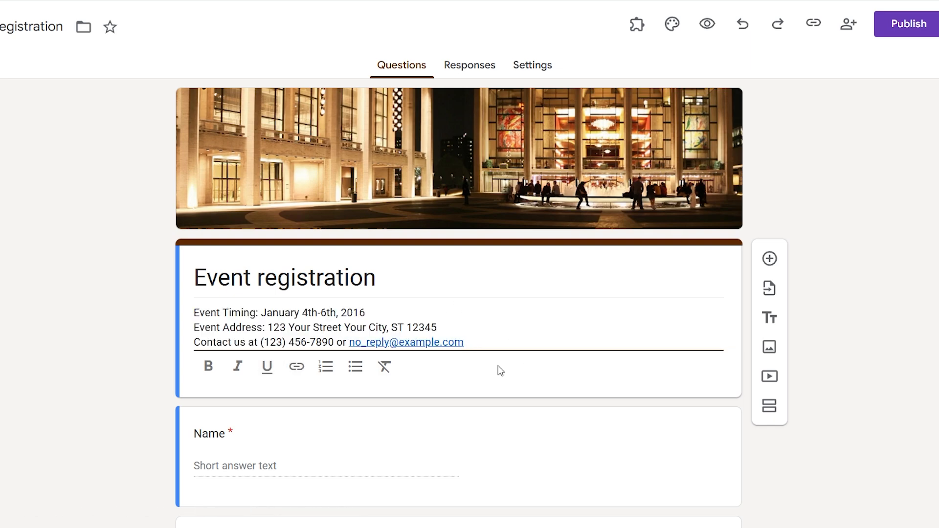
- Open the Name question, add a new question below it, then undo the addition
scroll(300, 352, down, 3)
click(241, 306)
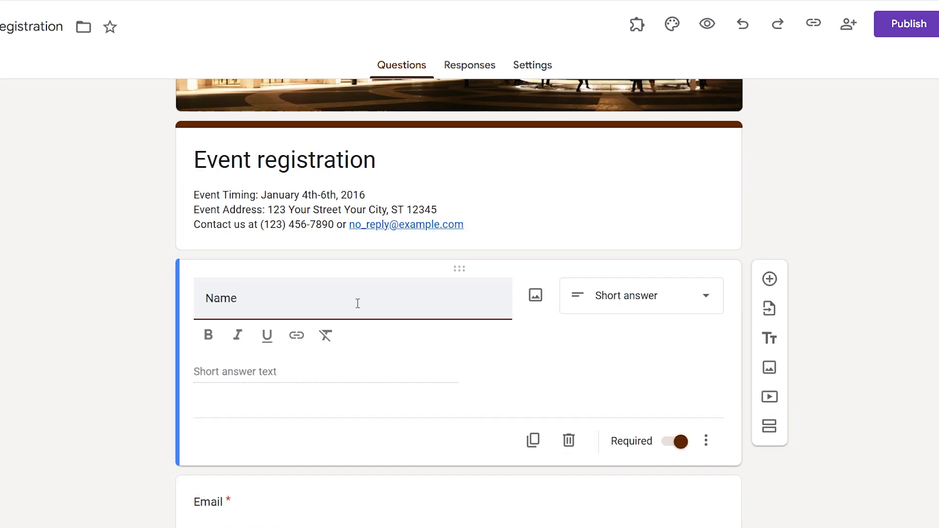
click(769, 280)
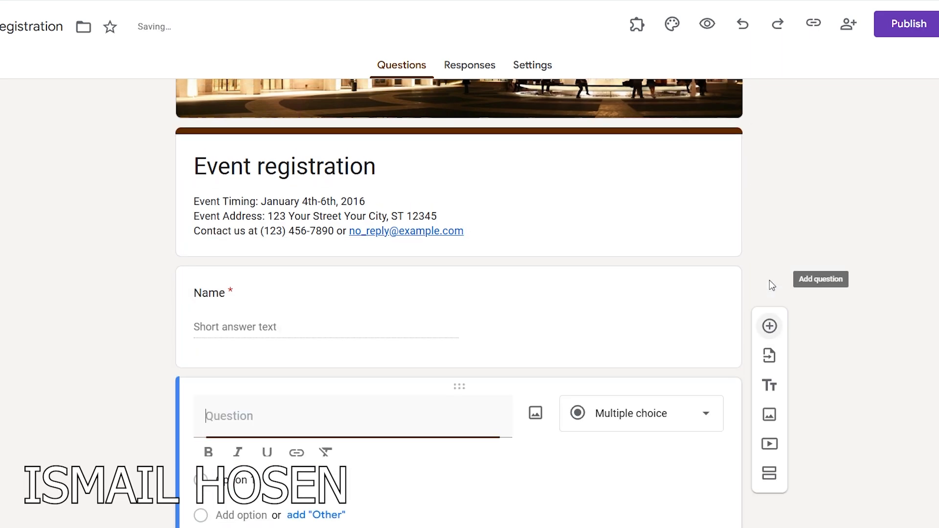
key(ctrl+z)
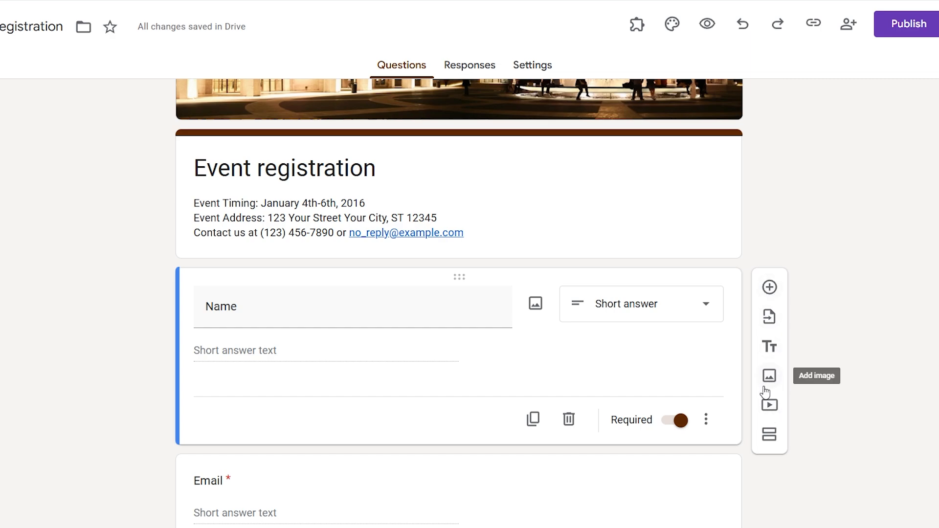
- Try bold, italic, underline and a cancelled link on the Name title, then remove all formatting
double_click(262, 307)
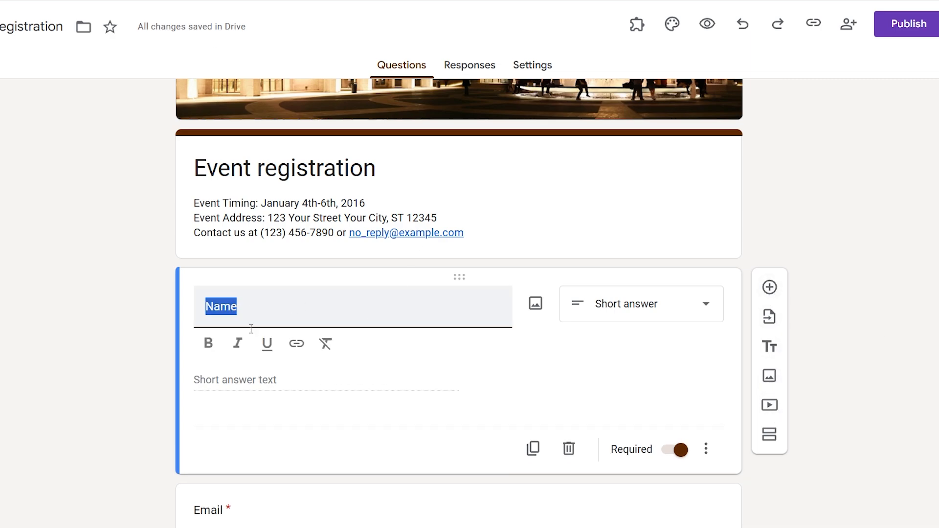
click(211, 344)
click(239, 345)
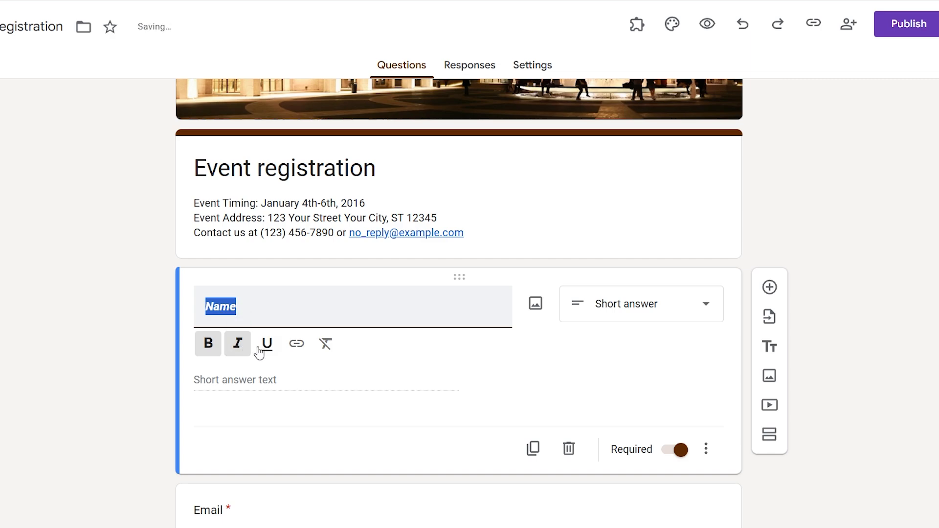
click(267, 344)
click(296, 343)
click(533, 362)
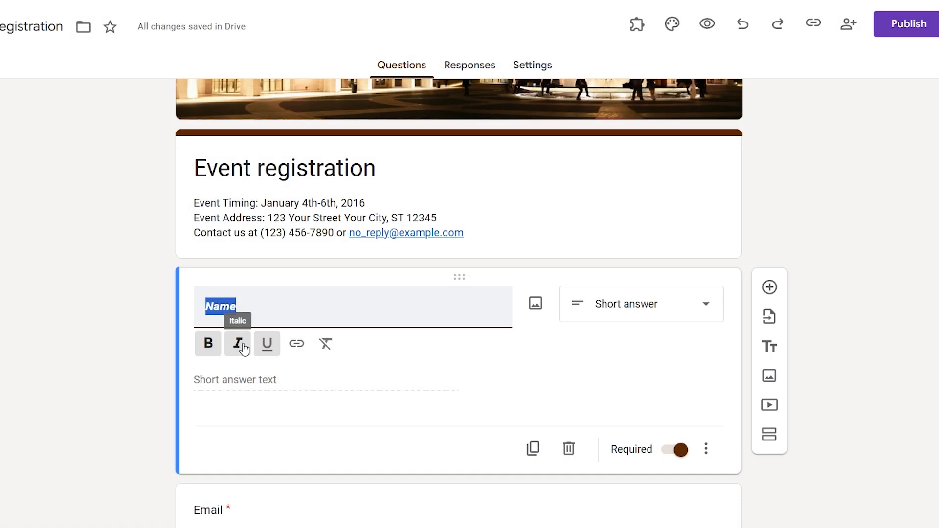
click(326, 344)
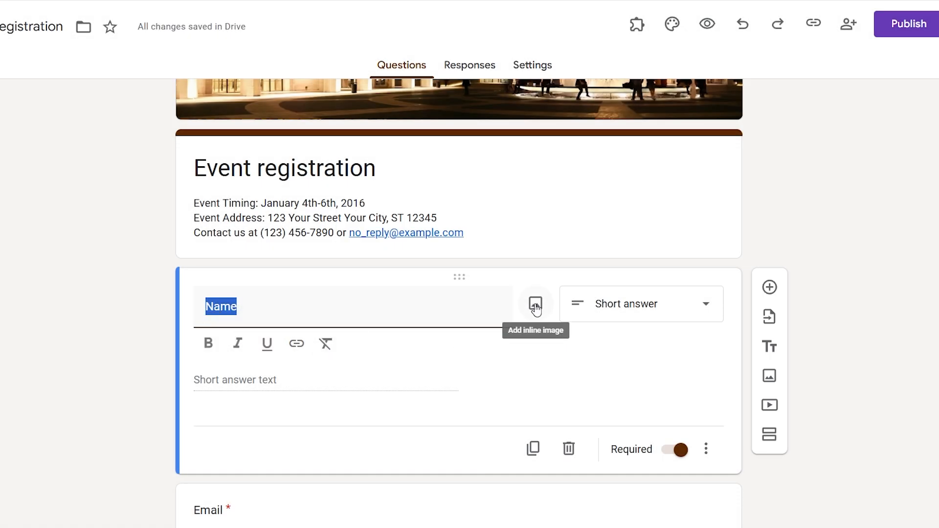
- Check the Name question's type list, then open the Google apps panel and scroll toward Forms
click(579, 302)
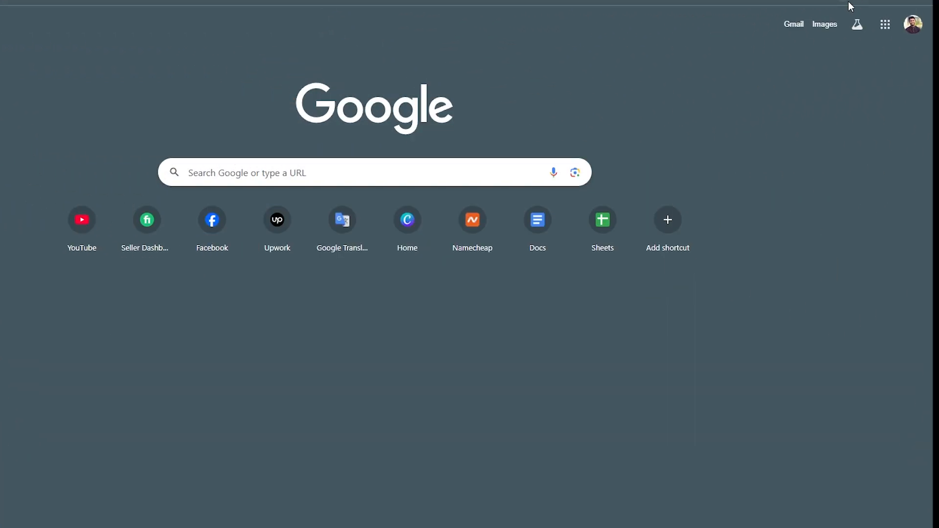
click(885, 27)
scroll(837, 97, down, 8)
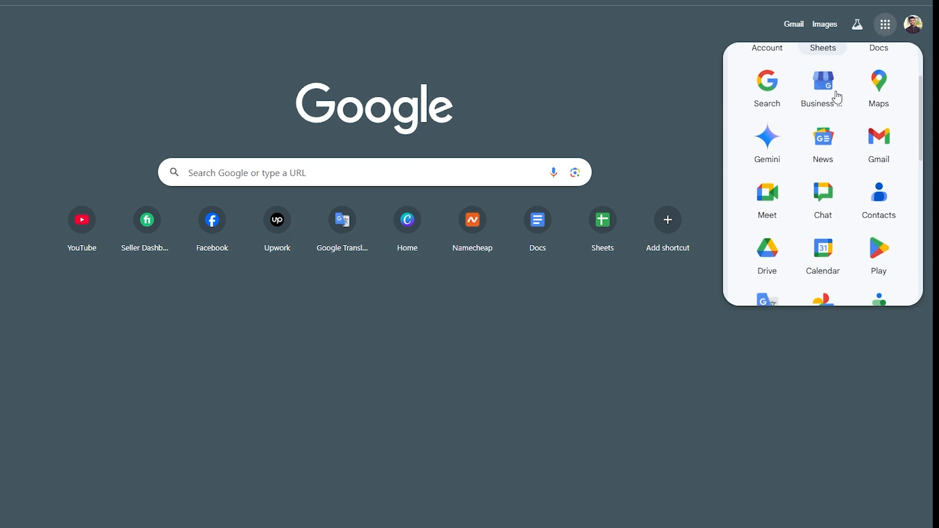
scroll(837, 97, down, 3)
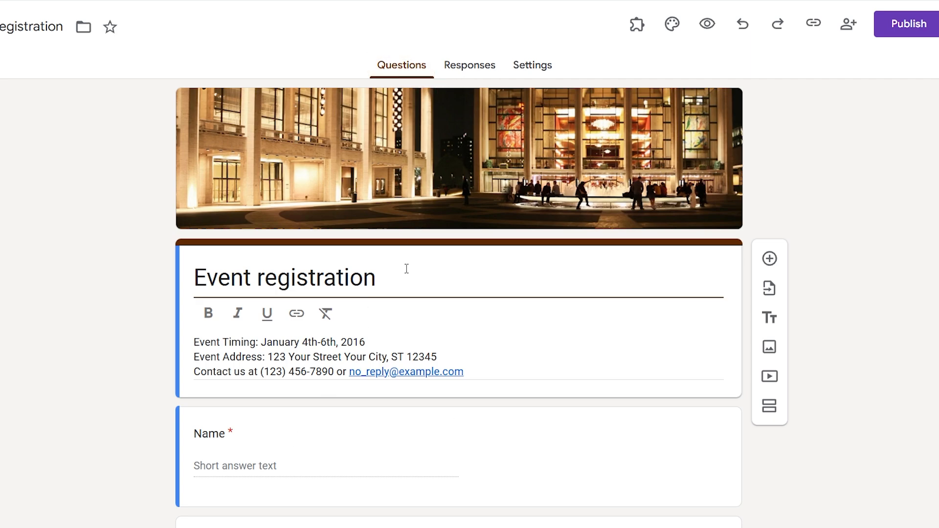
click(483, 71)
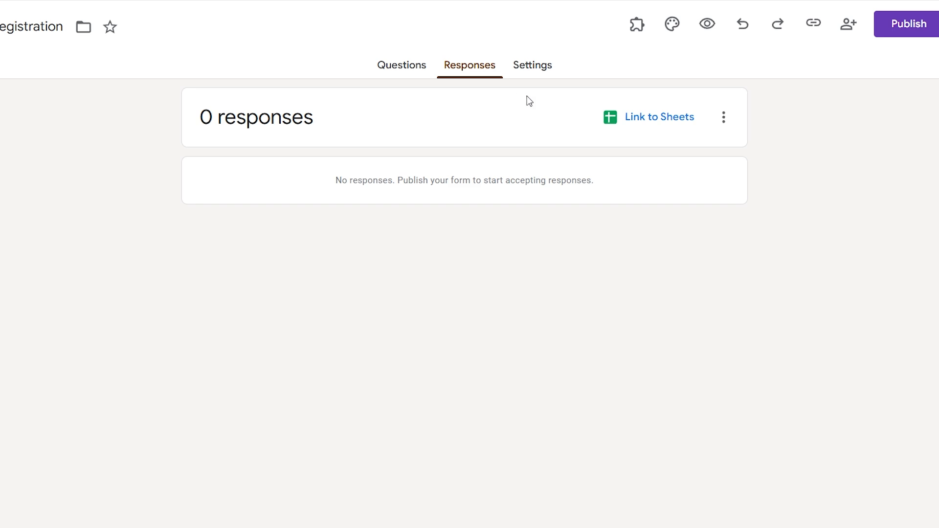
click(544, 72)
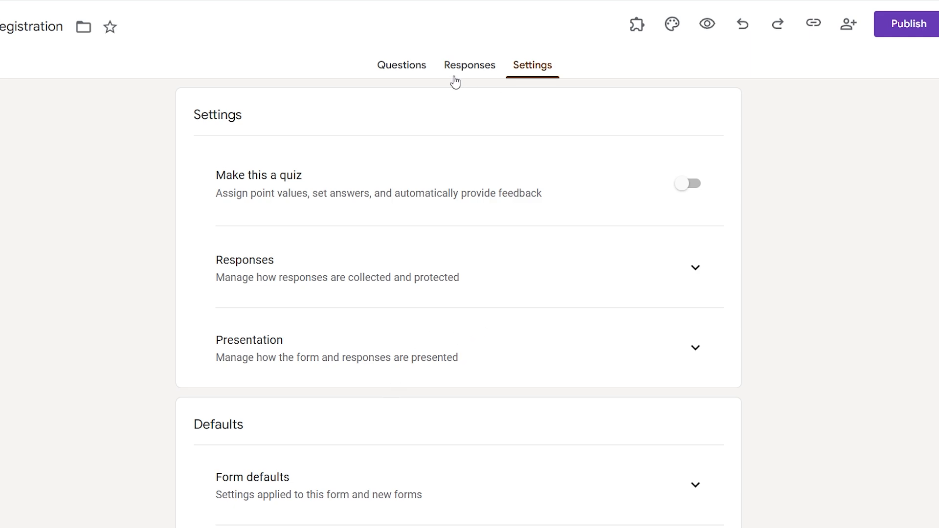
click(433, 65)
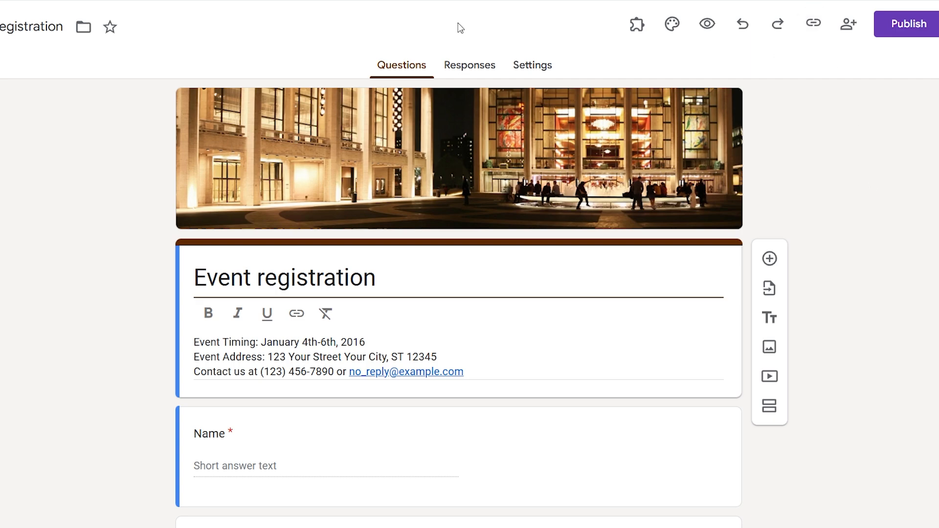
triple_click(330, 280)
click(330, 280)
triple_click(331, 282)
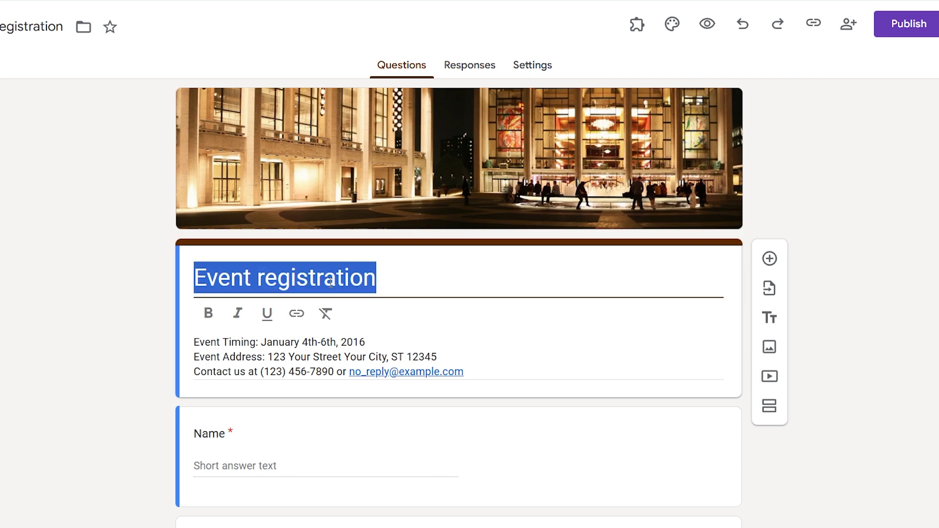
key(Tab)
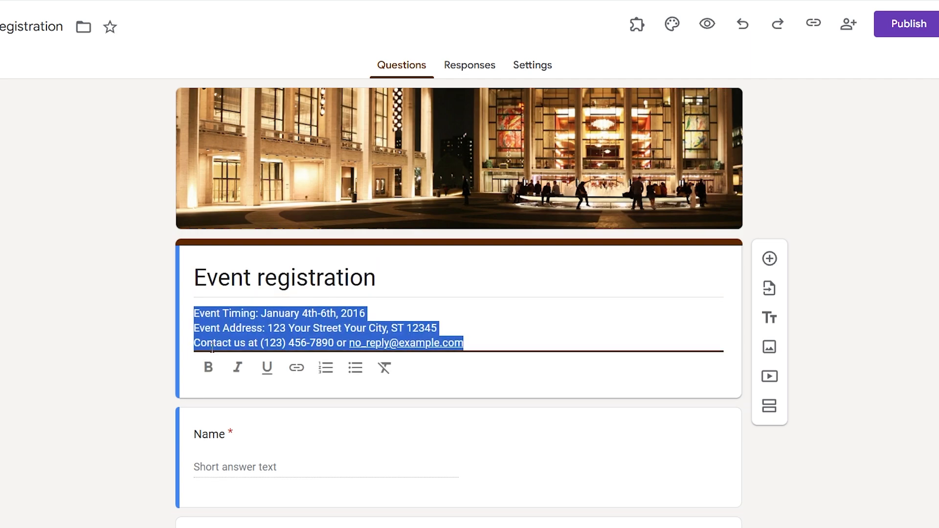
click(200, 325)
drag(197, 318, 399, 314)
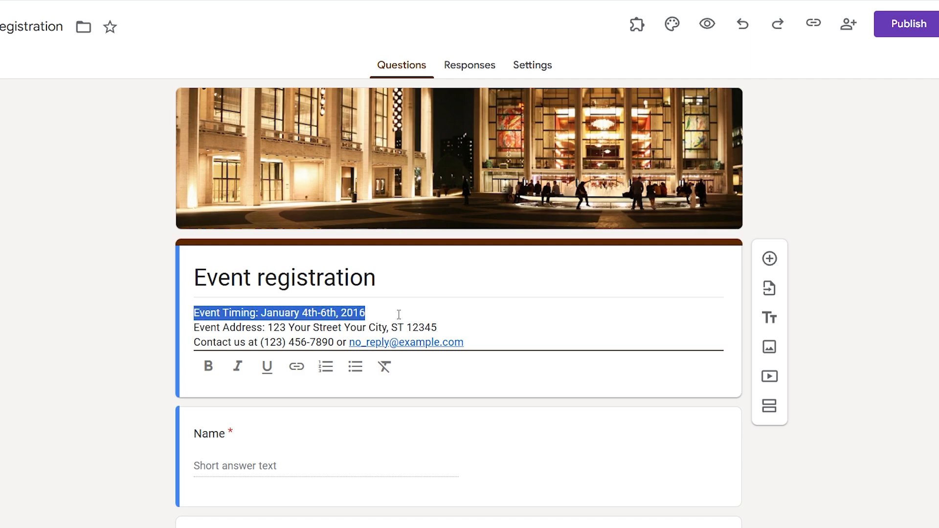
click(279, 313)
triple_click(280, 314)
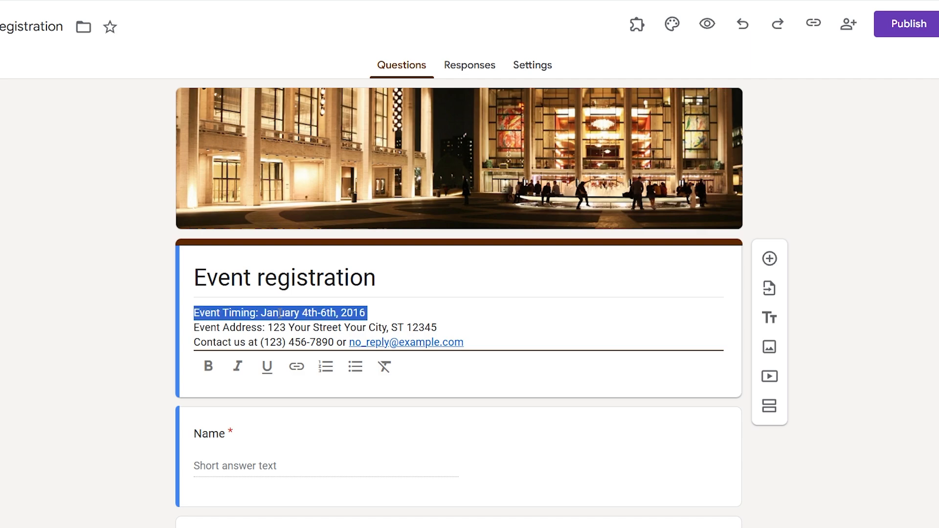
triple_click(300, 328)
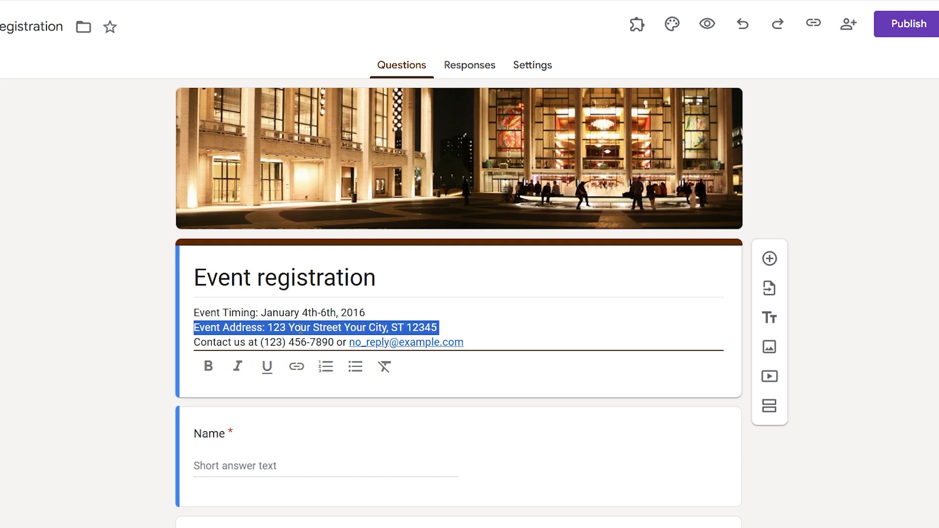
click(306, 342)
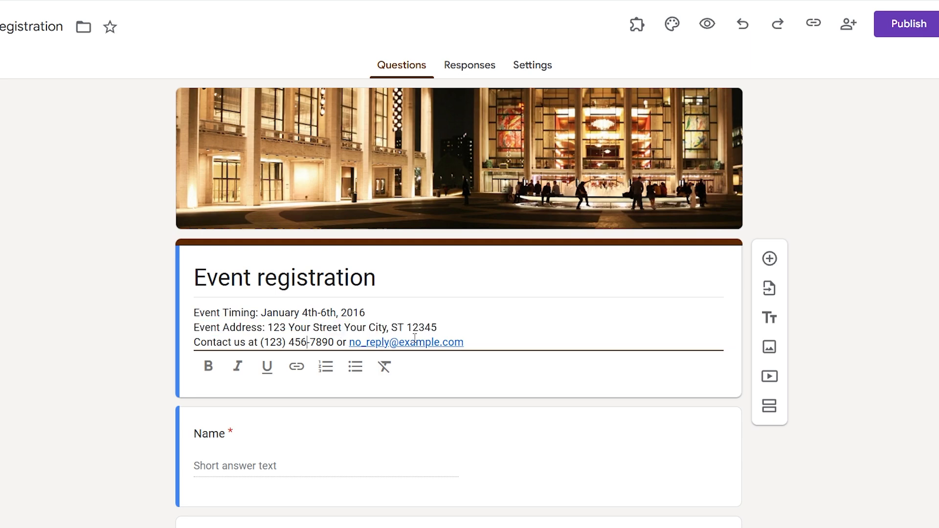
click(474, 343)
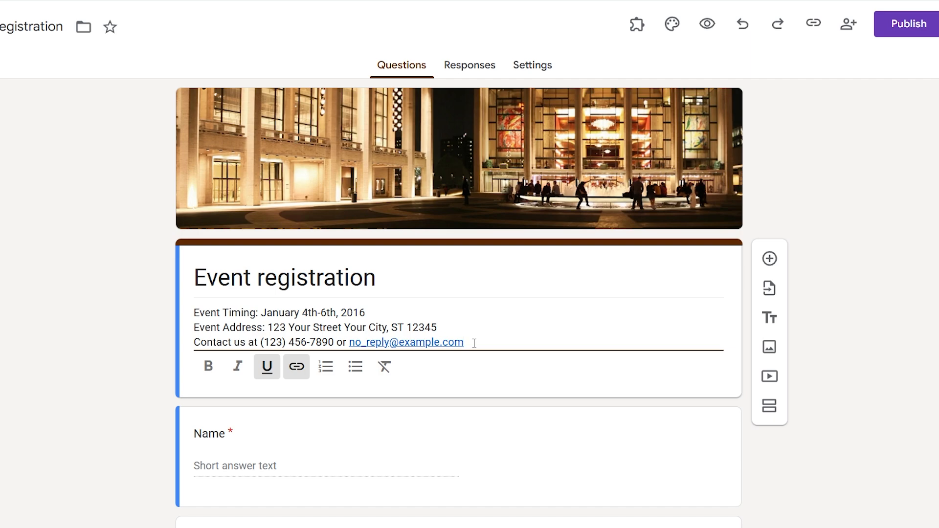
drag(474, 343, 194, 313)
click(505, 337)
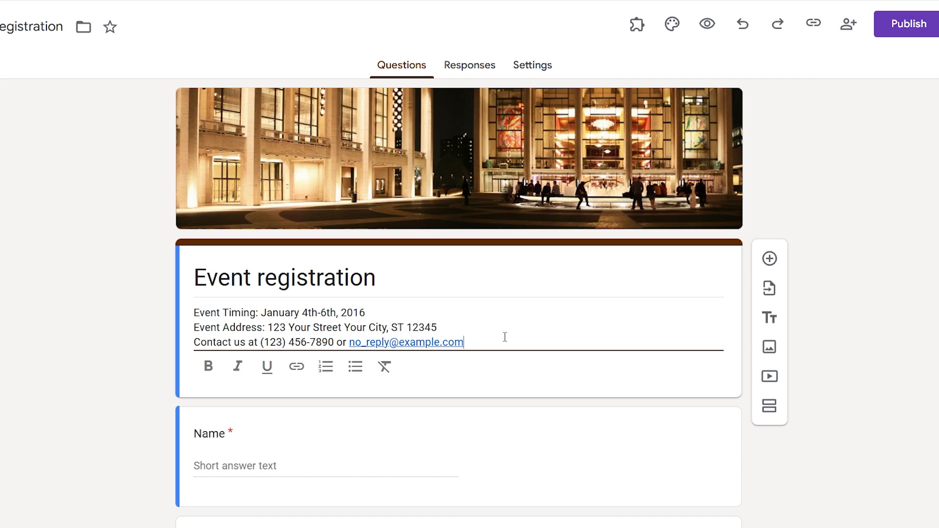
- Close the description editor, open the Name question, and add then undo an empty question below it
scroll(425, 404, down, 2)
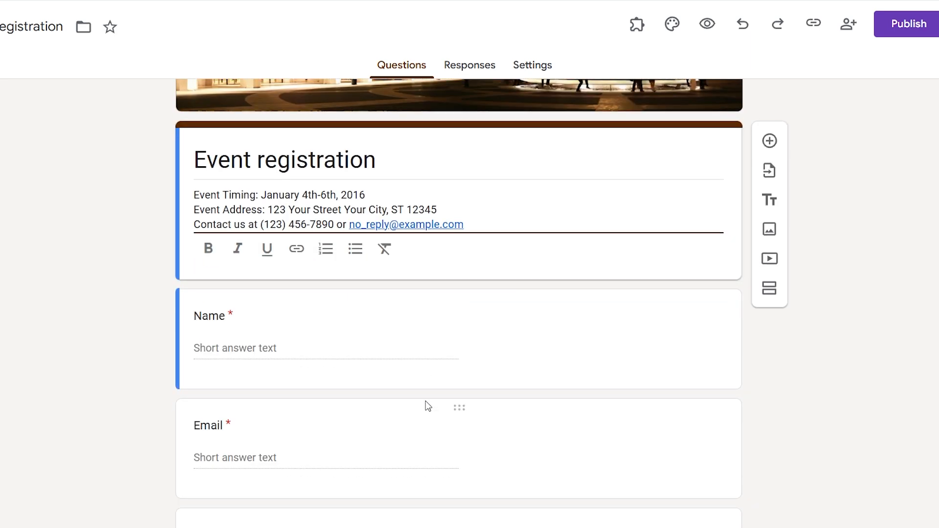
click(295, 352)
click(242, 296)
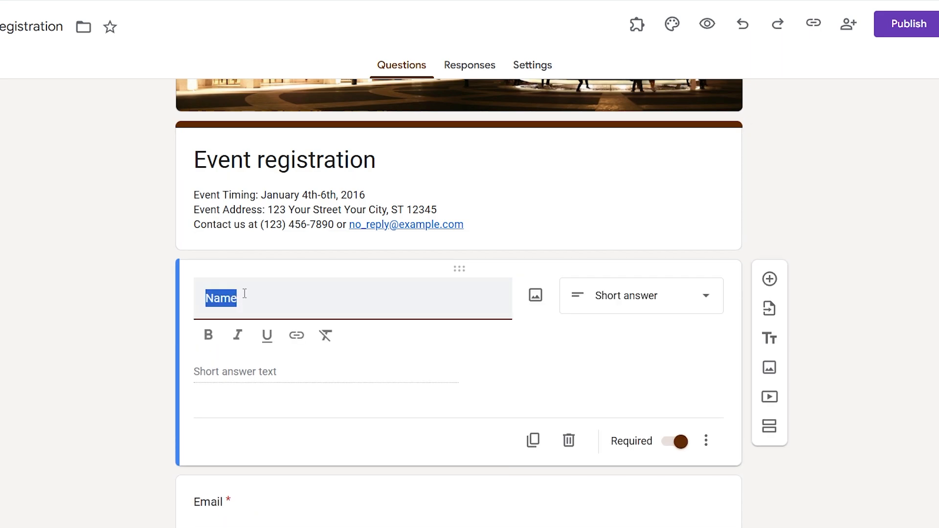
click(258, 303)
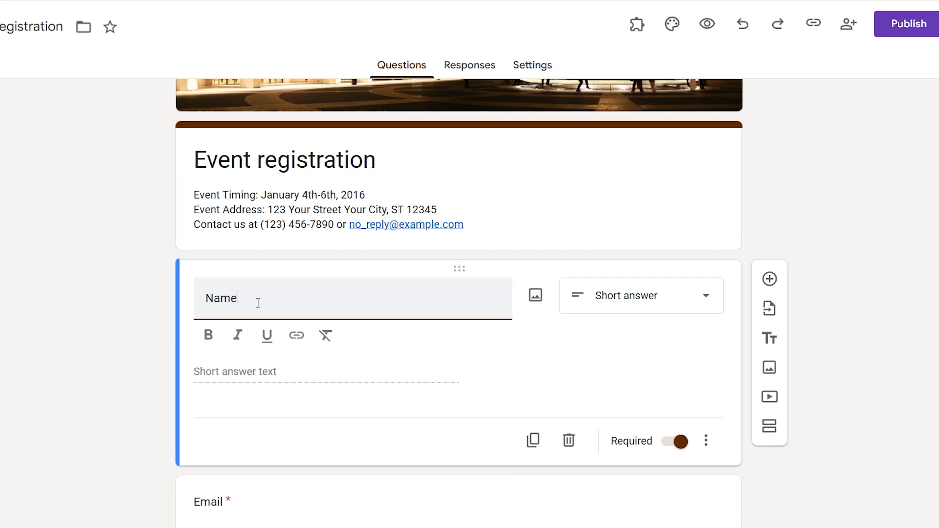
click(769, 280)
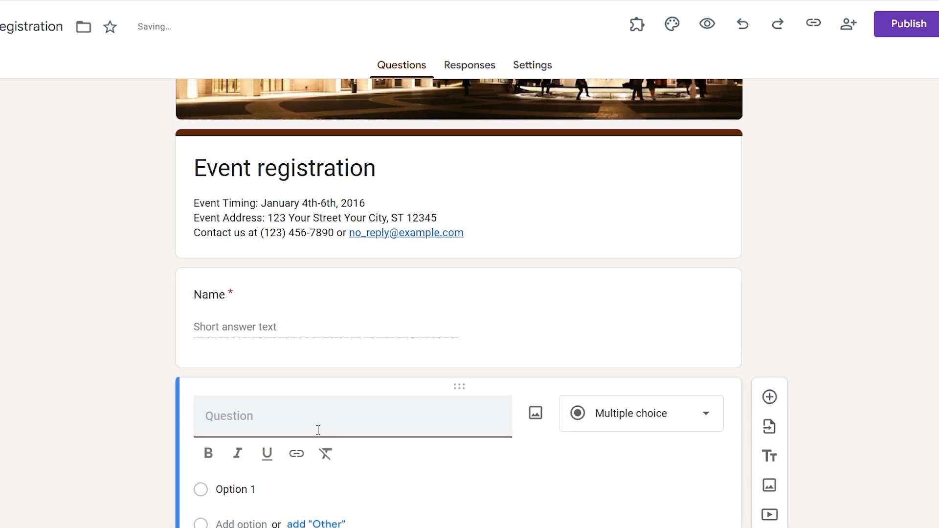
key(ctrl+z)
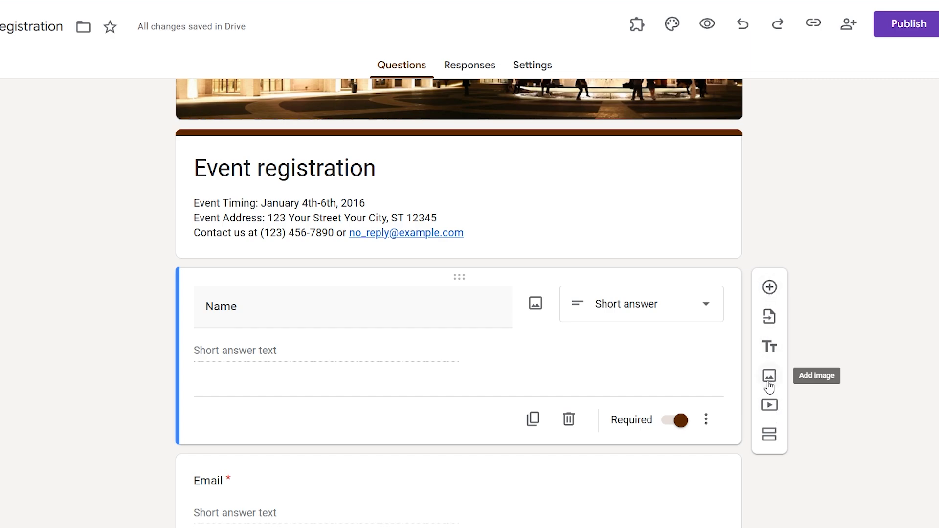
- Apply bold, italic, underline and a cancelled link to 'Name', then clear all its formatting
click(264, 310)
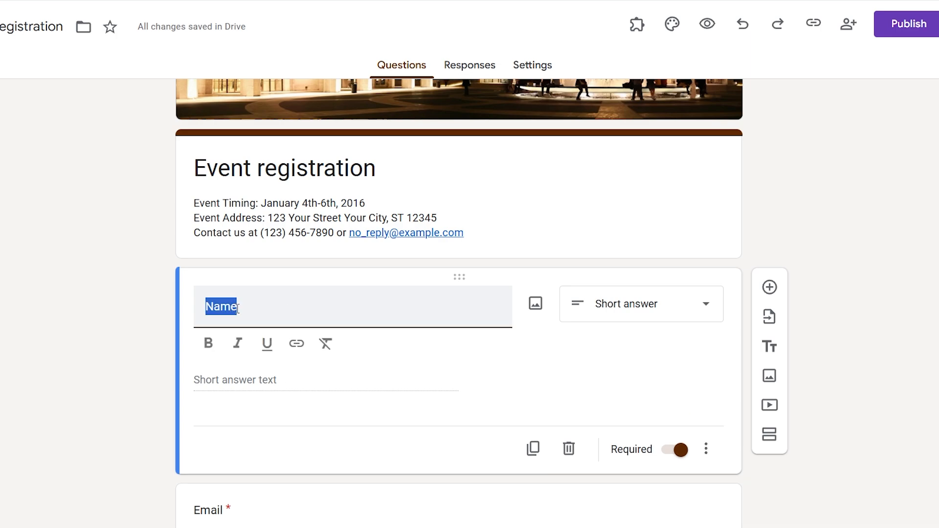
click(218, 345)
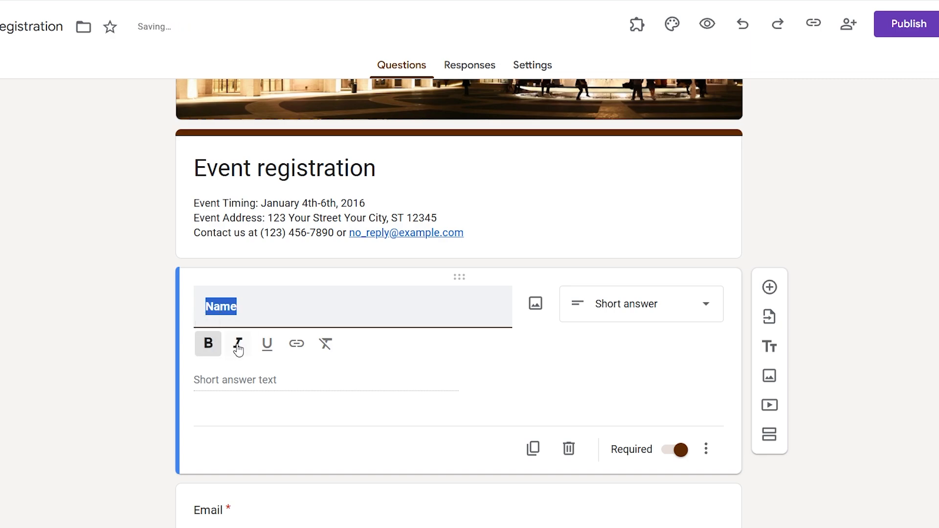
click(242, 352)
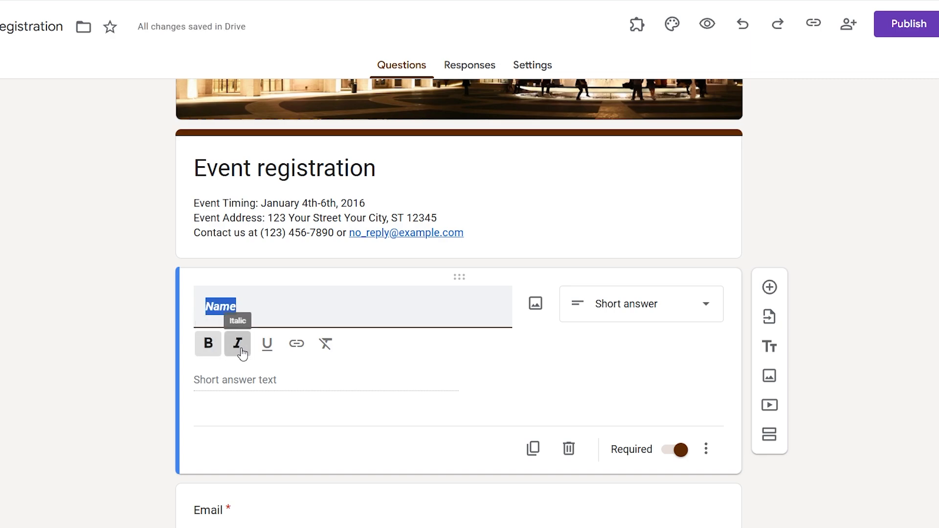
click(271, 352)
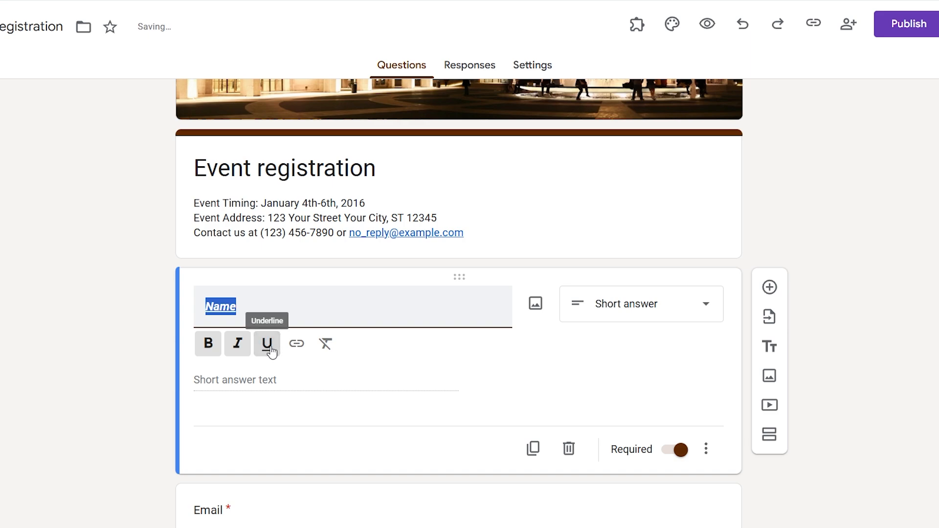
click(297, 344)
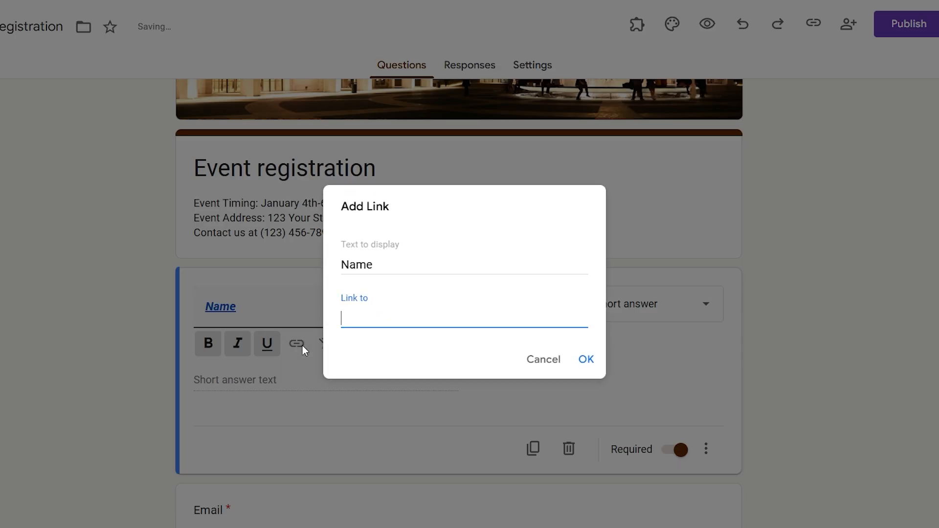
click(533, 360)
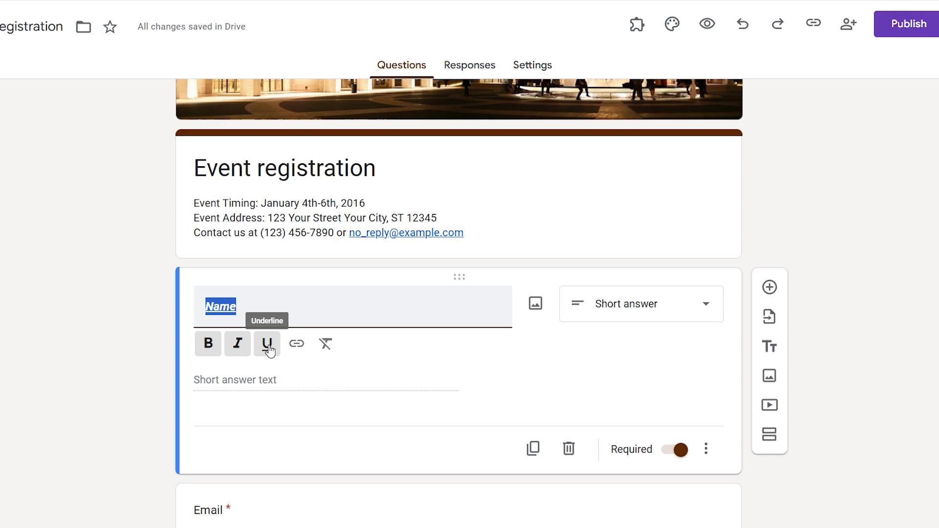
click(244, 348)
click(207, 344)
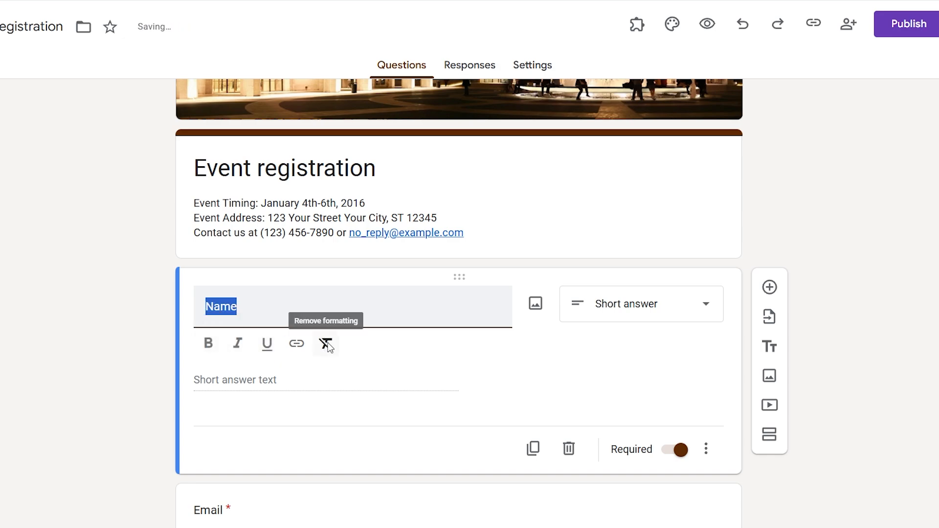
click(326, 348)
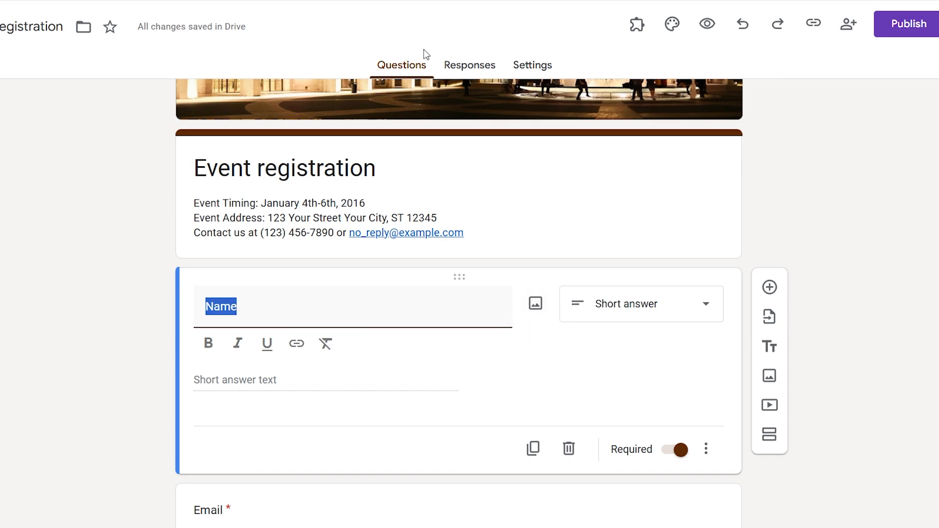
click(615, 300)
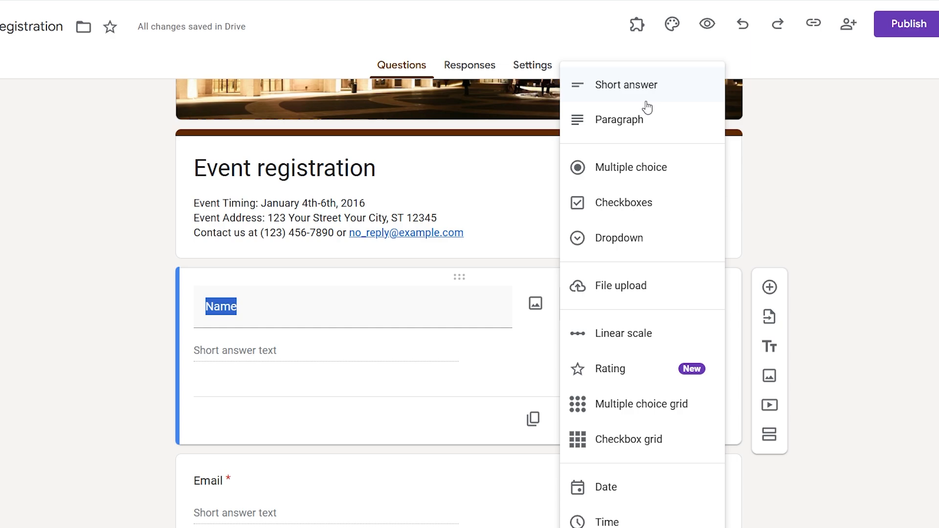
click(477, 341)
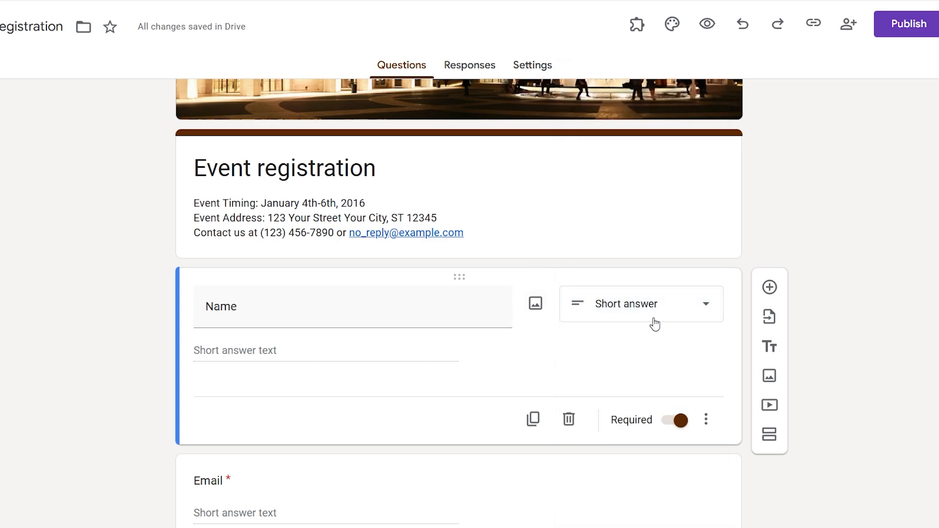
click(635, 308)
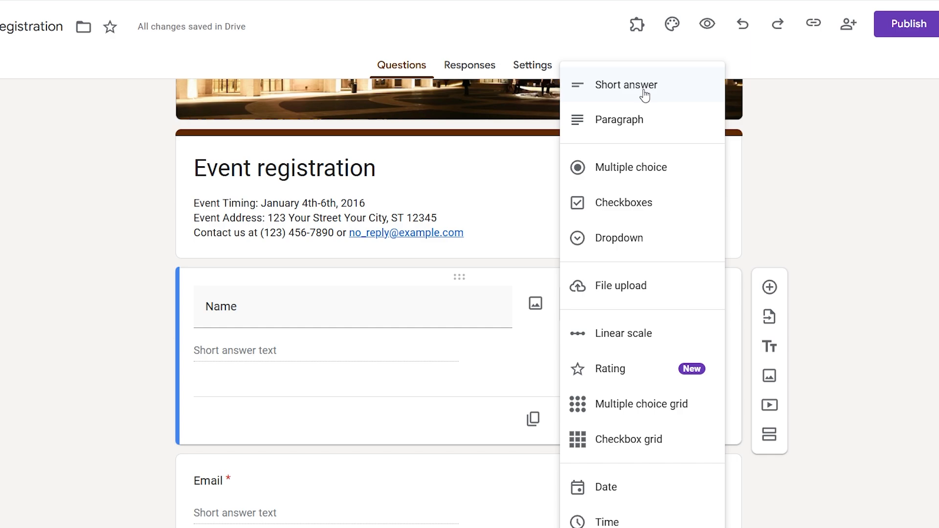
click(644, 95)
double_click(334, 316)
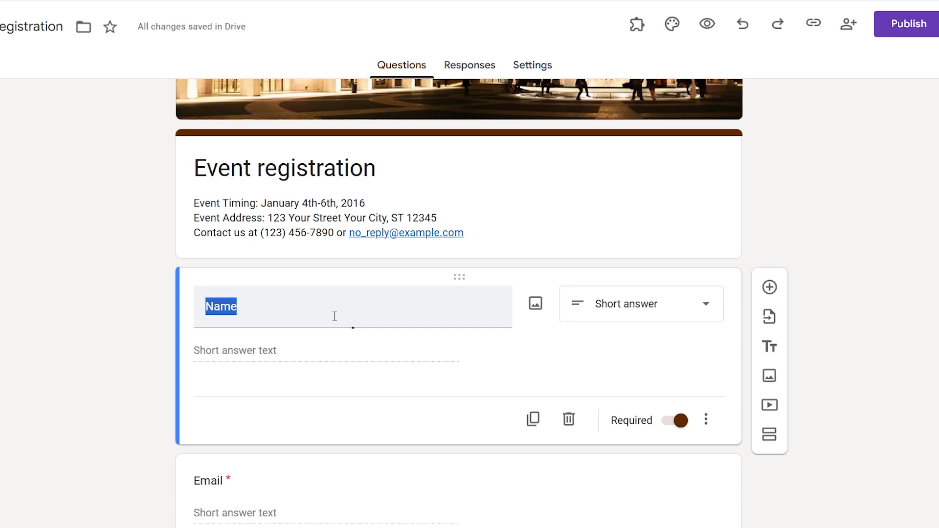
click(606, 307)
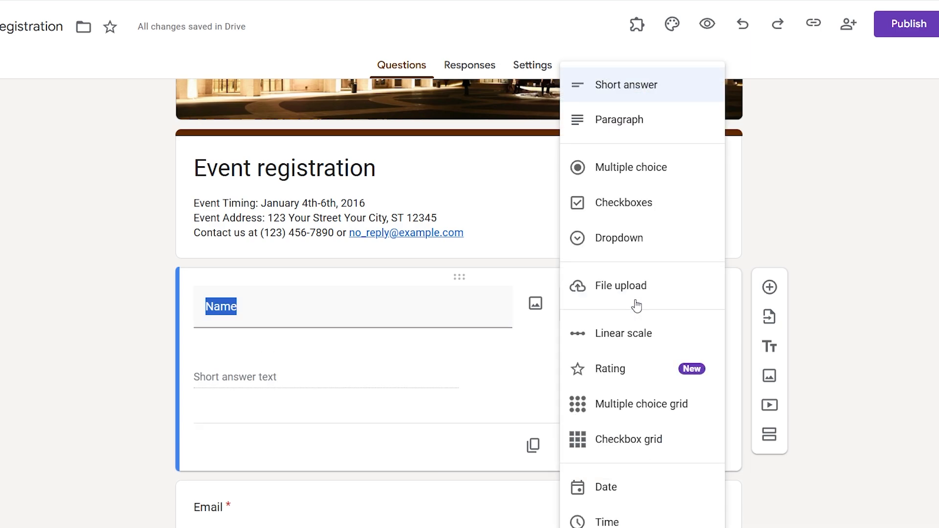
click(635, 88)
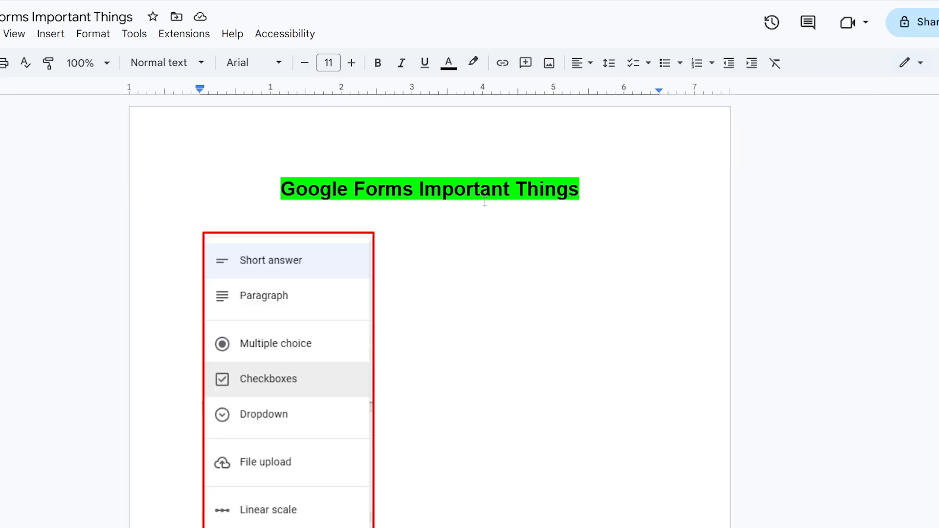
scroll(366, 243, down, 5)
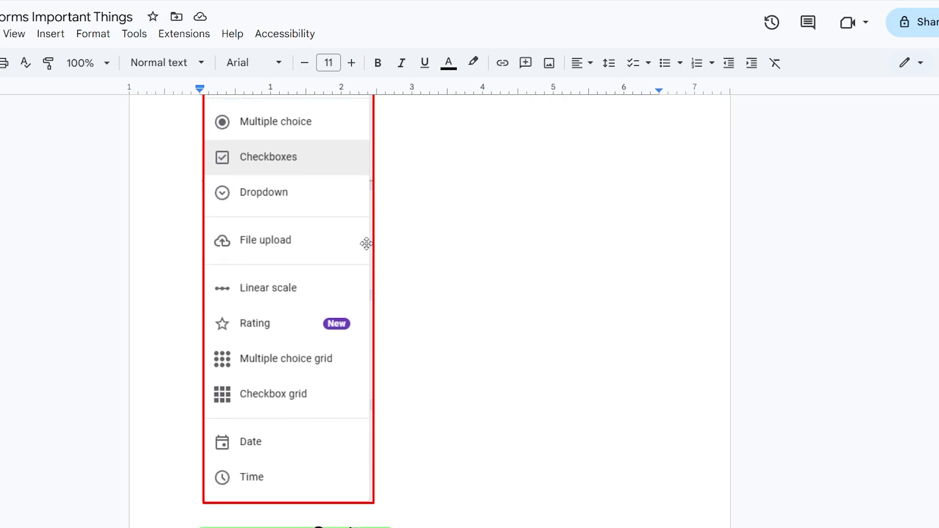
- Bold the phrase 'নাম, ইমেইল ঠিকানা, বা সংক্ষিপ্ত' in the Short answer description of the notes
scroll(366, 244, down, 6)
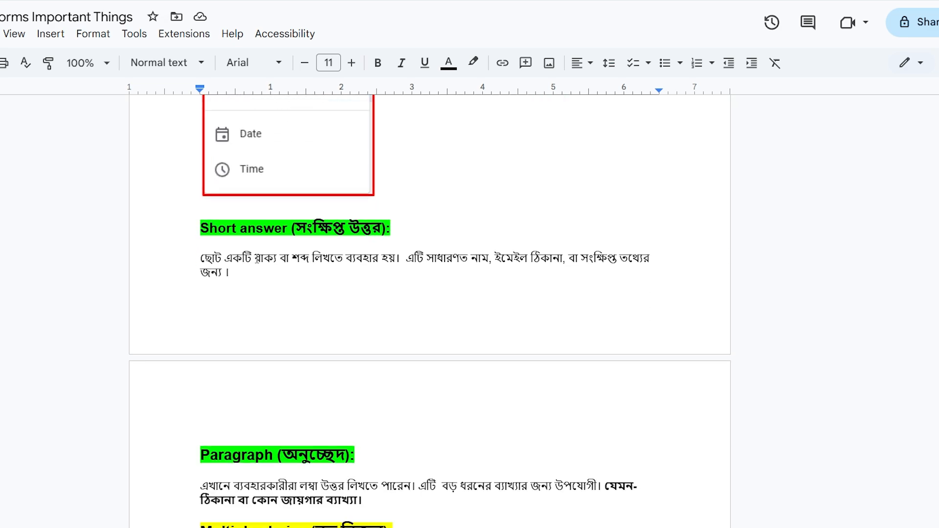
drag(255, 258, 345, 258)
click(469, 256)
drag(469, 255, 615, 259)
click(377, 63)
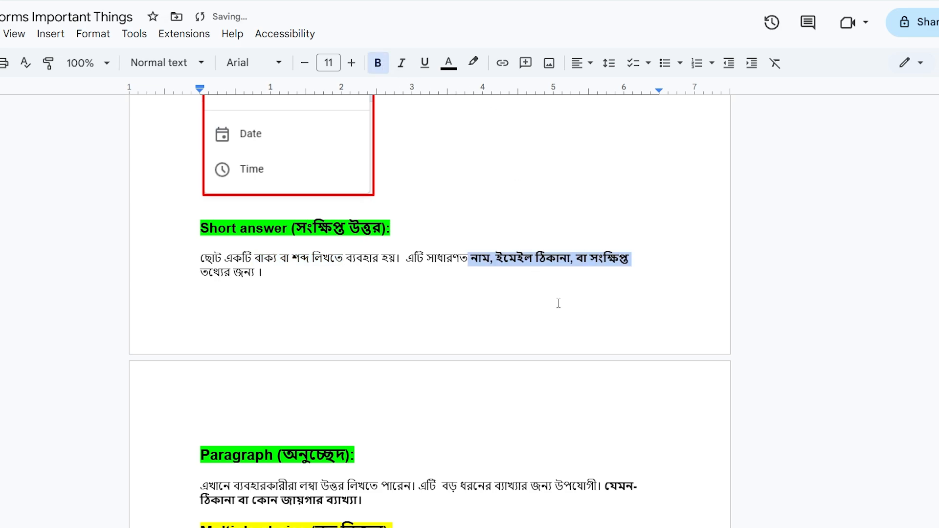
click(550, 280)
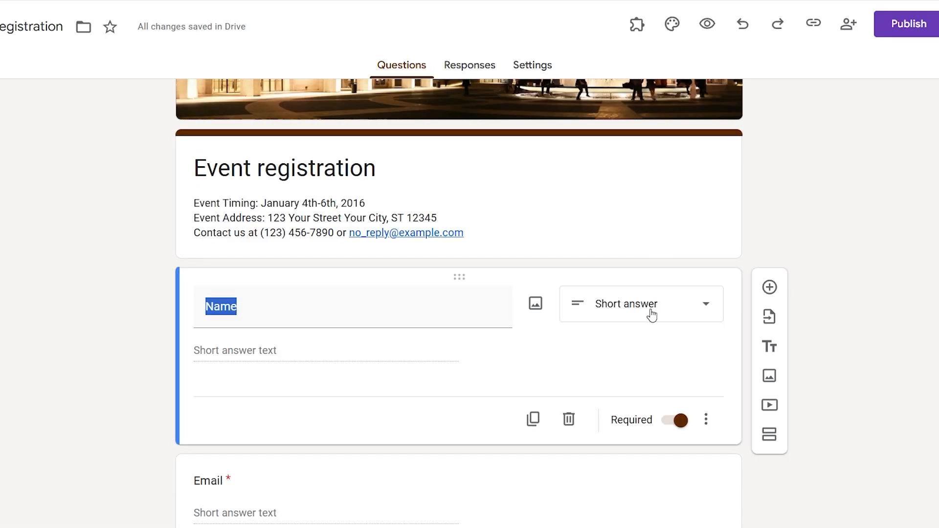
- Keep Name as a Short answer question and toggle its Required switch off and back on
click(652, 315)
click(313, 362)
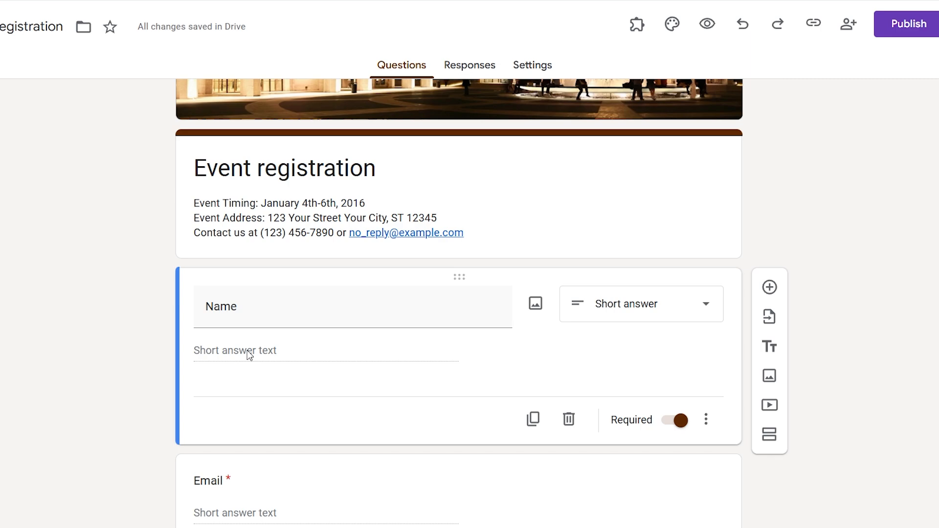
click(274, 309)
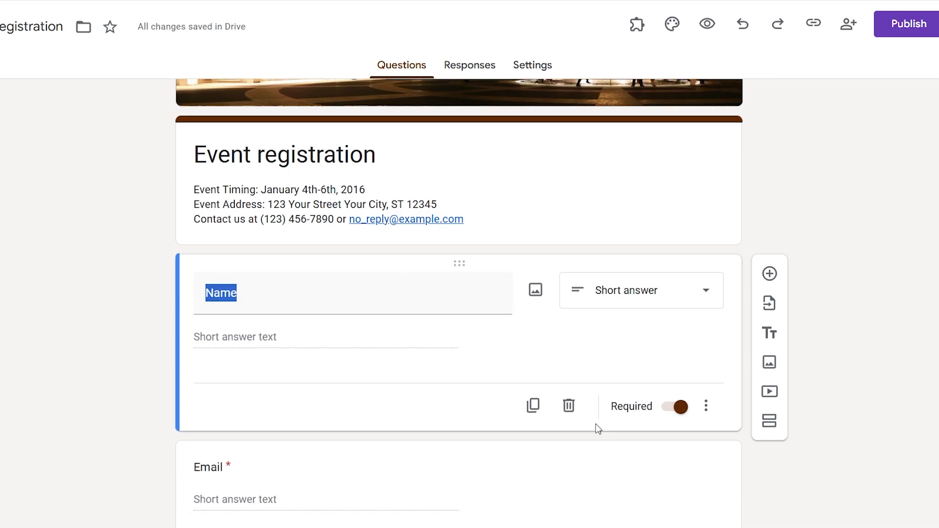
scroll(598, 430, down, 1)
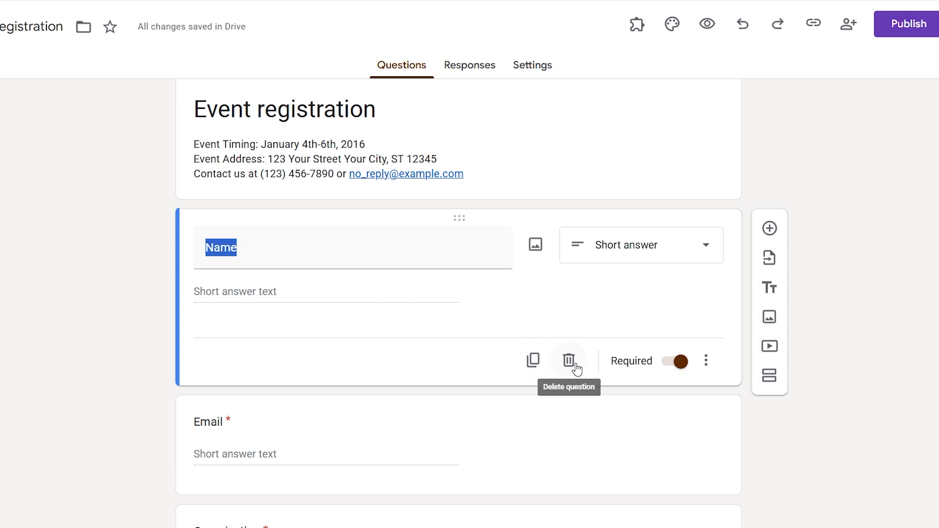
click(679, 365)
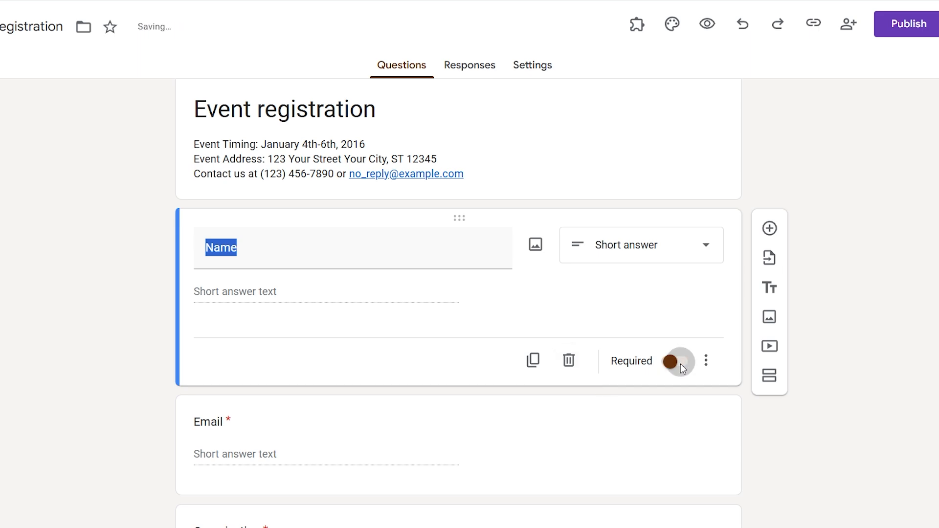
click(678, 366)
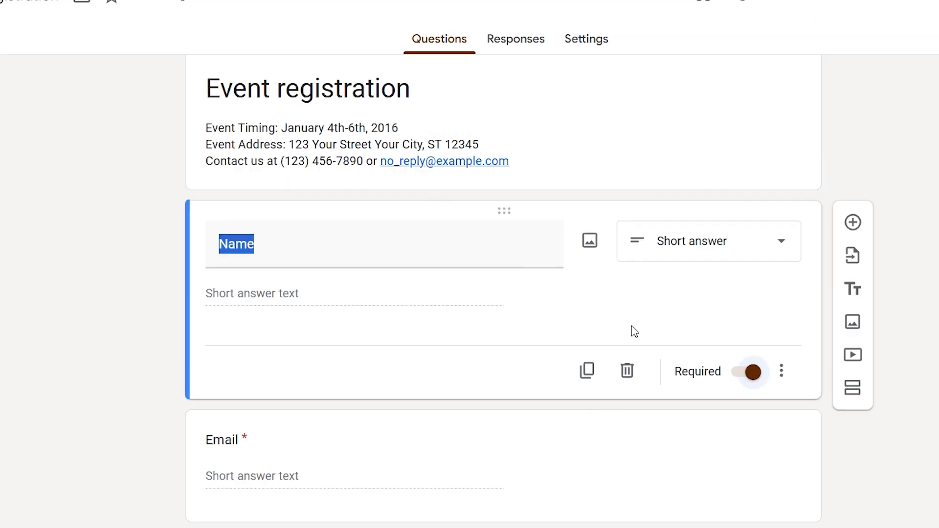
- Select the word Name, toggle Required off and on again, then open the Email question
click(250, 242)
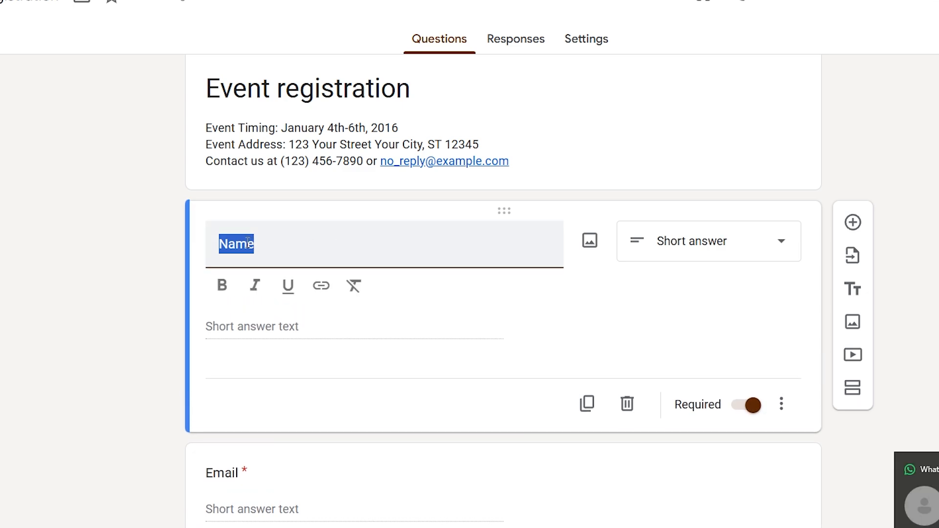
click(283, 243)
double_click(247, 246)
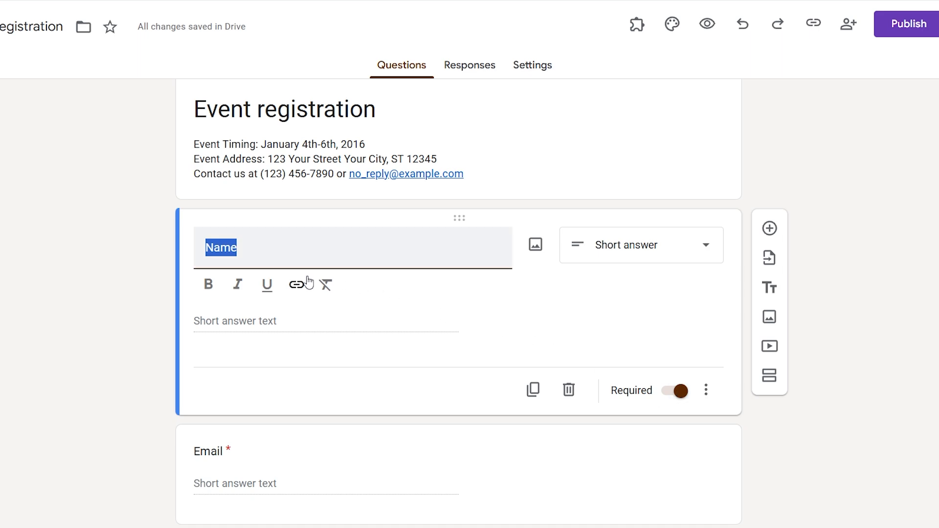
scroll(384, 443, down, 3)
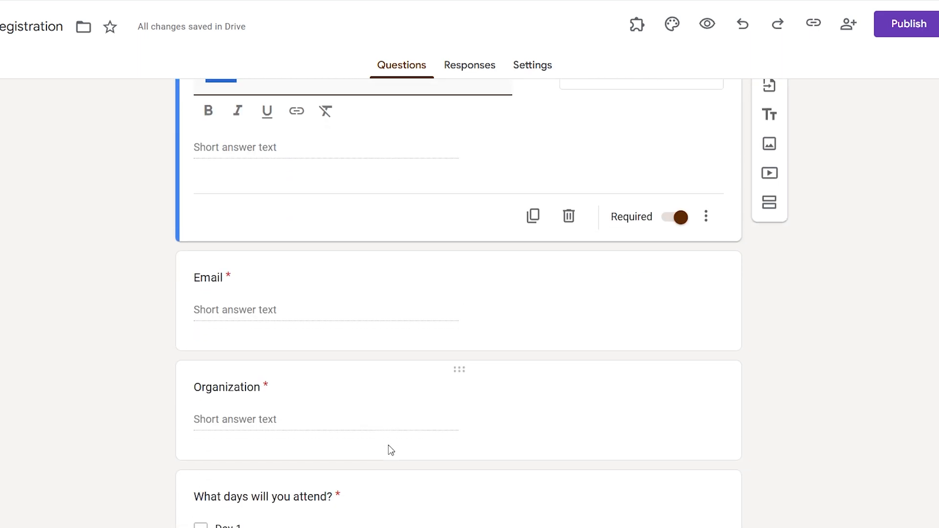
scroll(367, 337, up, 2)
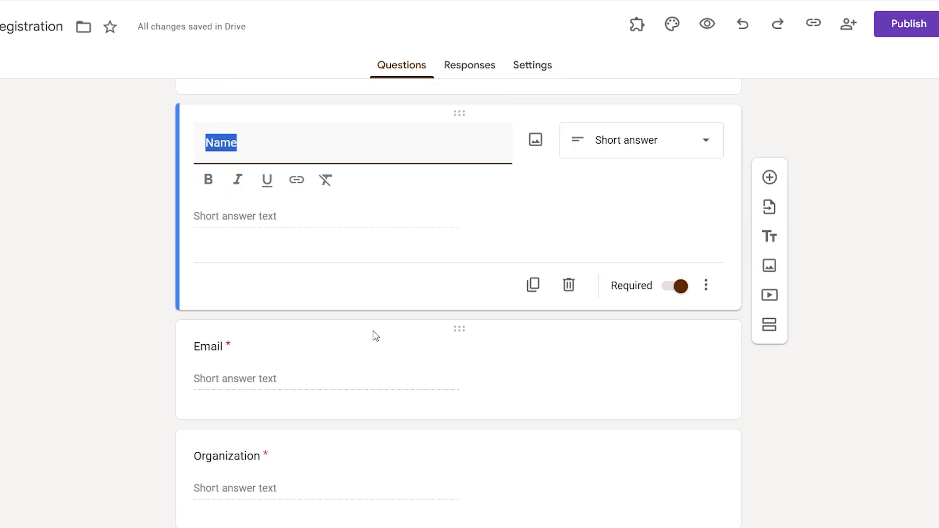
click(685, 334)
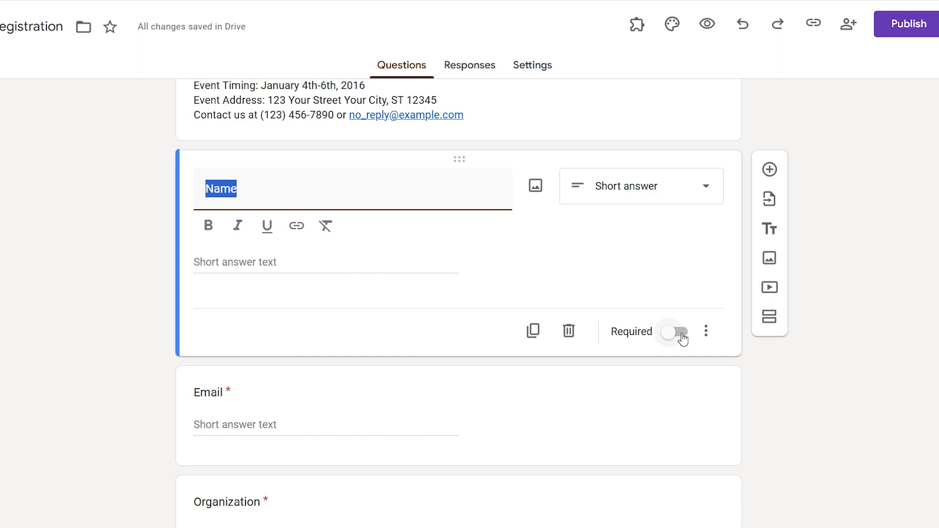
click(679, 334)
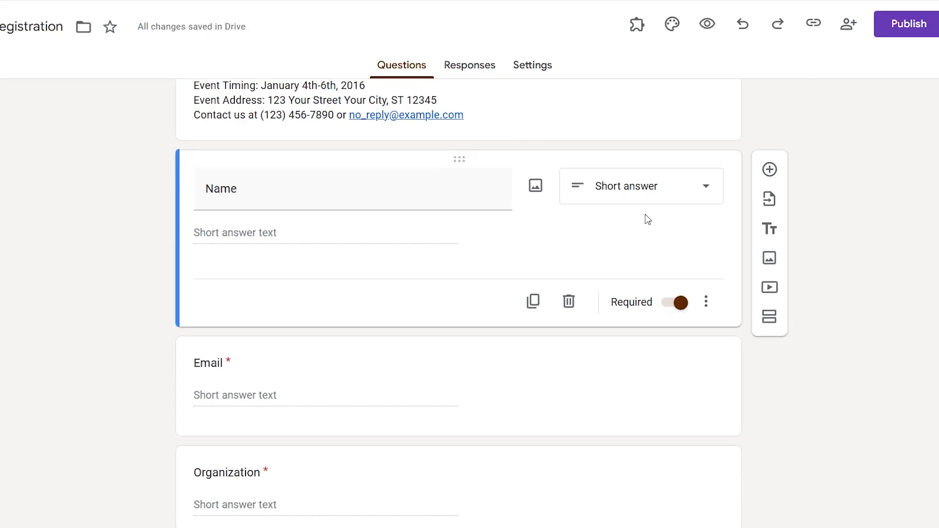
scroll(418, 301, down, 1)
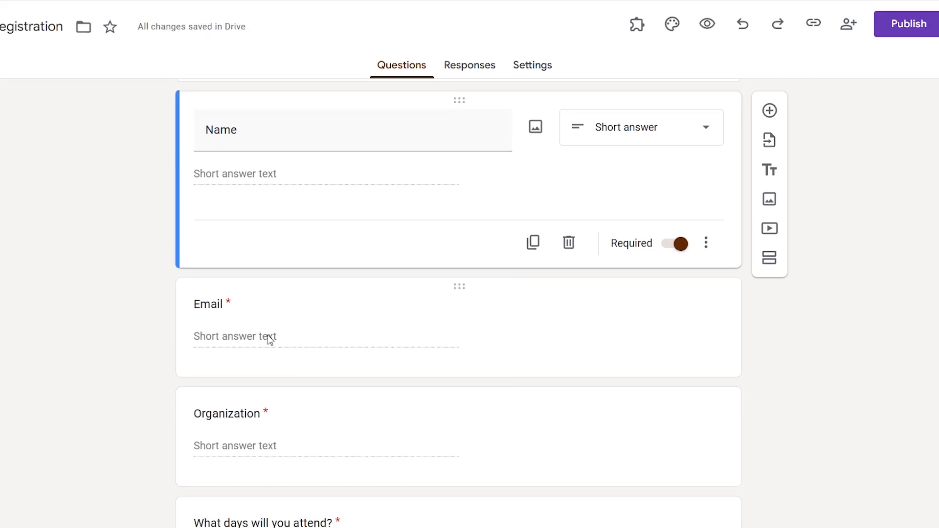
click(230, 306)
- Keep Email as Short answer, bold the word Email in its title, and focus the custom error message
click(306, 239)
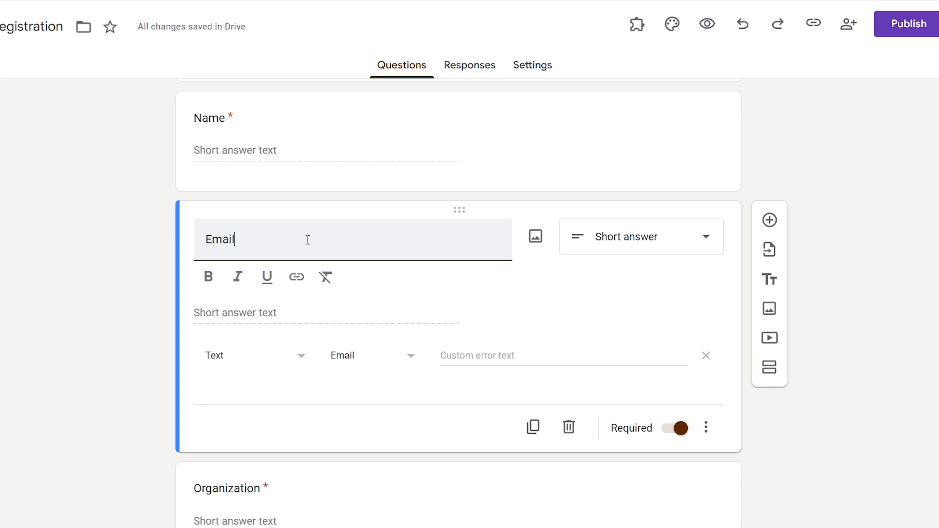
double_click(218, 240)
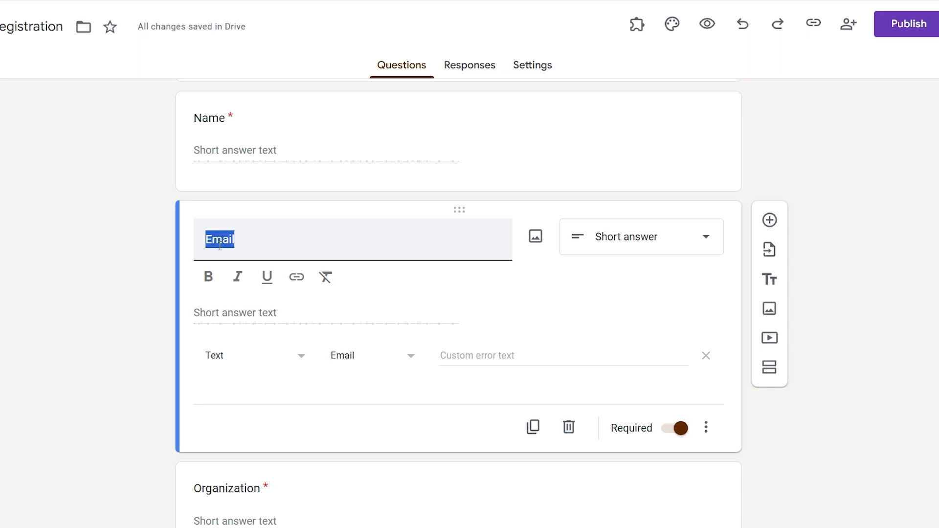
click(662, 244)
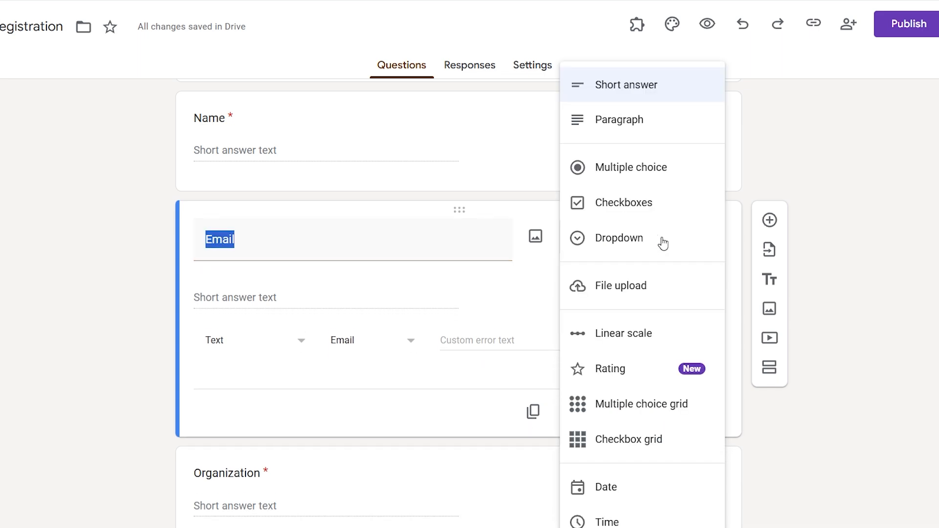
click(653, 99)
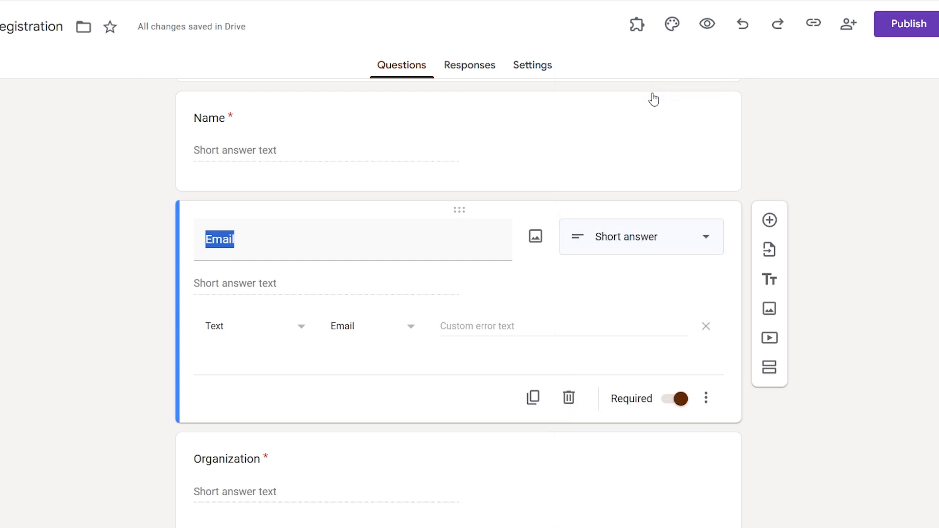
click(207, 237)
double_click(207, 237)
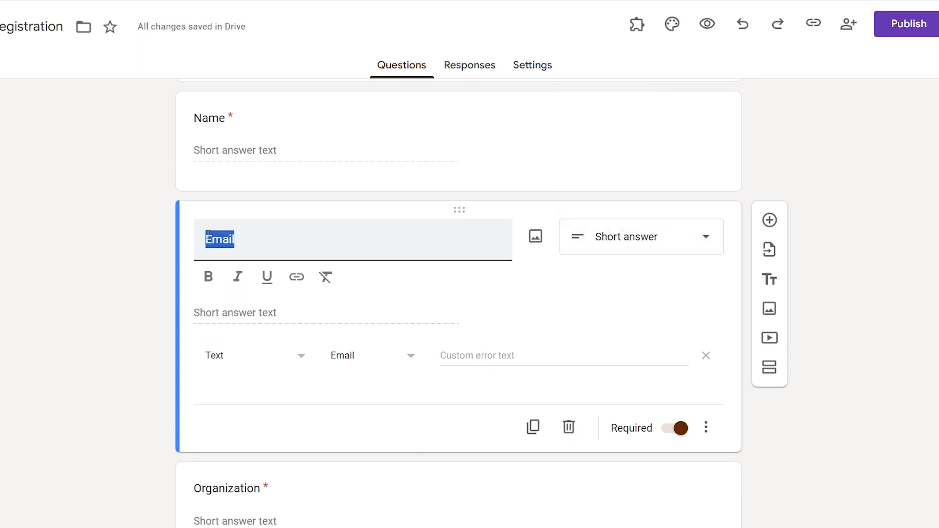
click(210, 277)
click(273, 249)
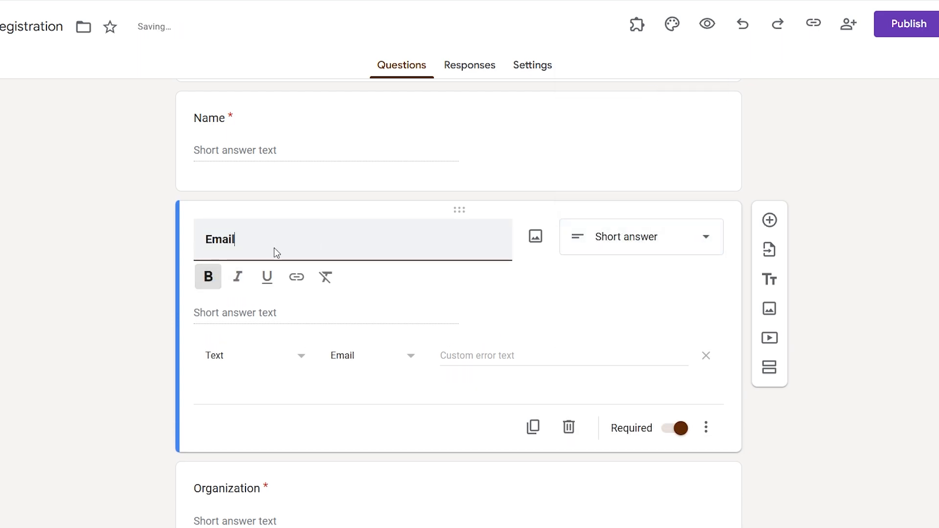
click(573, 358)
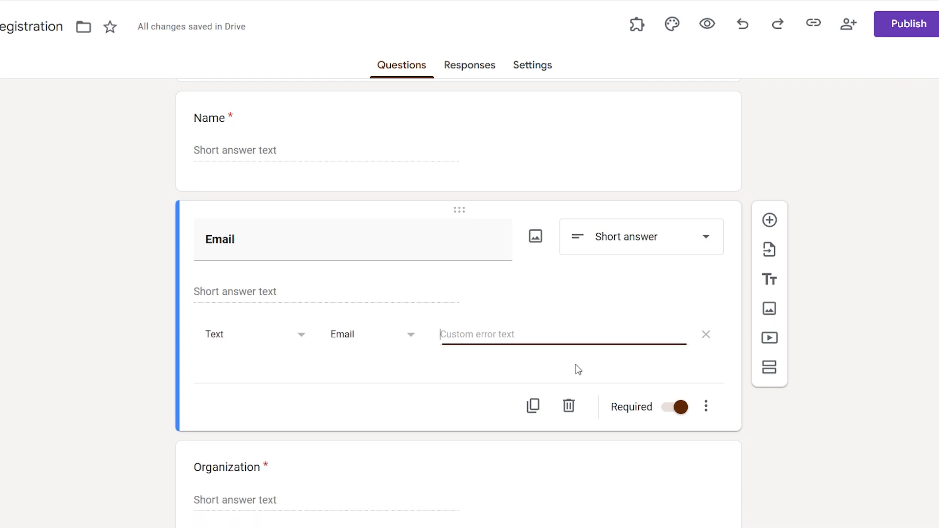
click(559, 325)
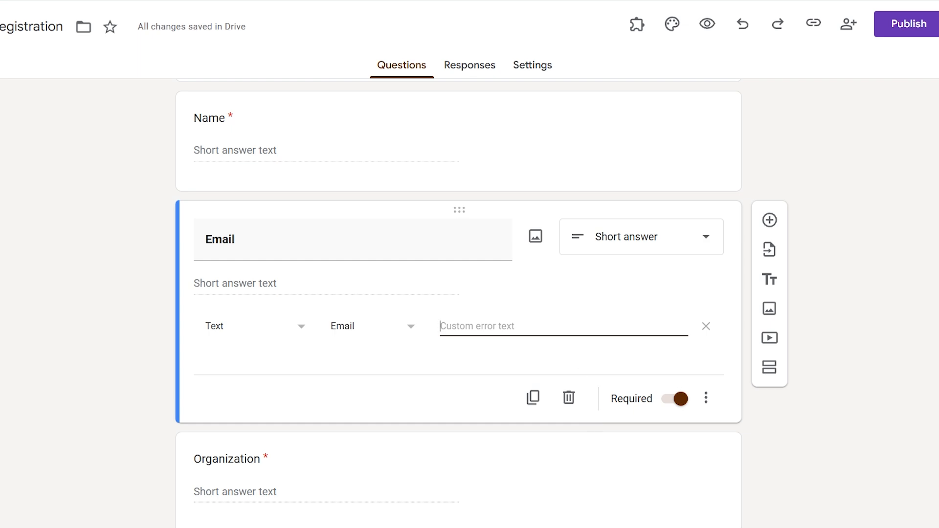
- Turn the Email question's response validation off and back on from its extra options menu
click(263, 341)
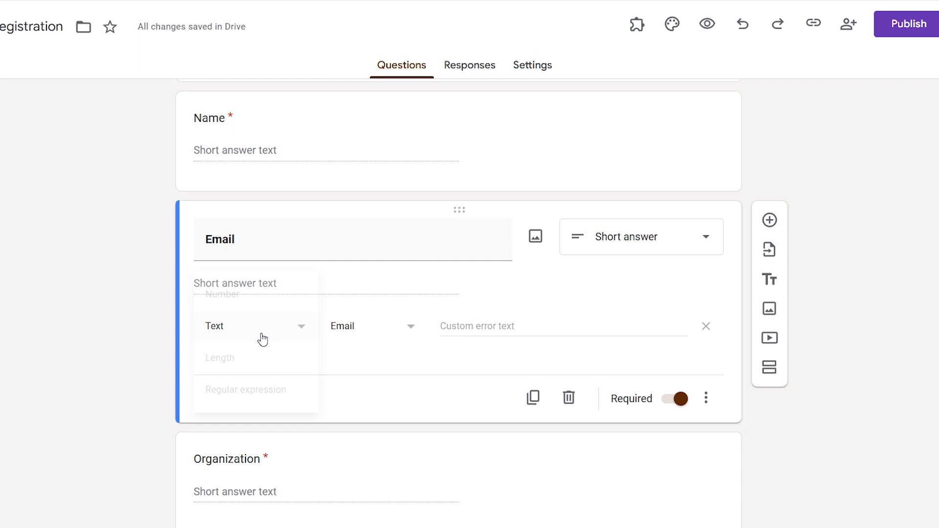
click(263, 341)
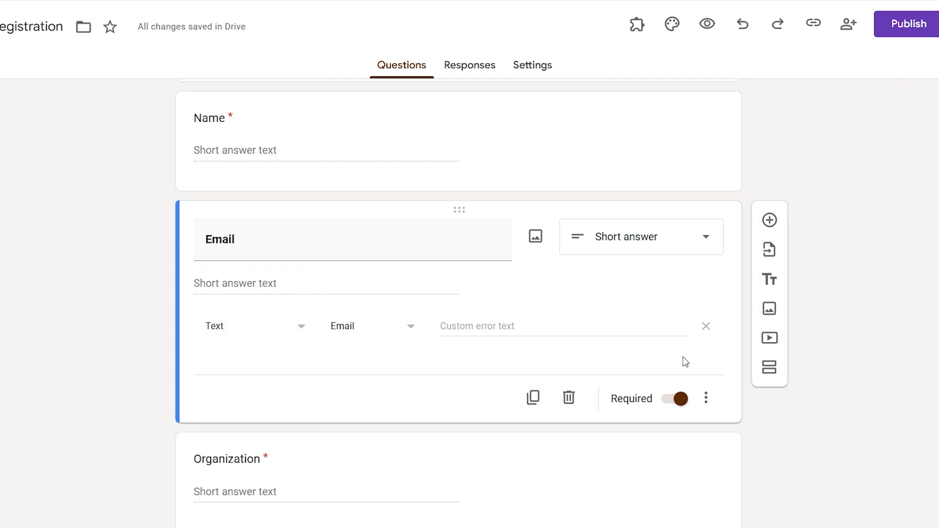
click(707, 400)
click(705, 400)
click(705, 400)
click(777, 492)
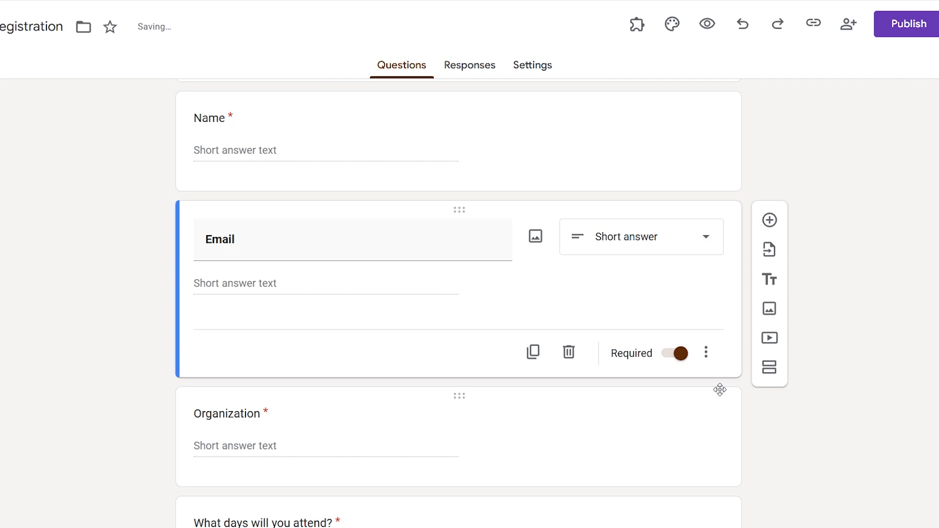
click(706, 352)
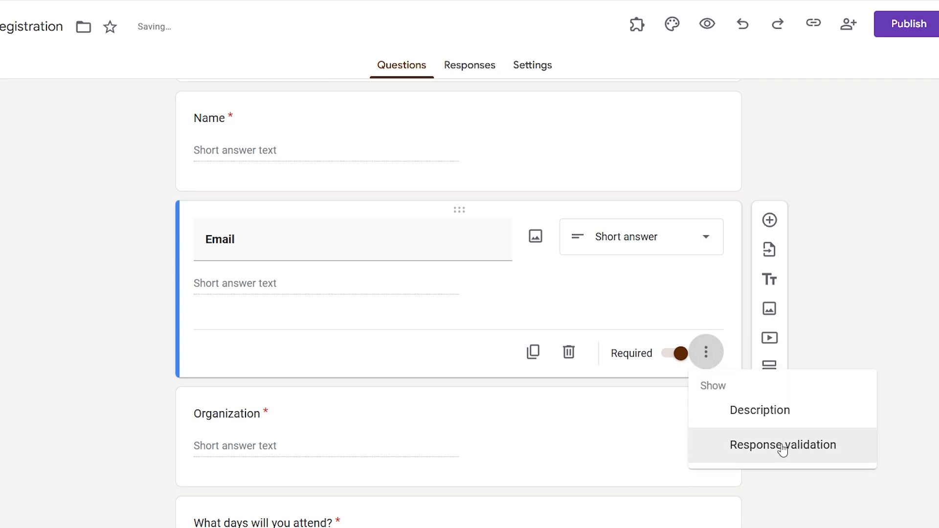
click(828, 451)
- Set the validation to Text, Contains, with '@' as the required value
click(272, 328)
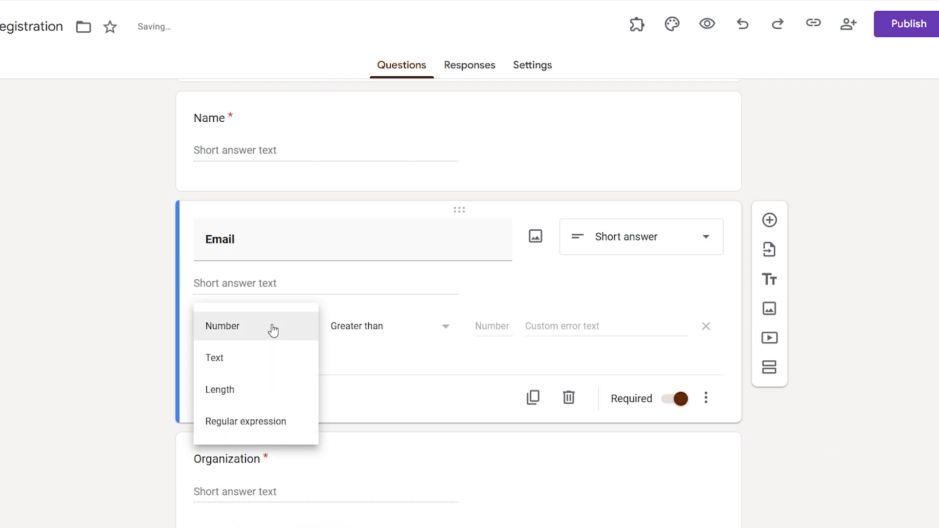
click(257, 362)
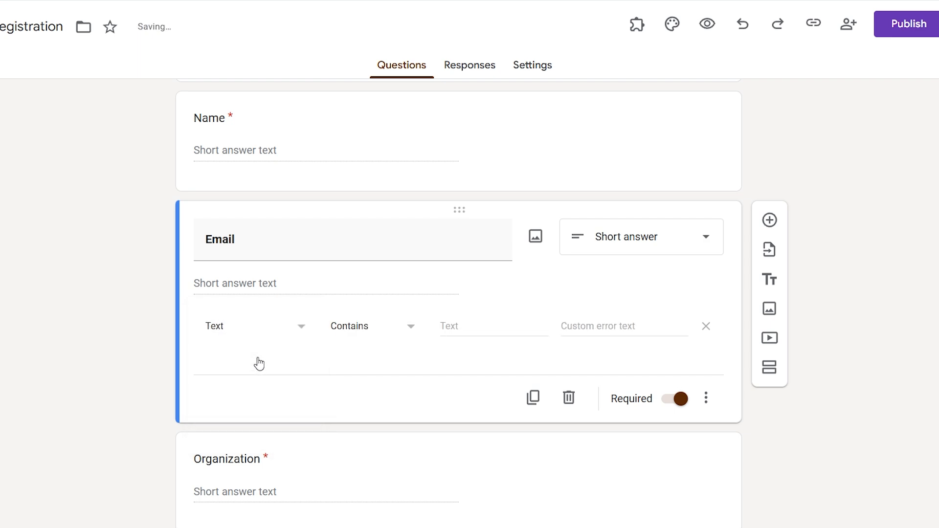
click(374, 331)
click(372, 328)
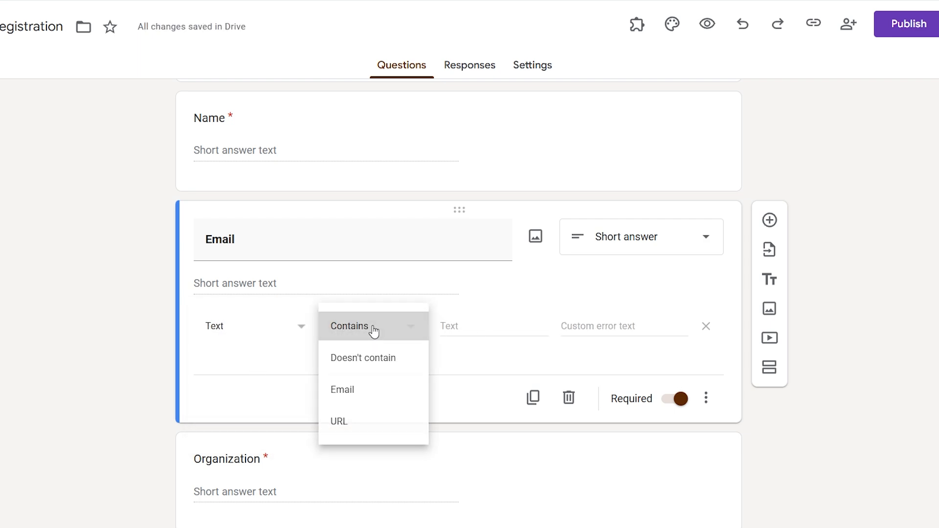
click(371, 329)
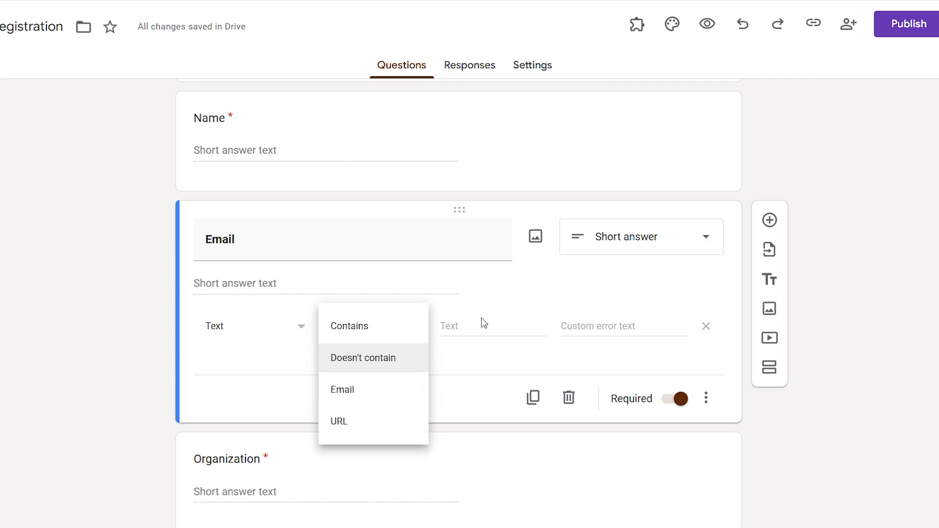
click(381, 331)
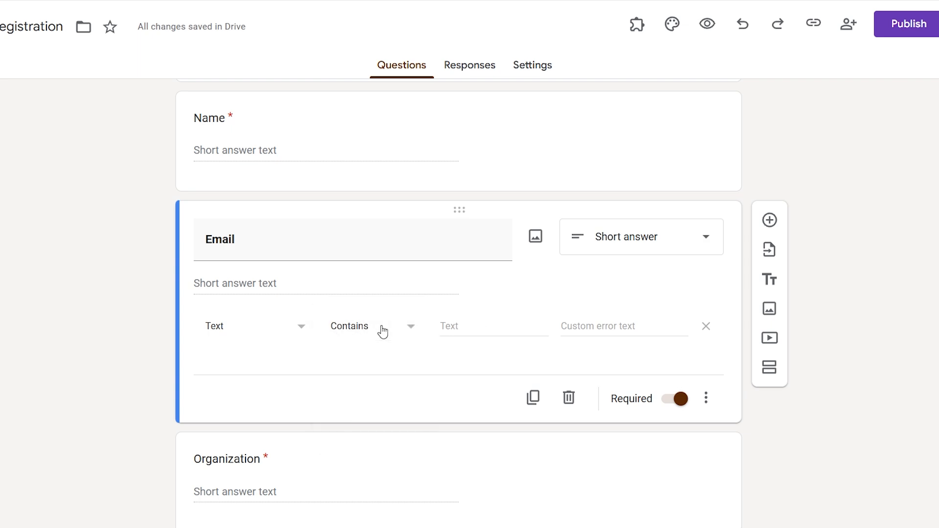
click(461, 327)
click(458, 325)
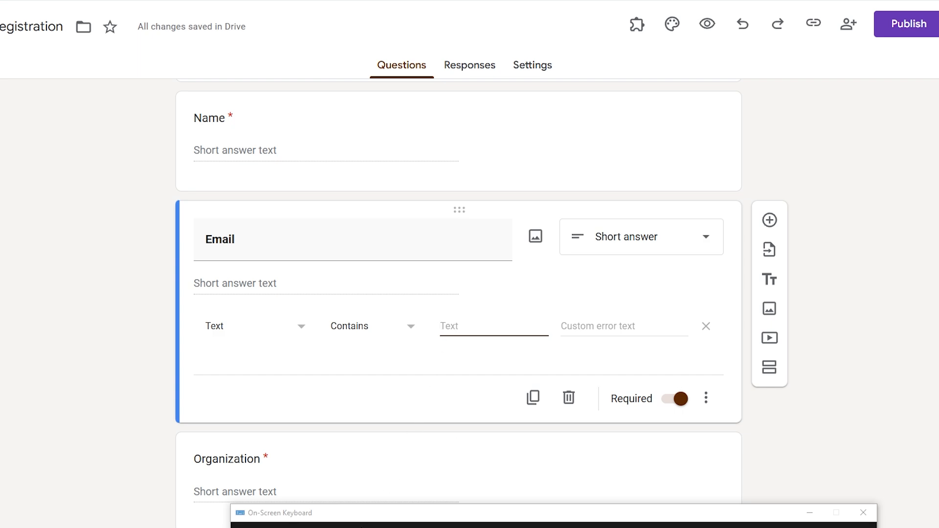
text(@)
- Paste the Bengali valid-email error line copied from the Google Docs notes as the custom error text
click(589, 326)
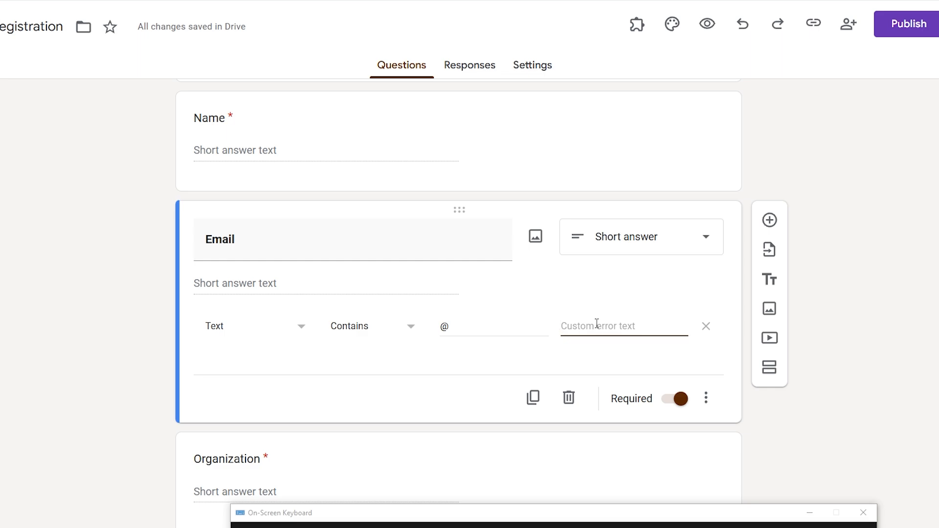
key(ctrl+Tab)
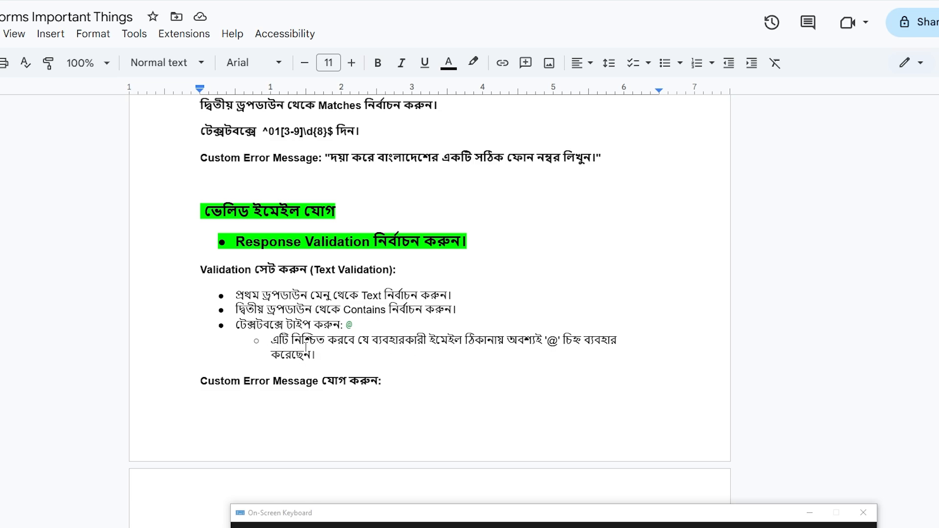
scroll(306, 344, down, 4)
drag(202, 369, 567, 368)
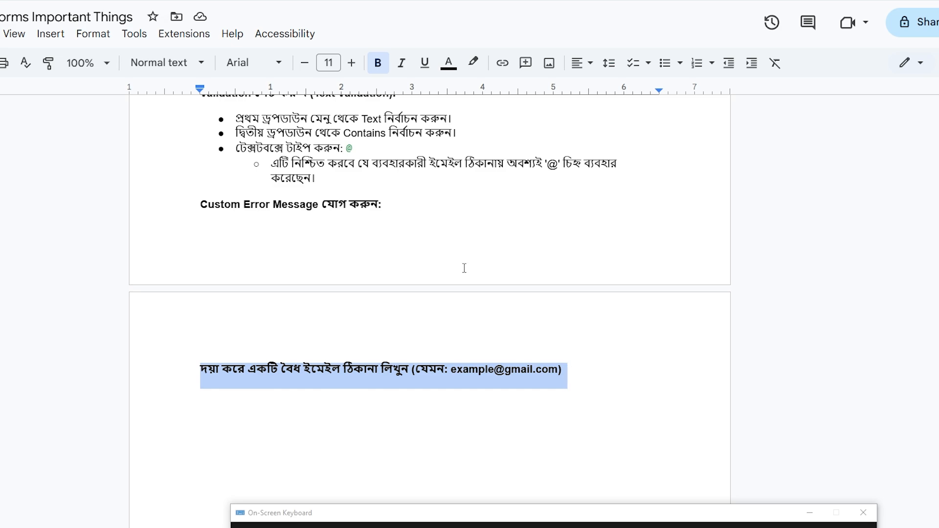
key(ctrl+c)
key(alt+Tab)
key(ctrl+v)
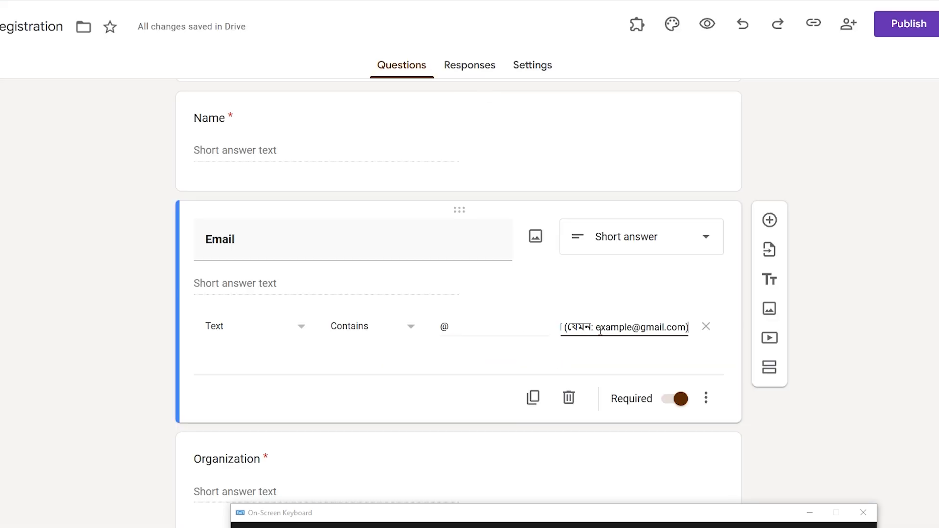
click(482, 326)
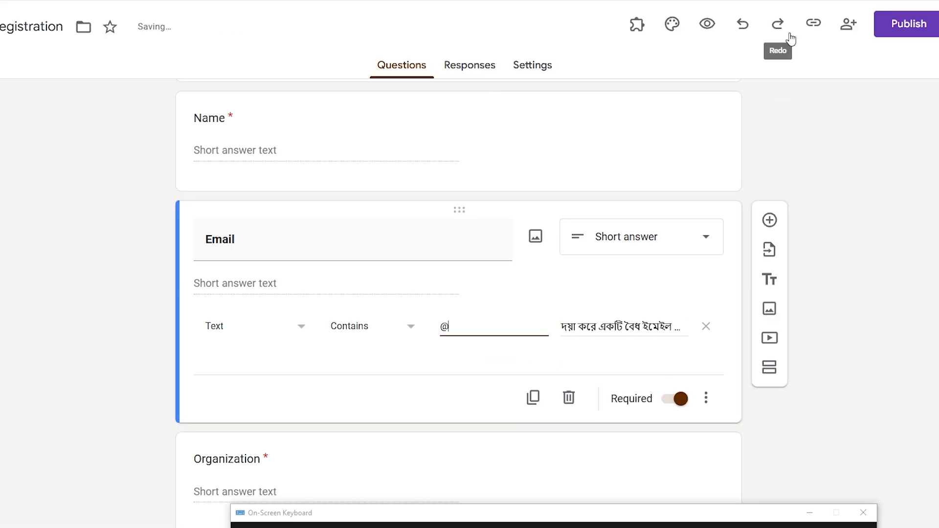
- Preview the form and enter an e-mail address without @ in Email to trigger the error
click(708, 27)
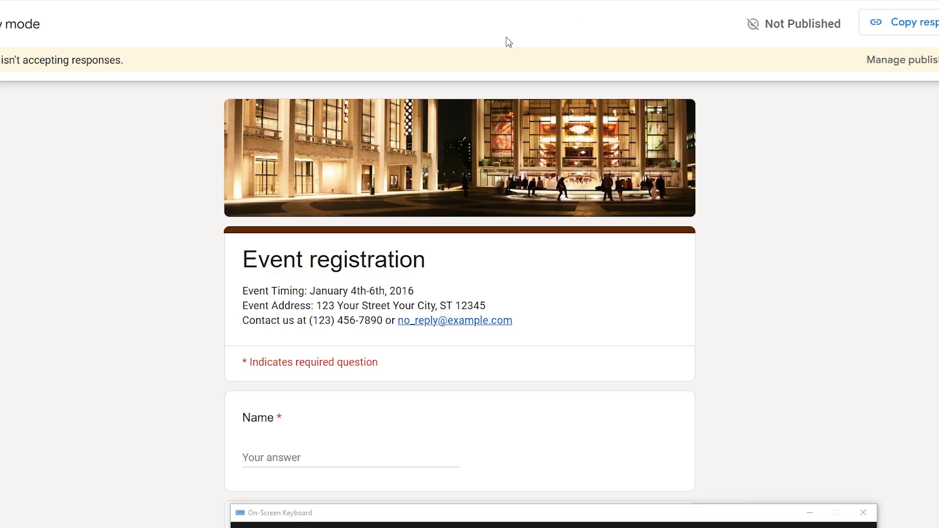
scroll(483, 246, down, 8)
click(300, 157)
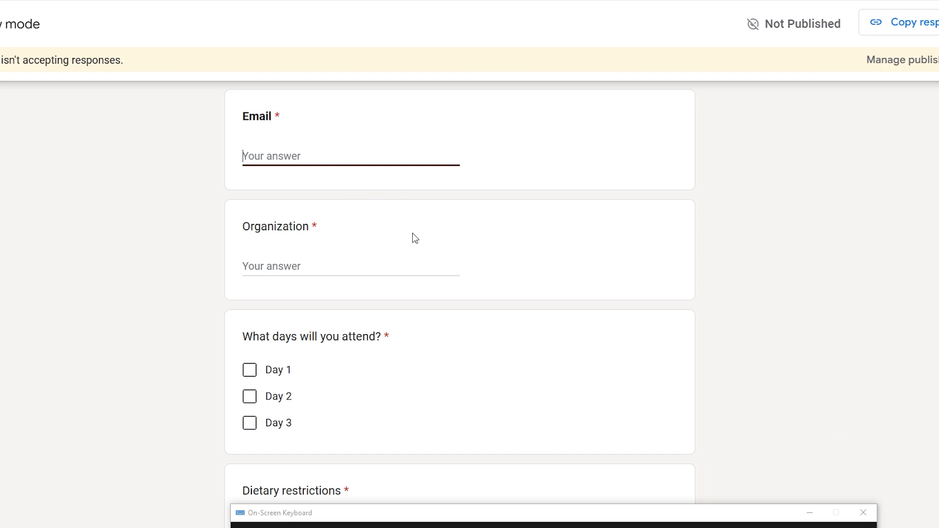
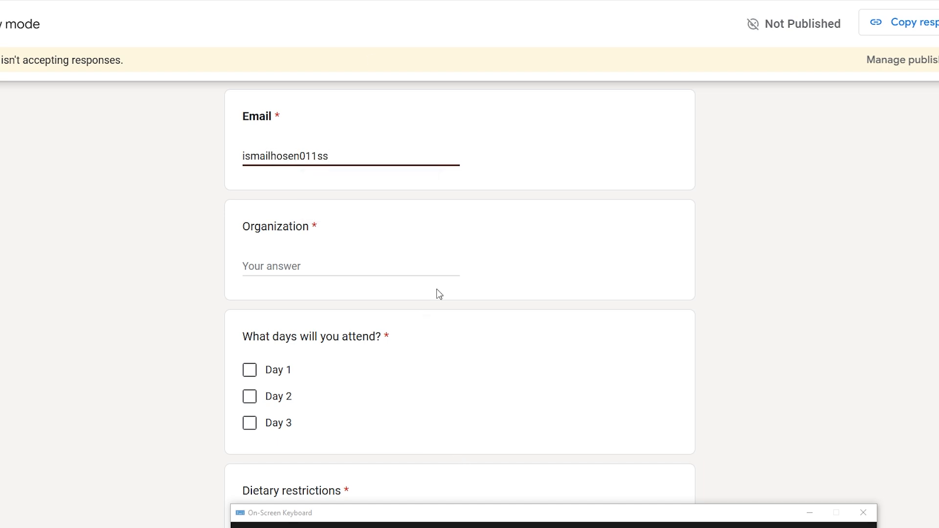
click(307, 264)
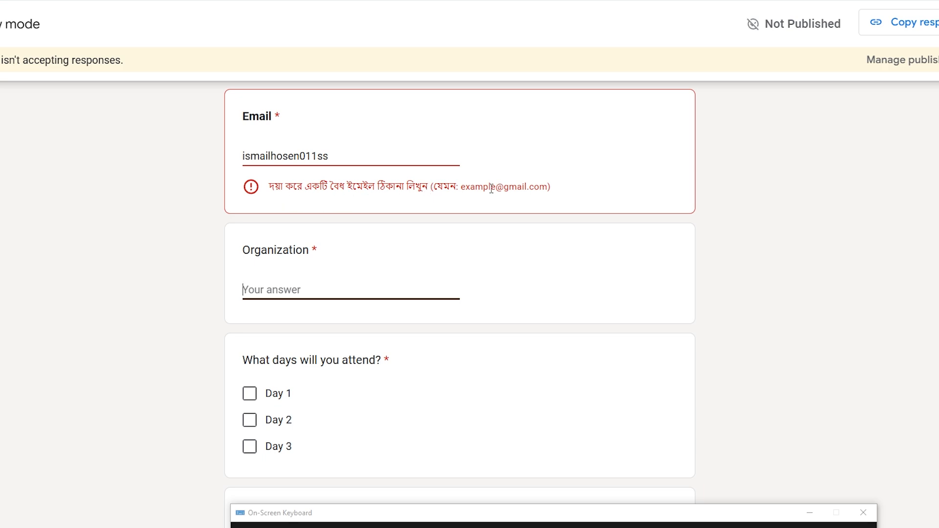
- Add @ to the Email answer and confirm the error message clears
click(372, 157)
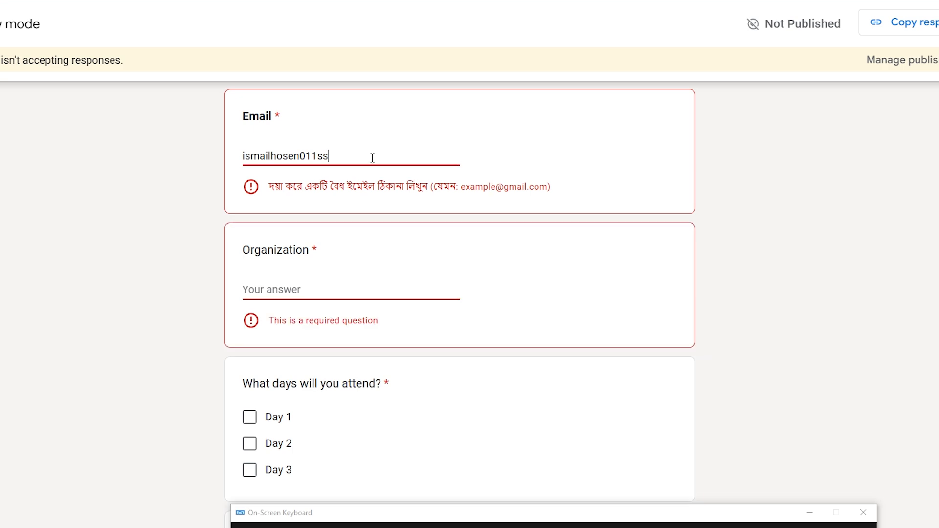
text(@)
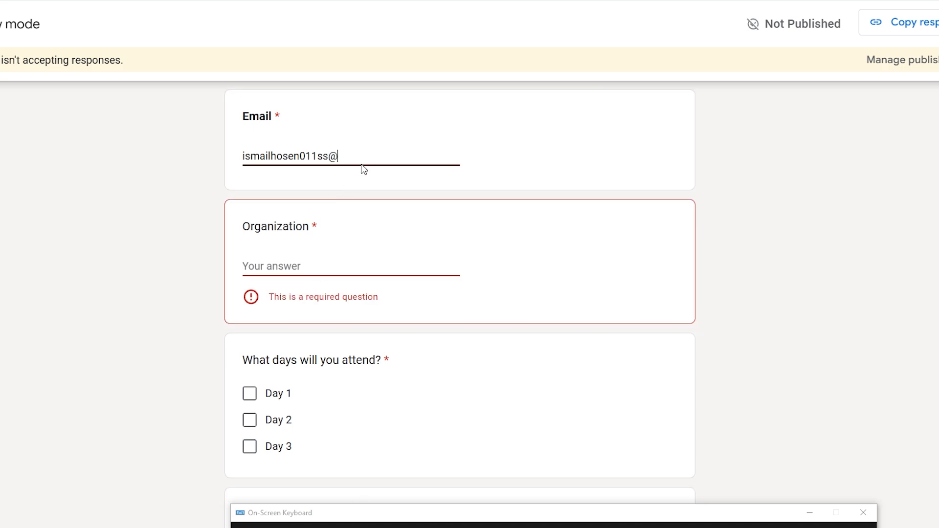
click(318, 259)
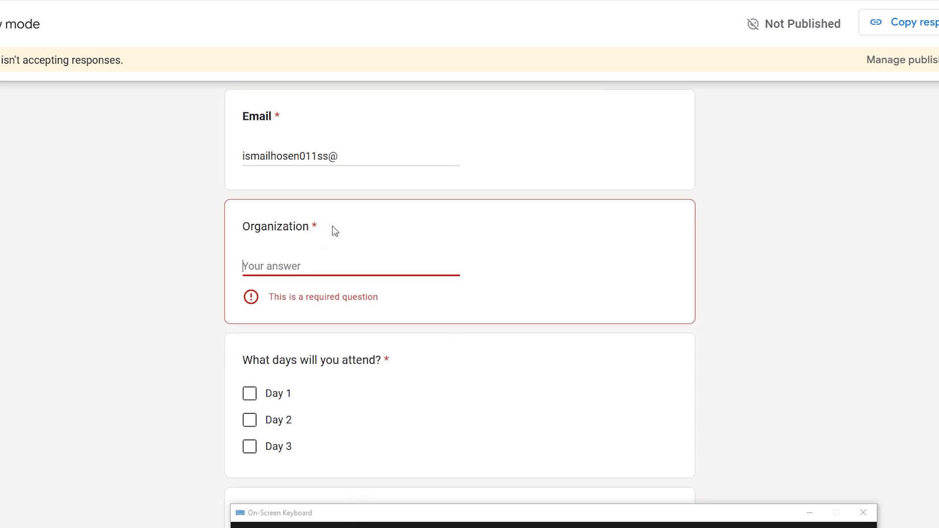
click(357, 161)
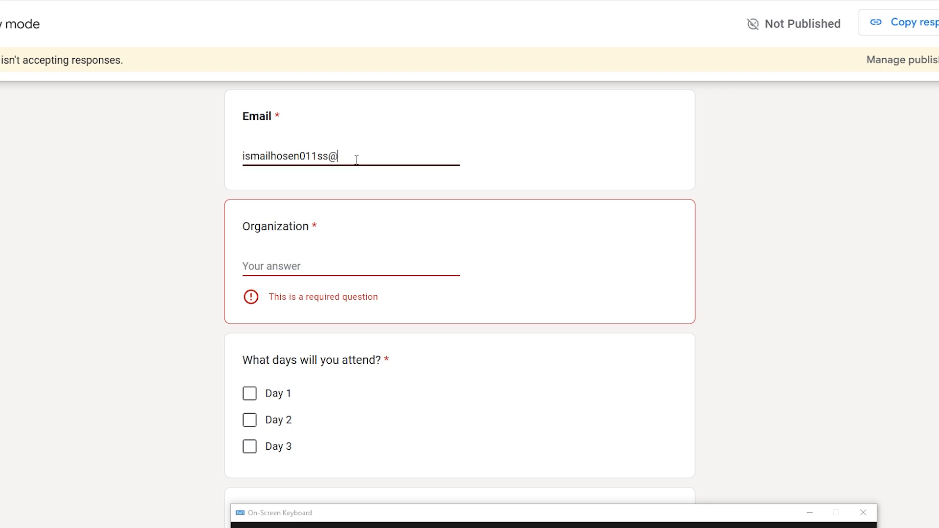
click(322, 268)
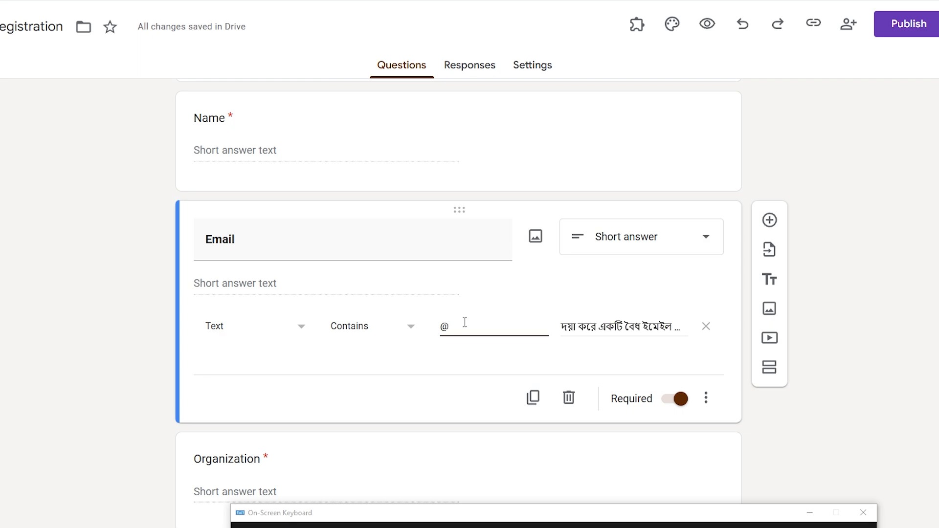
text(gmail.com)
click(681, 401)
click(671, 403)
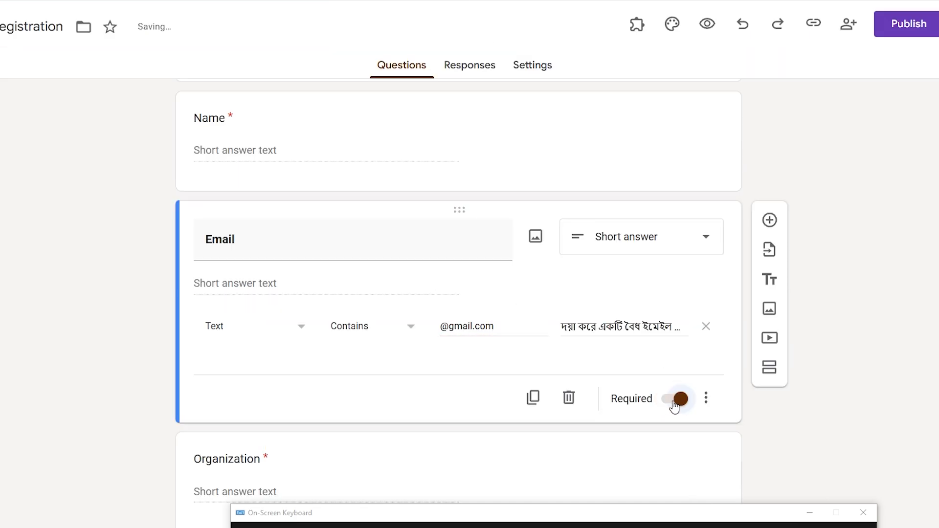
click(707, 23)
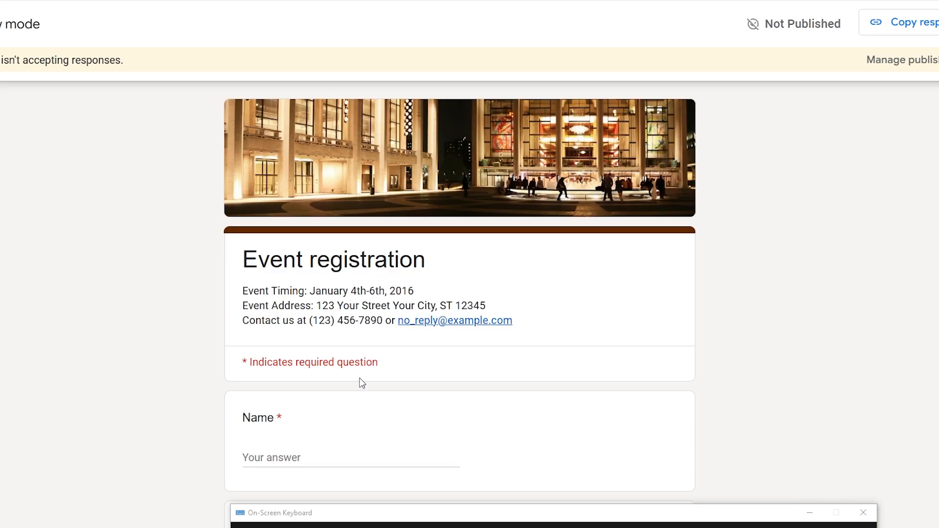
- Enter an incomplete e-mail address in the preview's Email answer to trigger the validation error
scroll(361, 374, down, 6)
click(313, 297)
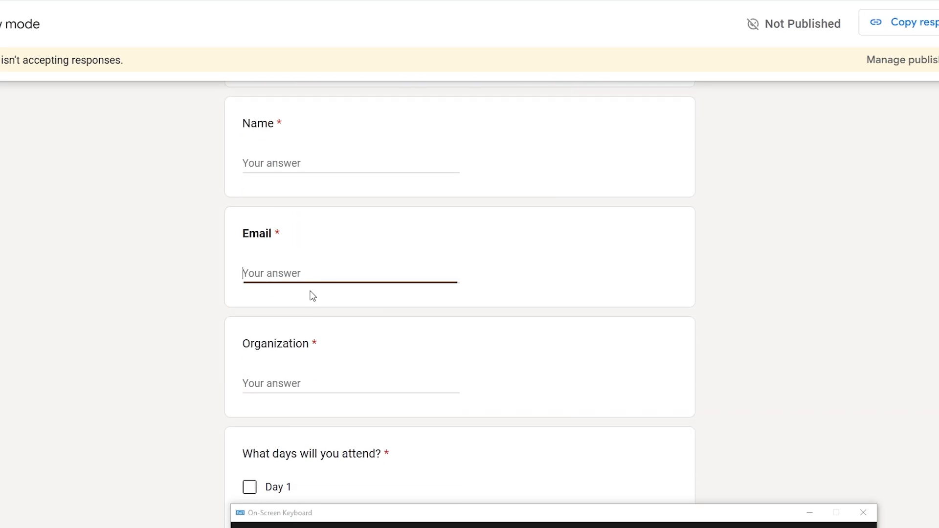
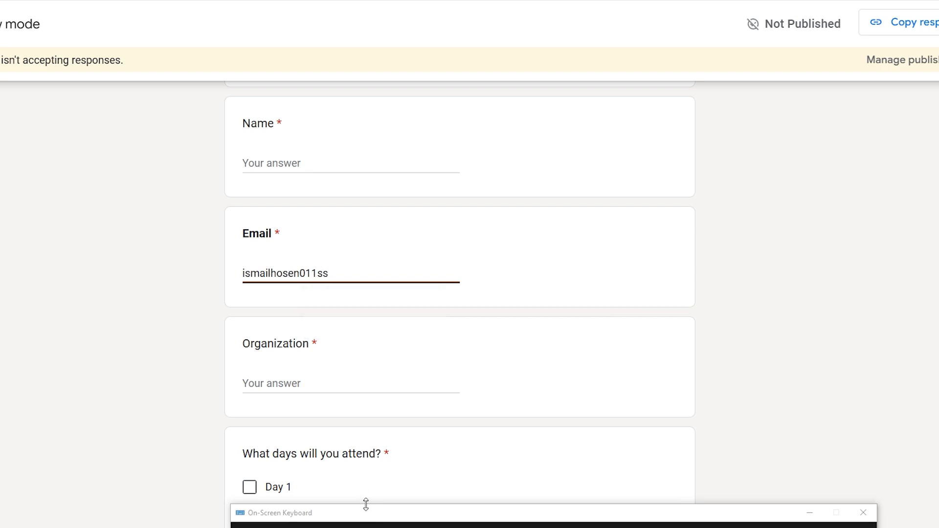
click(338, 382)
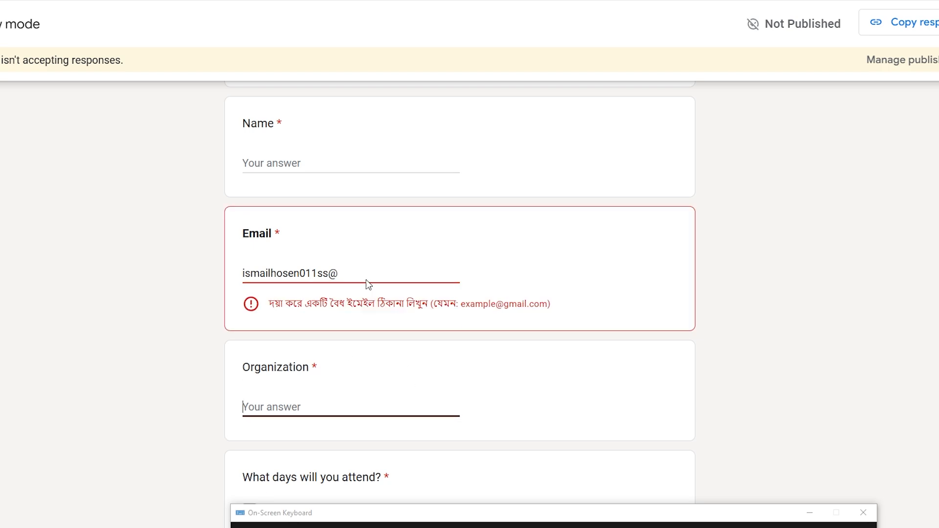
- Complete the address with gmail.com, confirm the error clears, and close the preview tab
click(372, 270)
text(g)
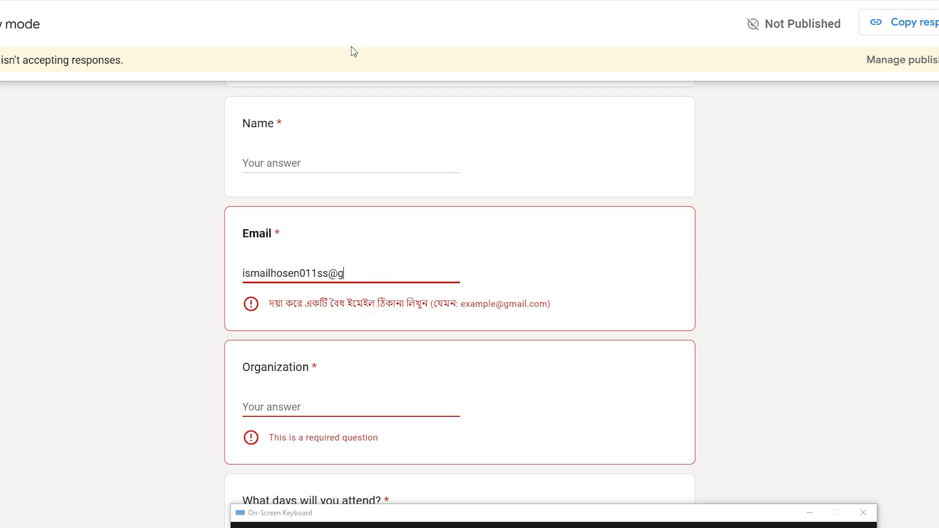
text(mail.com)
click(292, 392)
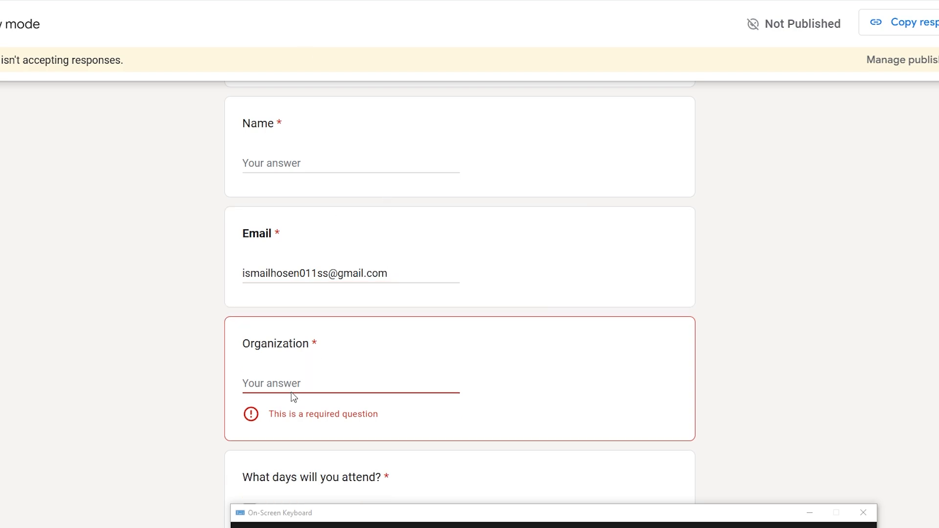
click(391, 272)
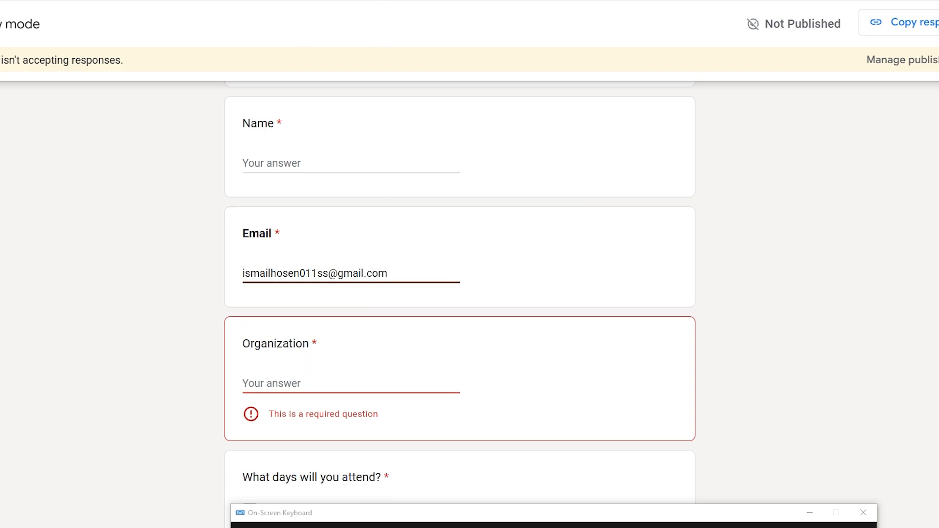
key(ctrl+w)
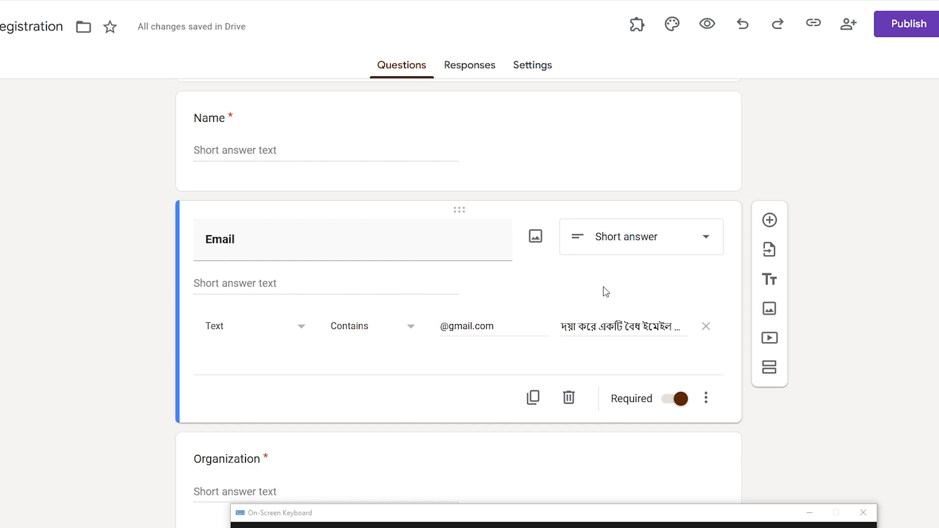
- Switch the Organization question to Paragraph and replace its title with 'Address'
scroll(606, 292, down, 2)
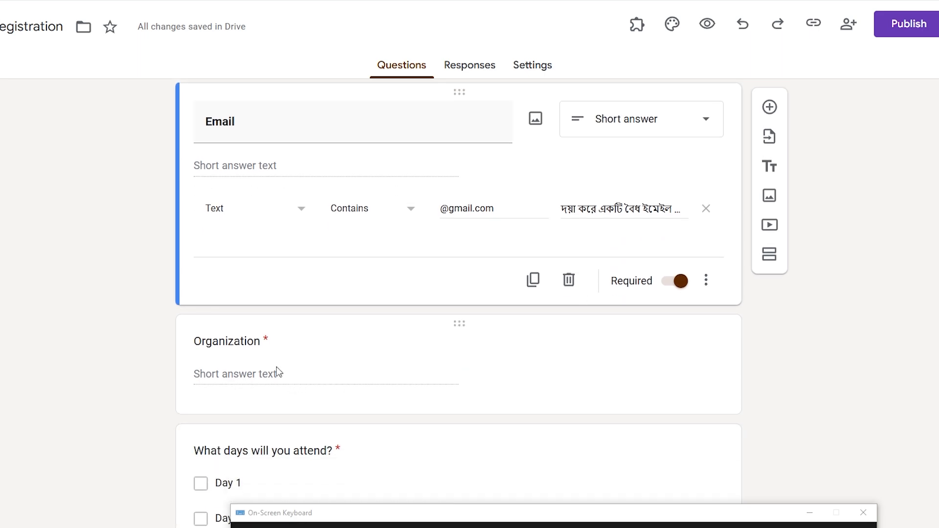
click(264, 393)
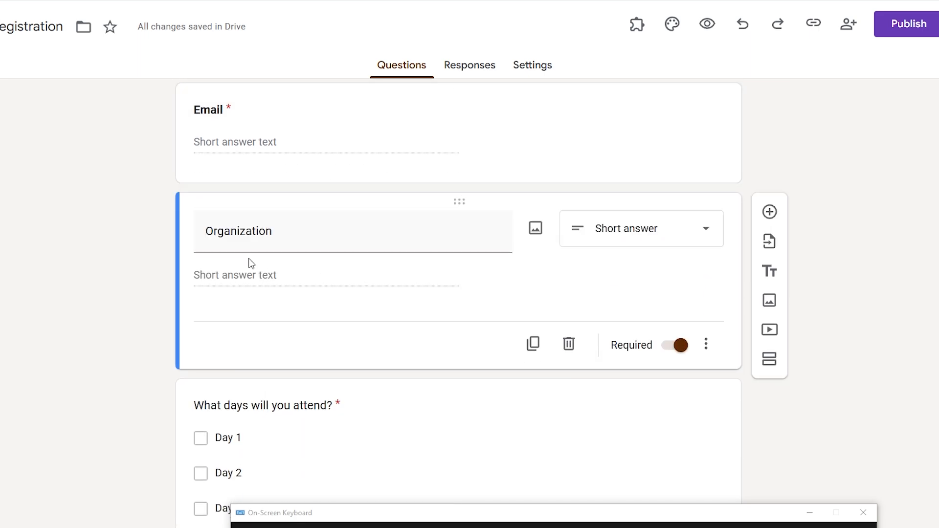
double_click(291, 240)
click(631, 240)
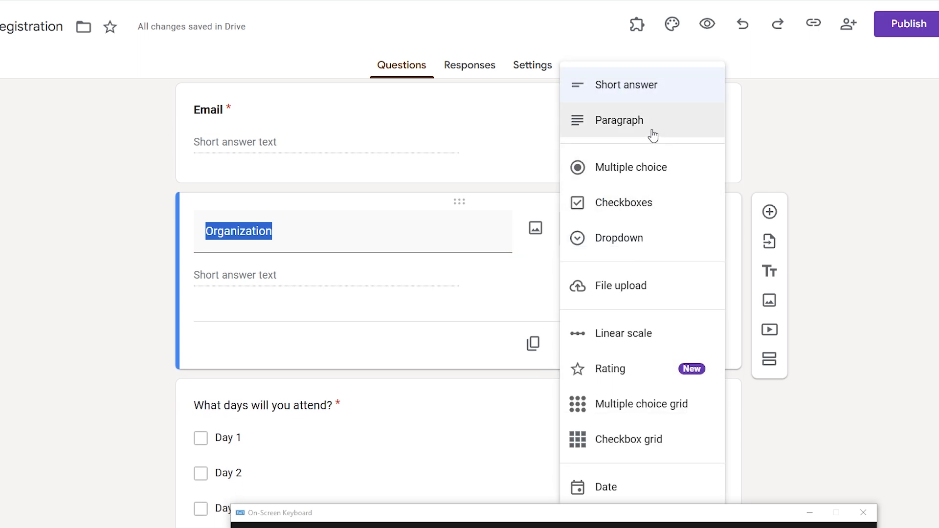
click(625, 122)
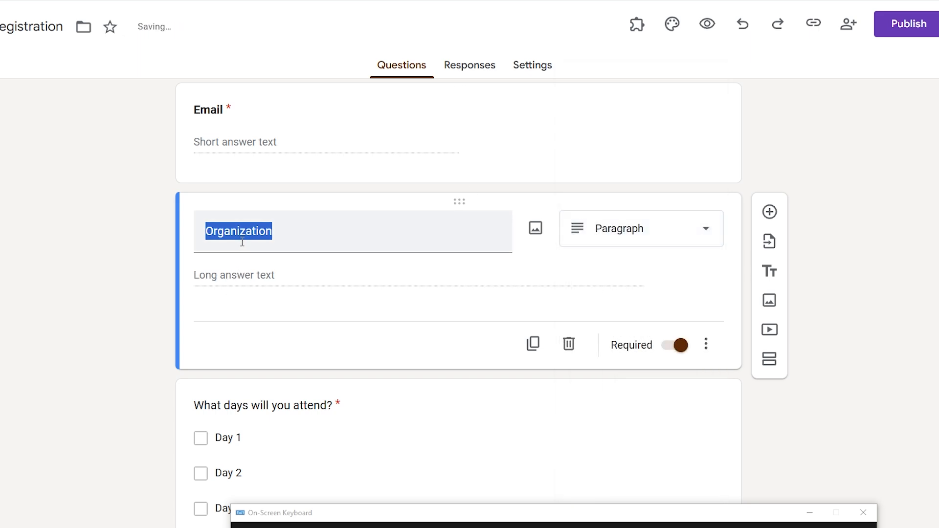
text(A)
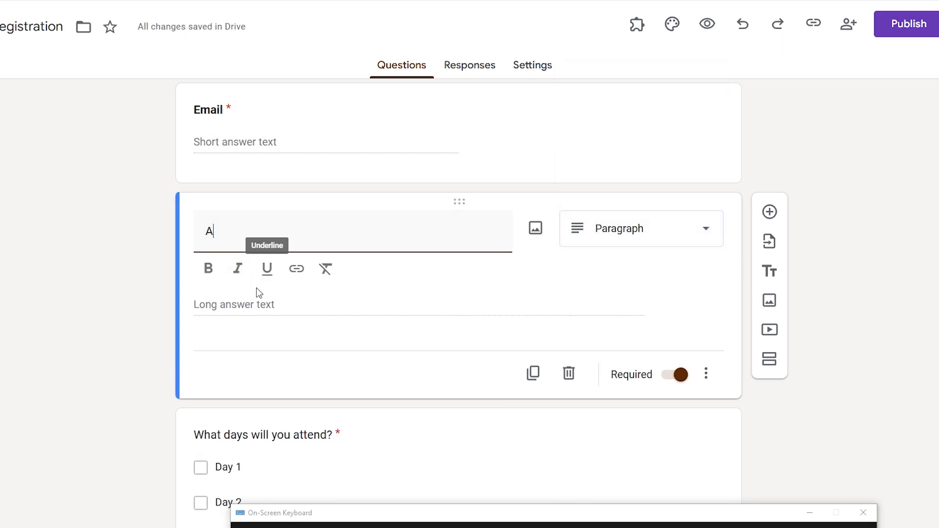
text(ddress)
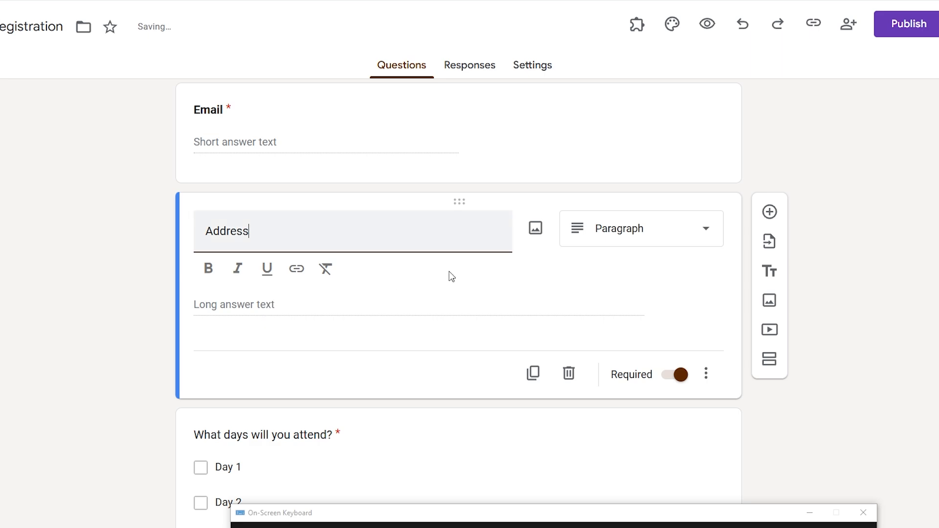
click(653, 243)
click(666, 122)
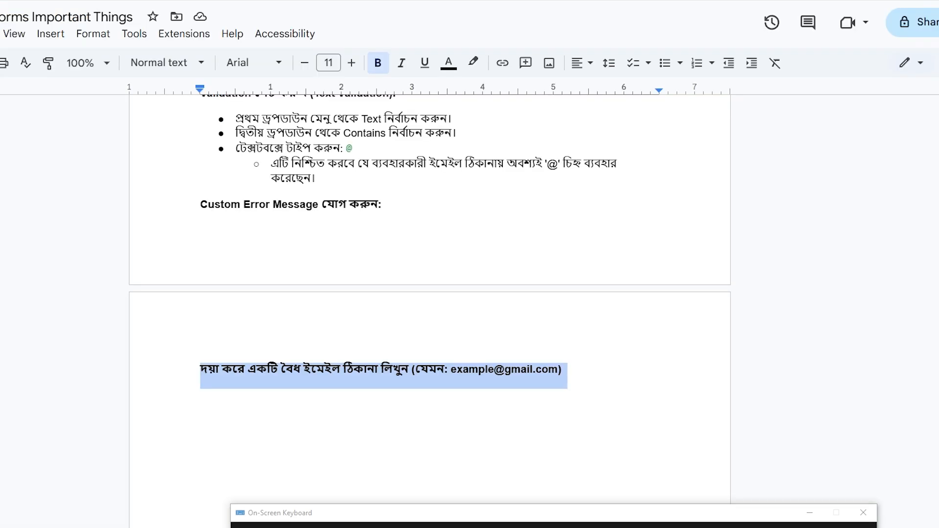
- Highlight the notes' Paragraph section sentences about lengthy explanations and the addresses example
scroll(459, 394, down, 10)
click(256, 234)
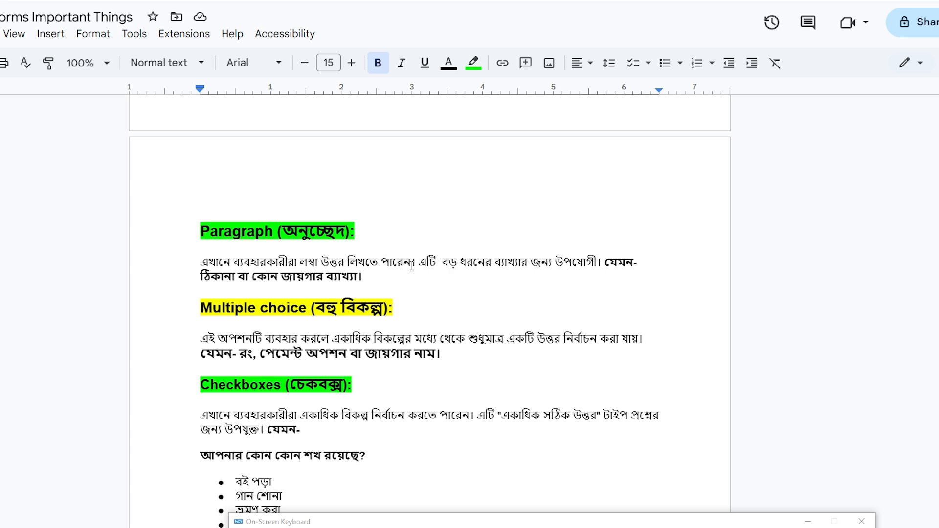
drag(436, 264, 602, 264)
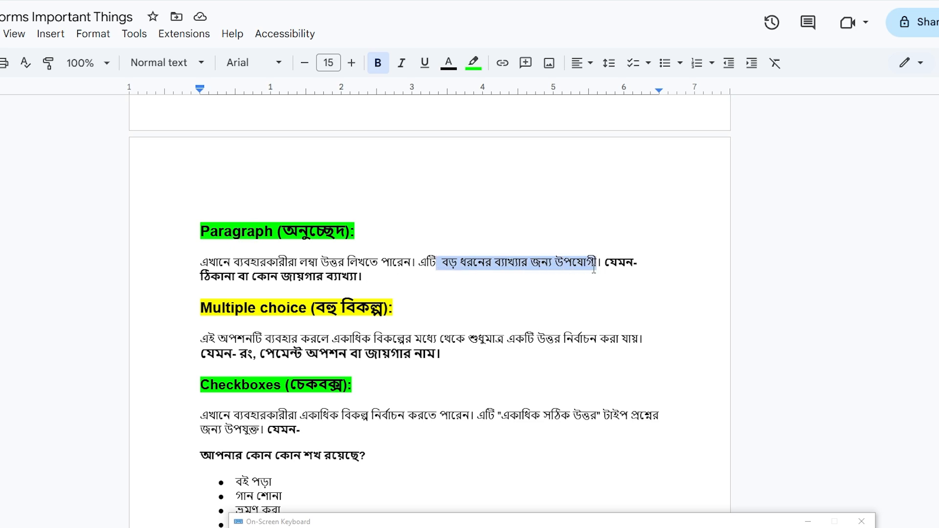
click(602, 264)
drag(196, 275, 358, 277)
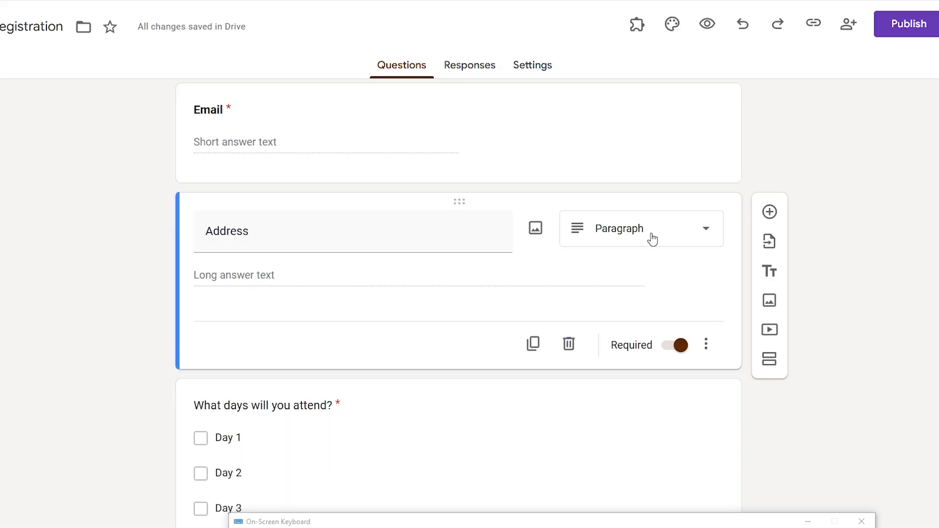
- Keep Address as a Paragraph question and switch off its Required toggle
click(649, 237)
click(652, 130)
double_click(348, 228)
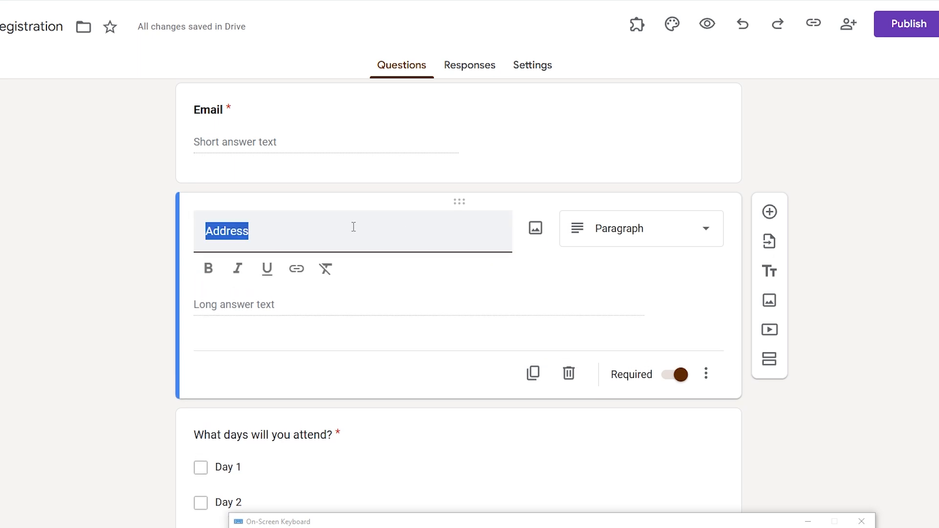
click(680, 376)
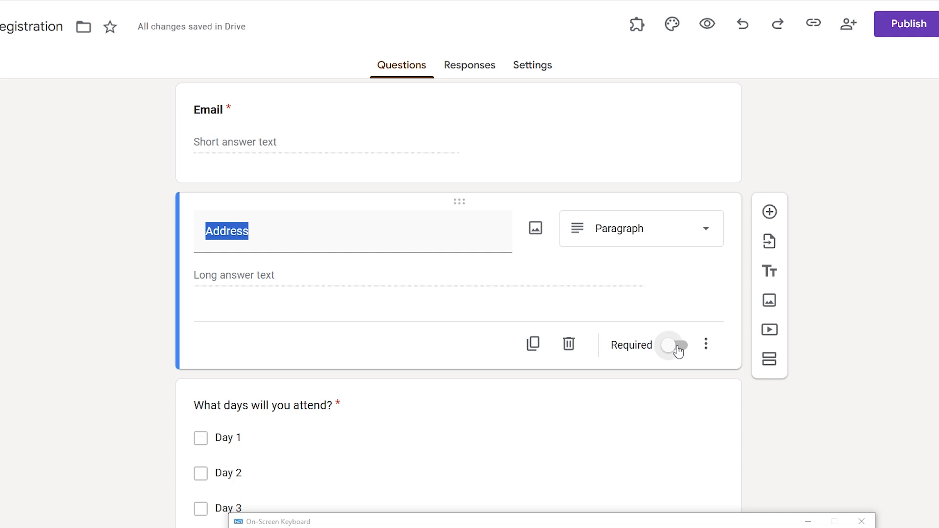
click(661, 227)
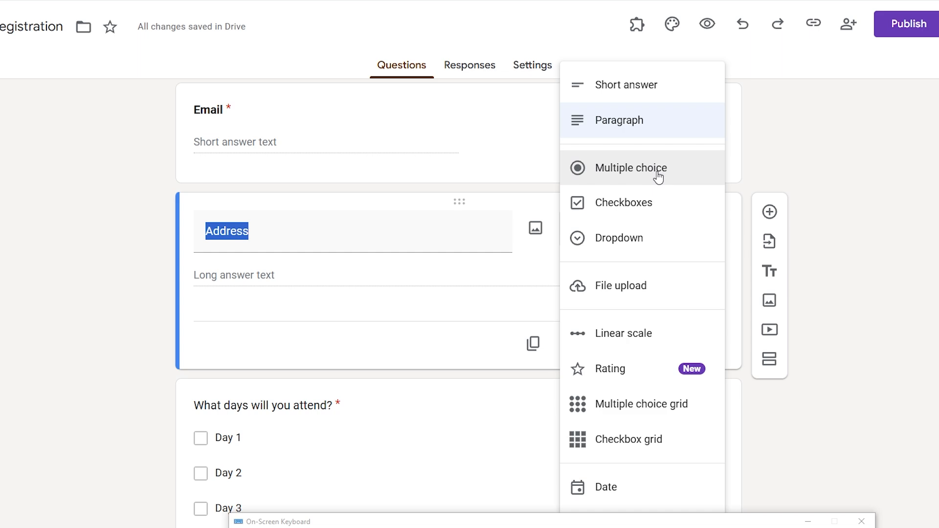
click(824, 275)
scroll(436, 342, down, 2)
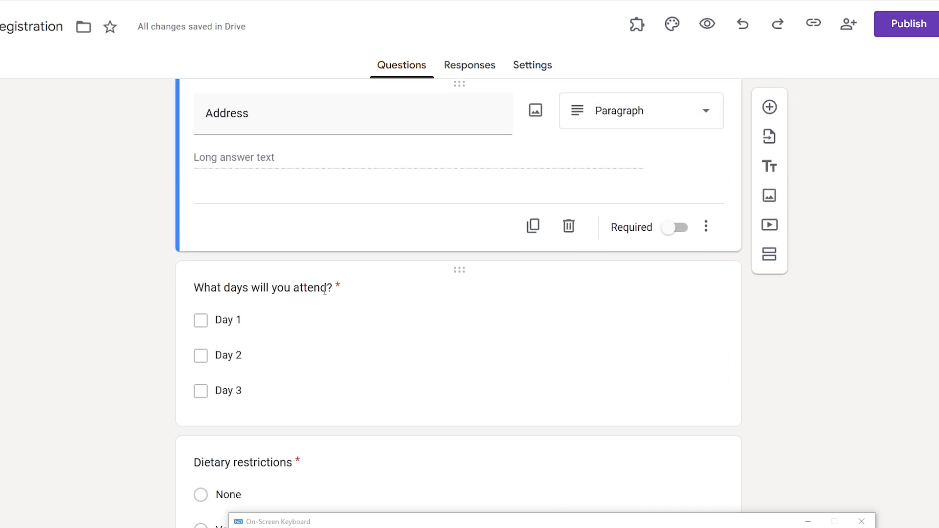
- Change the 'What days will you attend?' question type to Multiple choice
click(324, 290)
click(623, 223)
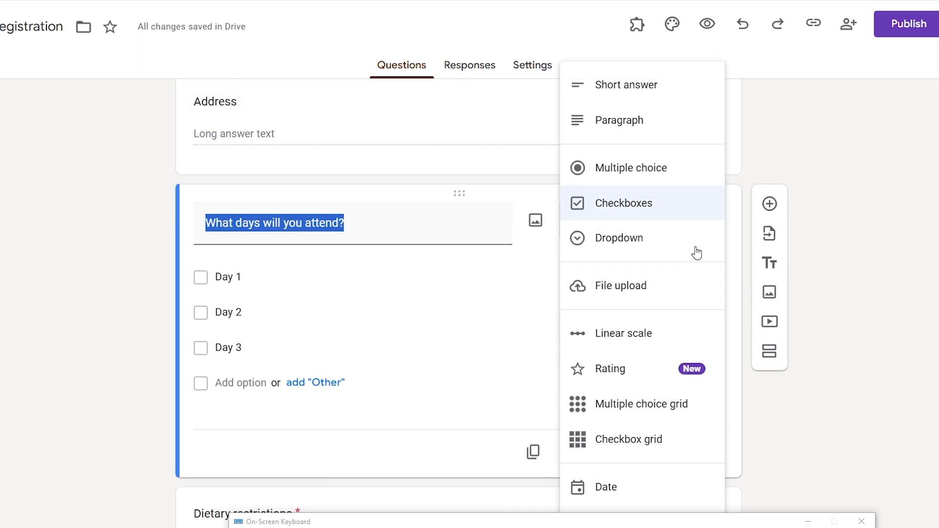
click(662, 183)
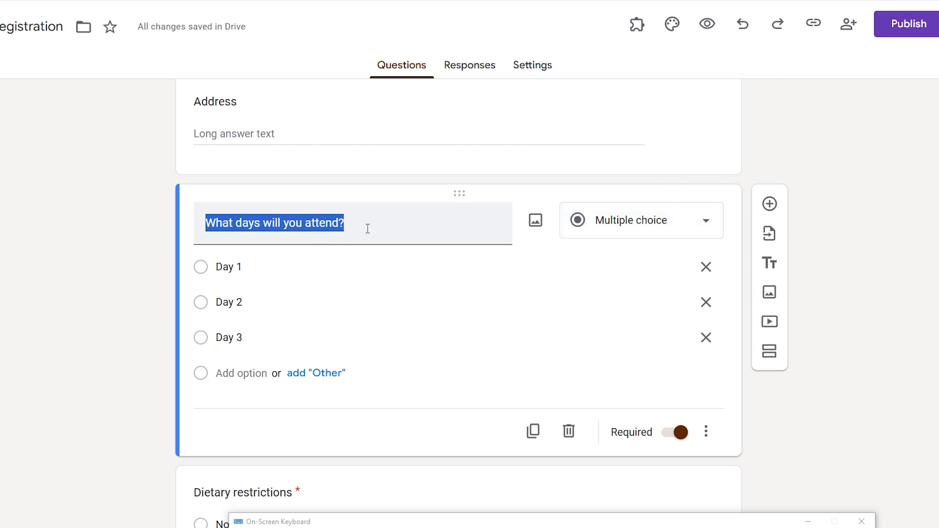
- Add a fourth option named 'Day 4' and remove the Other choice
click(250, 266)
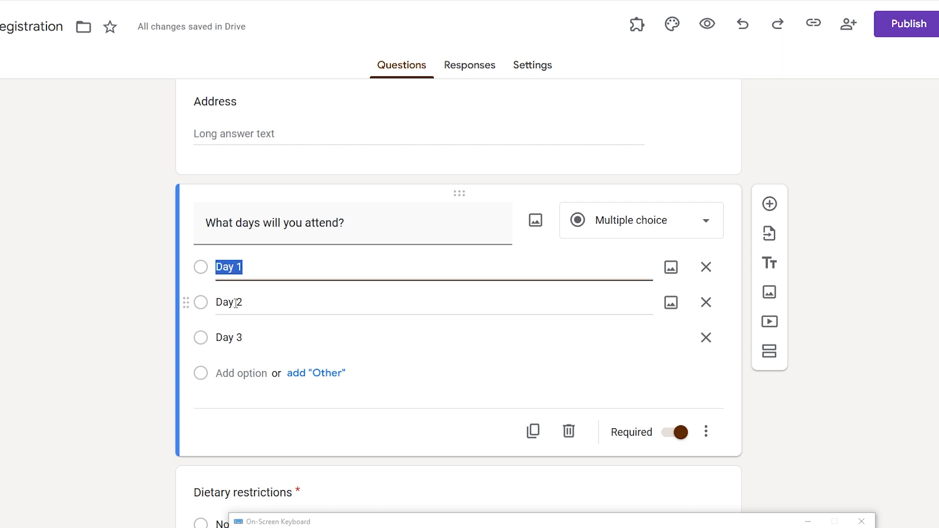
click(274, 303)
click(270, 342)
click(328, 383)
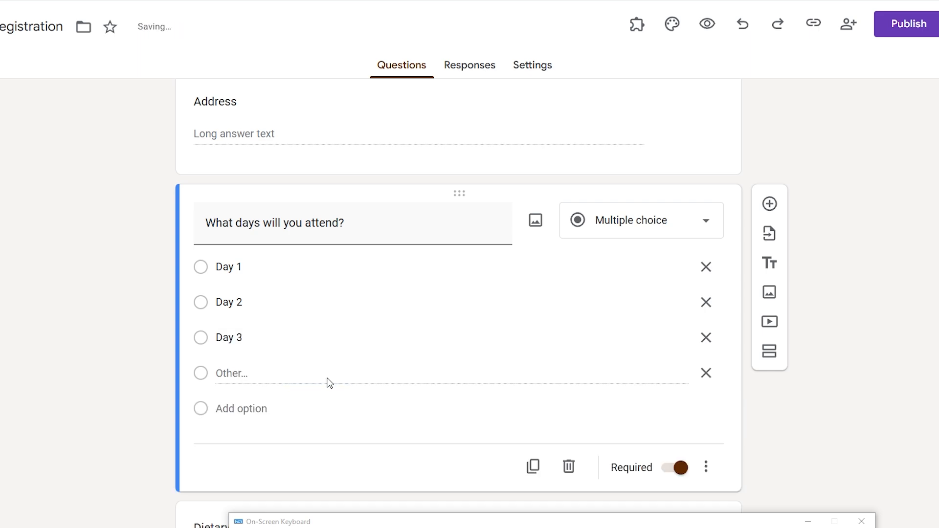
click(252, 416)
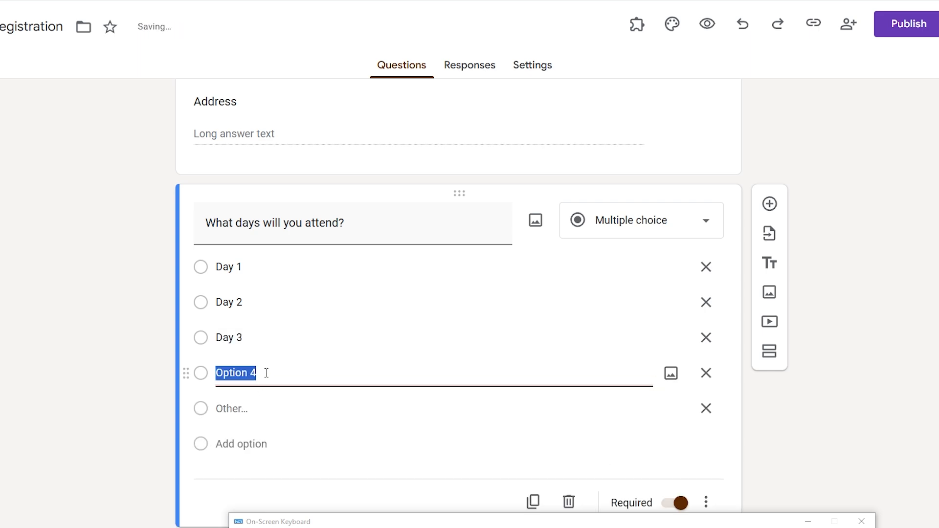
drag(265, 372, 189, 373)
text(Day 4)
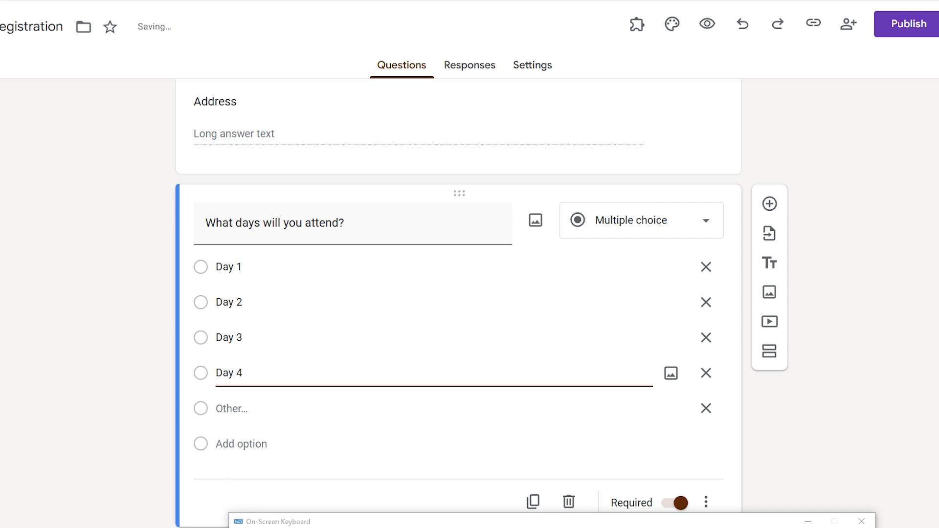
click(712, 409)
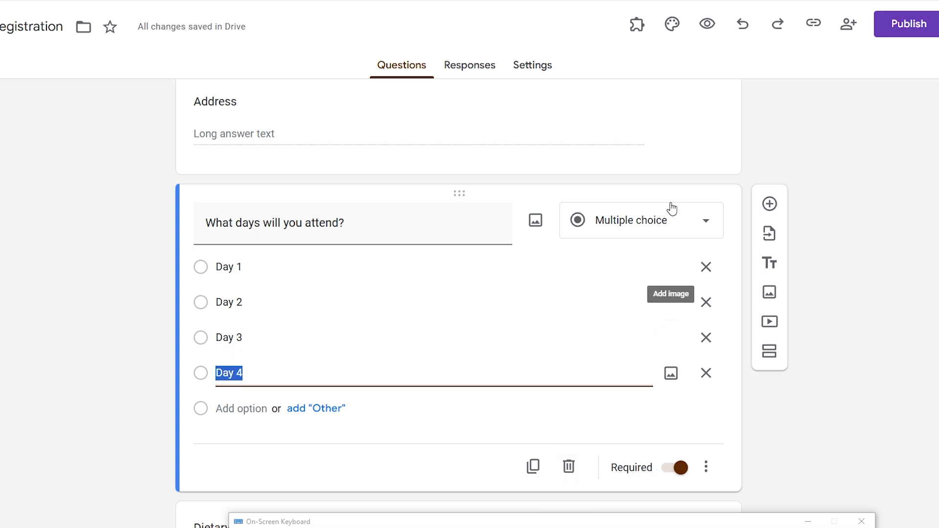
click(709, 22)
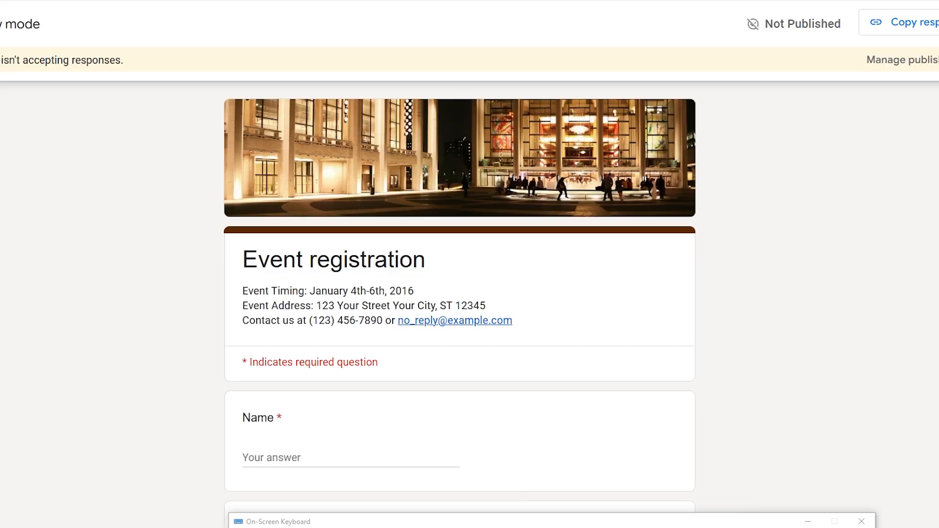
scroll(406, 293, down, 10)
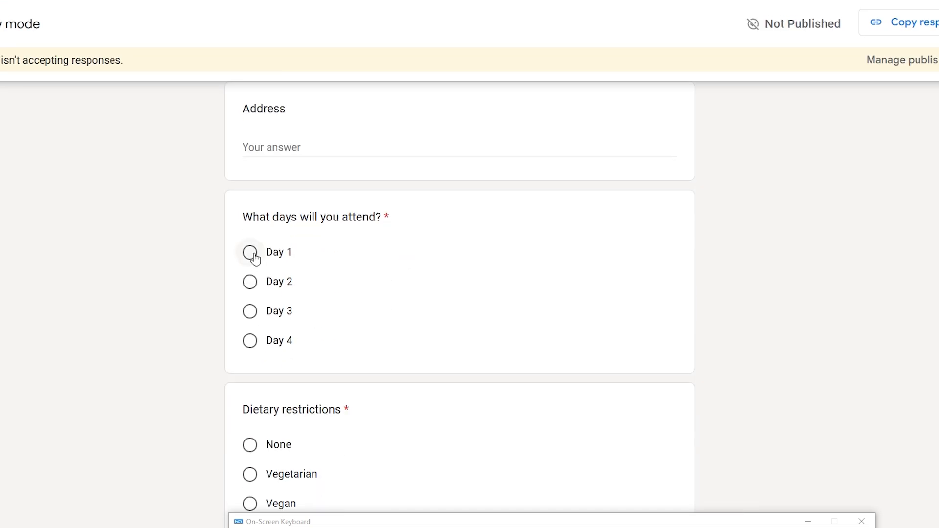
click(253, 254)
click(254, 281)
click(253, 313)
click(251, 342)
click(259, 256)
key(ctrl+shift+Tab)
- Switch the 'What days will you attend?' question type to Checkboxes
scroll(593, 171, down, 2)
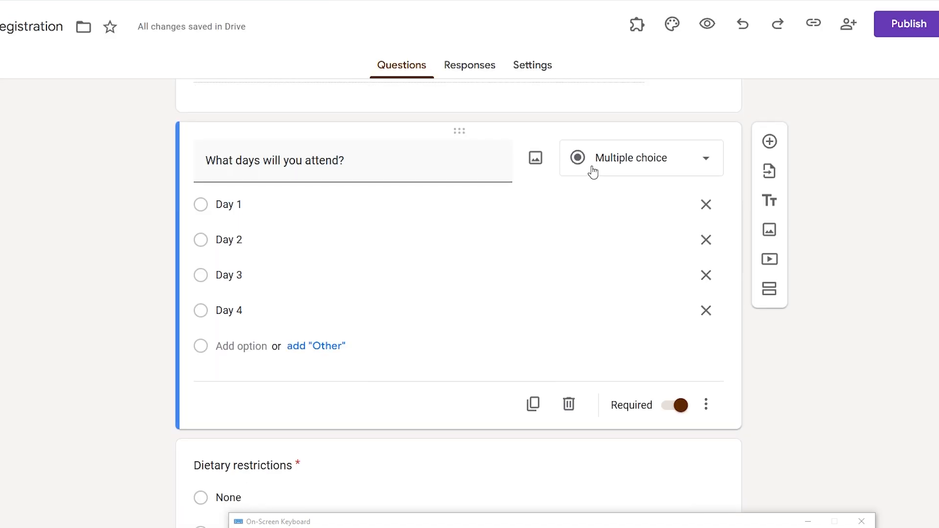
scroll(622, 125, up, 1)
click(632, 171)
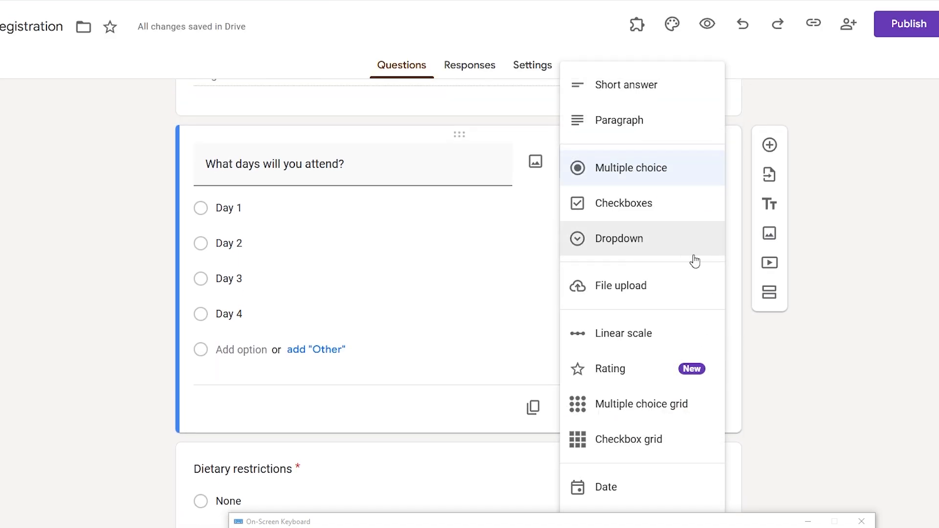
click(653, 218)
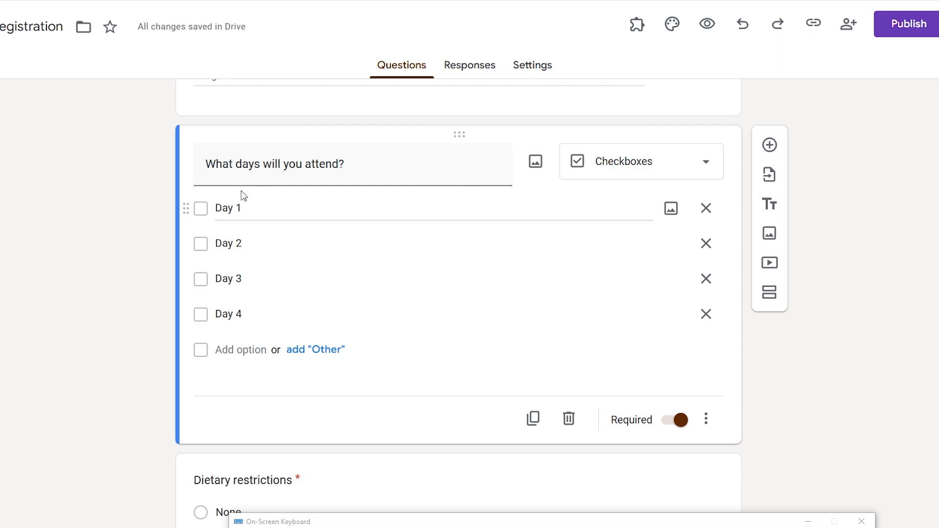
click(275, 206)
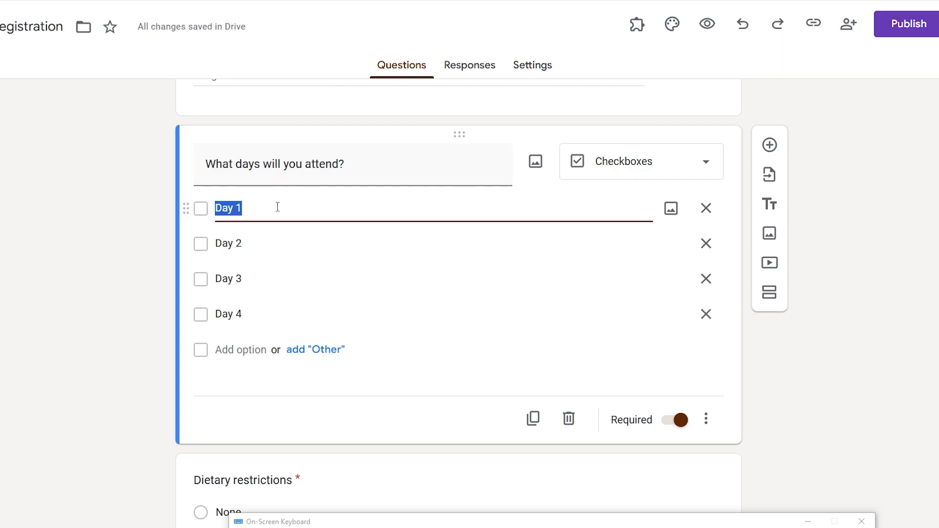
click(277, 207)
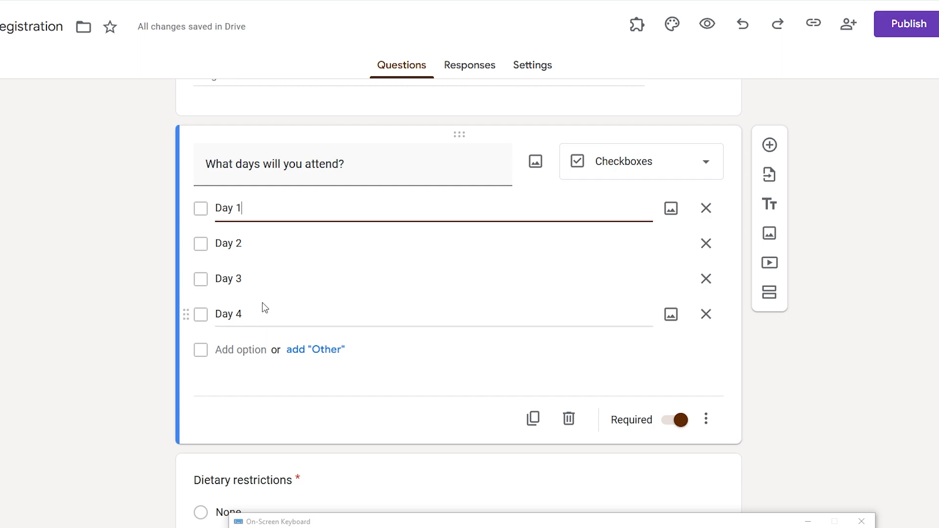
- Preview the form, tick Day 1, Day 3 and Day 4, then return to the editor
click(706, 25)
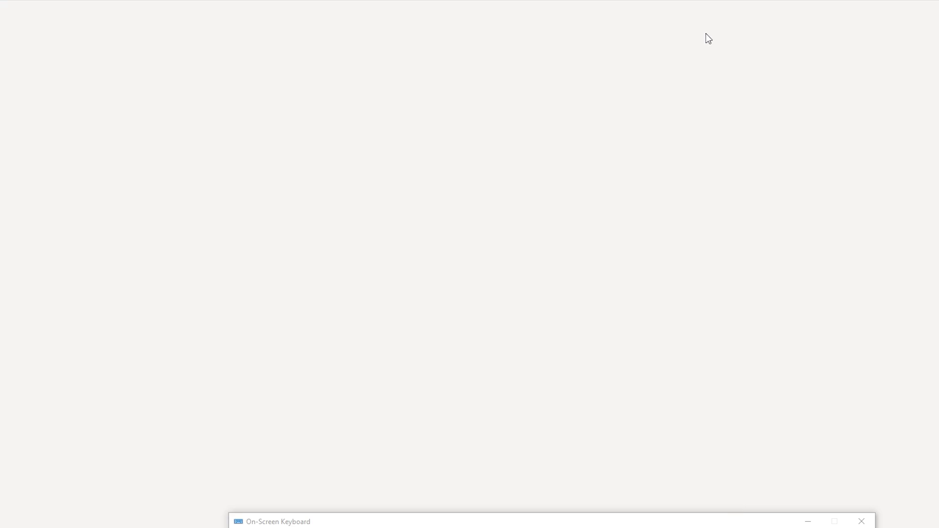
scroll(451, 293, down, 10)
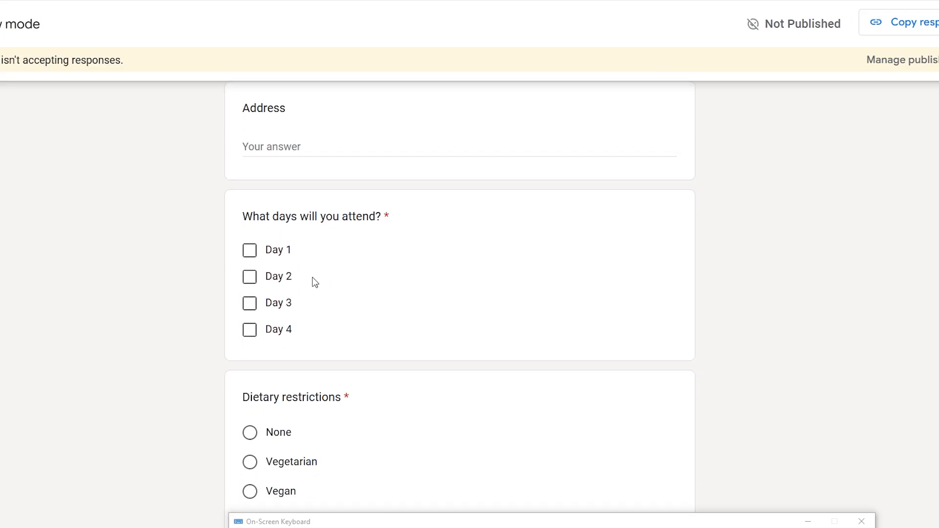
click(254, 255)
click(260, 309)
click(255, 336)
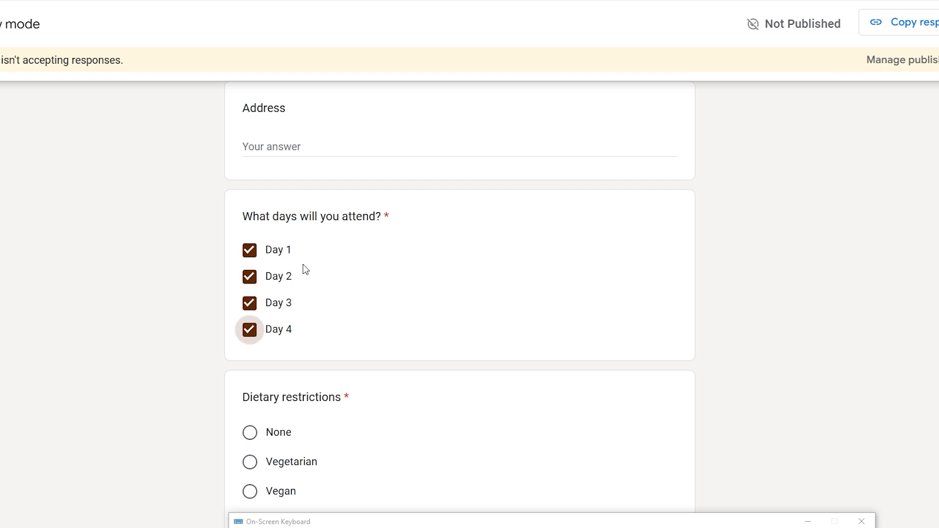
key(ctrl+w)
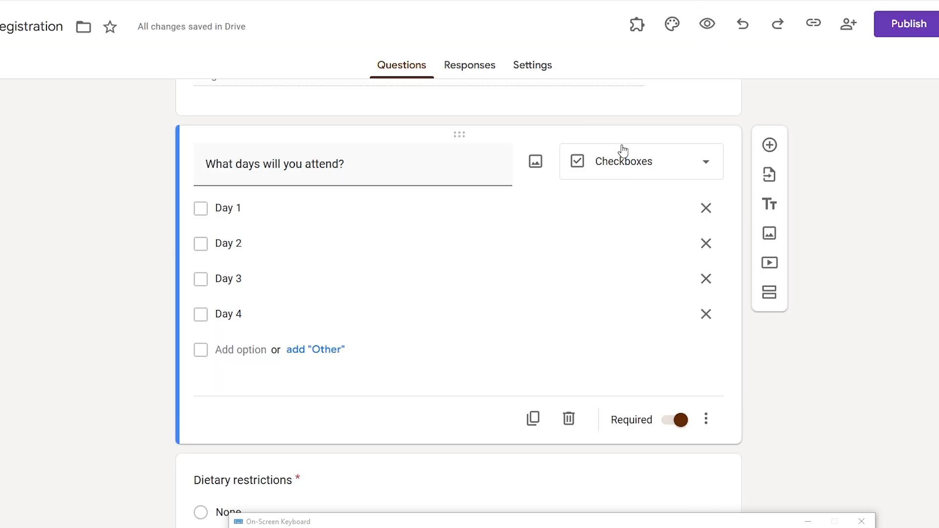
click(629, 165)
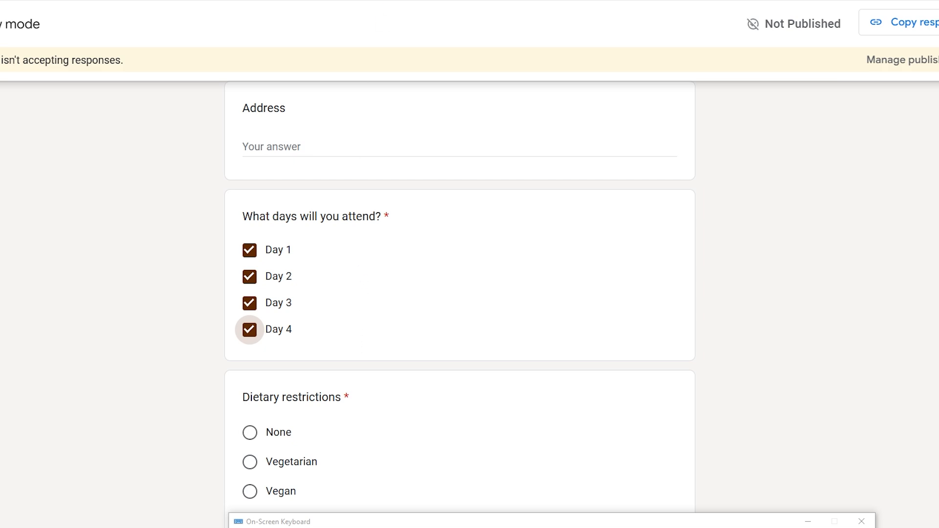
- Make the days question a Dropdown, check its Day 1–Day 4 options, and preview the form
key(ctrl+w)
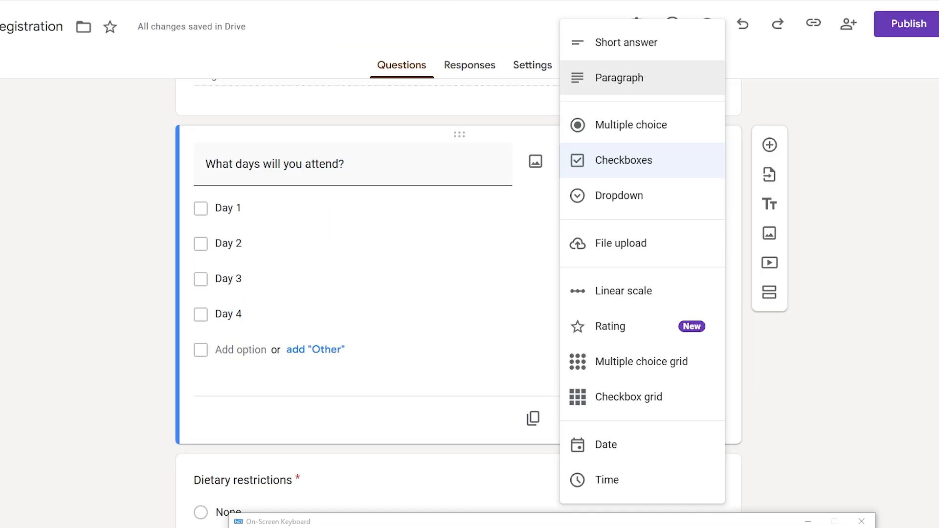
click(633, 206)
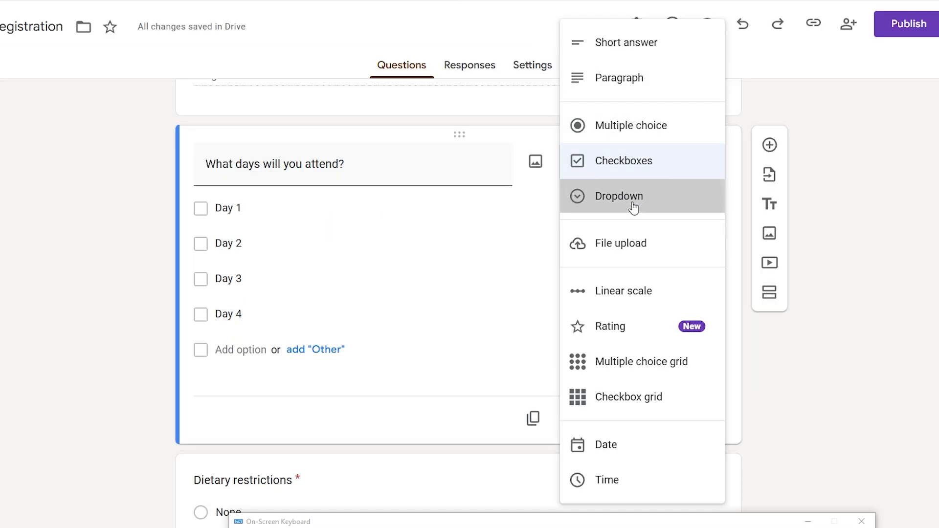
click(225, 208)
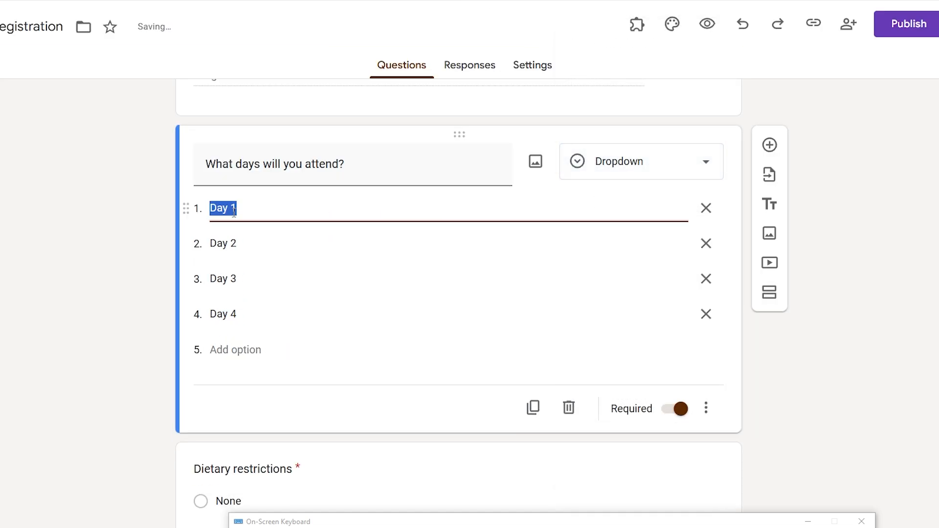
click(241, 243)
click(228, 289)
click(231, 313)
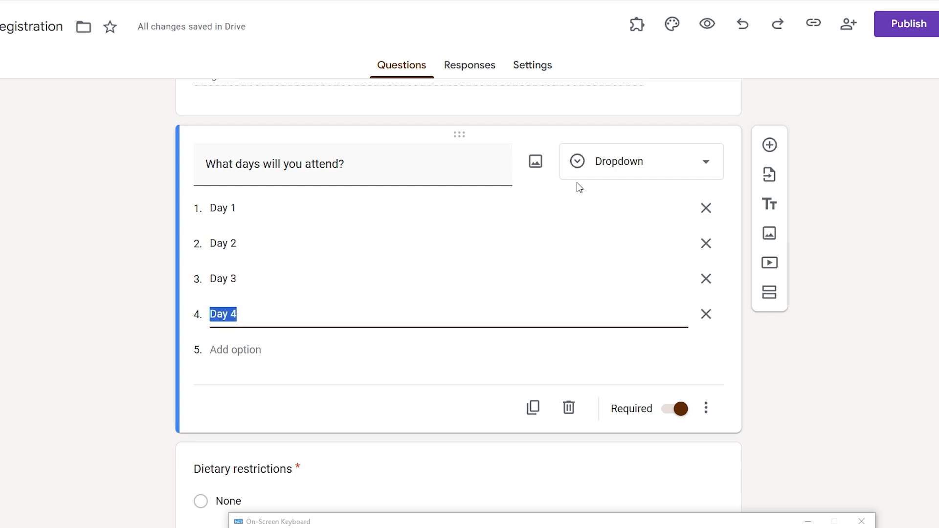
click(706, 24)
- In the preview, answer None for dietary restrictions
scroll(543, 203, down, 6)
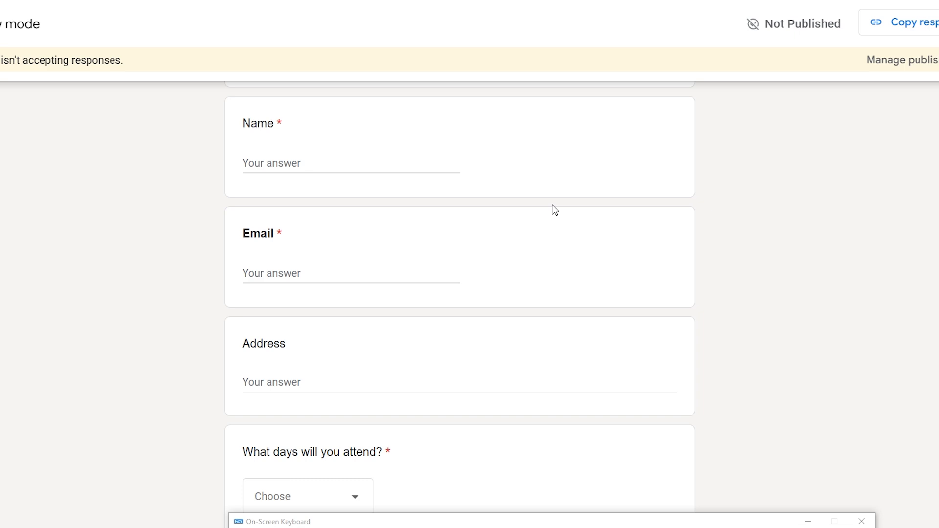
scroll(552, 208, down, 10)
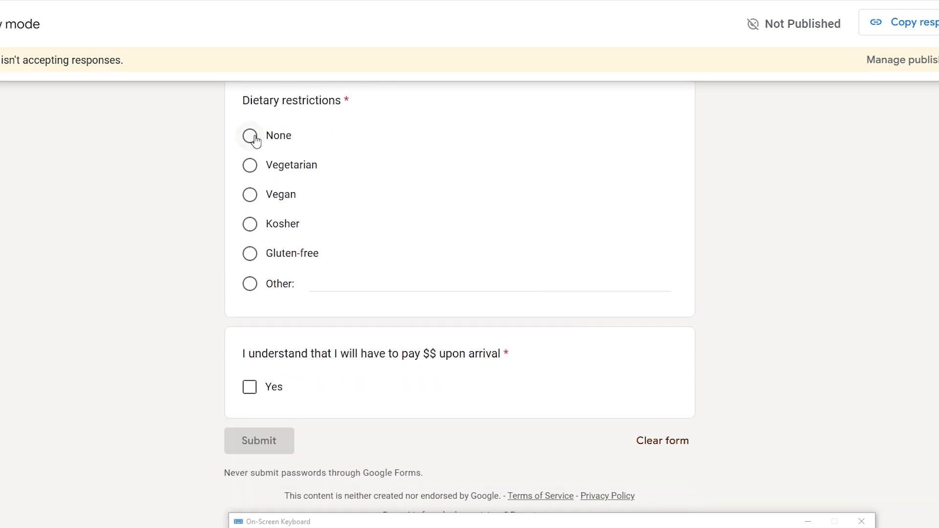
click(250, 137)
scroll(298, 177, up, 3)
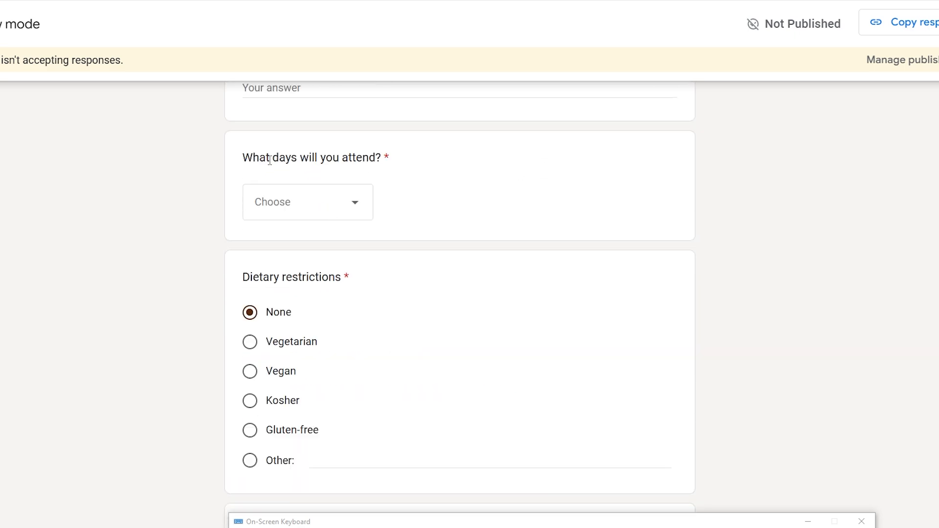
drag(245, 158, 395, 155)
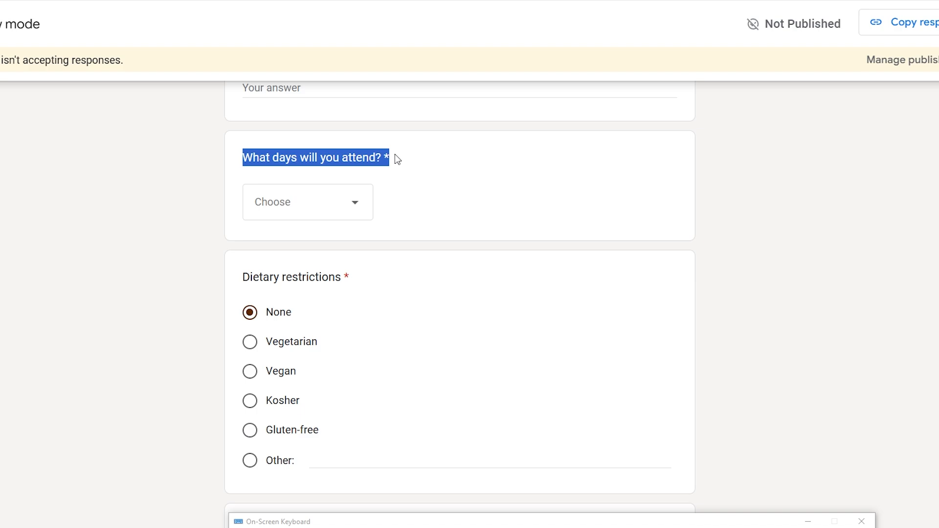
- Try Day 1, Day 4 and Choose in the days dropdown, leaving Day 1, then close the preview
click(341, 210)
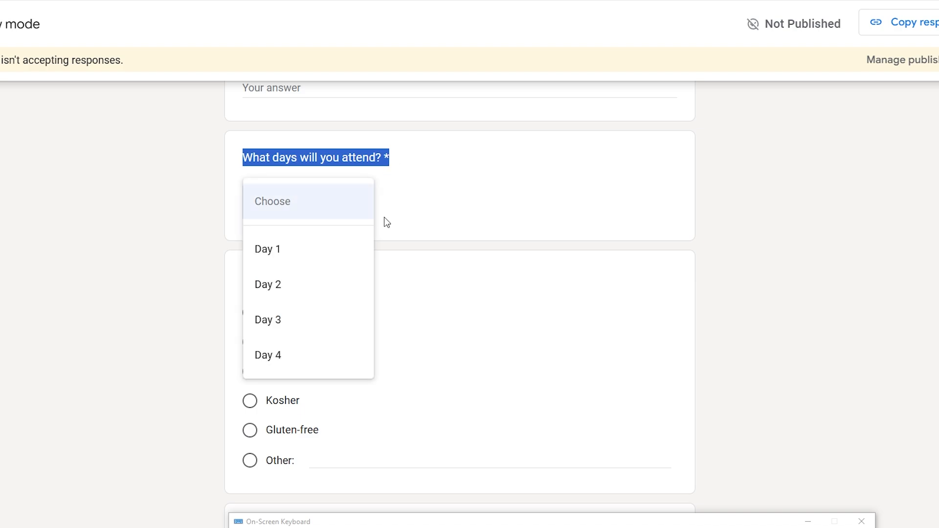
key(ctrl+shift+Tab)
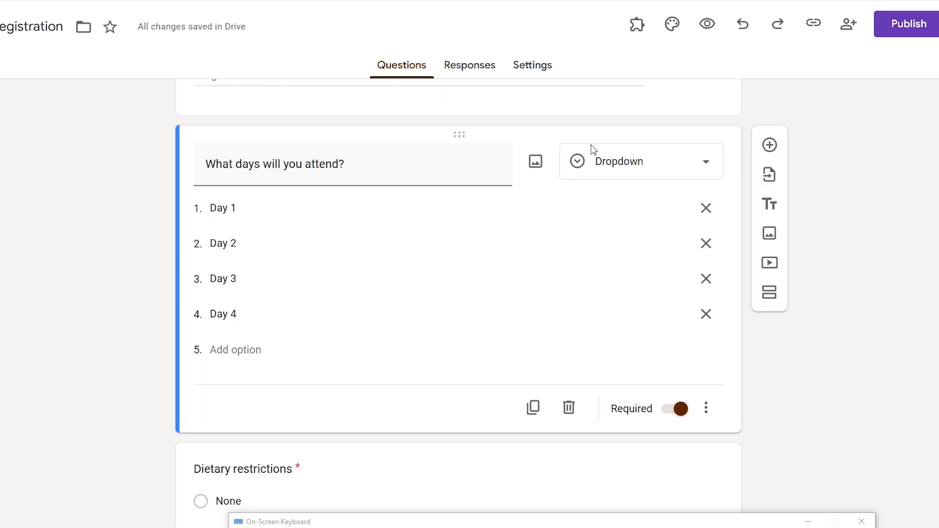
key(ctrl+Tab)
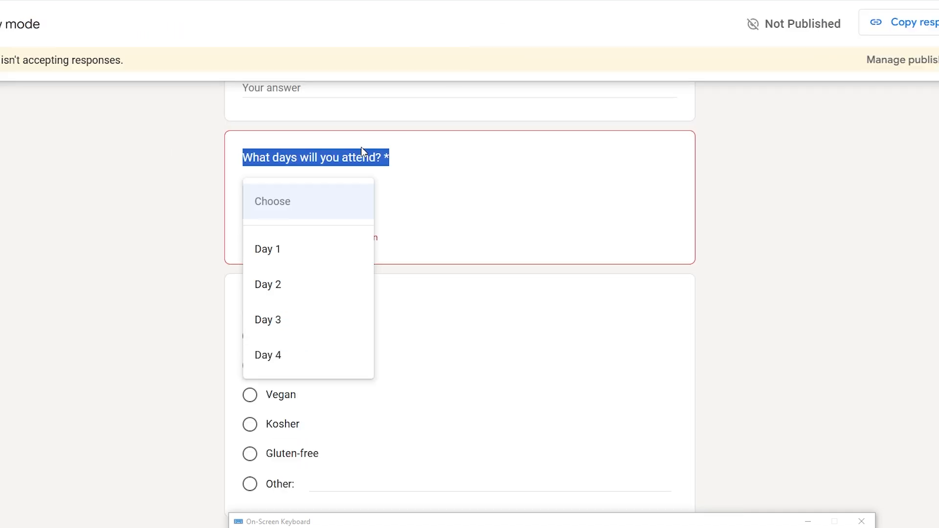
click(287, 253)
click(301, 214)
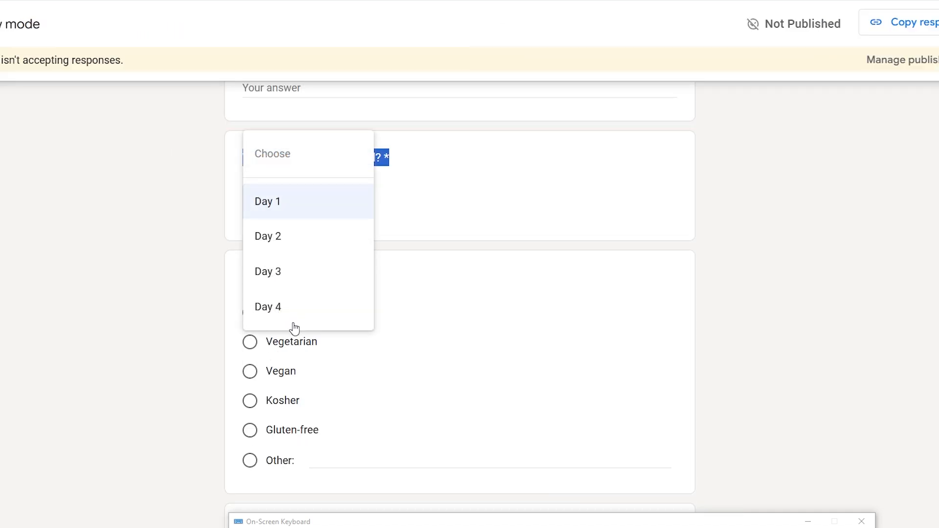
click(295, 310)
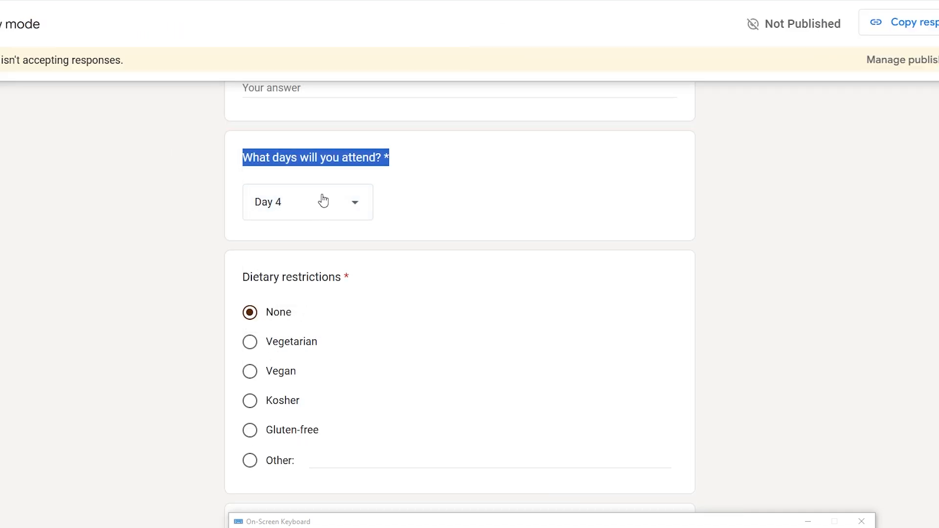
click(318, 201)
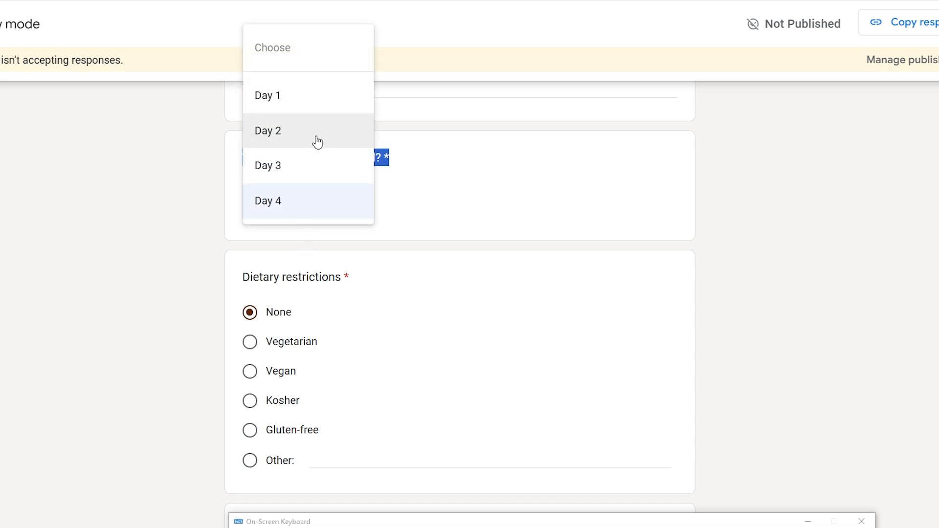
click(309, 49)
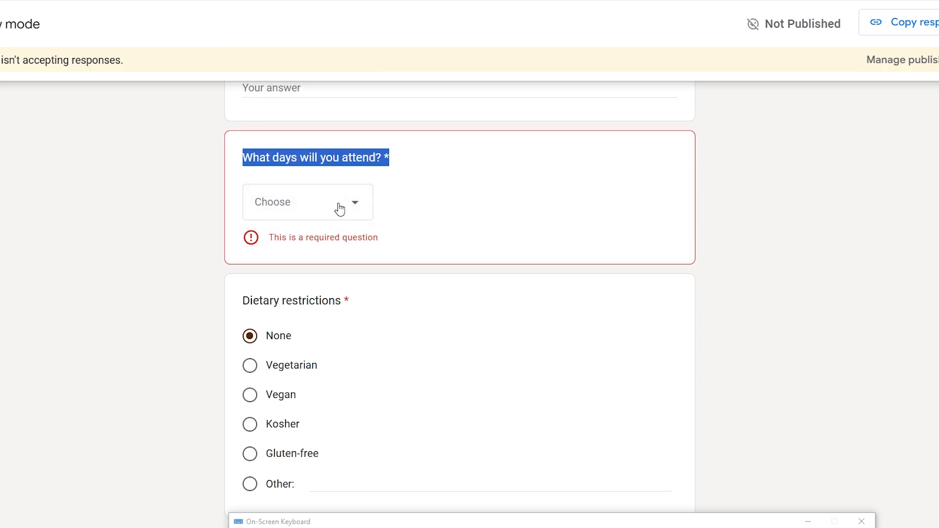
click(340, 209)
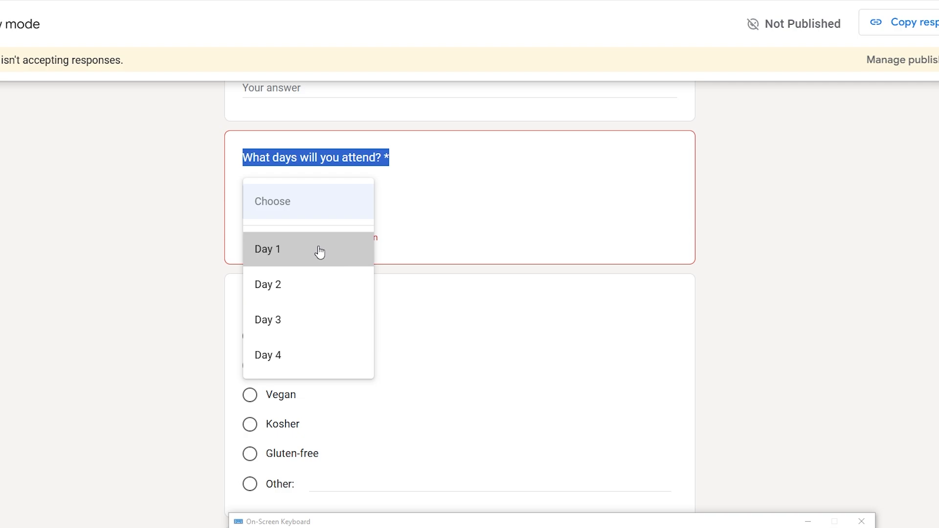
click(320, 252)
key(ctrl+w)
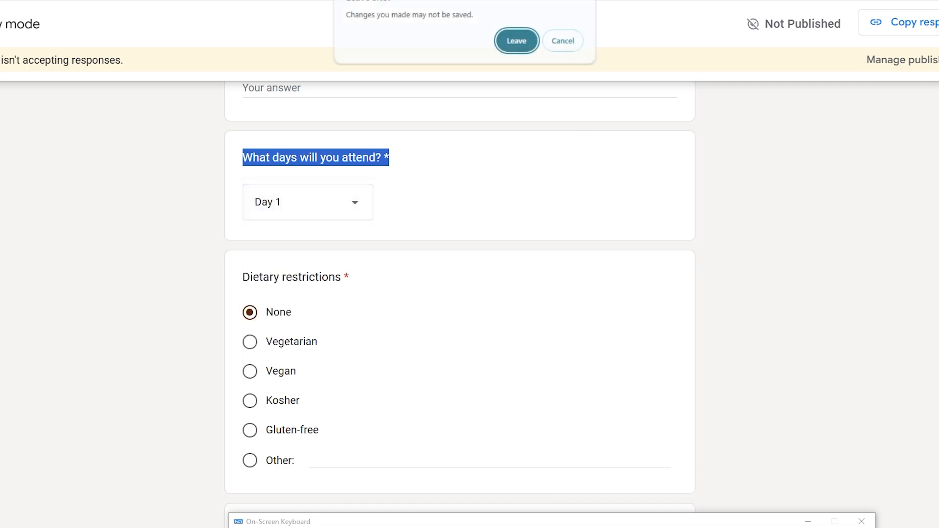
- Leave the preview, convert the days question to File upload, and accept the Drive notice
click(516, 40)
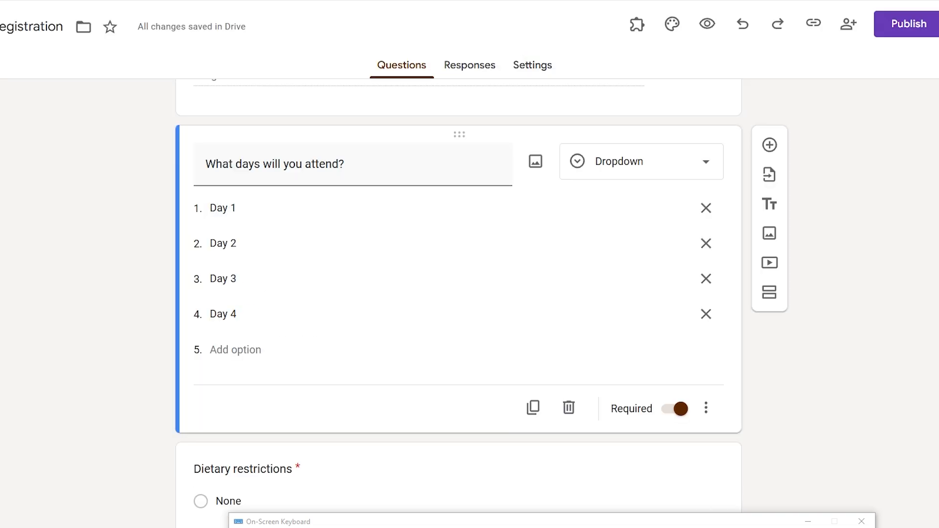
click(649, 177)
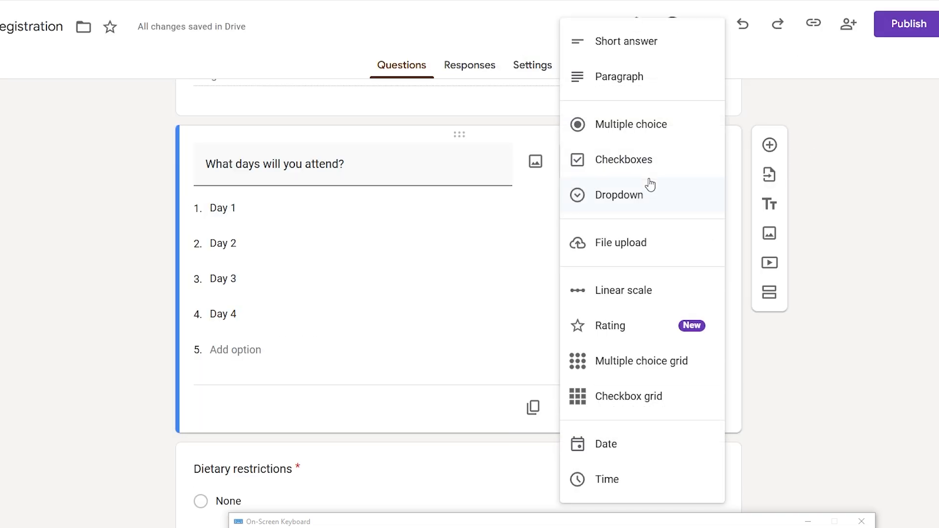
click(642, 249)
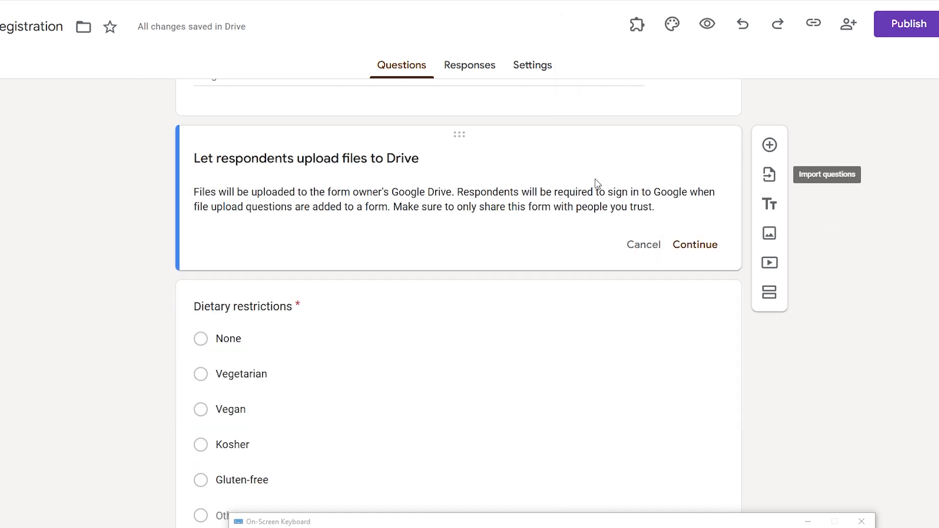
click(702, 250)
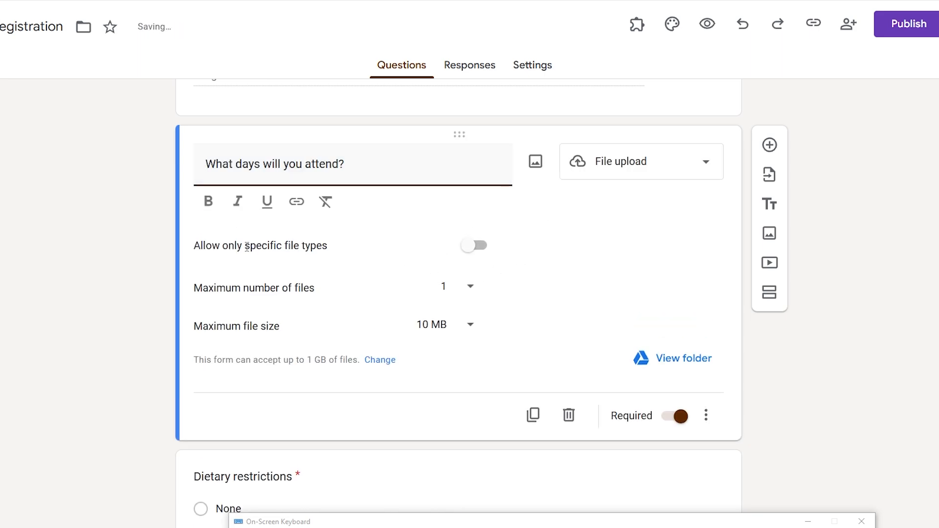
- Keep the upload limits at 1 file and 10 MB, and allow only specific file types
click(408, 302)
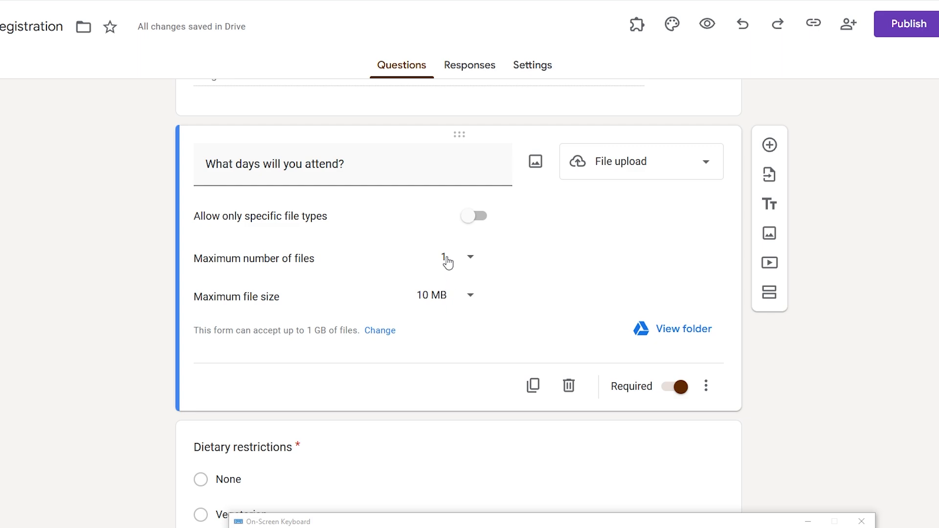
click(447, 263)
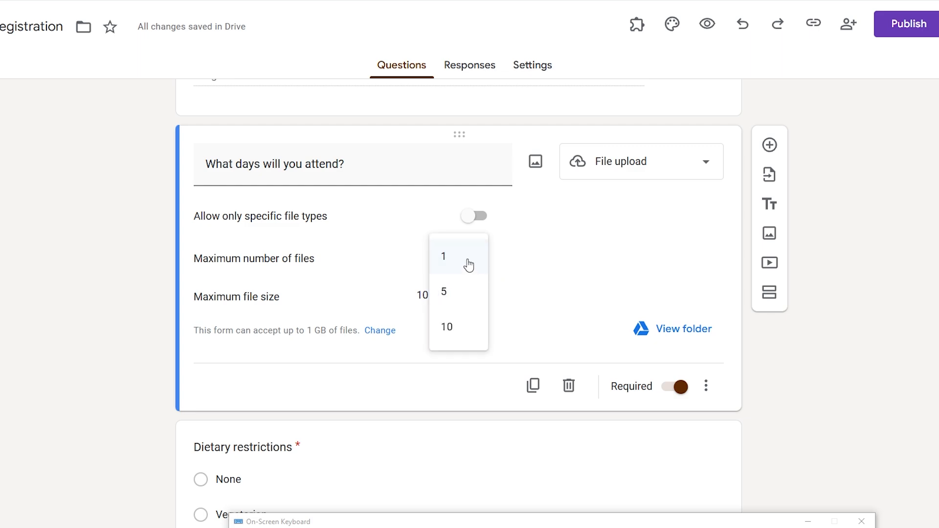
click(567, 237)
click(441, 305)
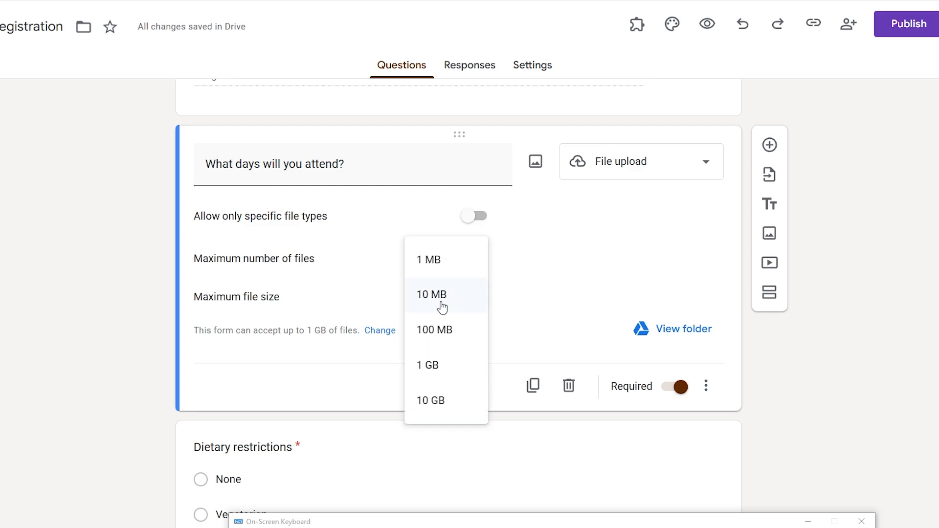
click(533, 275)
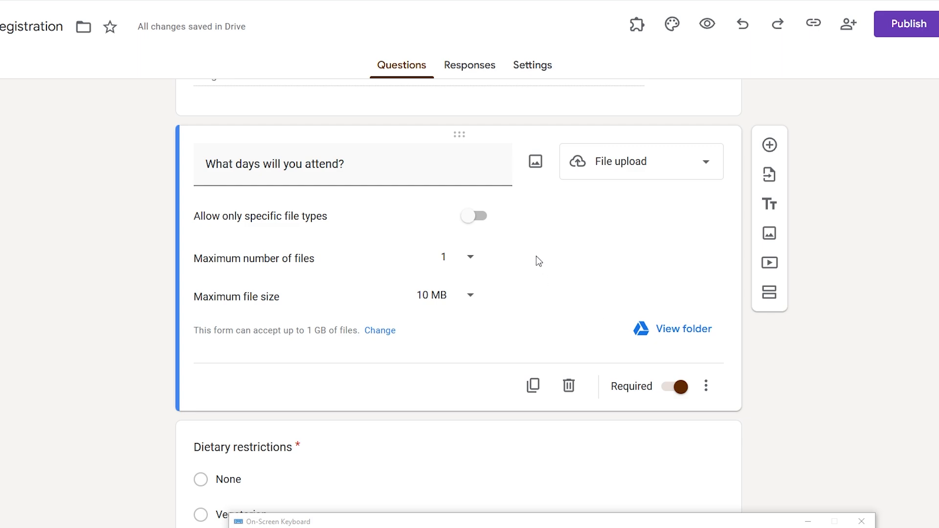
click(480, 220)
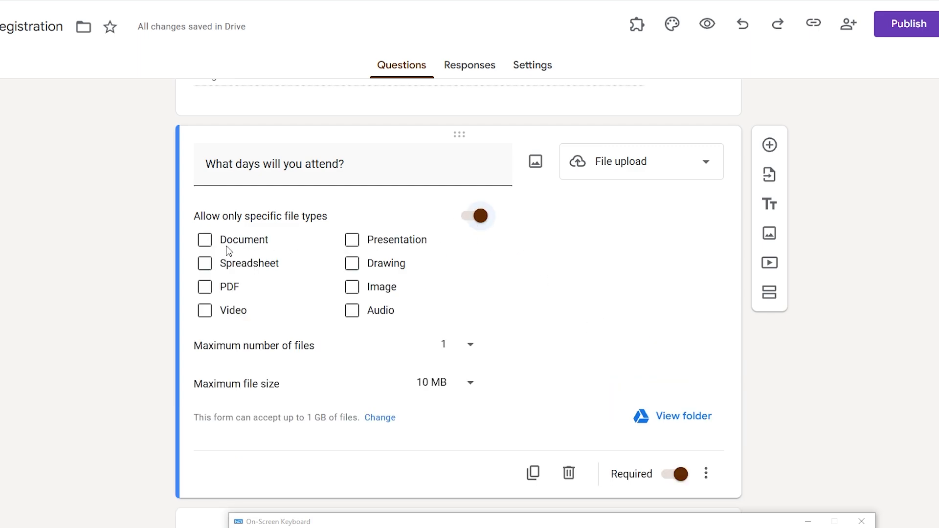
- Tick PDF, Video, Spreadsheet and Document file types, then untick all four again
click(205, 287)
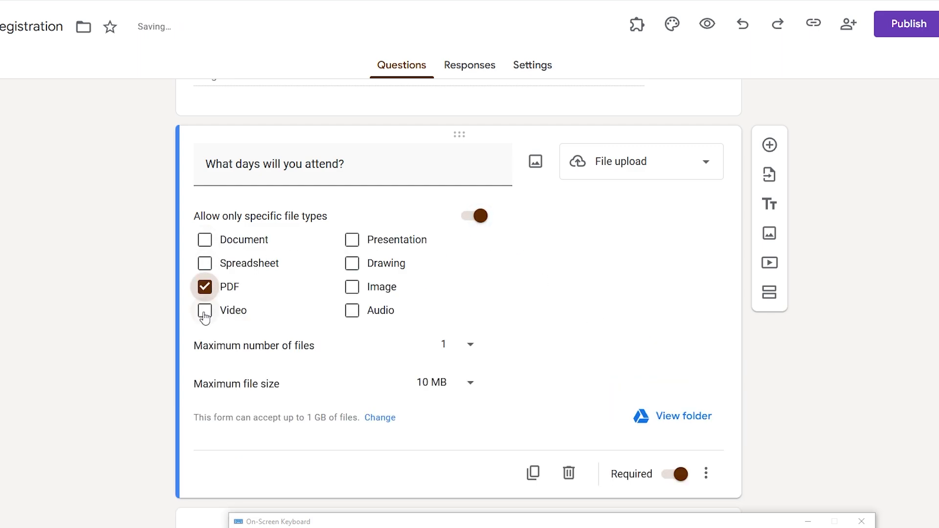
click(204, 311)
click(205, 264)
click(205, 240)
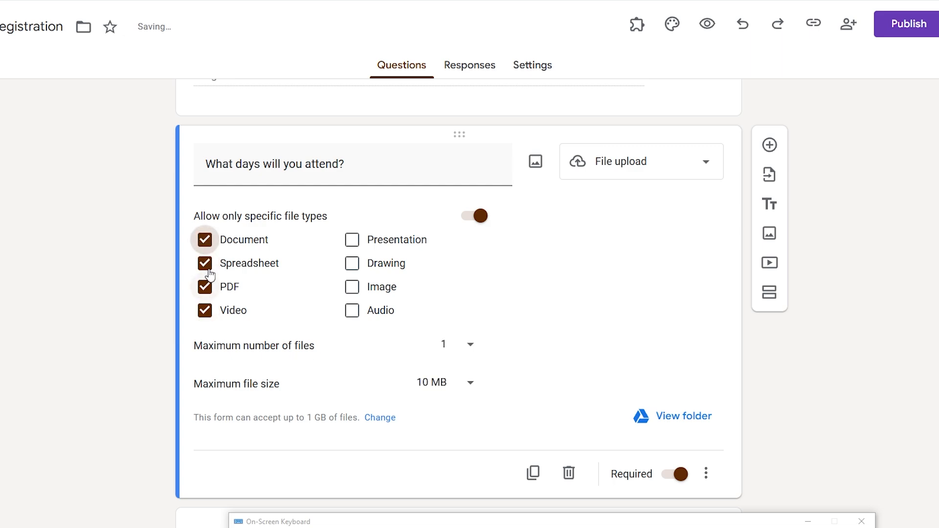
click(205, 263)
click(205, 286)
click(205, 239)
click(205, 310)
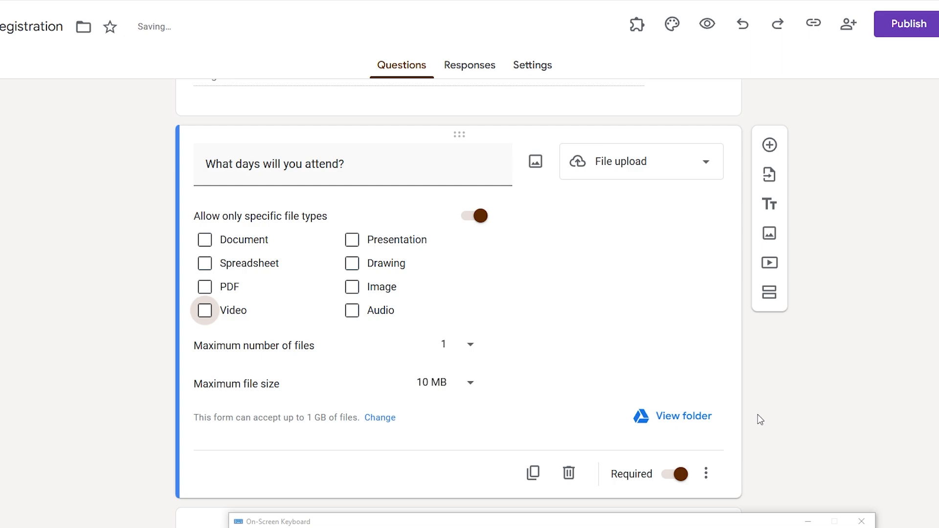
- Change the days question to a 1-to-5 Linear scale, then scroll the notes document
click(668, 161)
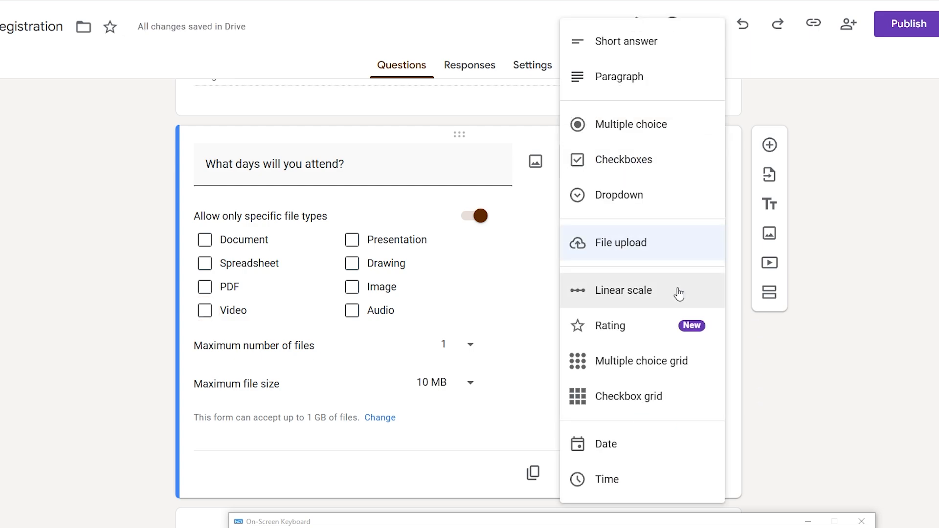
click(630, 297)
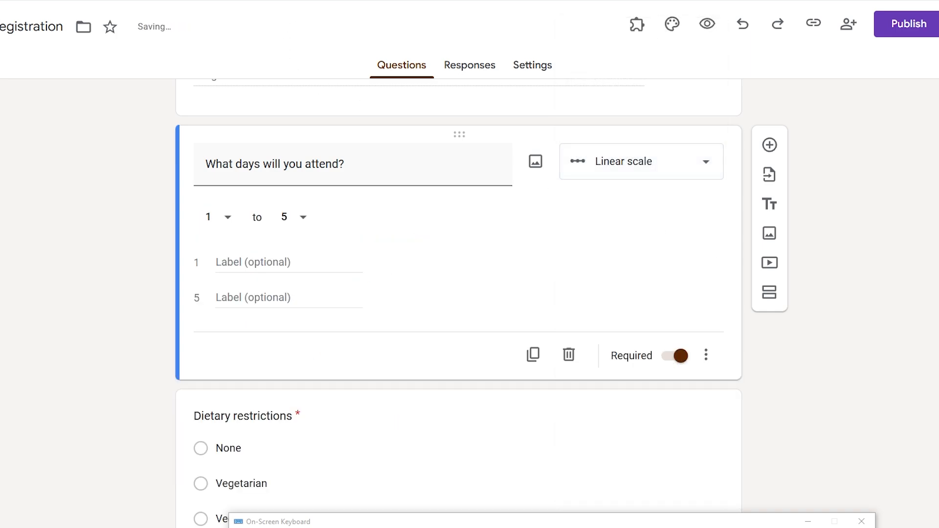
key(ctrl+Tab)
scroll(446, 356, down, 12)
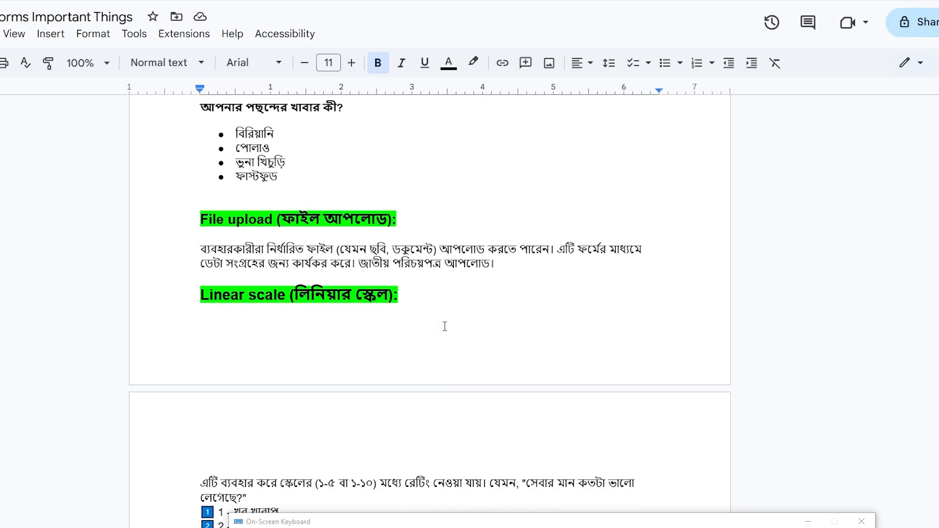
- Read the Linear scale notes, highlighting the scale range and fifth-rating label, then return to Forms
scroll(444, 327, down, 3)
scroll(352, 307, down, 3)
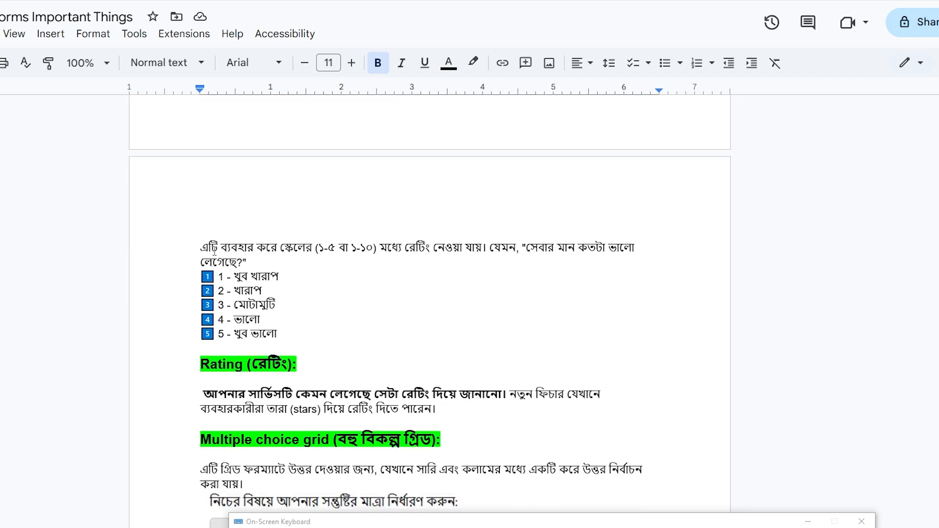
drag(319, 250, 482, 251)
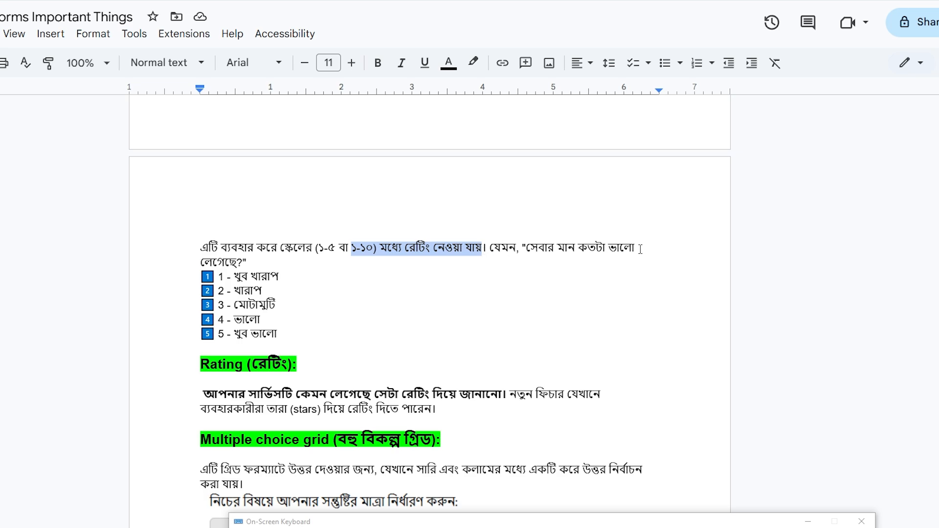
click(218, 278)
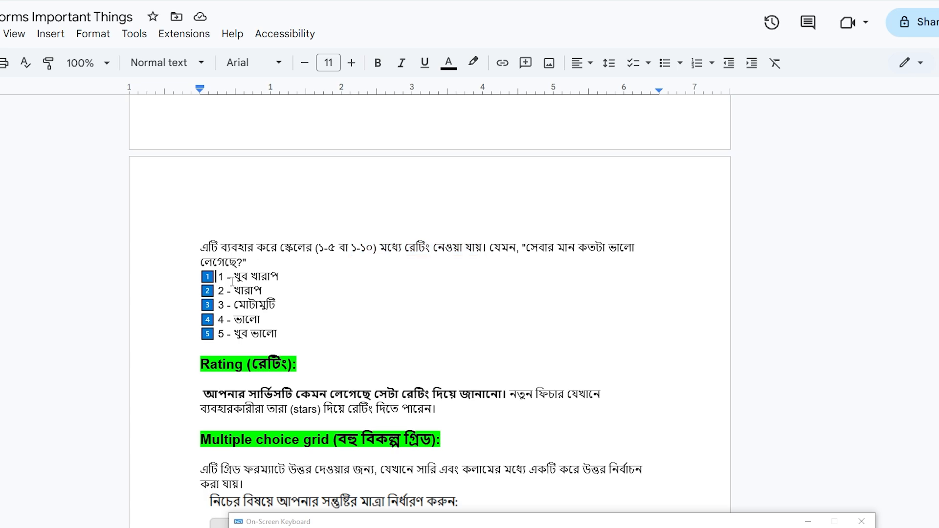
drag(234, 337, 284, 337)
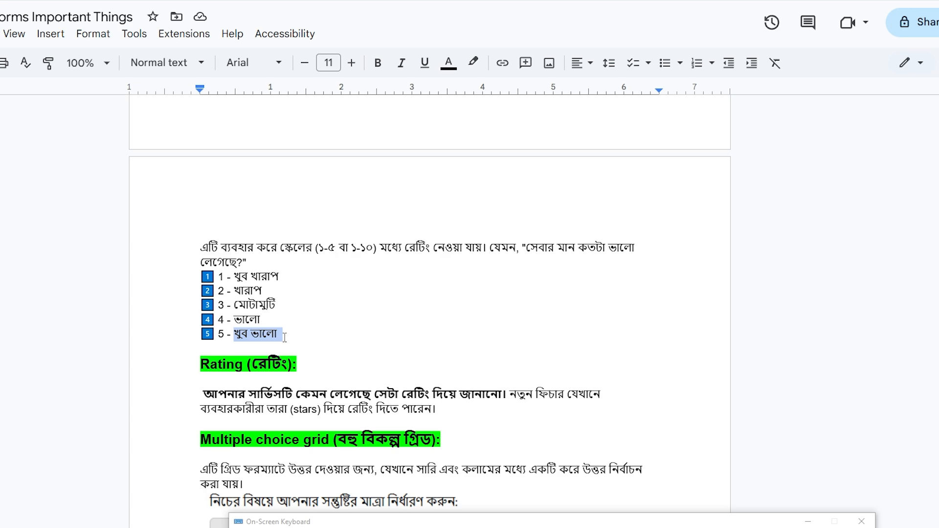
click(342, 1)
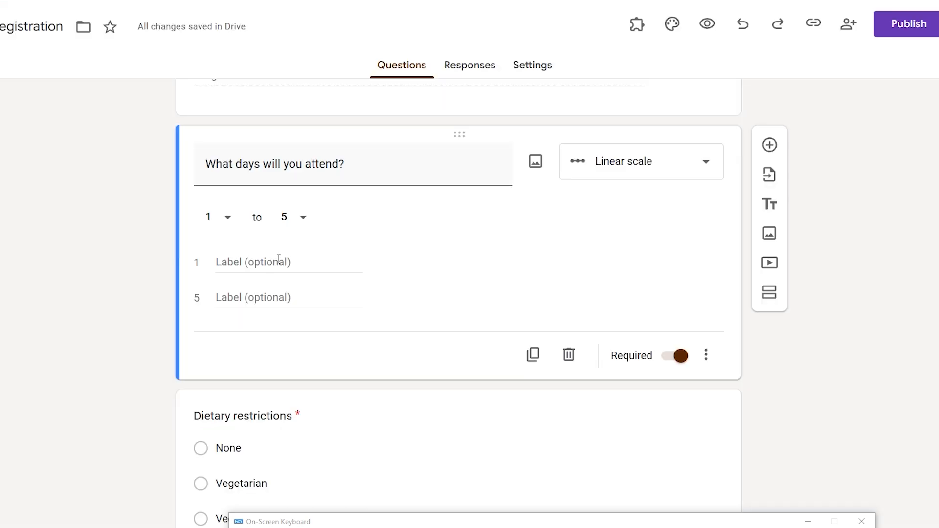
- Label scale value 1 'Very Good' and scale value 5 'Very Bad'
click(254, 267)
text(Ve)
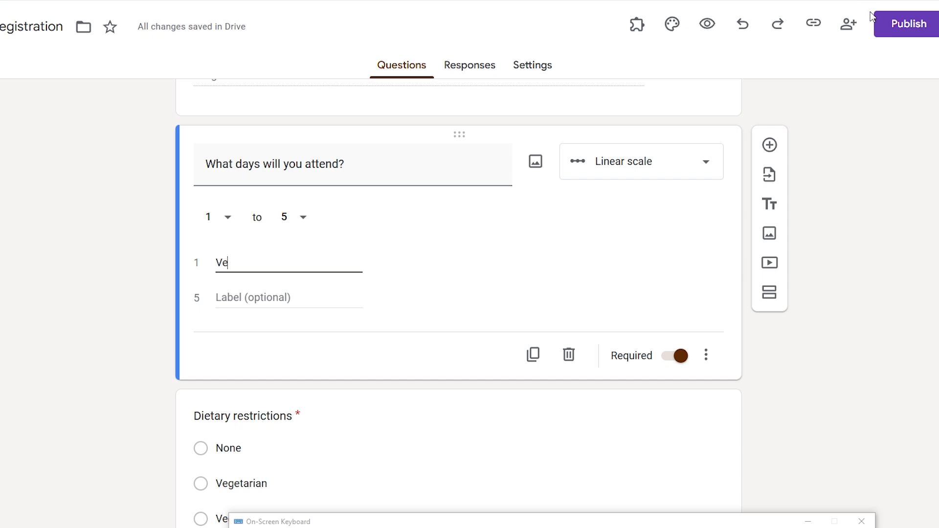
text(ry Good)
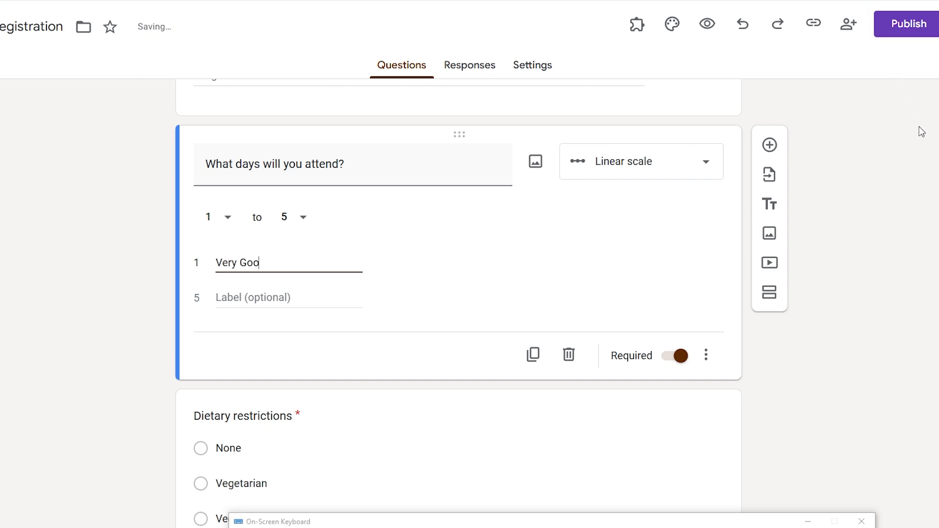
click(291, 296)
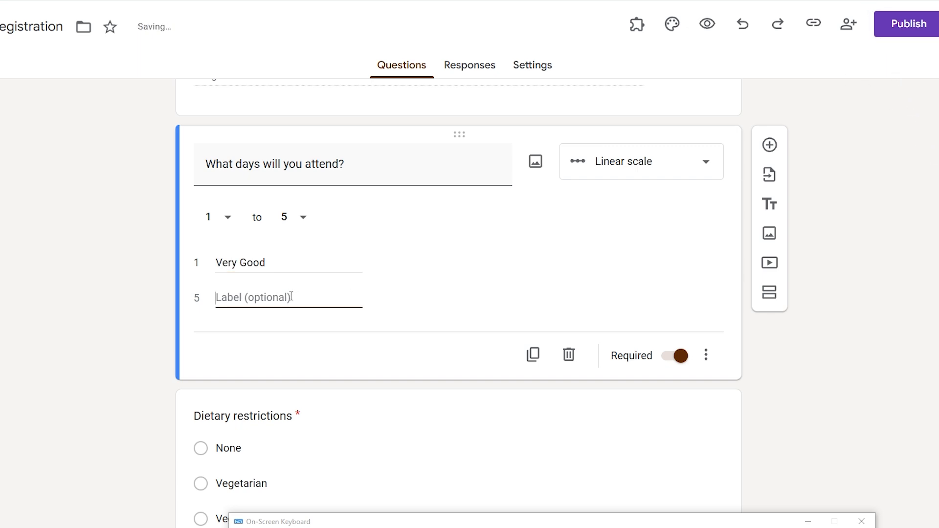
text(B)
key(BackSpace)
text(Ver)
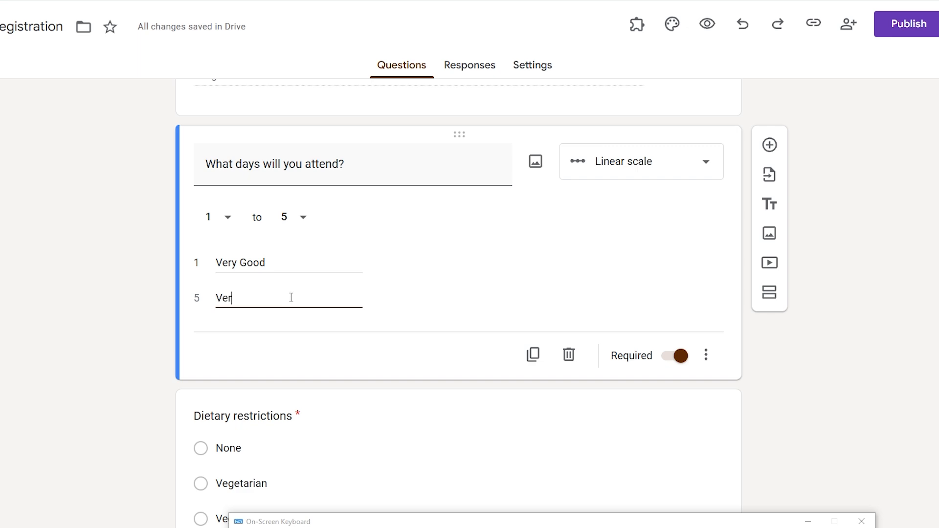
text(y Bad)
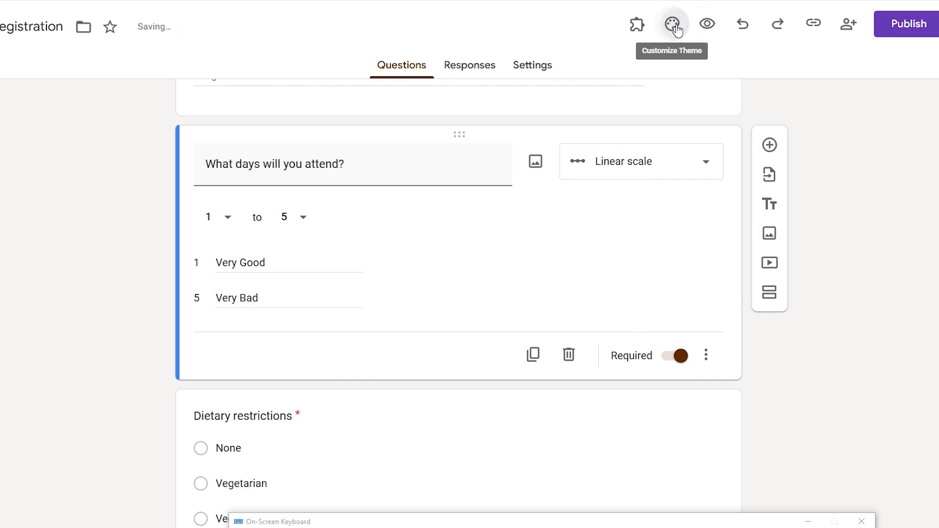
click(713, 23)
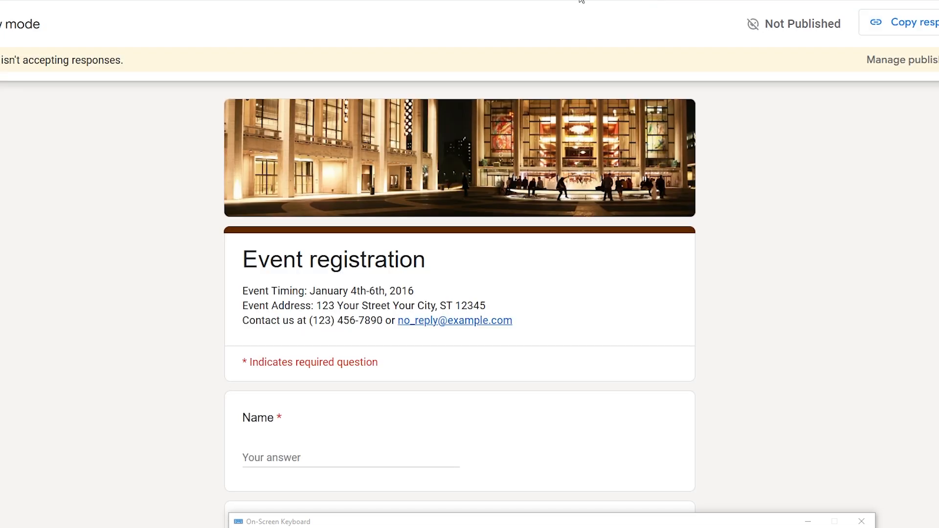
scroll(448, 321, down, 10)
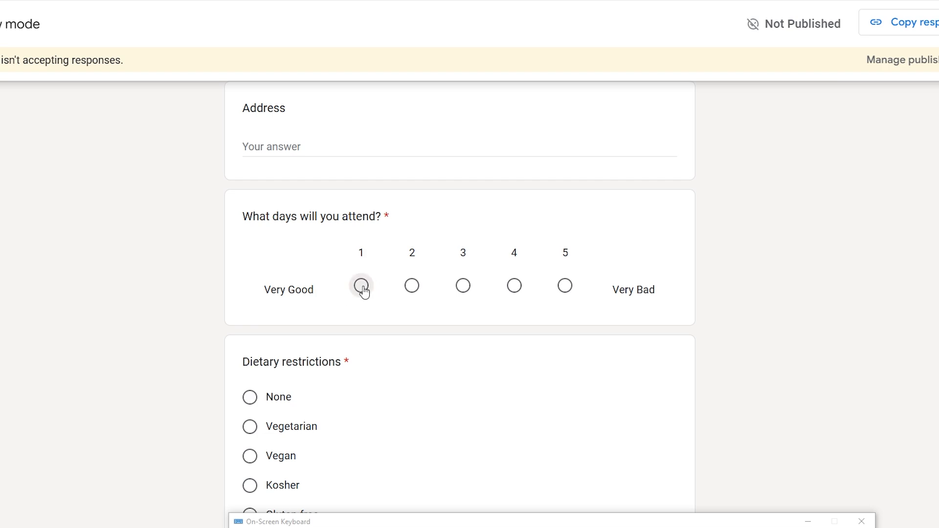
click(361, 287)
click(411, 287)
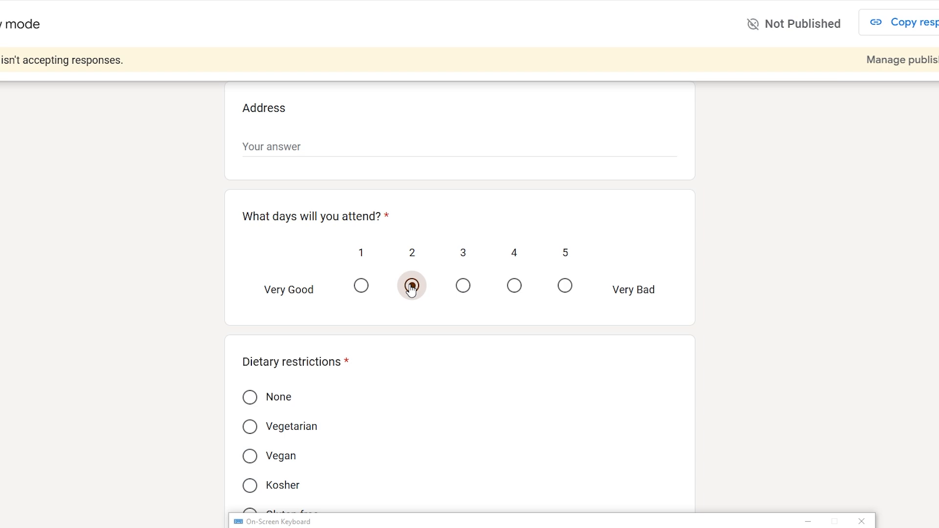
click(464, 288)
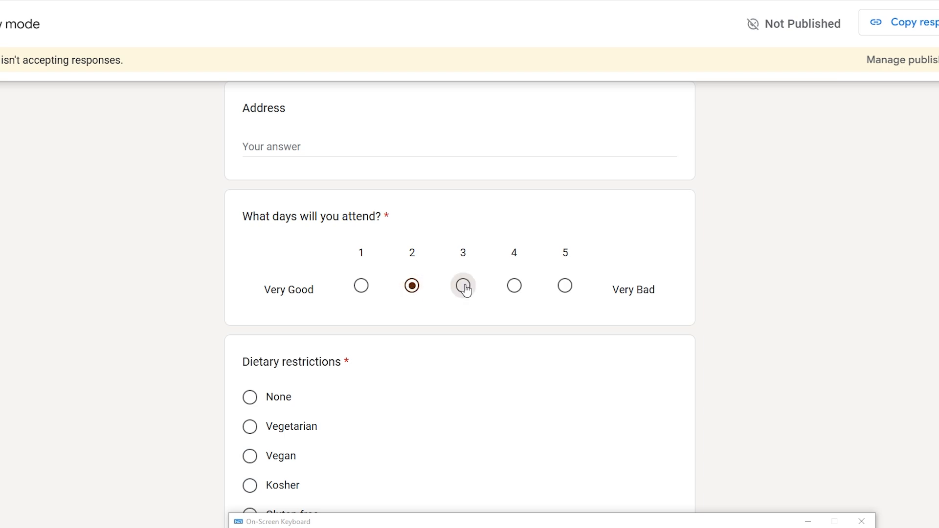
click(570, 291)
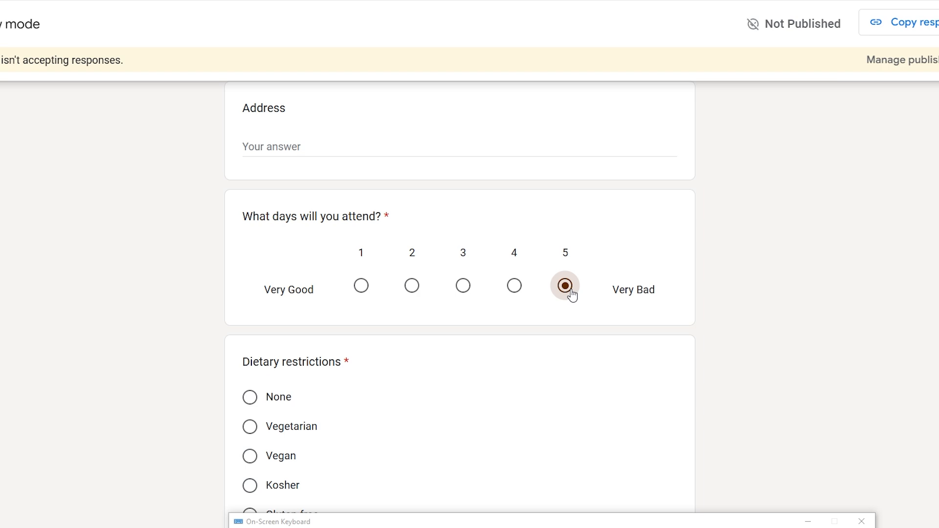
click(513, 292)
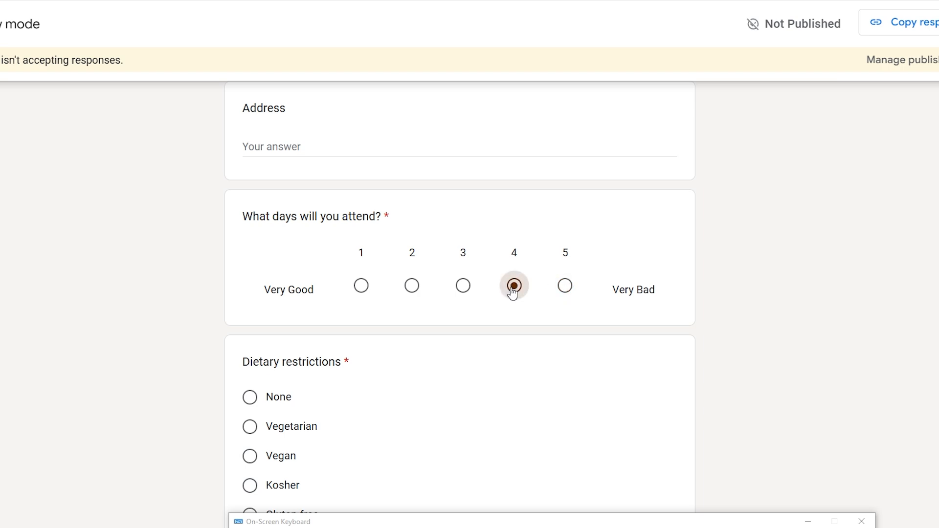
click(463, 294)
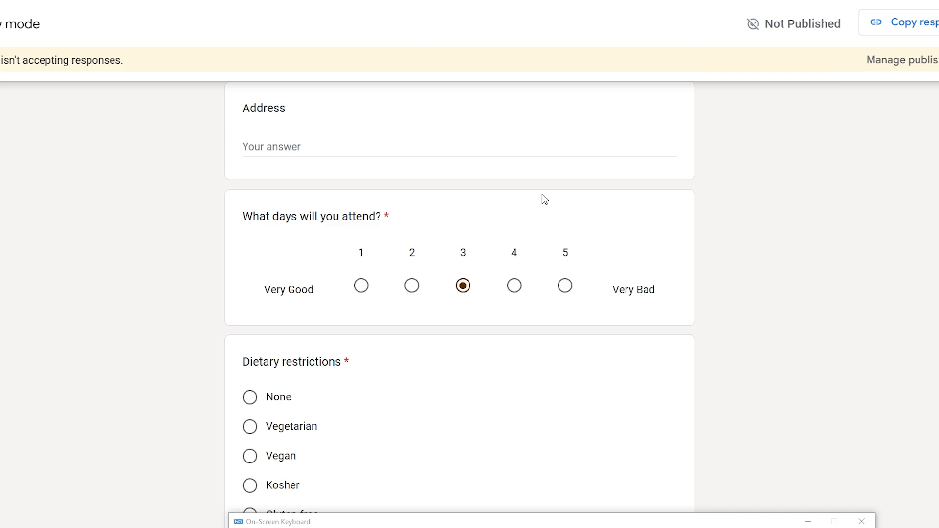
key(ctrl+w)
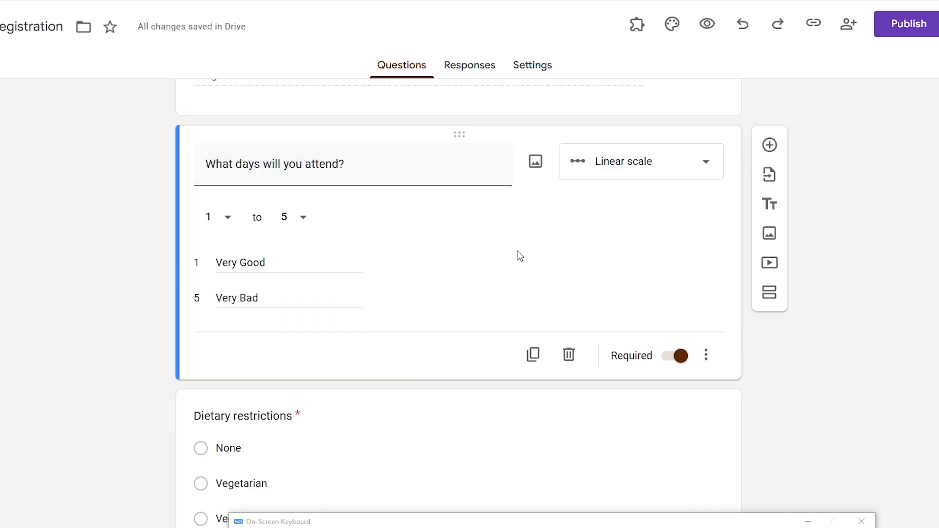
- Open the form's theme settings and choose to change the header image
scroll(520, 255, up, 10)
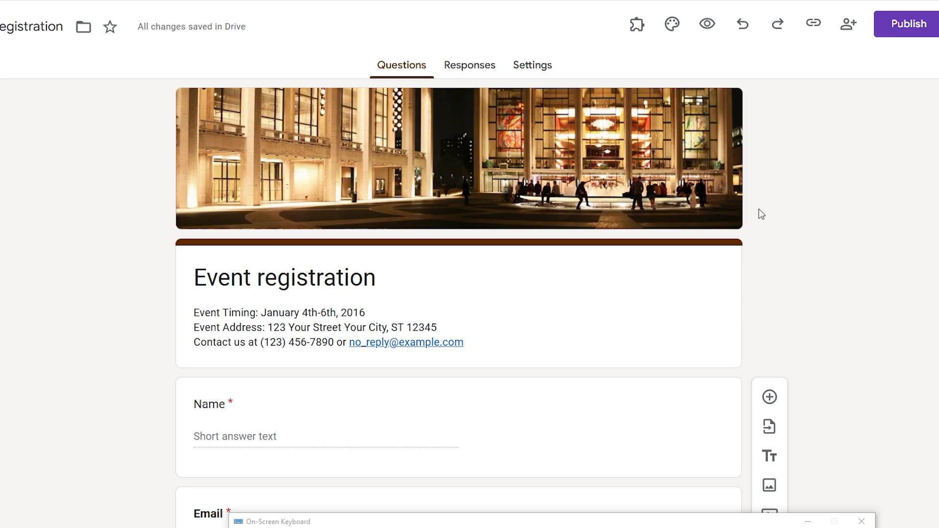
click(673, 24)
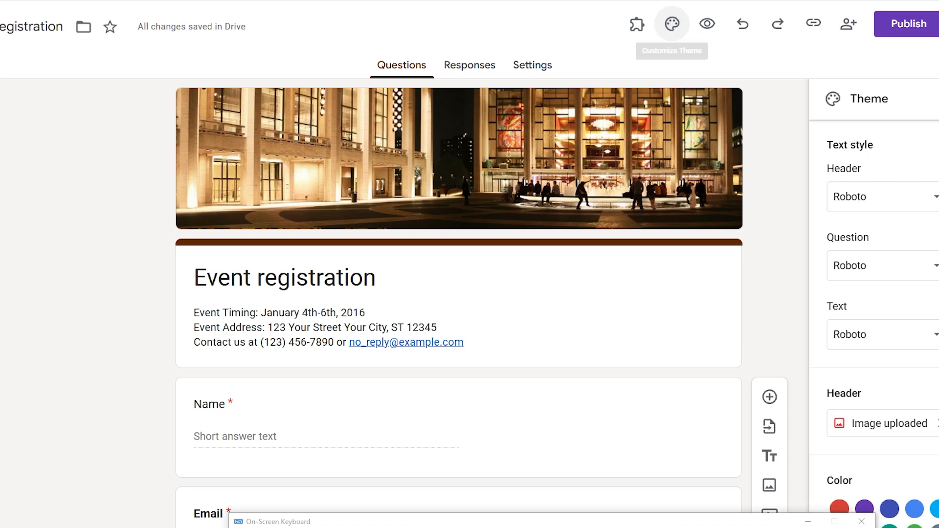
scroll(893, 323, down, 2)
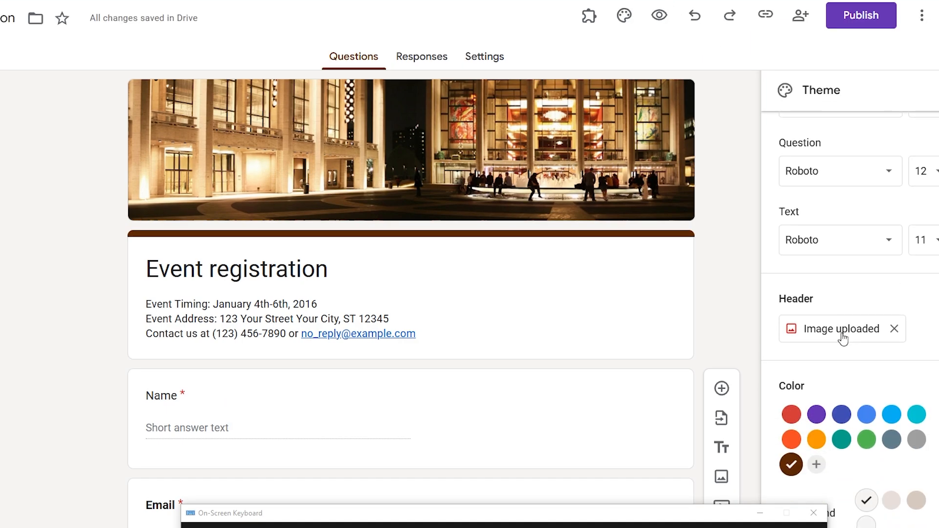
click(841, 335)
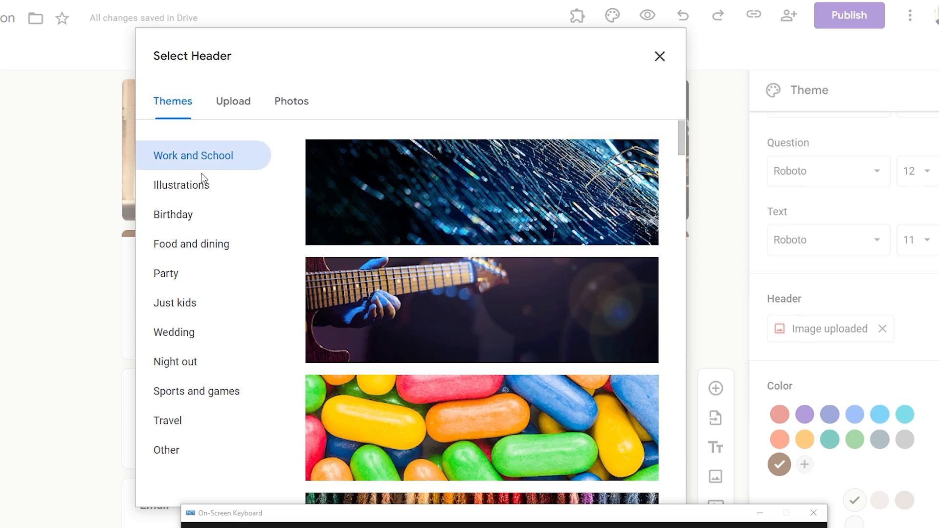
- Check the Upload option, then insert the guitar photo from Themes as the header
scroll(499, 287, down, 5)
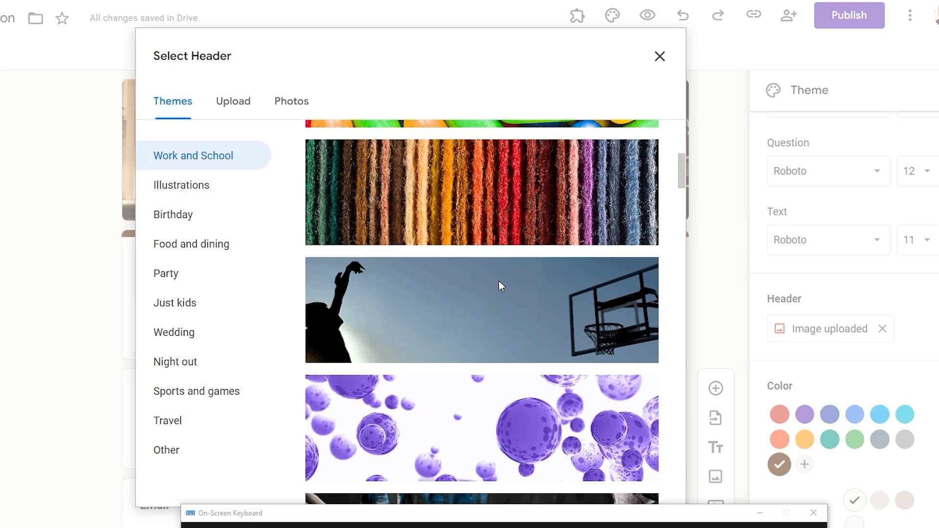
scroll(465, 231, down, 12)
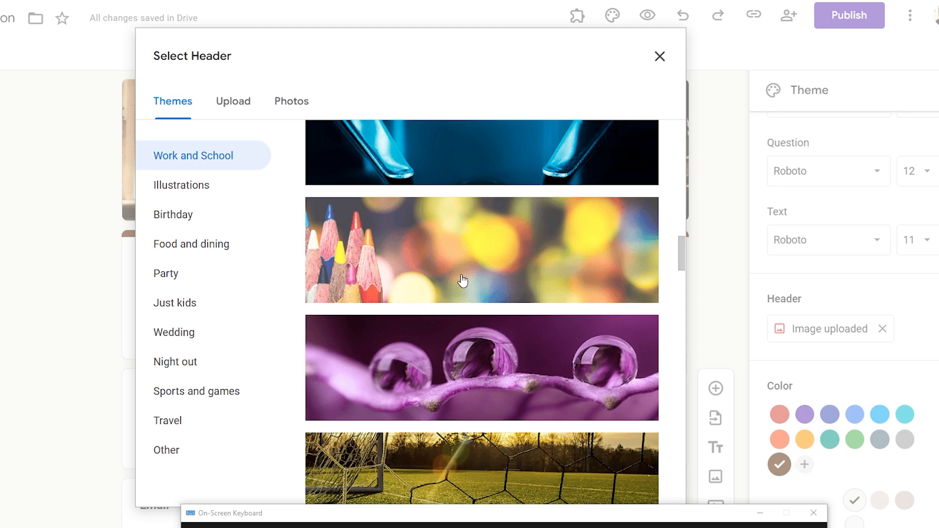
scroll(462, 281, down, 5)
click(251, 101)
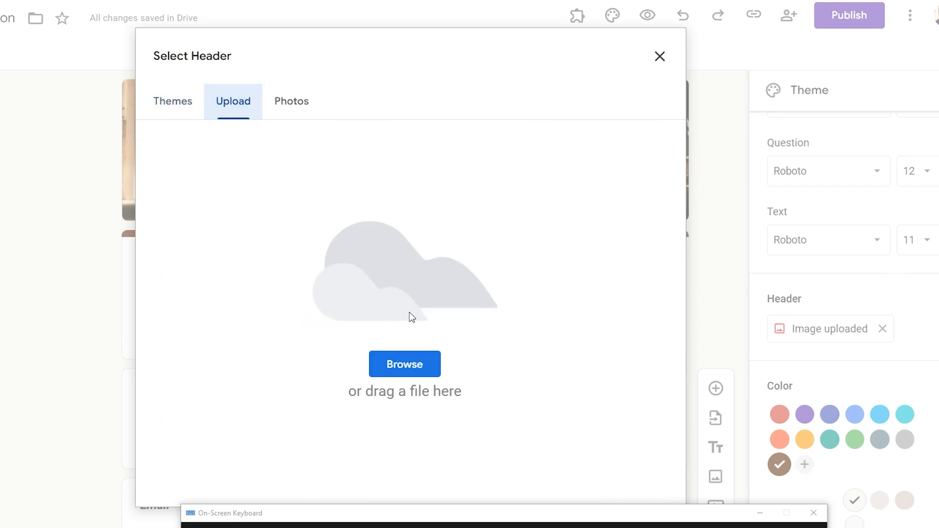
click(191, 91)
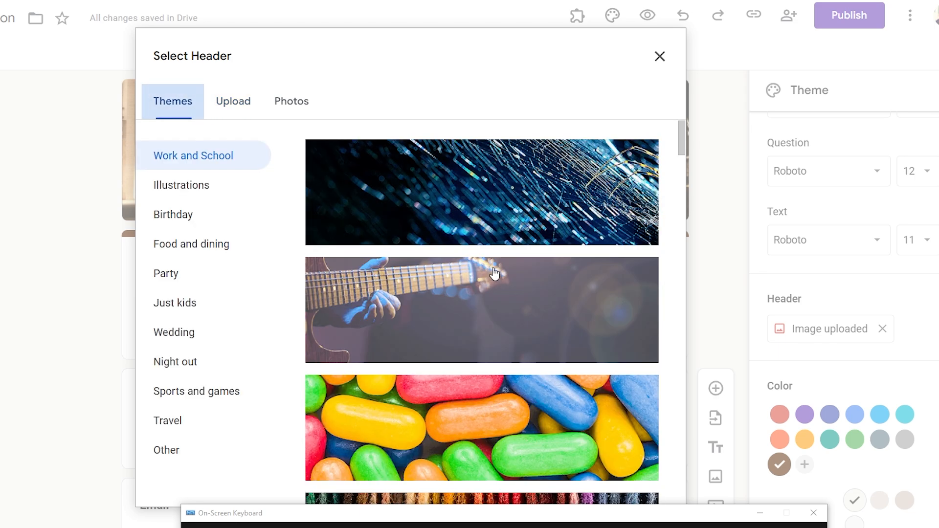
click(537, 347)
scroll(538, 348, down, 4)
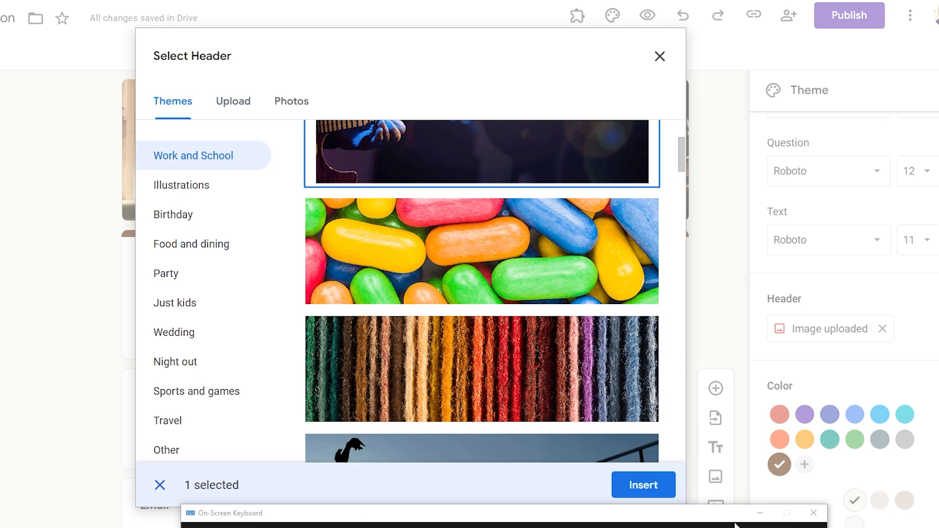
click(759, 513)
click(644, 490)
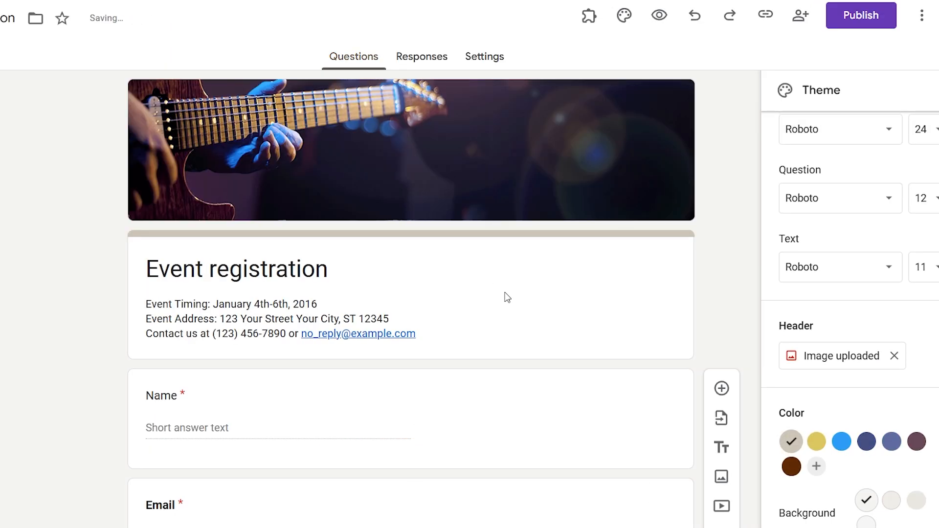
- Switch 'What days will you attend?' to a five-star Rating question and close the Theme panel
scroll(501, 308, down, 10)
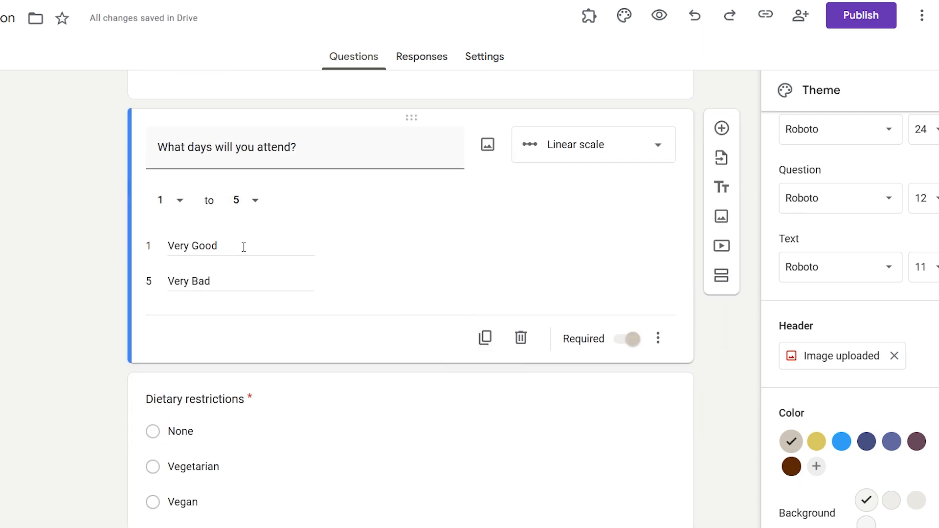
click(243, 247)
click(614, 148)
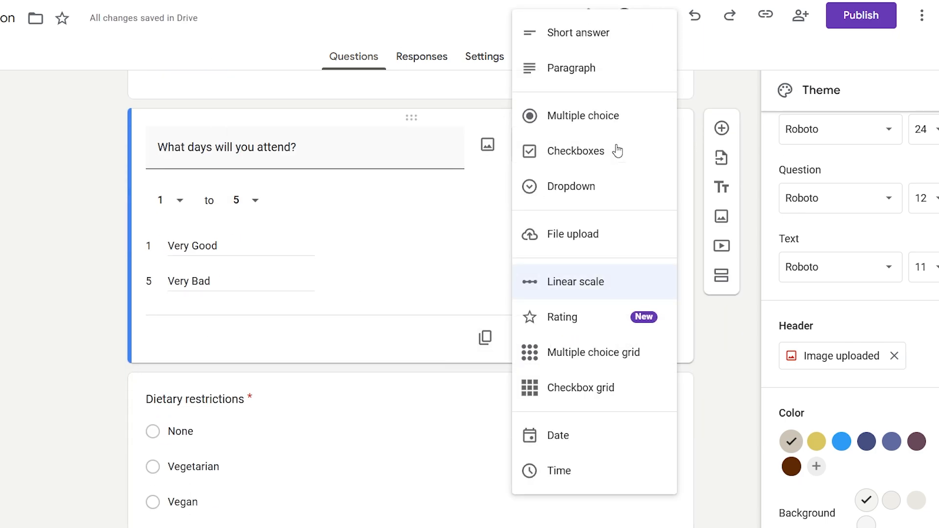
click(598, 327)
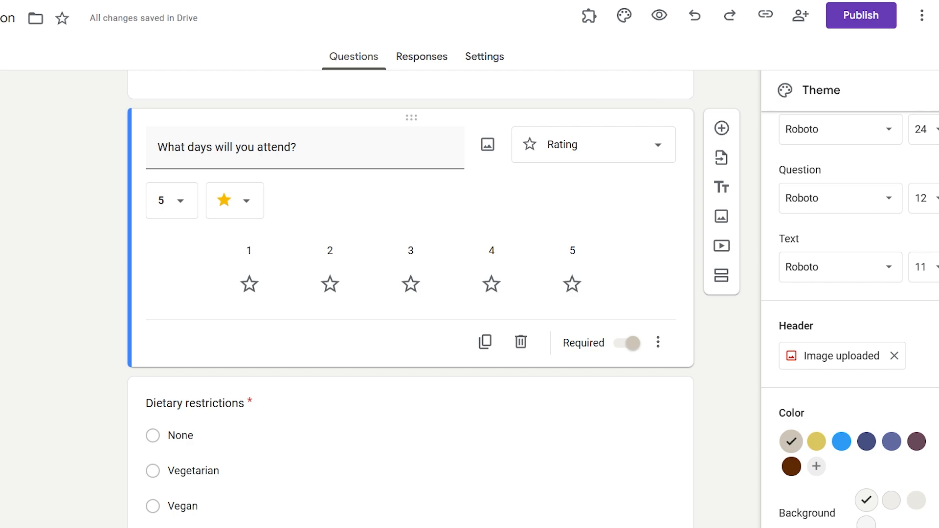
click(938, 90)
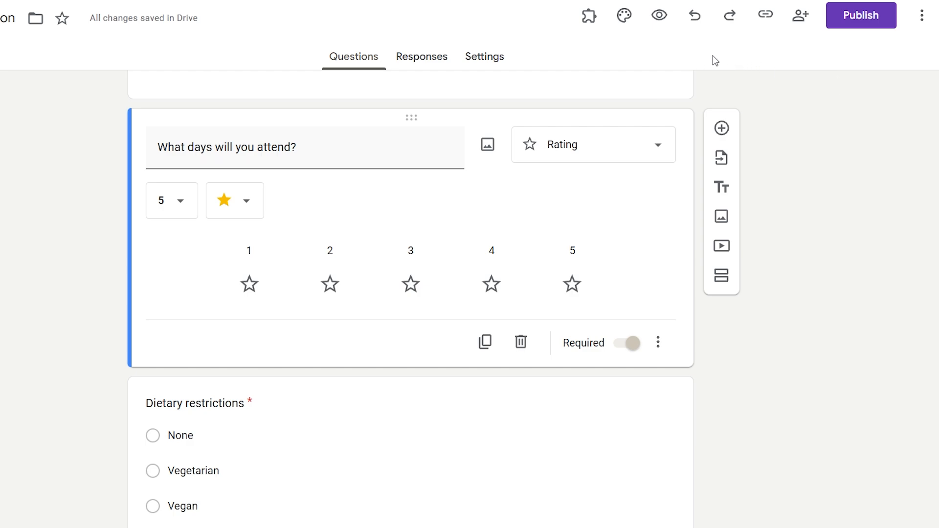
- Preview the form and test the star rating with one and five stars
click(659, 30)
scroll(456, 338, down, 13)
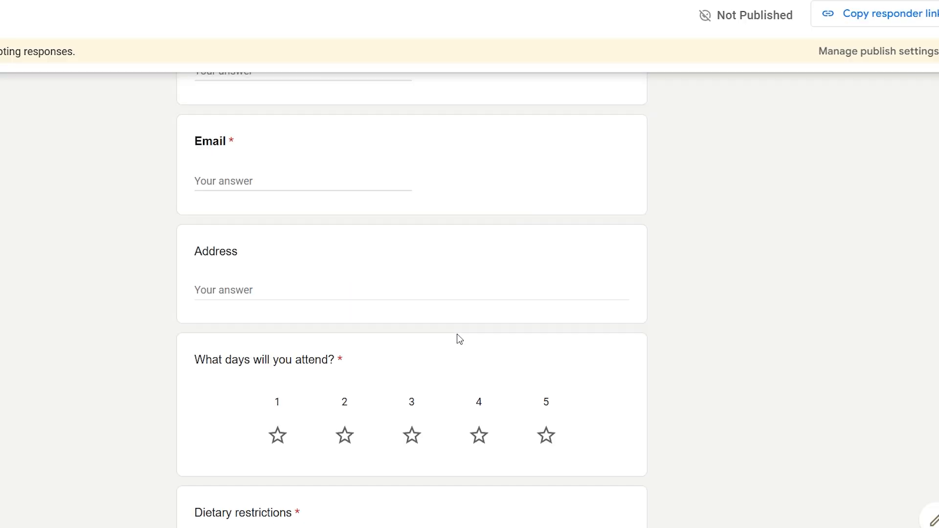
click(283, 175)
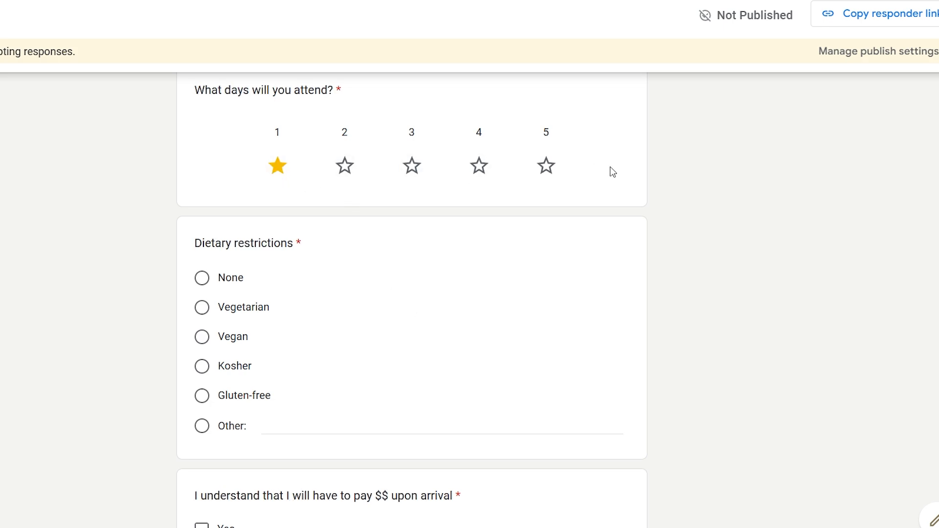
click(552, 171)
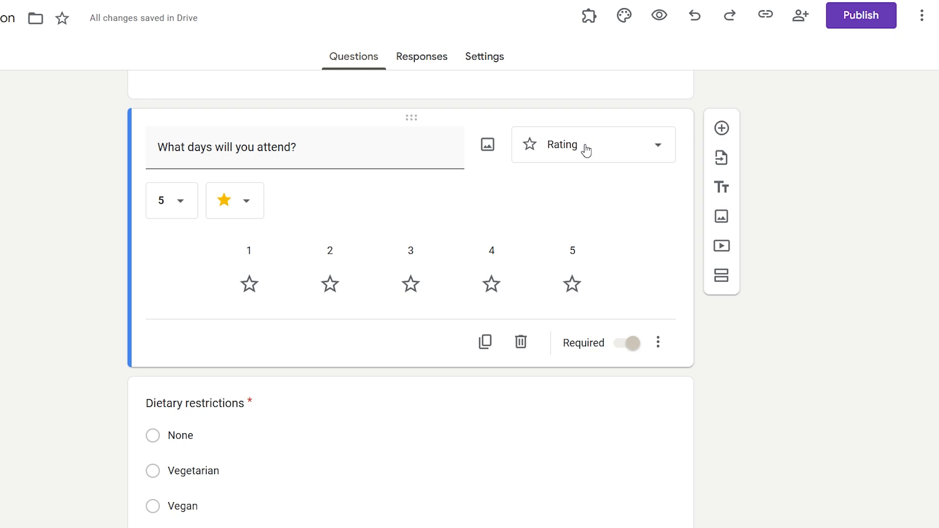
- Change the attendance question type to Multiple choice grid
click(586, 151)
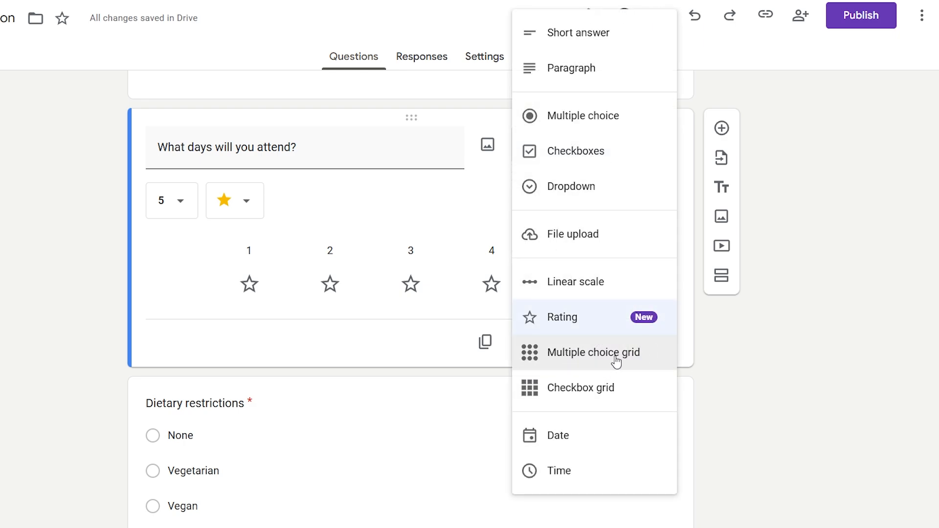
click(630, 362)
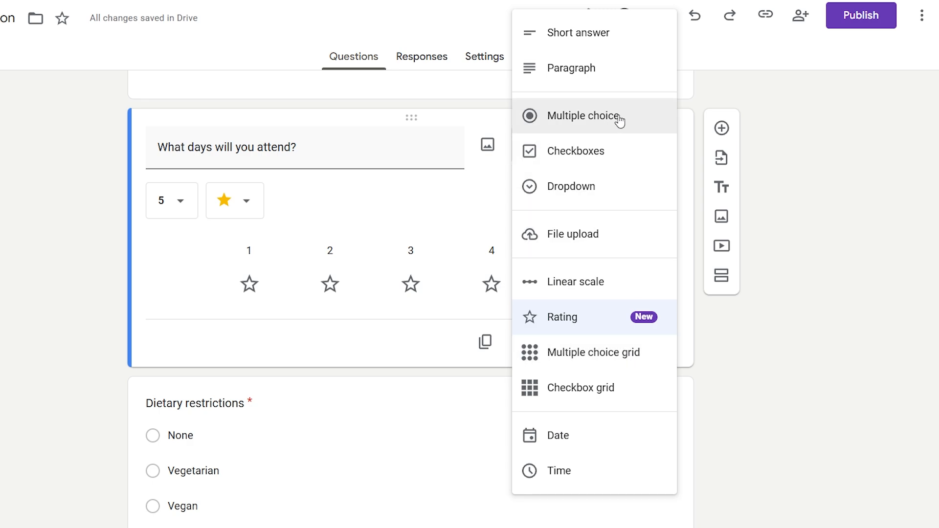
click(643, 361)
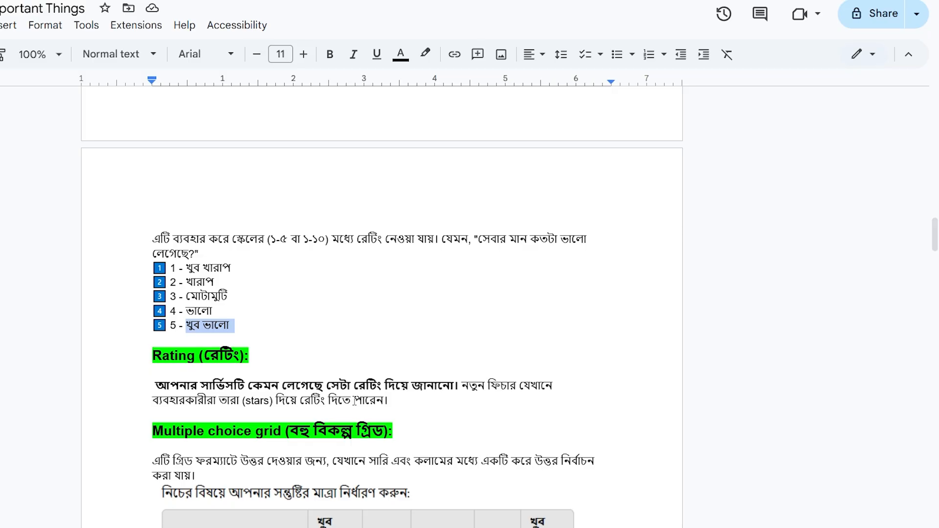
- Scroll the Docs reference to the Multiple choice grid example table and inspect it
scroll(194, 252, down, 3)
scroll(194, 253, down, 3)
click(194, 253)
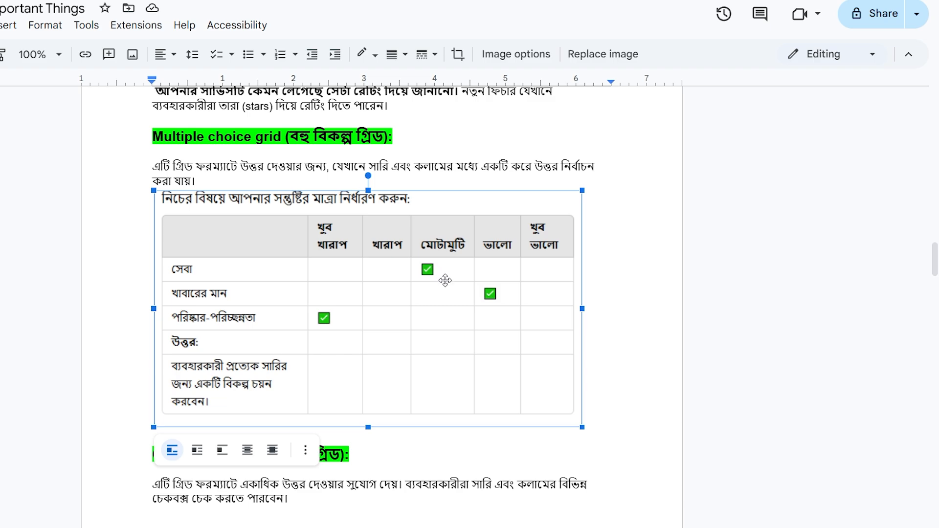
click(417, 169)
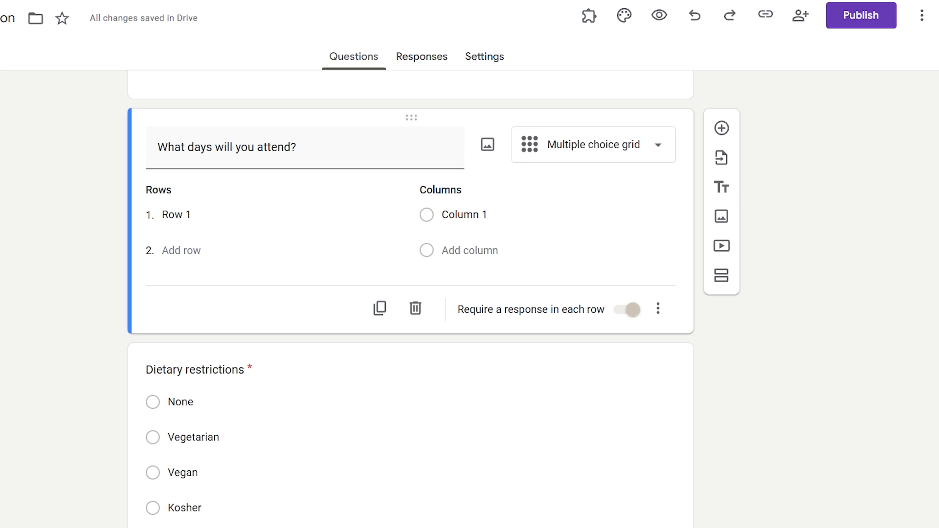
- Name the first grid row সেবা and the first column খুব খারাপ
click(212, 215)
text(সেবা)
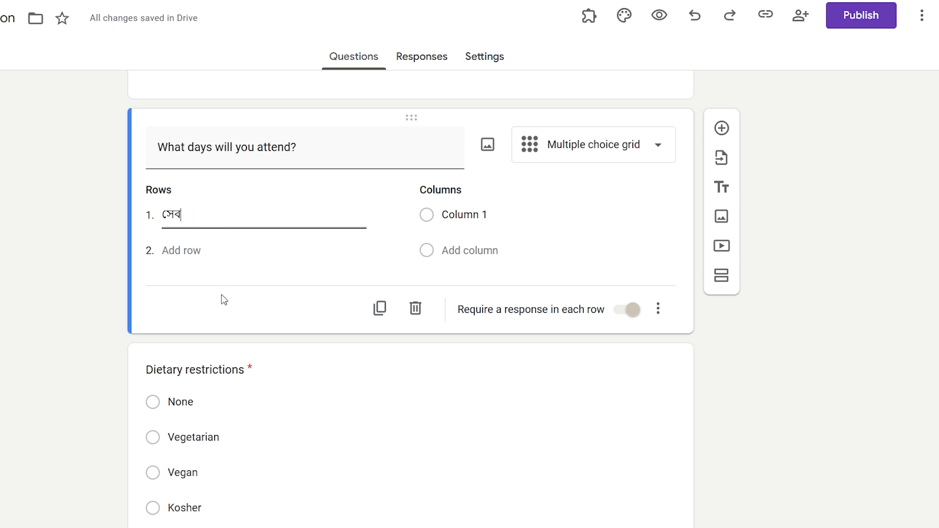
click(463, 214)
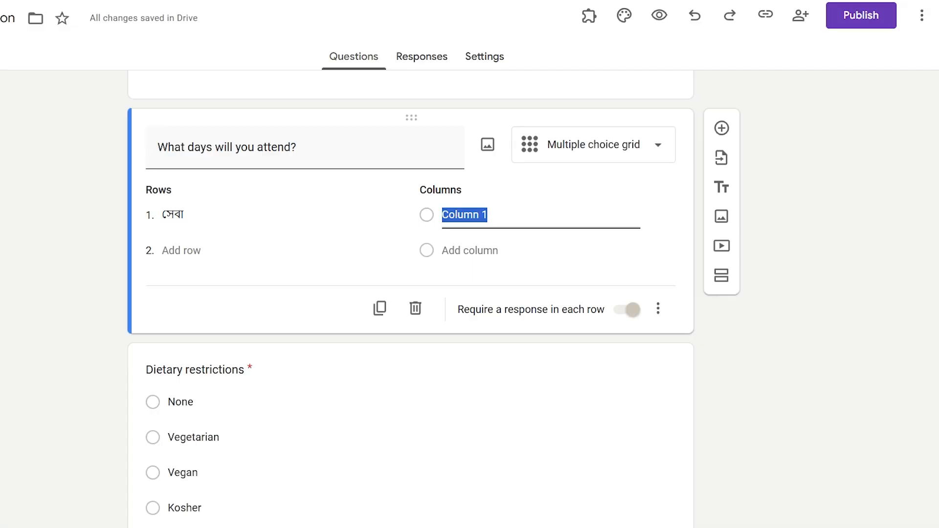
text(খুব খারাপ)
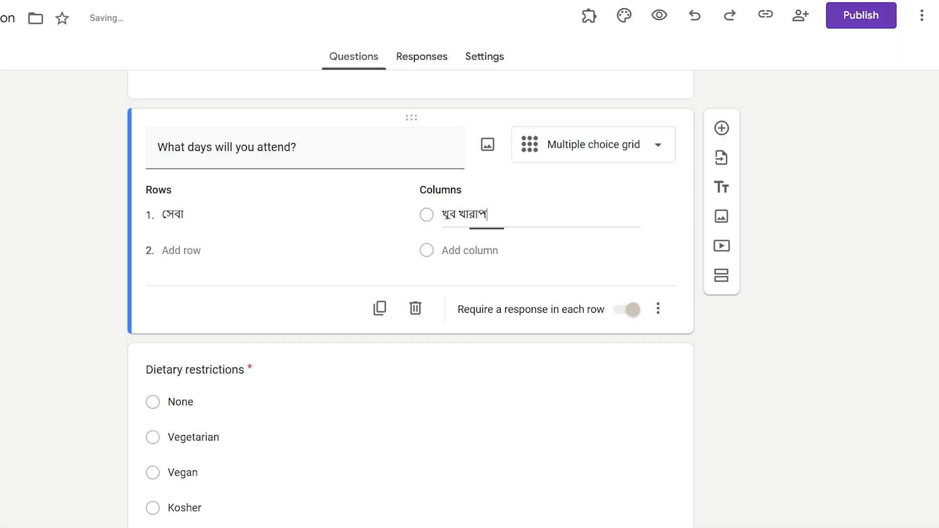
click(507, 260)
- Add columns খারাপ, মোটামুটি, ভালো, খুব ভালো, and a second row খাবারের মান
click(482, 253)
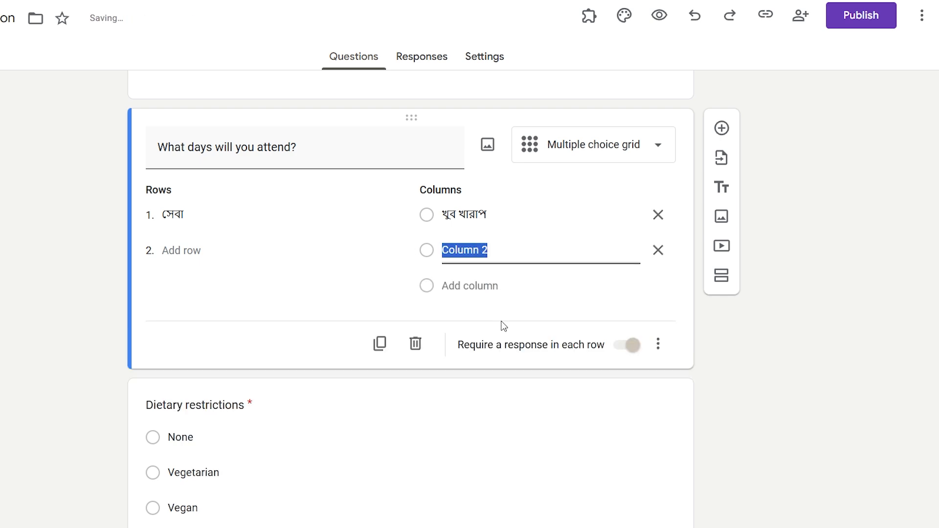
text(খারাপ)
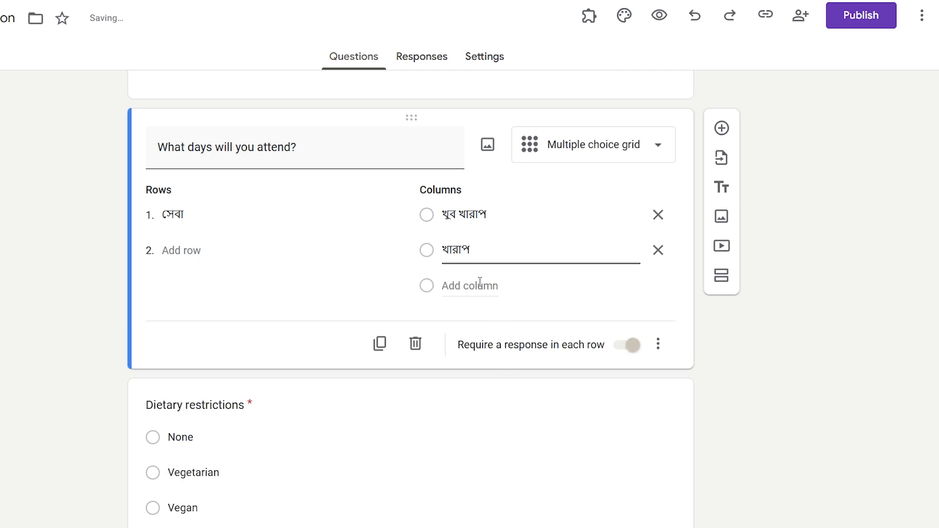
click(479, 282)
text(মোটামু)
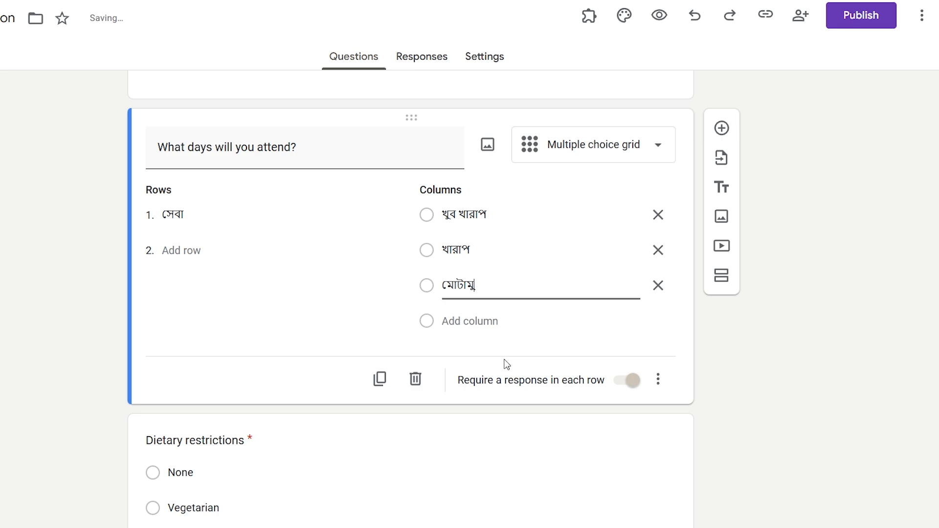
text(টি)
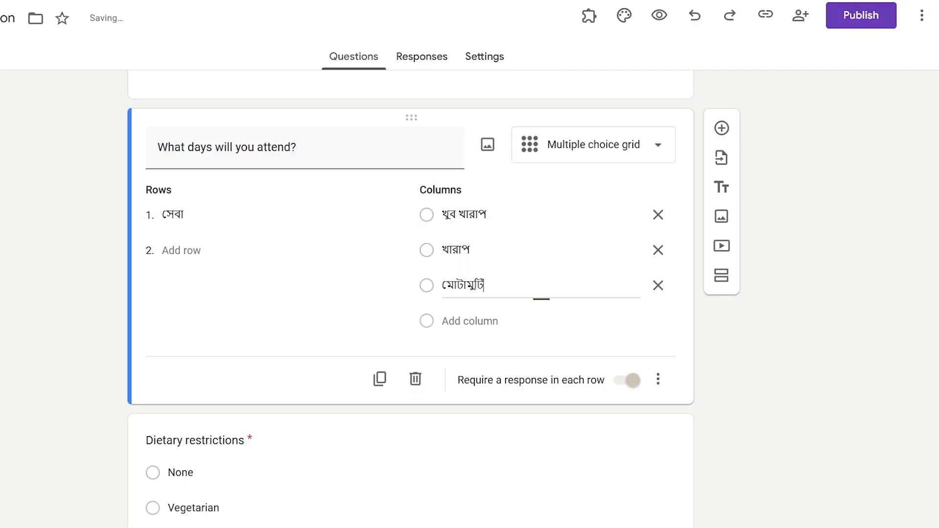
click(465, 321)
text(ভালো)
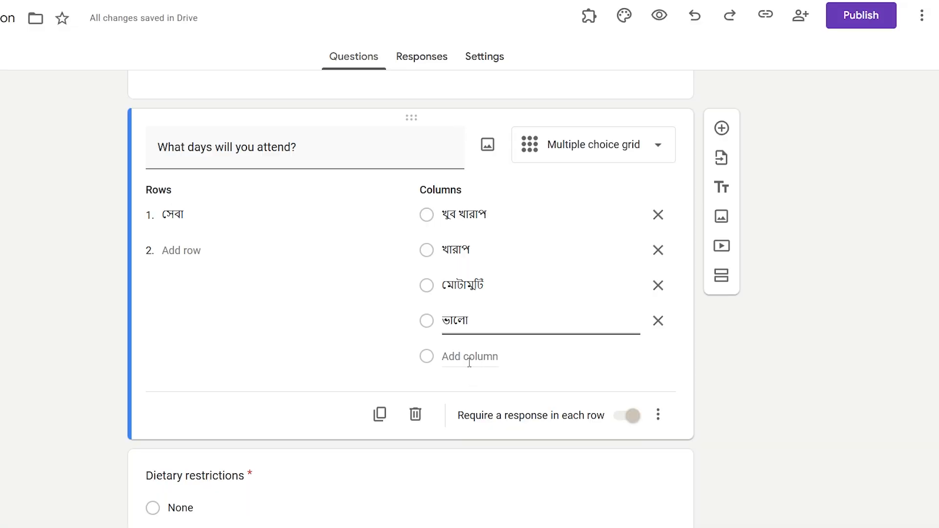
key(Return)
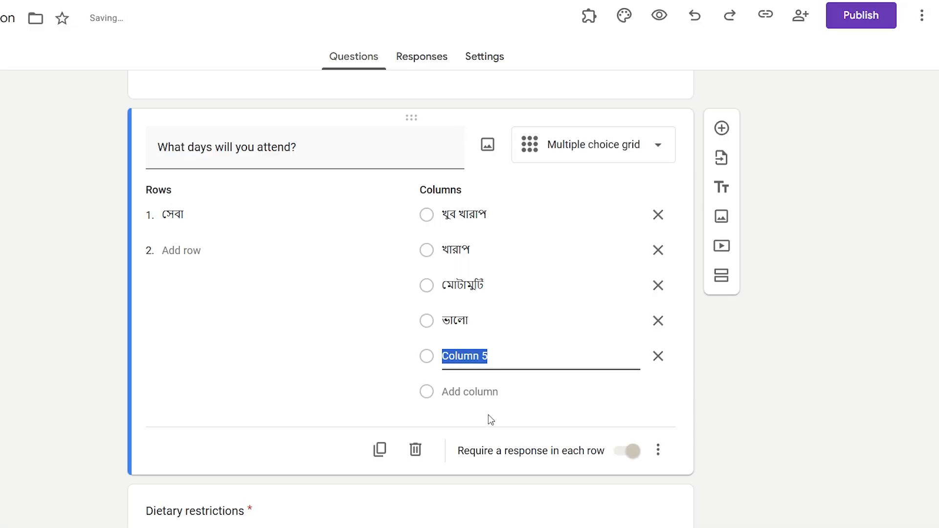
text(খুব ভালো)
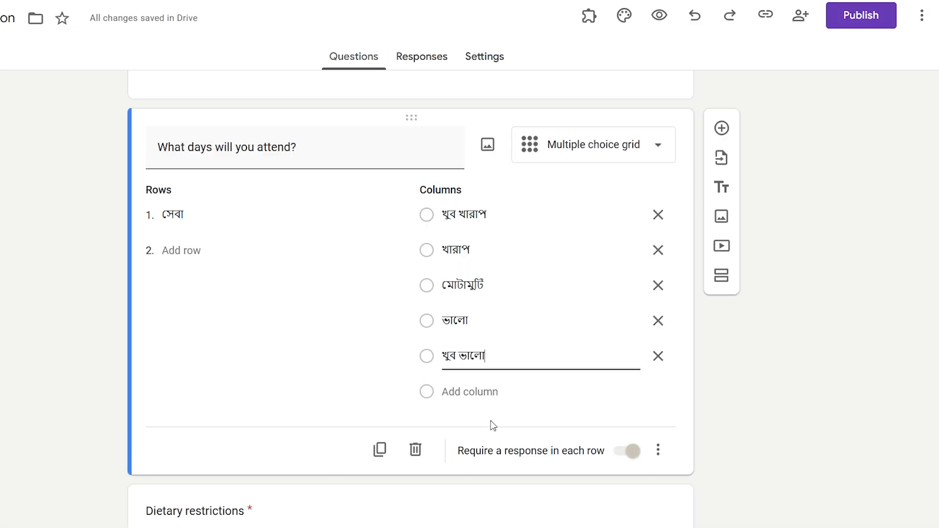
click(175, 251)
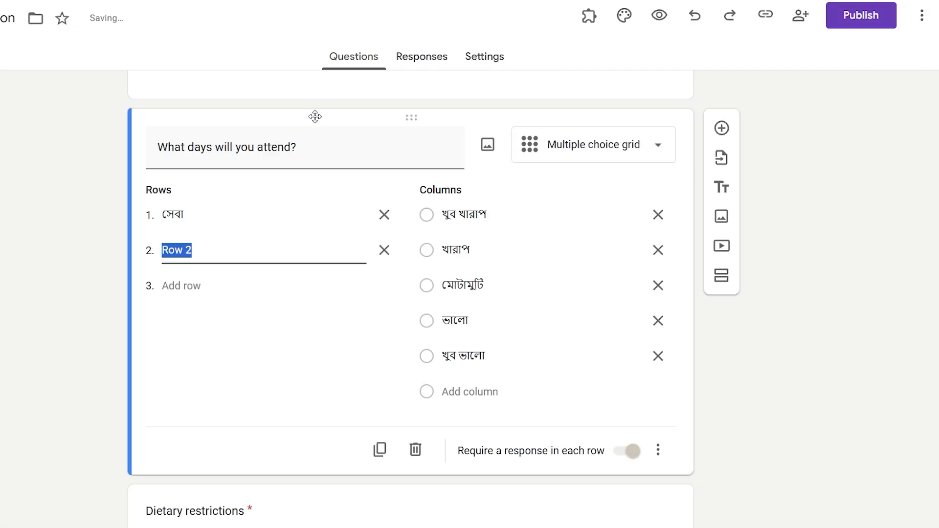
text(খাবারের মান)
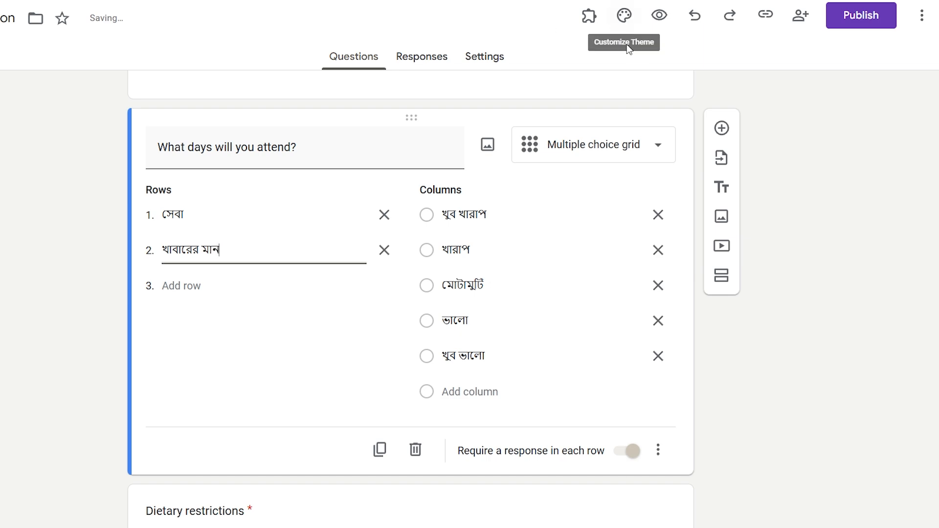
- Preview the grid, rating সেবা as খুব ভালো and খাবারের মান as মোটামুটি
click(660, 16)
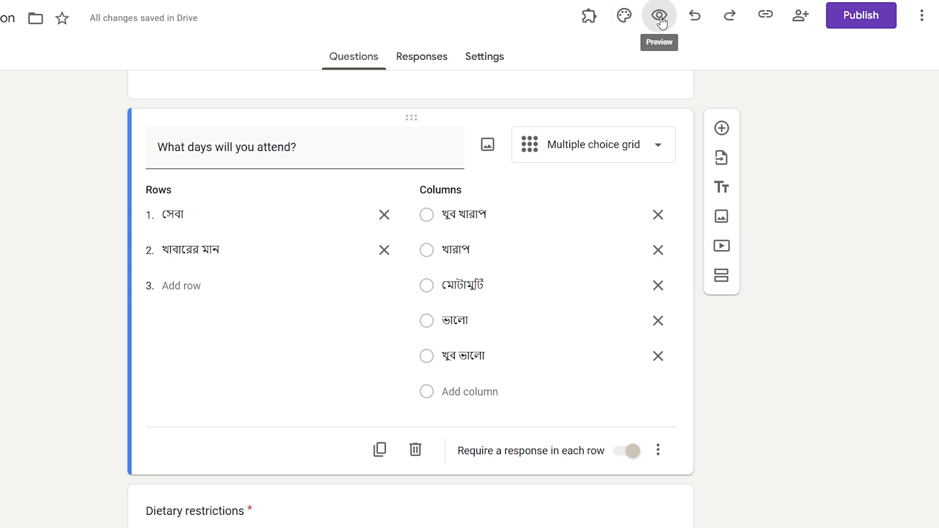
scroll(390, 362, down, 10)
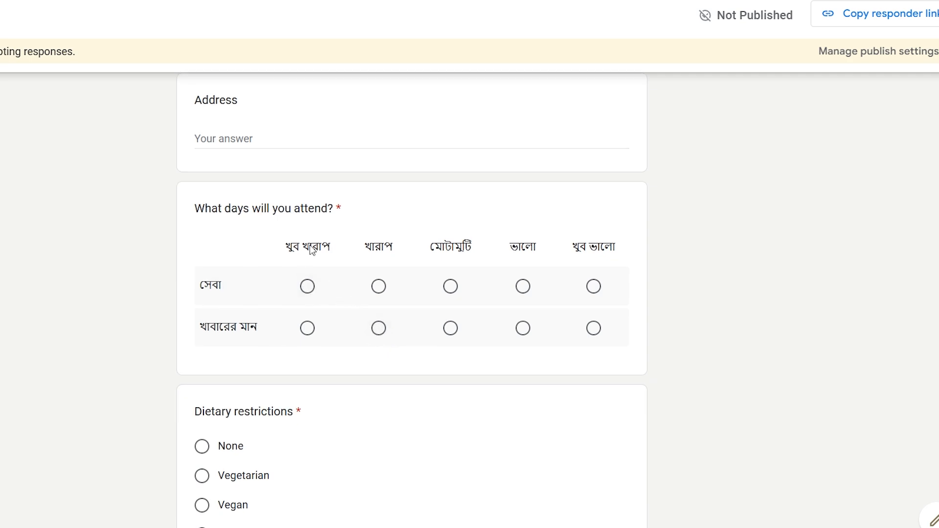
click(307, 286)
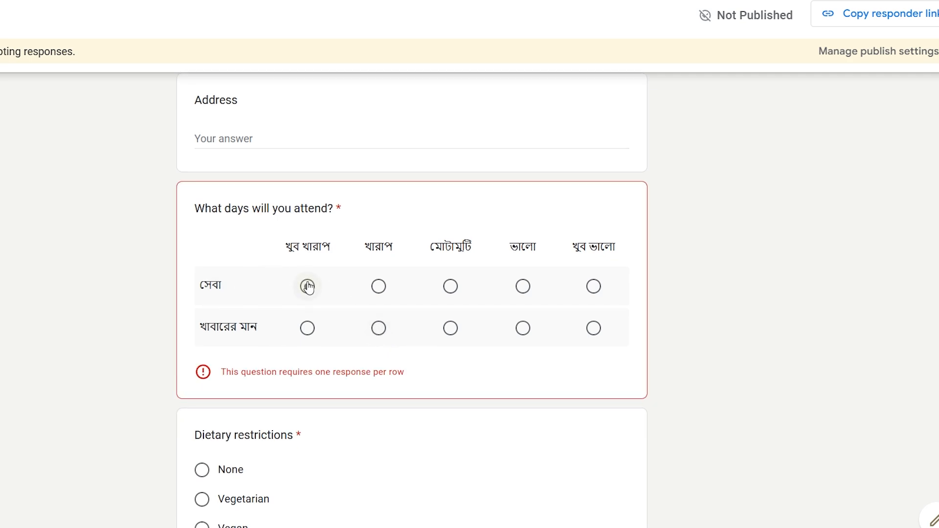
click(307, 286)
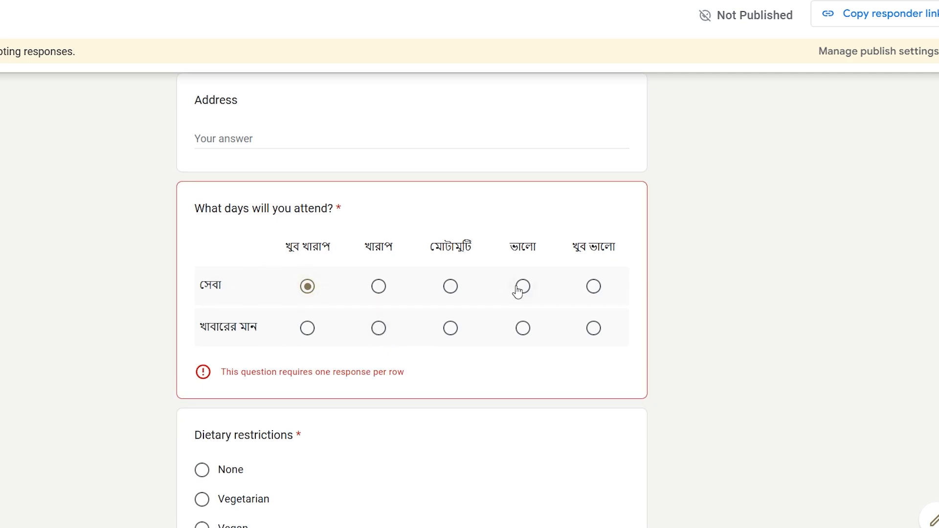
click(593, 287)
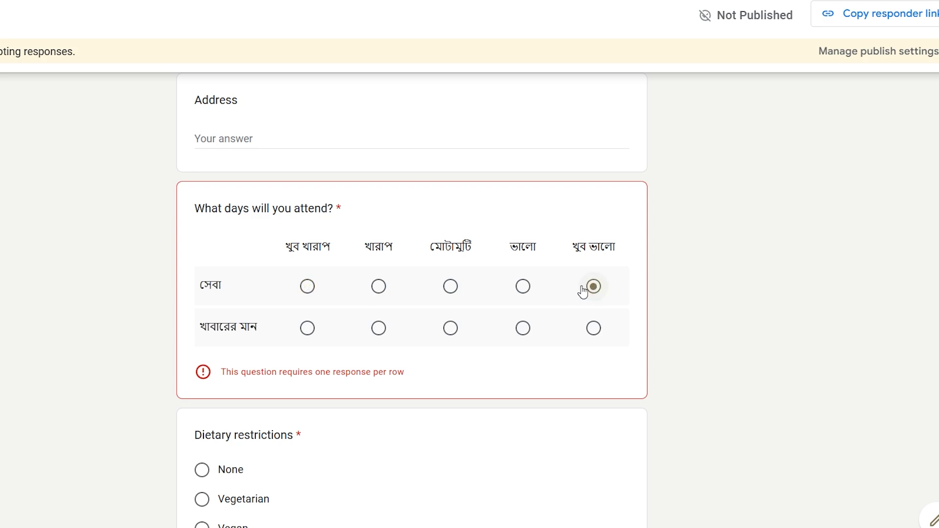
click(450, 328)
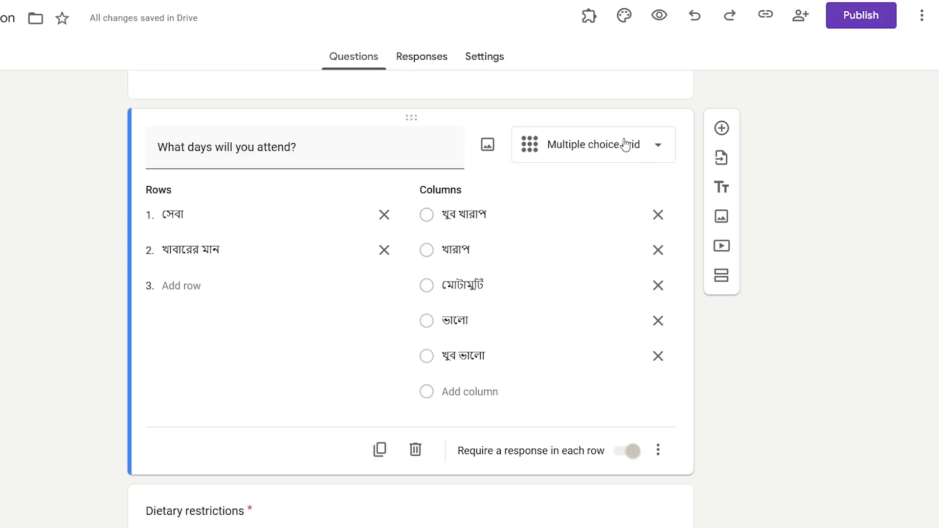
- Set the Bengali days grid's question type to Checkbox grid and select its title
click(625, 146)
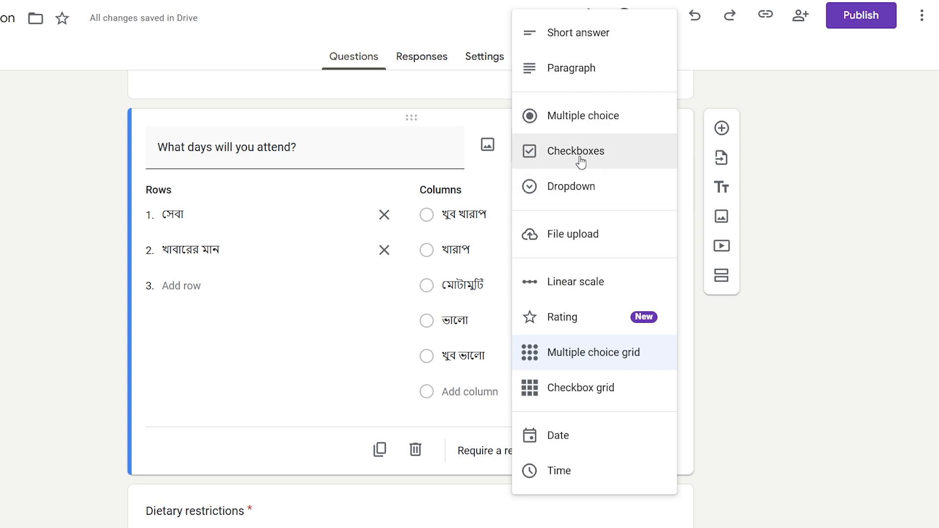
click(610, 399)
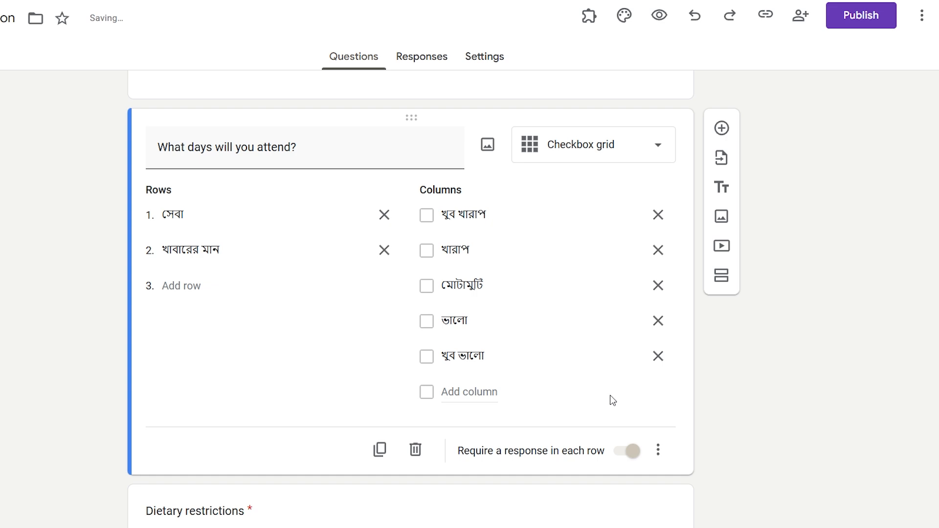
triple_click(341, 151)
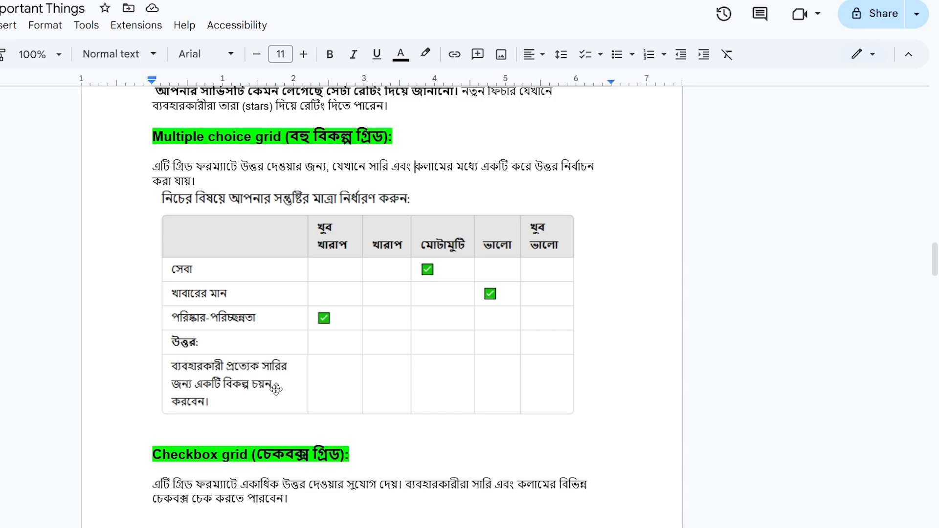
scroll(279, 391, down, 3)
- Review the Checkbox grid notes and example image in Docs, then return to Forms
scroll(292, 362, down, 7)
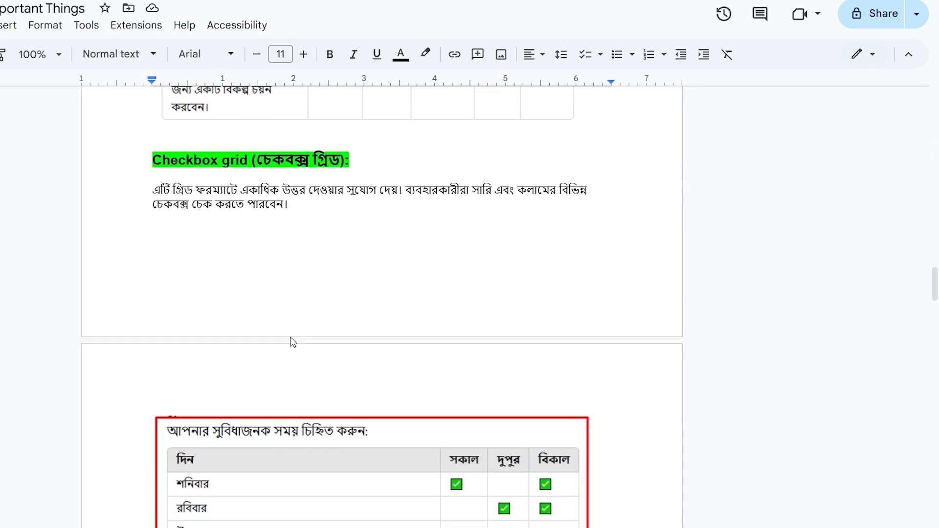
click(318, 274)
scroll(250, 234, up, 5)
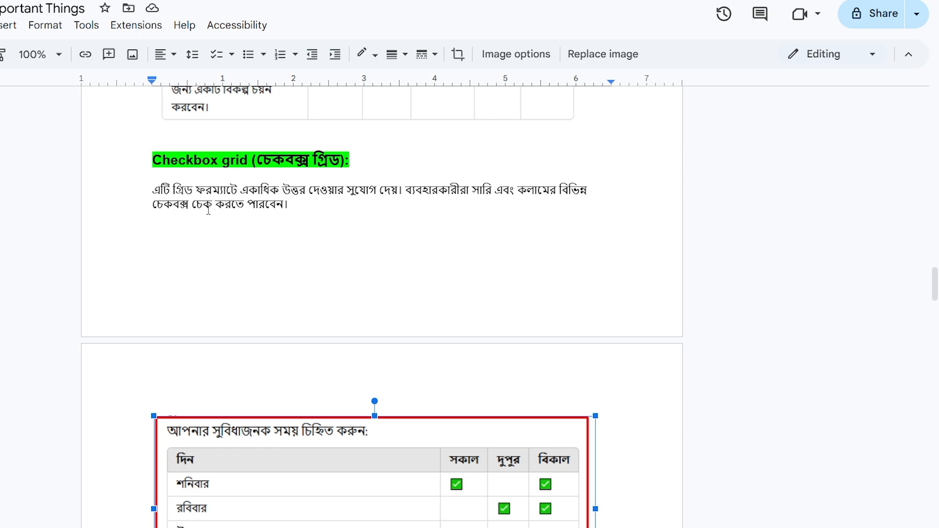
scroll(327, 255, down, 3)
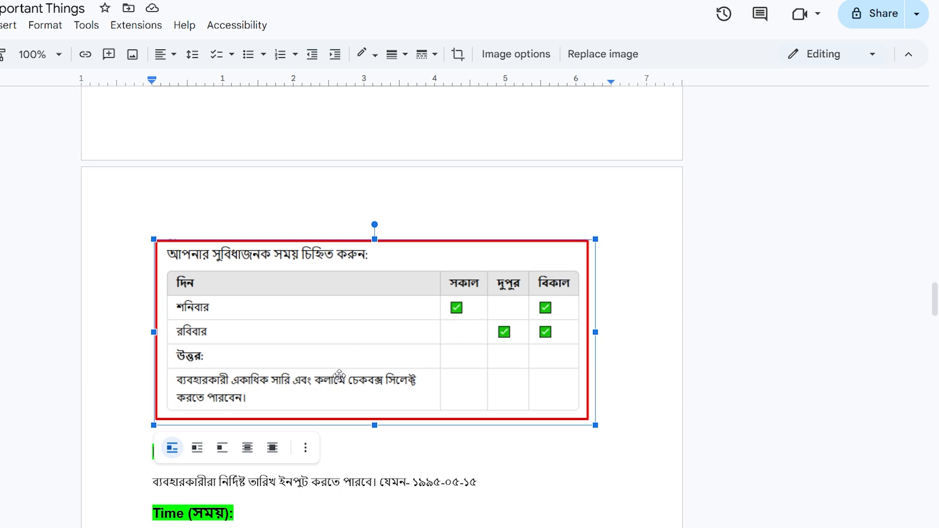
click(370, 1)
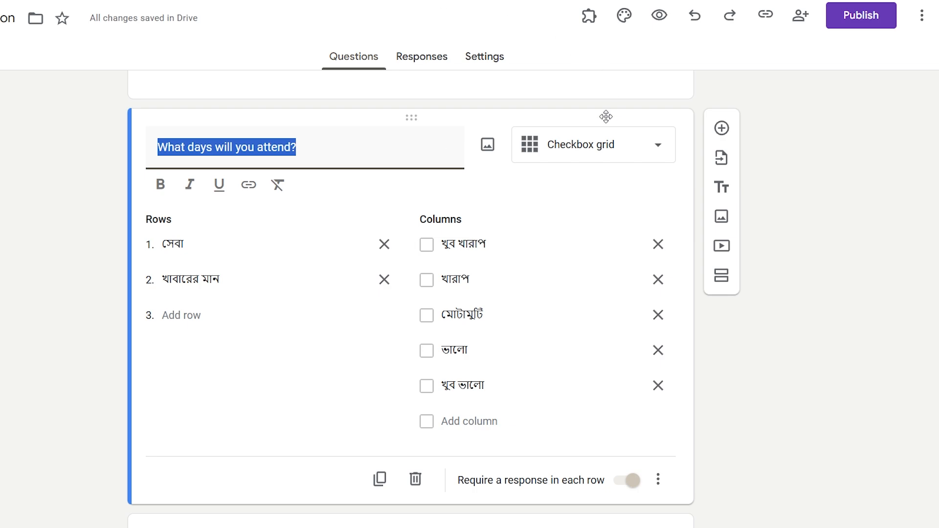
- Change 'What days will you attend?' to a Date question with a month, day, year field
click(605, 143)
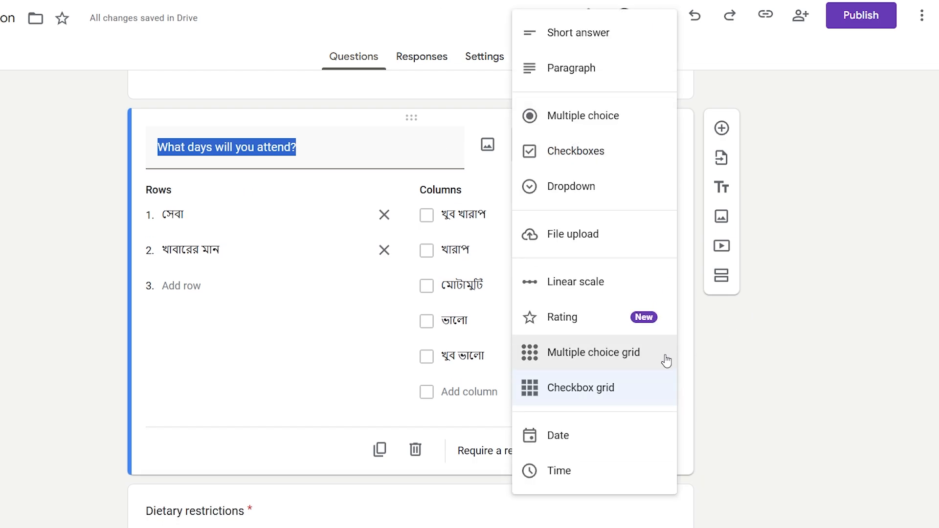
click(589, 444)
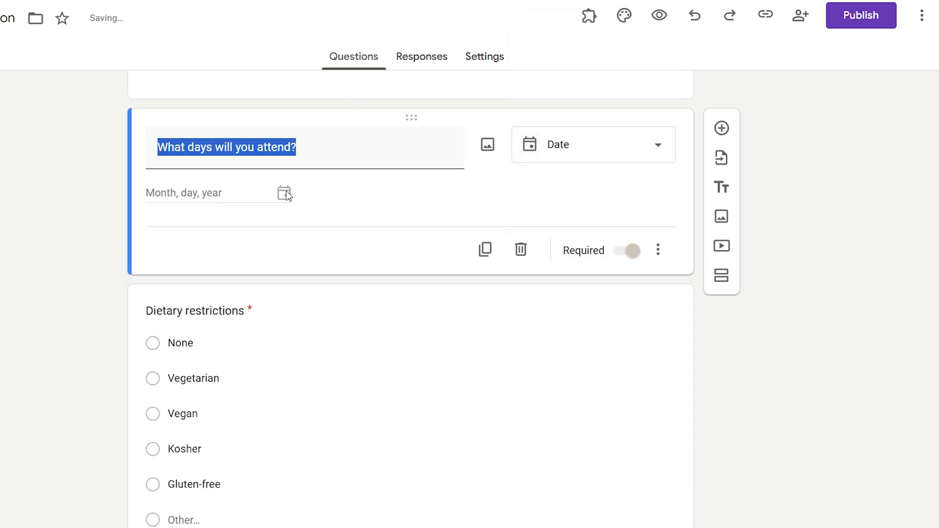
click(215, 194)
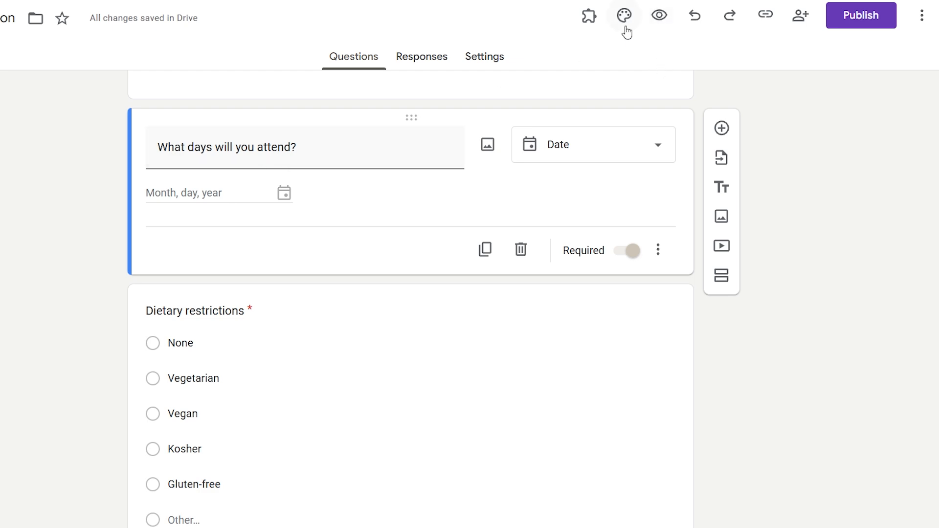
click(658, 16)
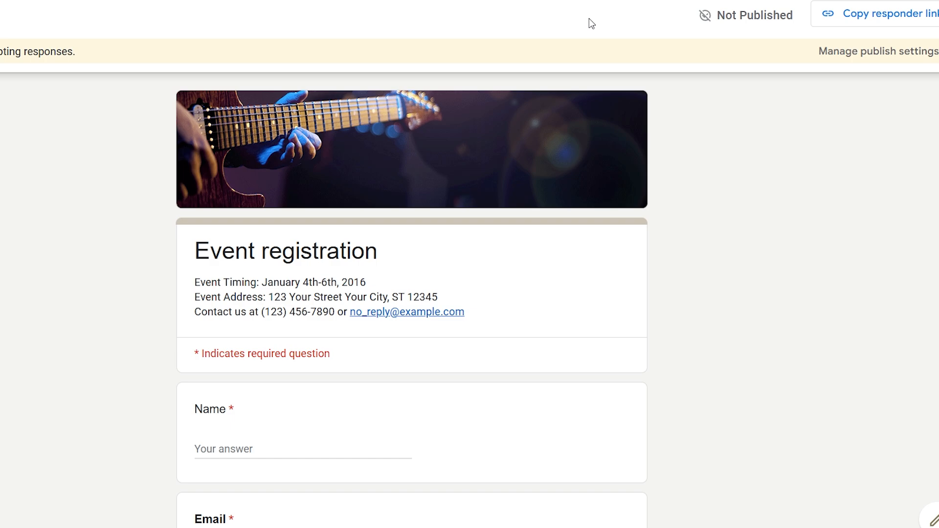
scroll(572, 214, down, 10)
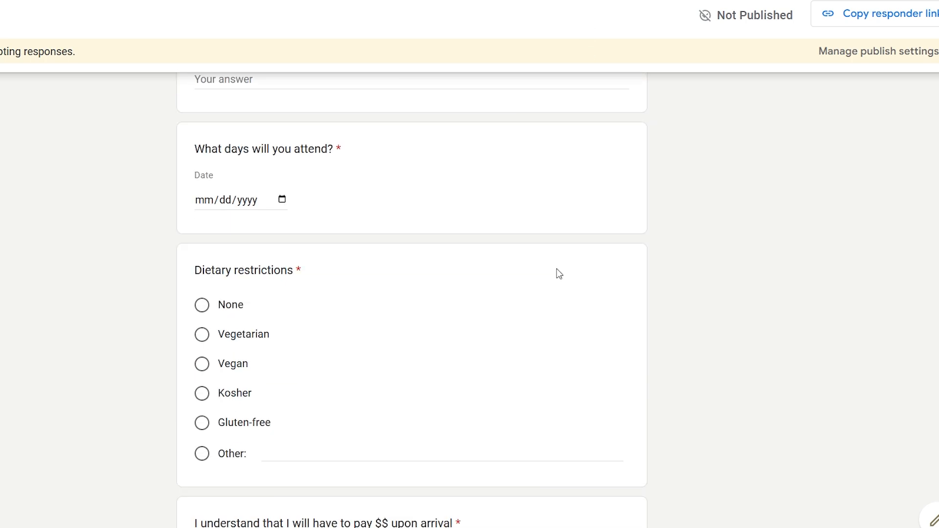
click(282, 199)
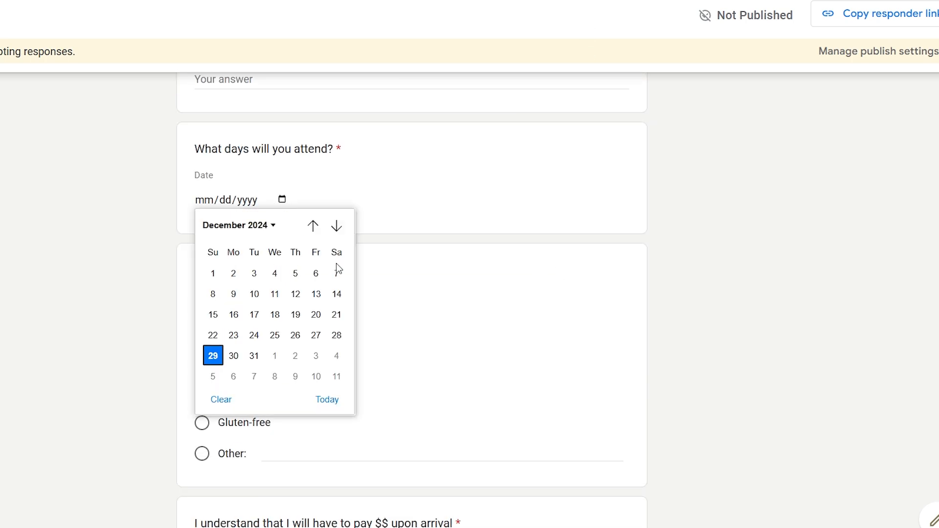
click(335, 313)
click(283, 200)
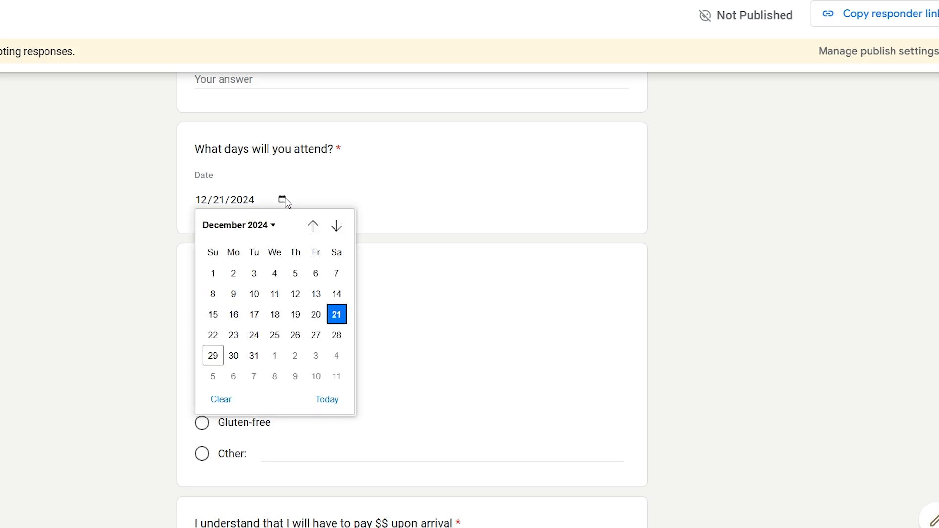
click(266, 226)
click(275, 298)
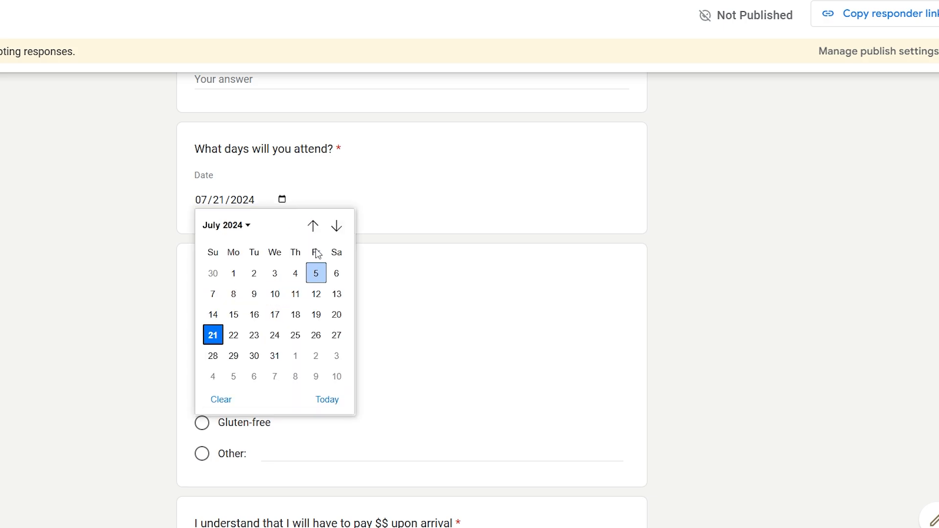
click(500, 192)
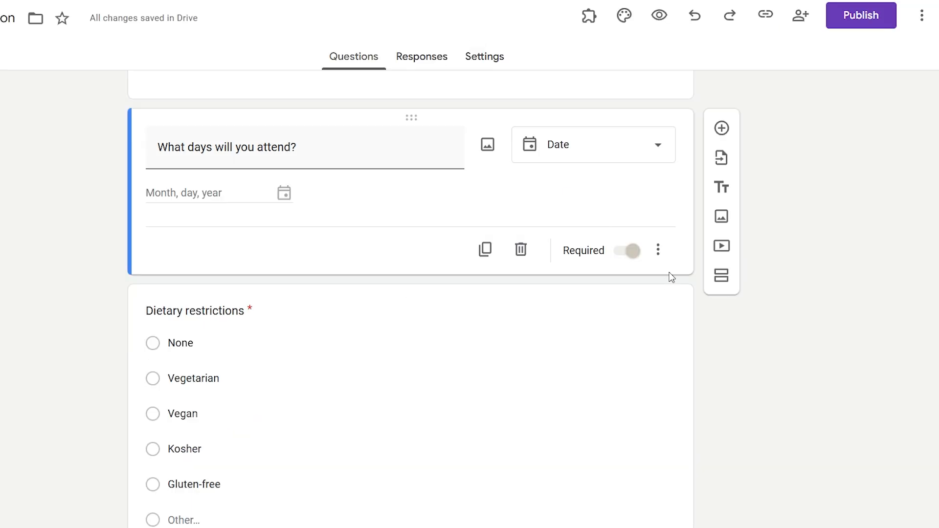
- Make the days question a Time question and answer 08:00 PM in the form preview
click(594, 153)
click(562, 470)
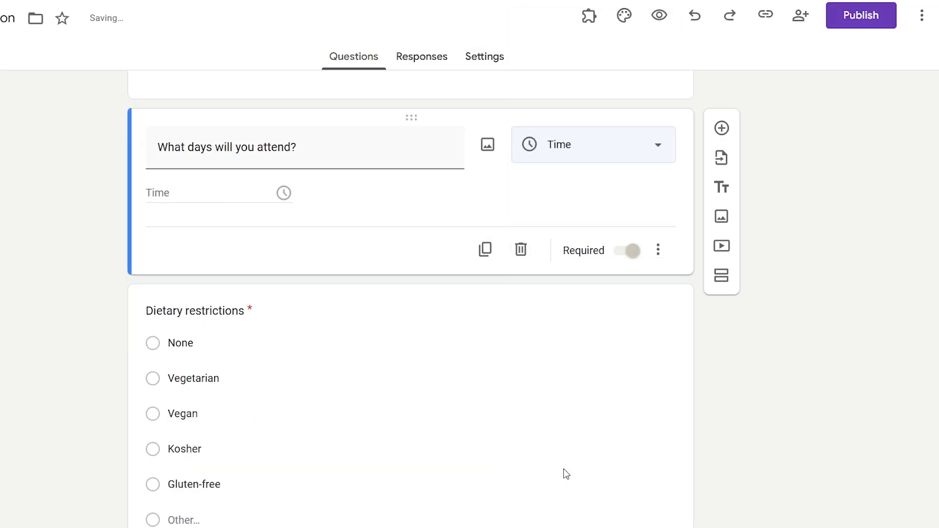
click(659, 16)
scroll(299, 375, down, 7)
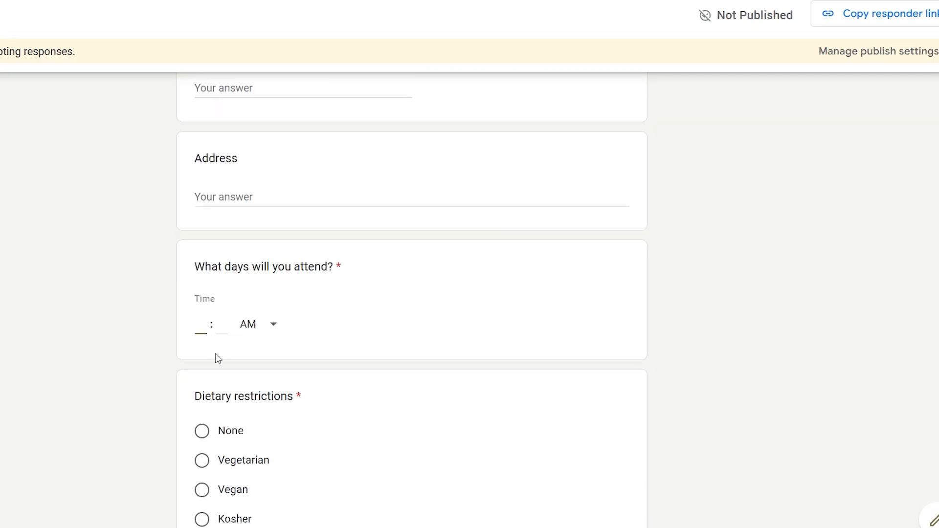
text(8)
click(227, 323)
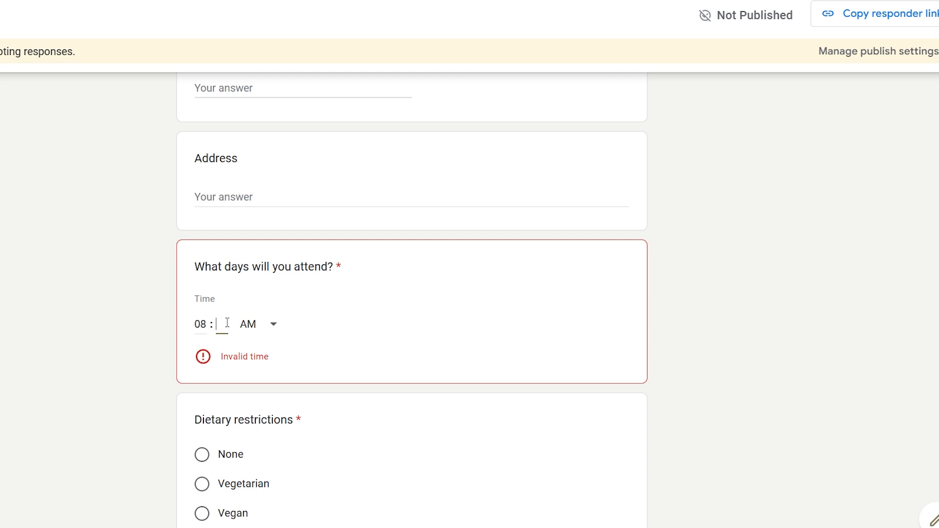
text(00)
click(248, 325)
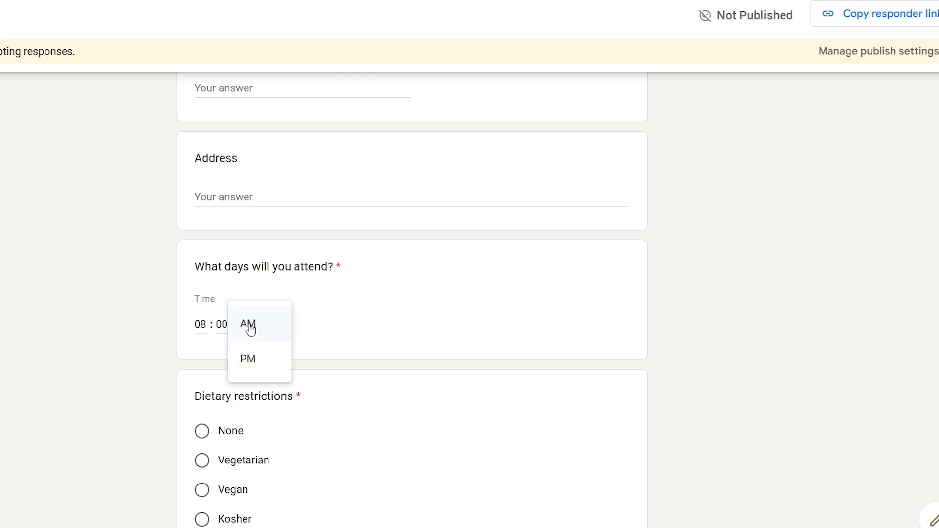
click(262, 358)
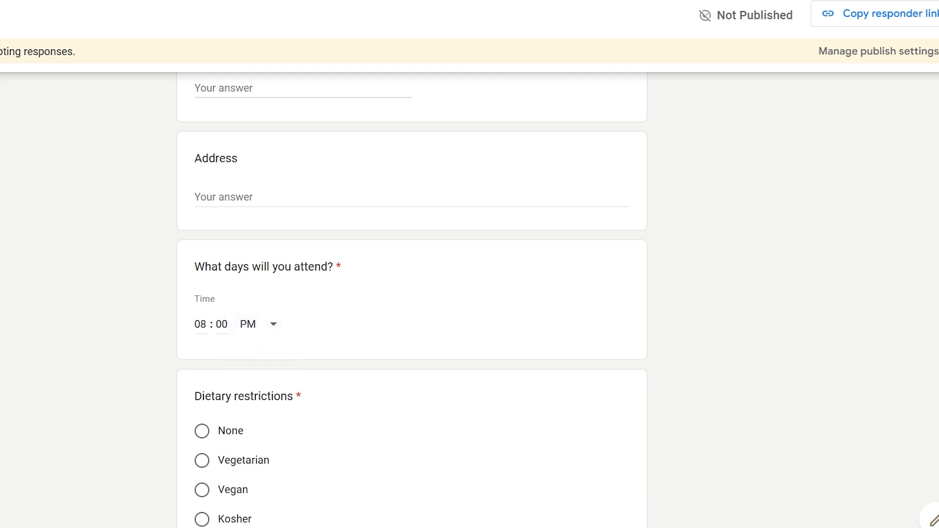
- Close the preview, leave without saving, and keep Time as the question type
key(ctrl+shift+Tab)
key(ctrl+w)
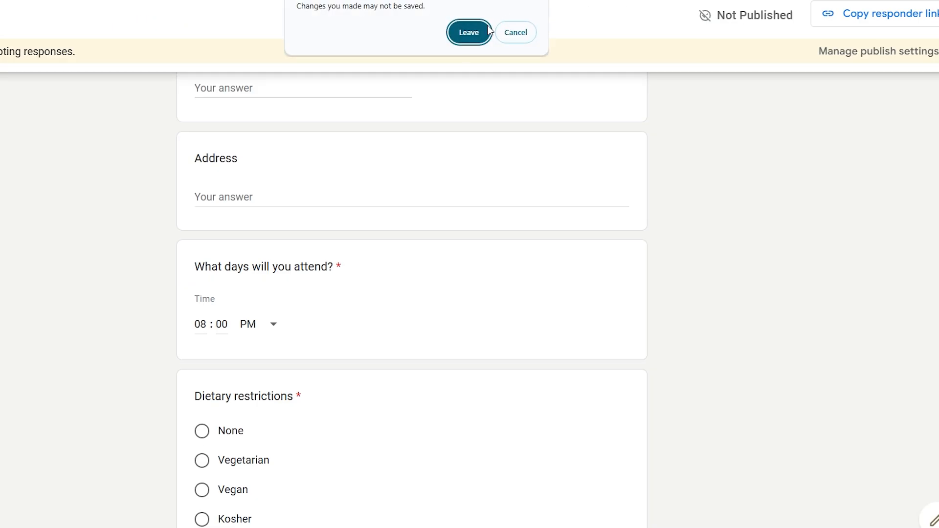
click(488, 29)
click(601, 152)
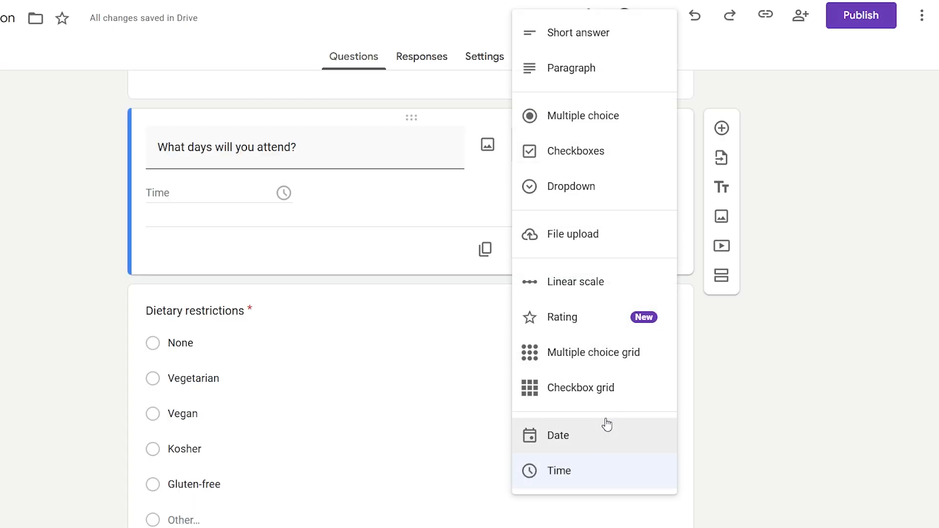
click(790, 390)
scroll(542, 310, down, 3)
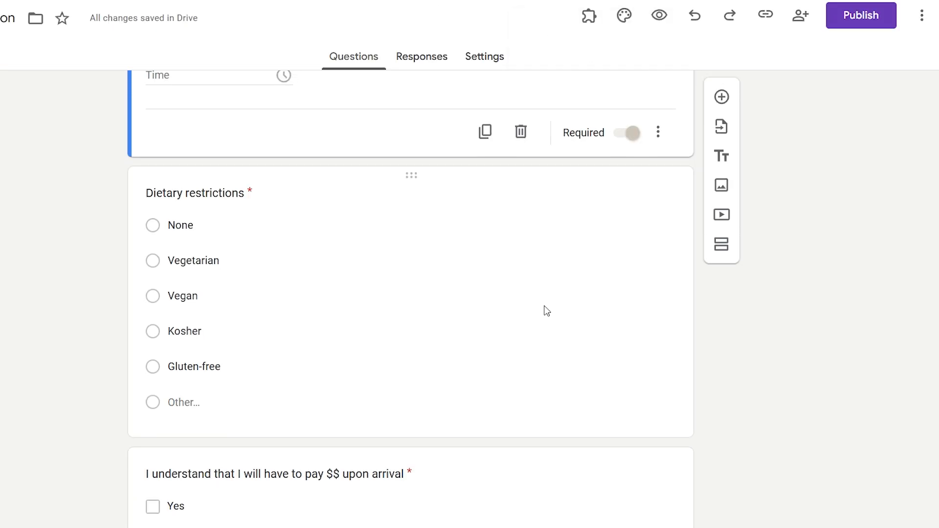
scroll(543, 310, up, 3)
scroll(543, 310, down, 3)
scroll(293, 313, up, 3)
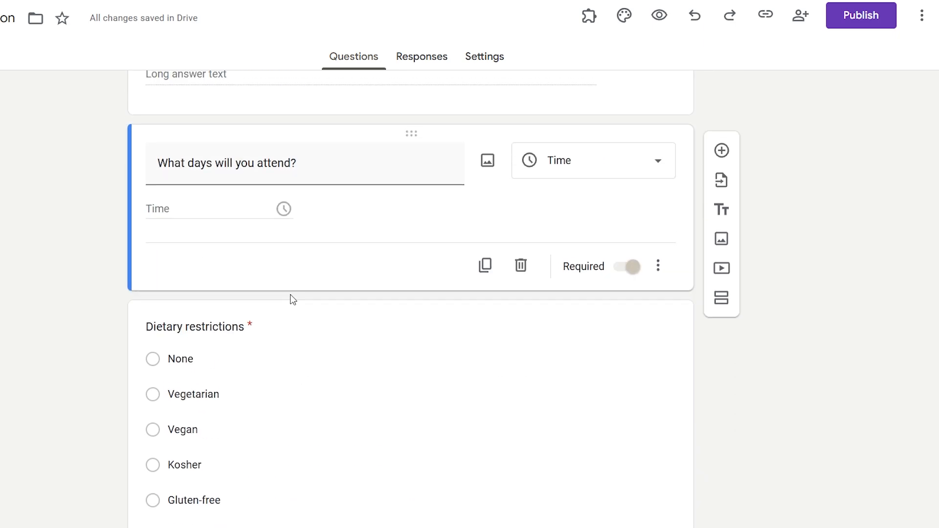
- Add a Short answer question titled 'Number' below Dietary restrictions
click(467, 303)
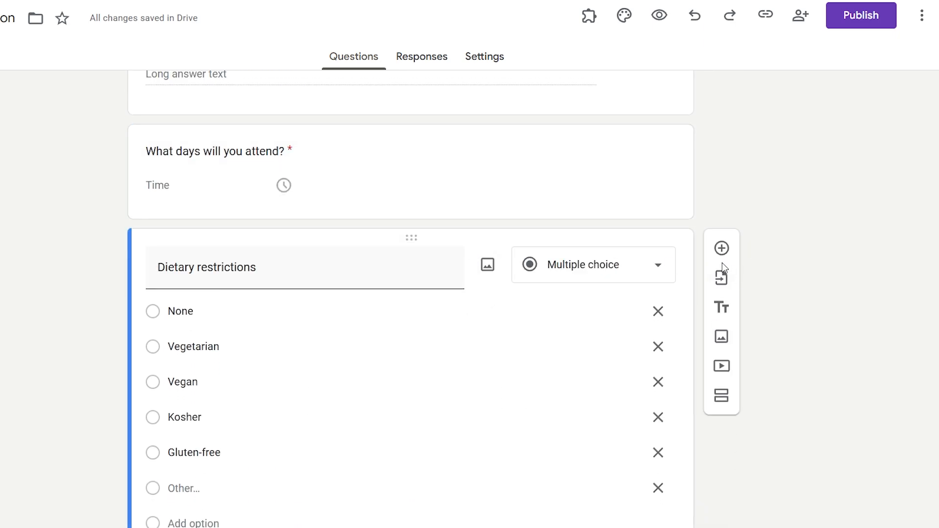
click(722, 248)
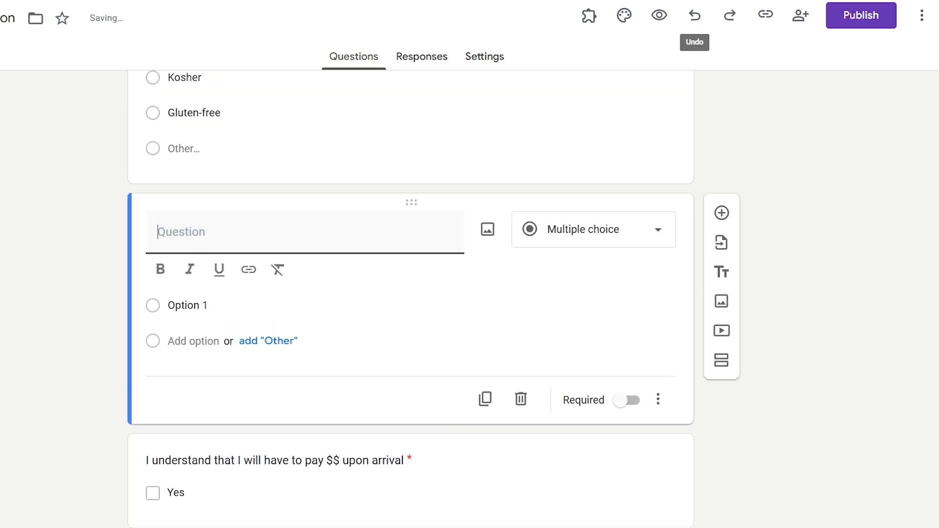
click(288, 230)
text(Number)
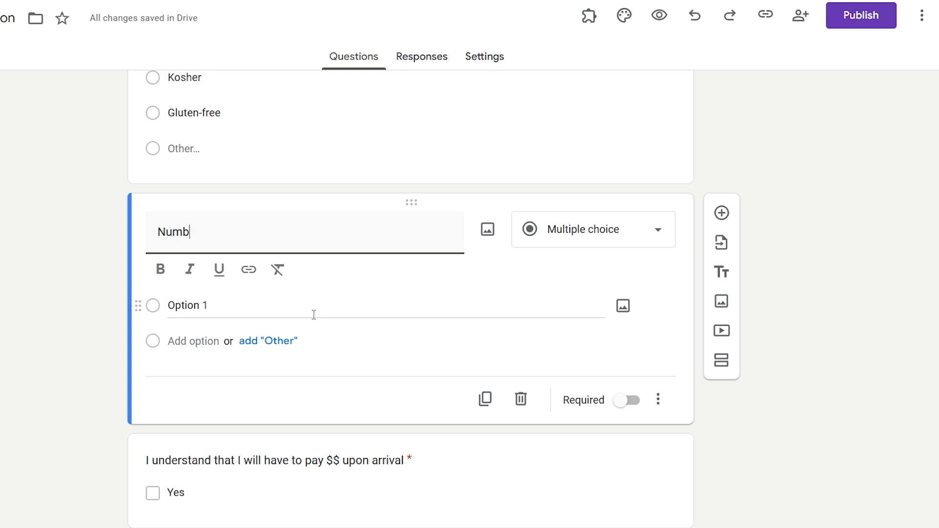
click(538, 230)
click(558, 81)
- Make the 'Number' question title bold
double_click(226, 259)
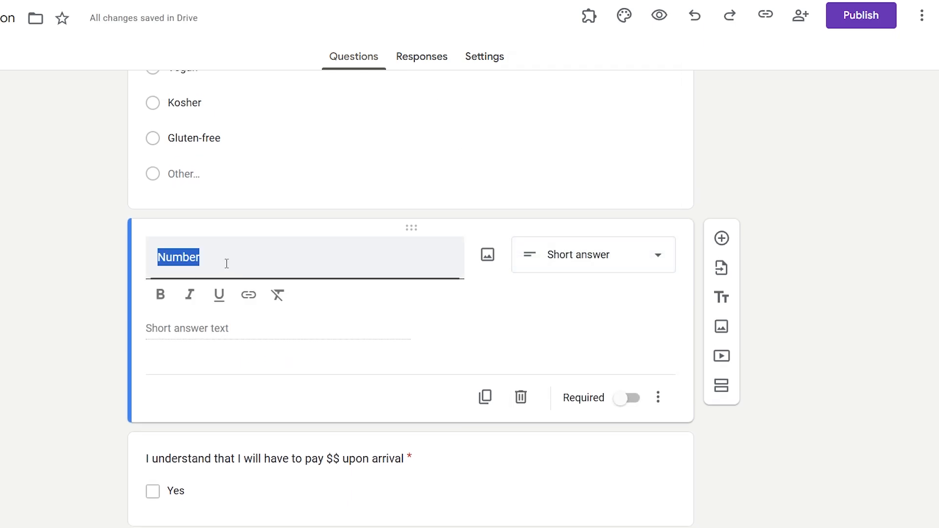
click(161, 294)
click(4, 298)
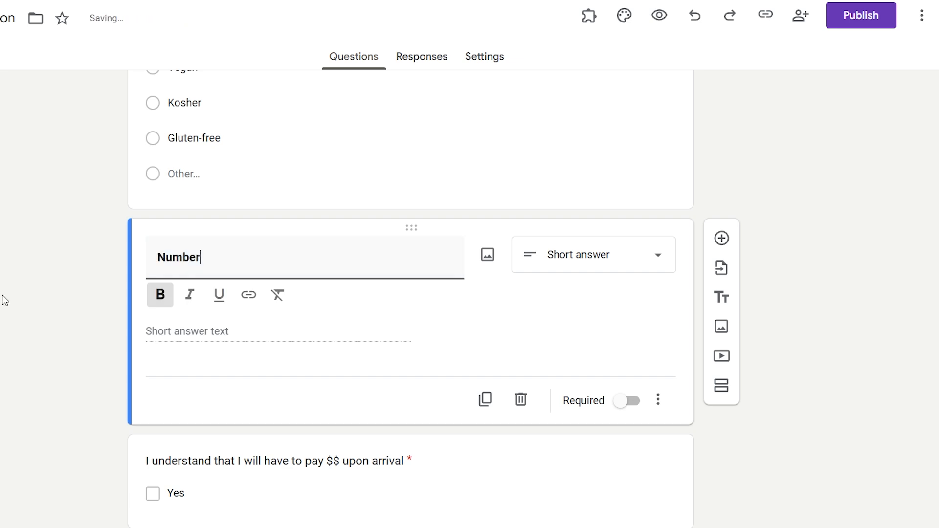
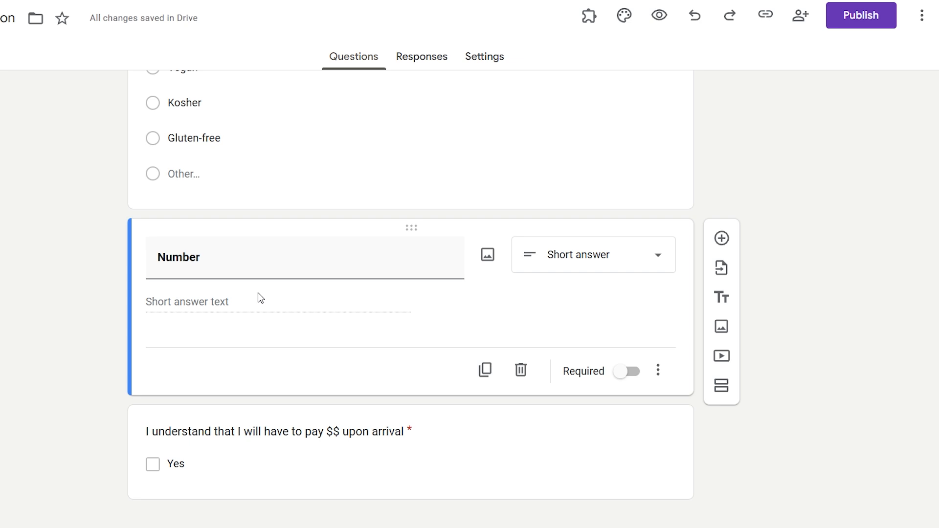
- Turn on response validation for the 'Number' question, which defaults to Number / Greater than
click(268, 262)
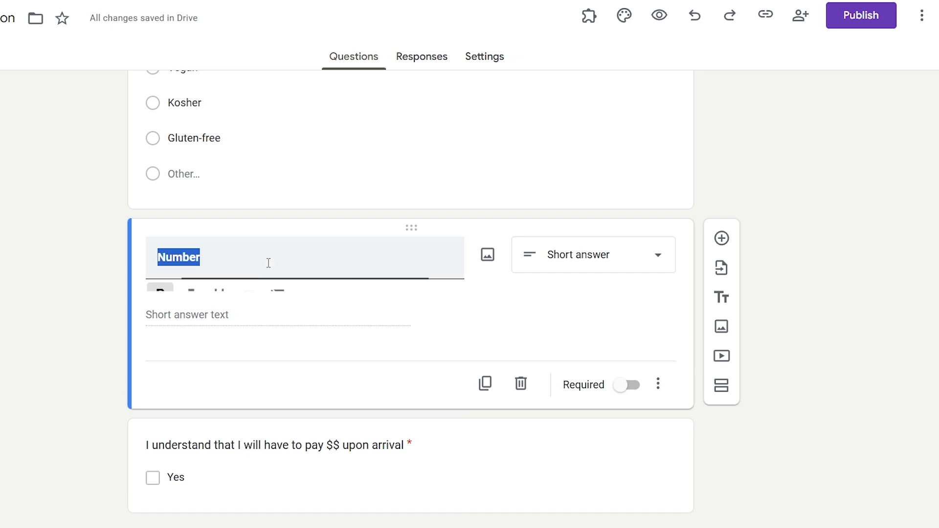
click(319, 261)
click(564, 317)
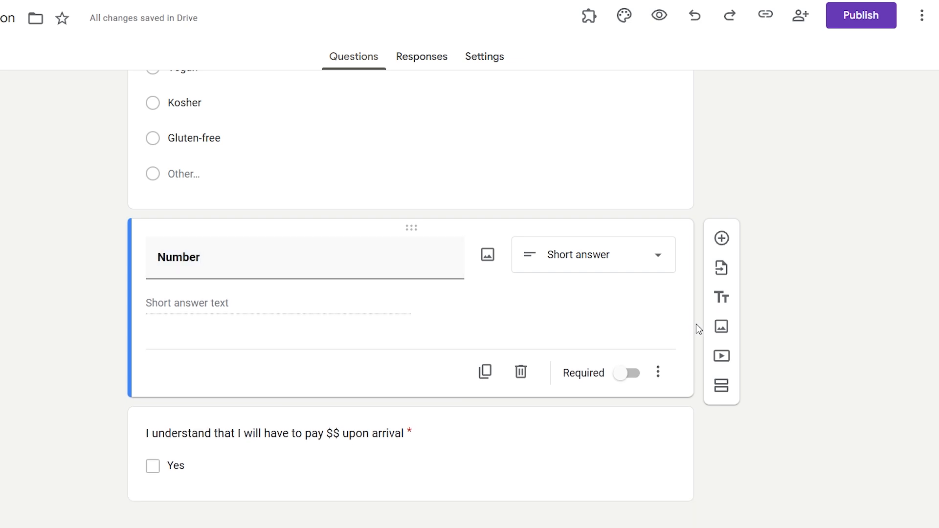
click(660, 373)
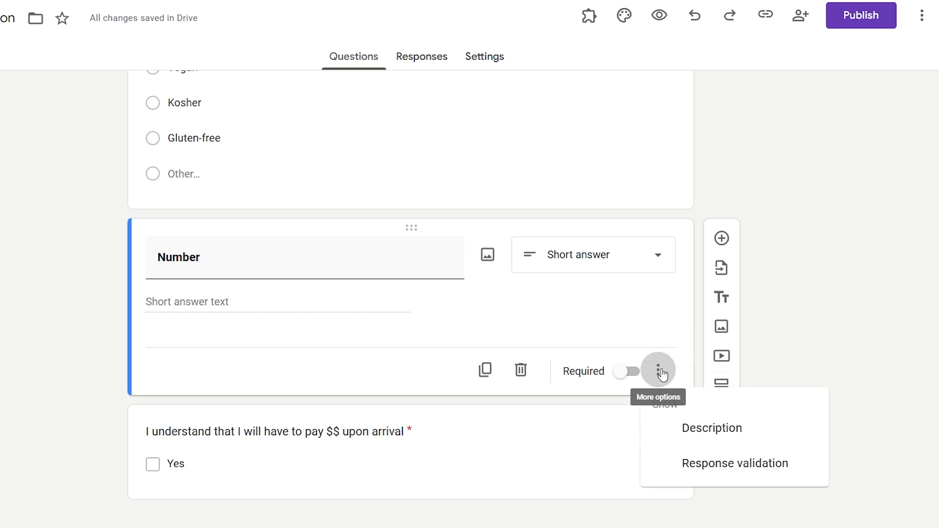
click(741, 471)
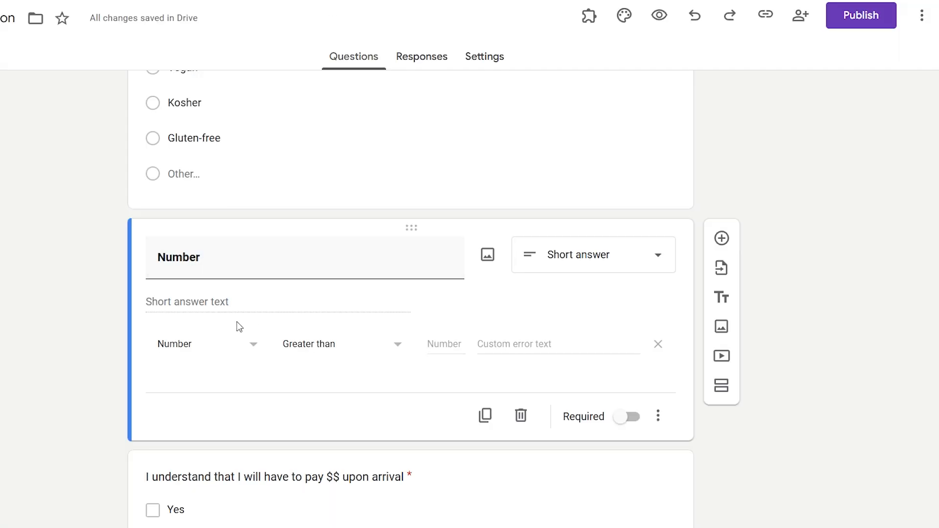
- Set the Number question's validation to Number / Between, leaving both bounds empty
click(197, 348)
click(199, 343)
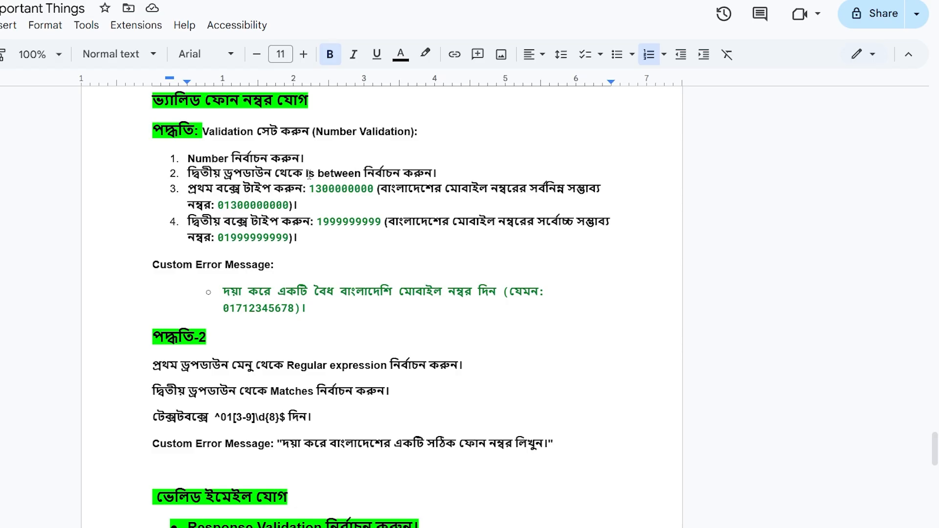
drag(304, 173, 362, 174)
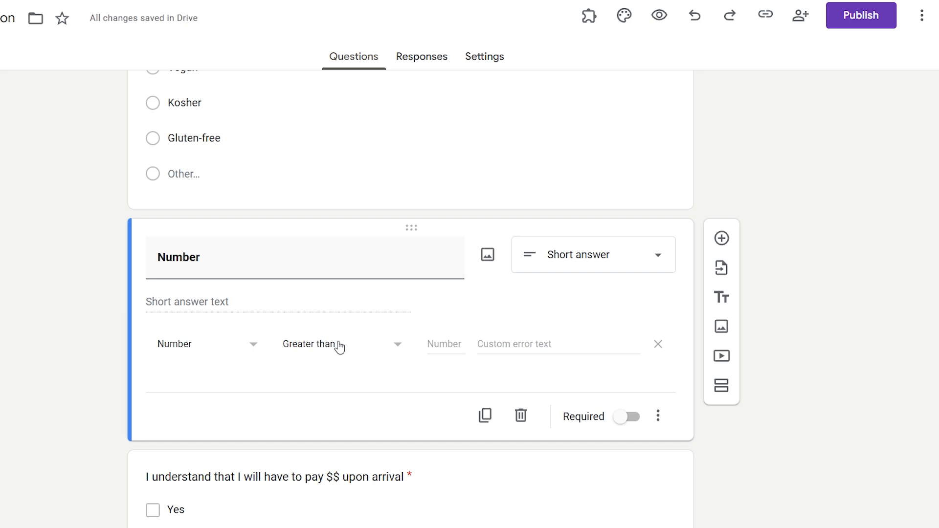
click(337, 344)
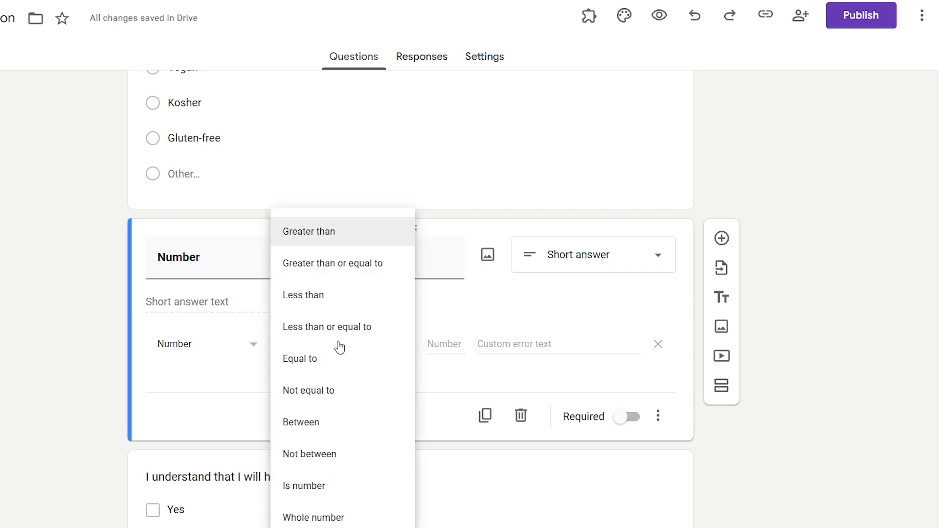
click(344, 429)
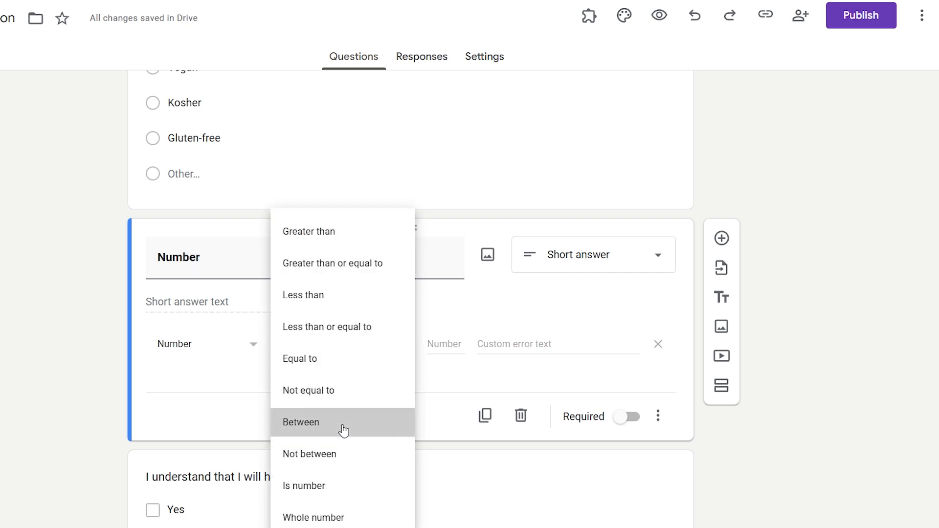
click(445, 344)
click(509, 342)
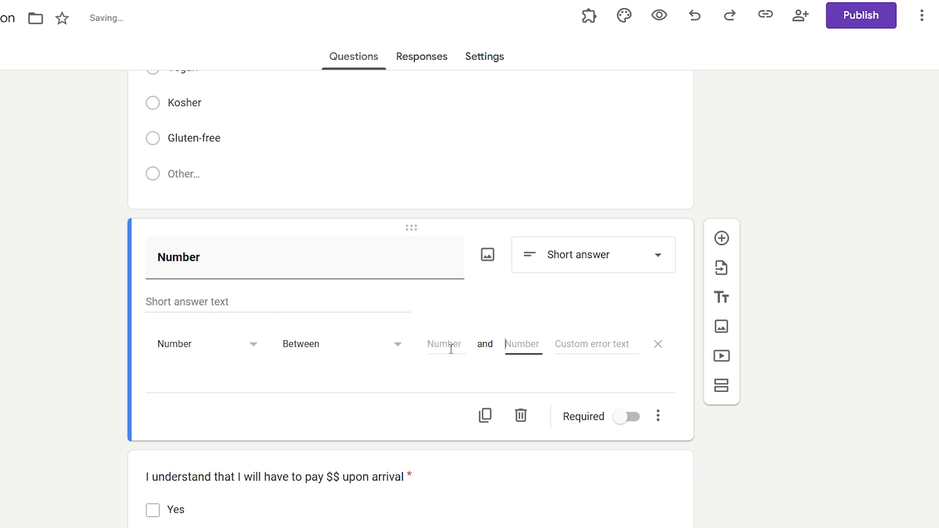
click(447, 346)
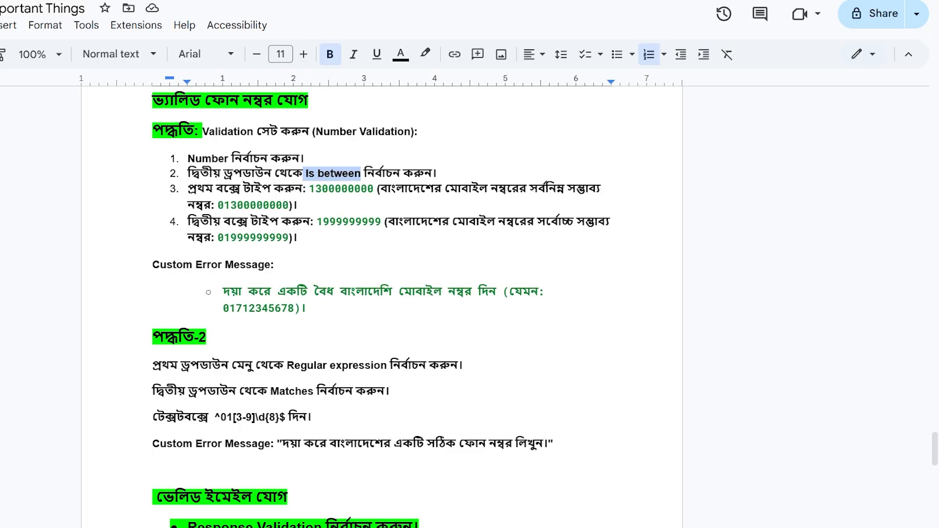
click(316, 221)
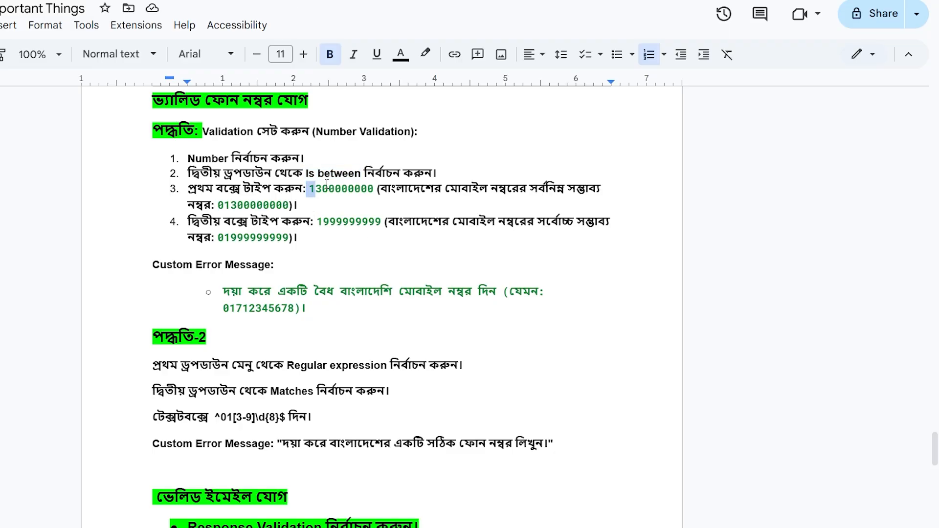
drag(308, 189, 378, 190)
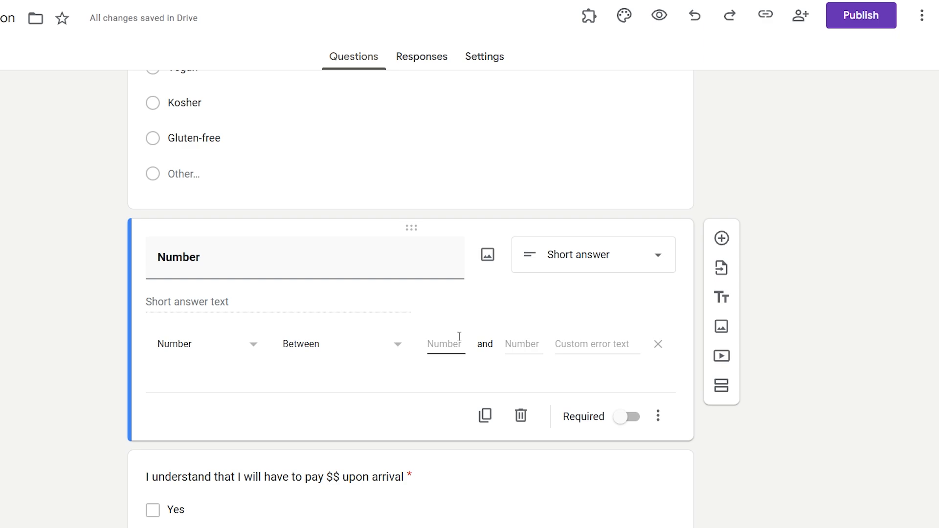
key(ctrl+v)
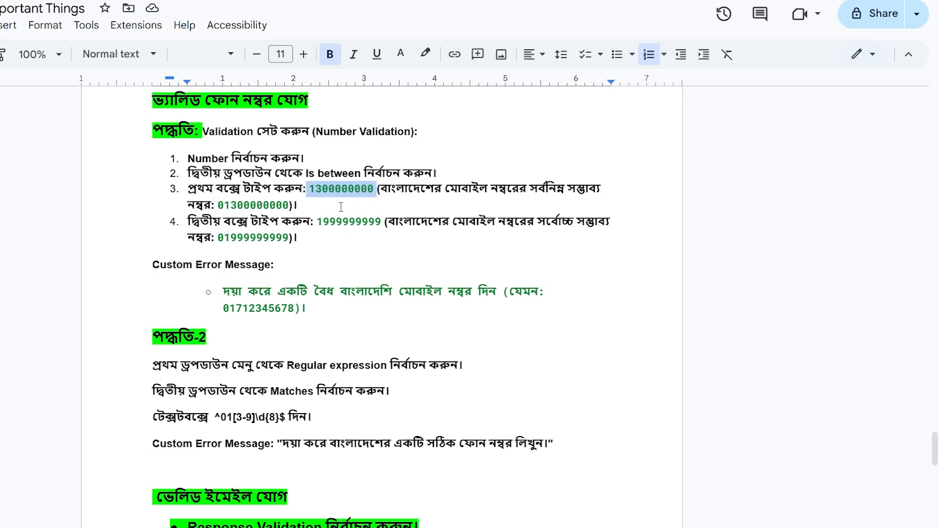
click(322, 190)
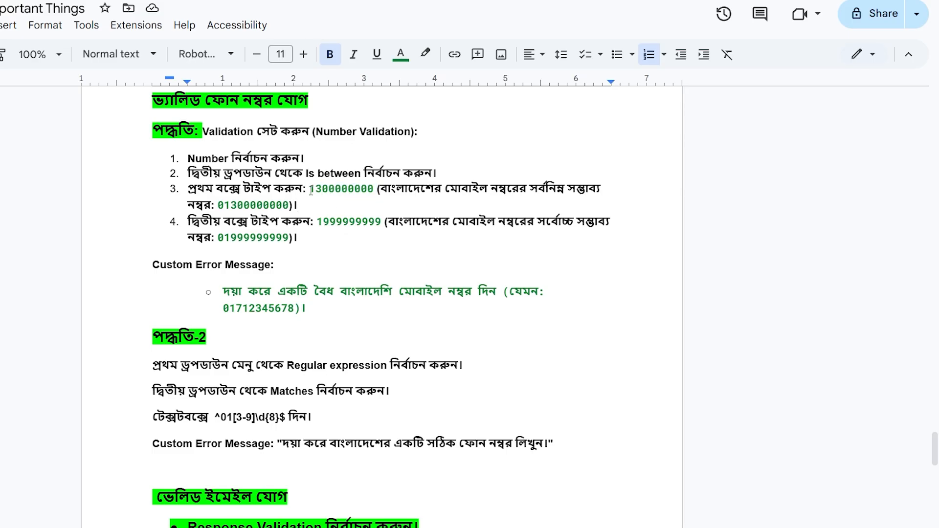
click(311, 190)
text(0)
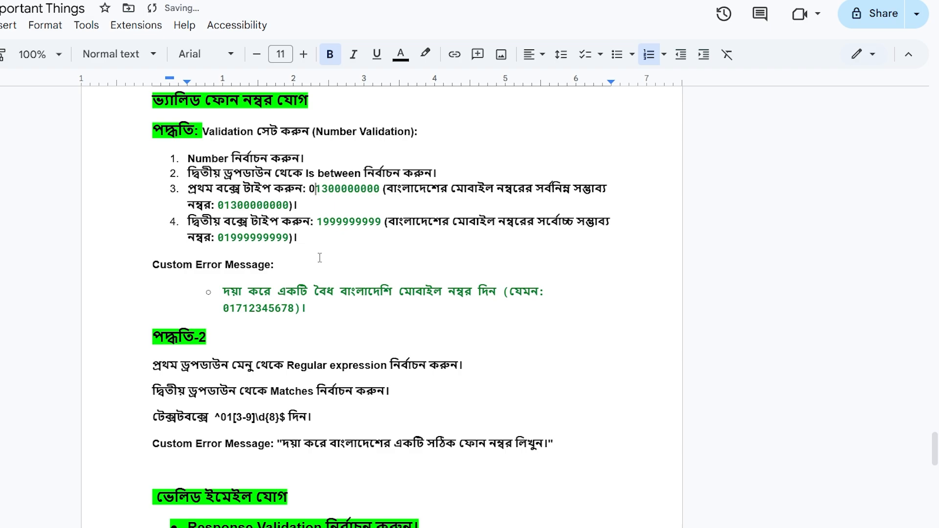
drag(309, 190, 379, 190)
key(ctrl+Tab)
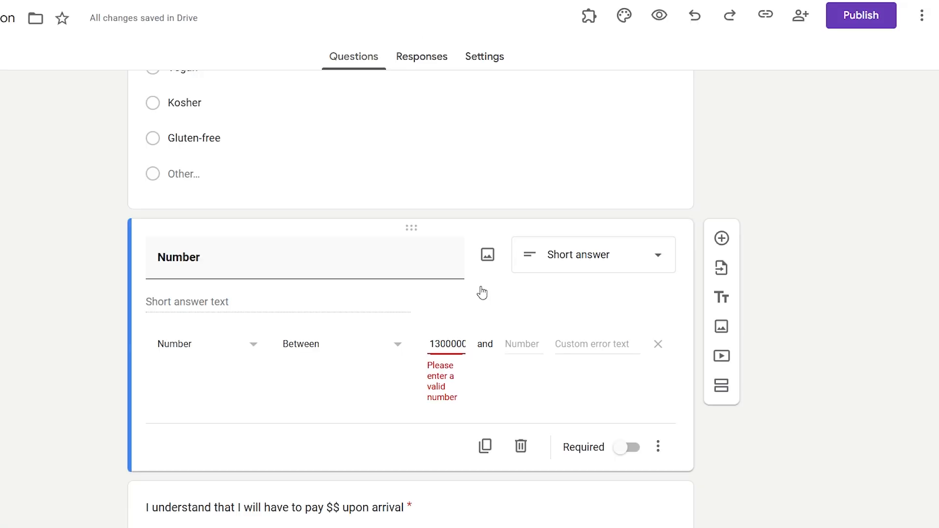
double_click(461, 347)
key(ctrl+v)
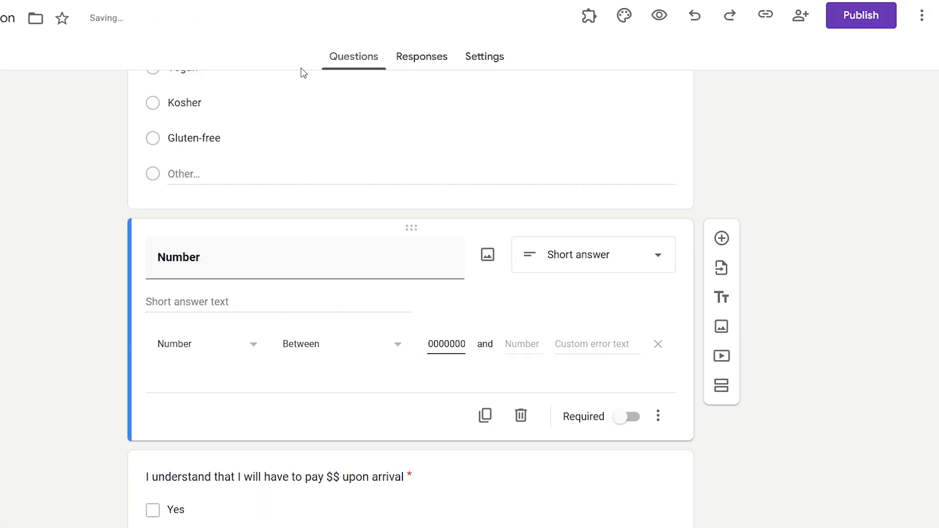
key(ctrl+shift+Tab)
click(329, 199)
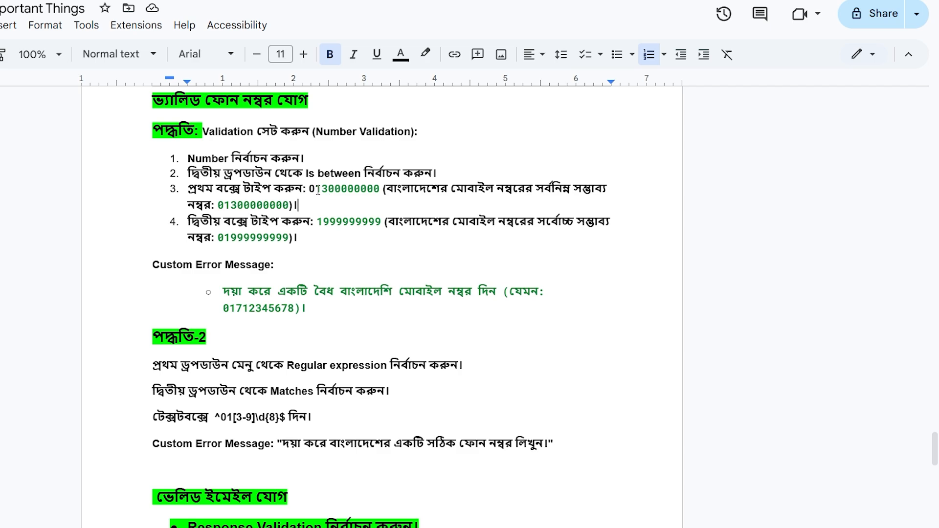
click(321, 190)
drag(321, 190, 311, 190)
click(322, 188)
drag(323, 188, 328, 188)
click(323, 189)
drag(329, 188, 383, 191)
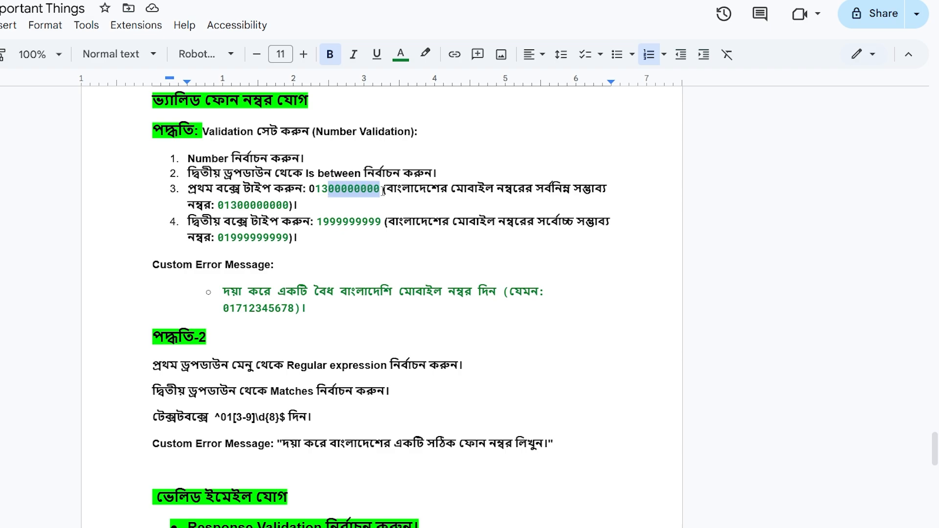
click(305, 229)
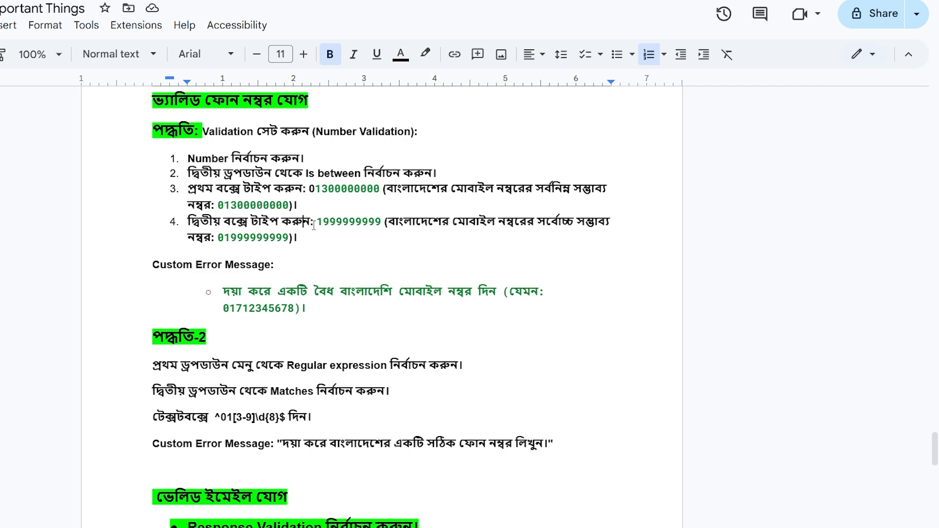
click(317, 222)
text(0)
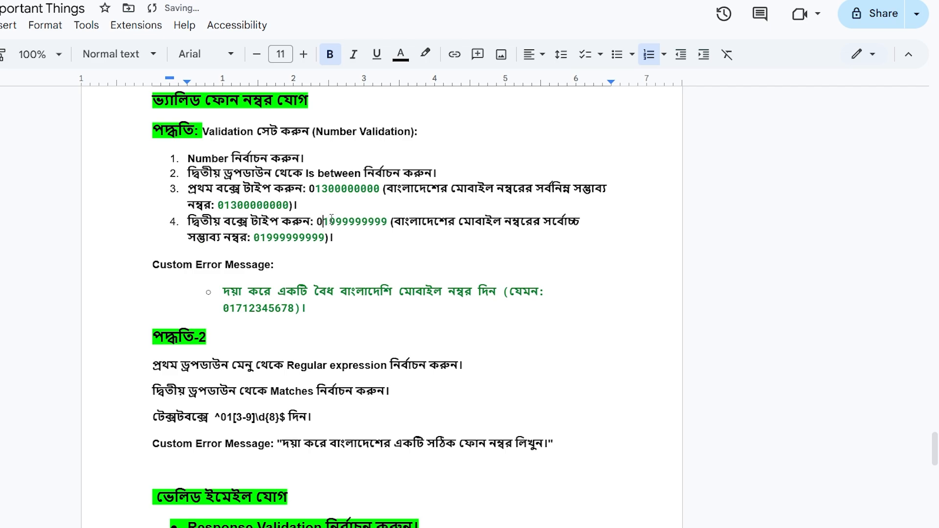
click(331, 220)
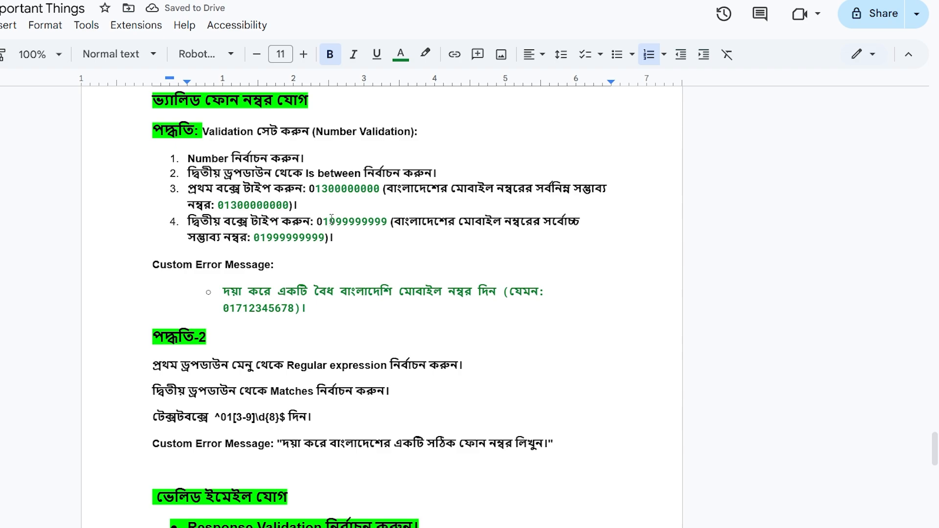
drag(314, 221, 389, 221)
key(ctrl+c)
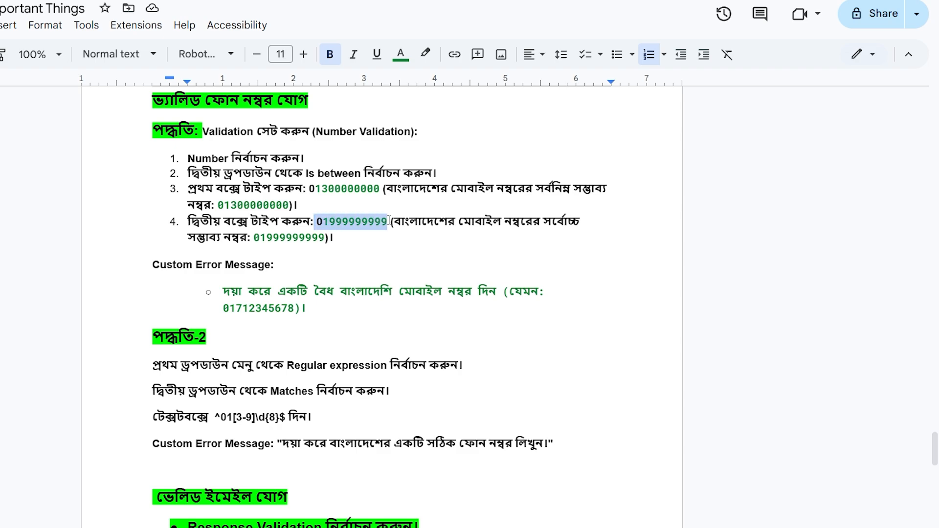
click(430, 2)
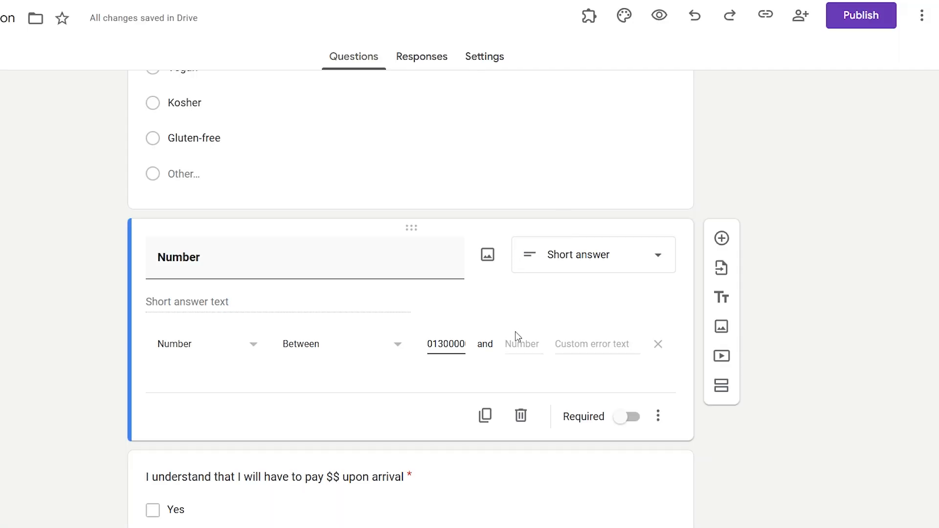
click(537, 345)
key(ctrl+v)
- Paste the Bengali error message from the notes as custom error text and make Number required
click(313, 1)
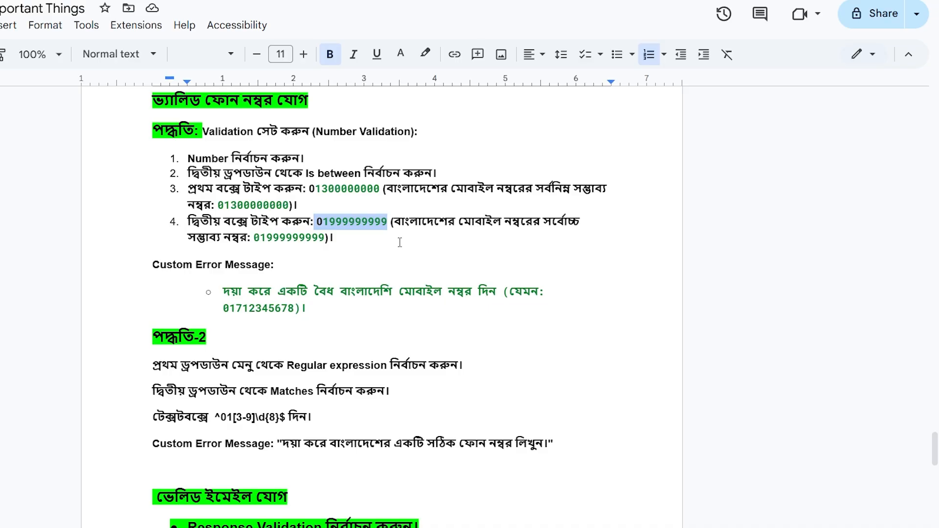
scroll(384, 252, down, 1)
click(314, 235)
drag(226, 228, 304, 248)
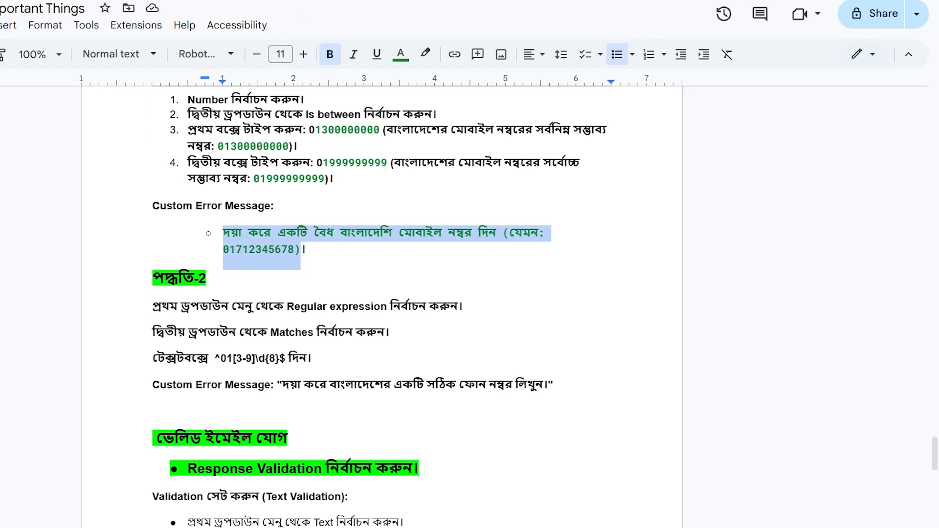
key(ctrl+c)
click(430, 2)
click(587, 344)
key(ctrl+v)
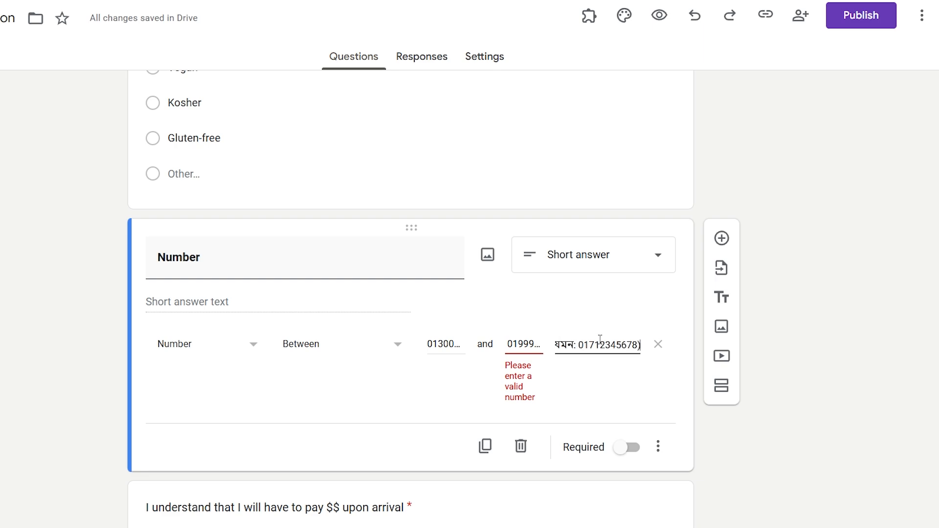
click(550, 372)
click(623, 447)
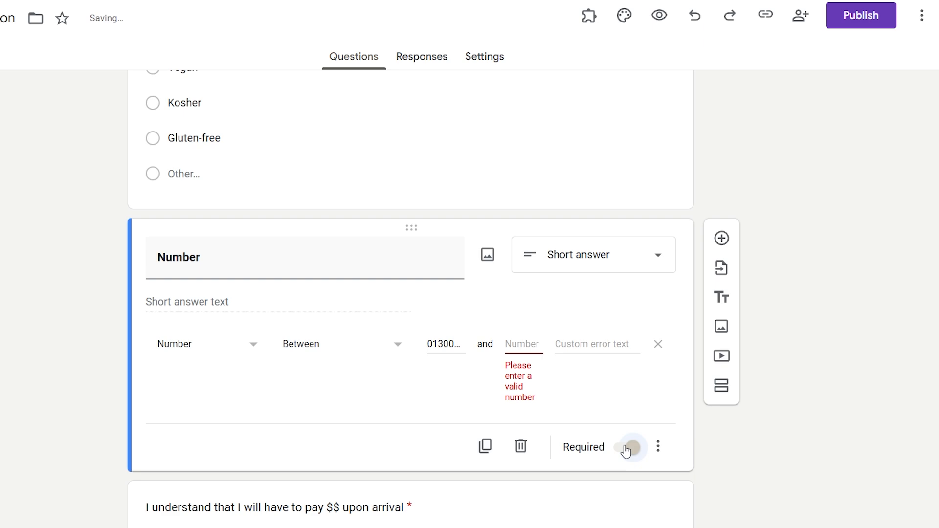
- Preview the form and enter 017631944 in Number to trigger the range validation error
click(659, 16)
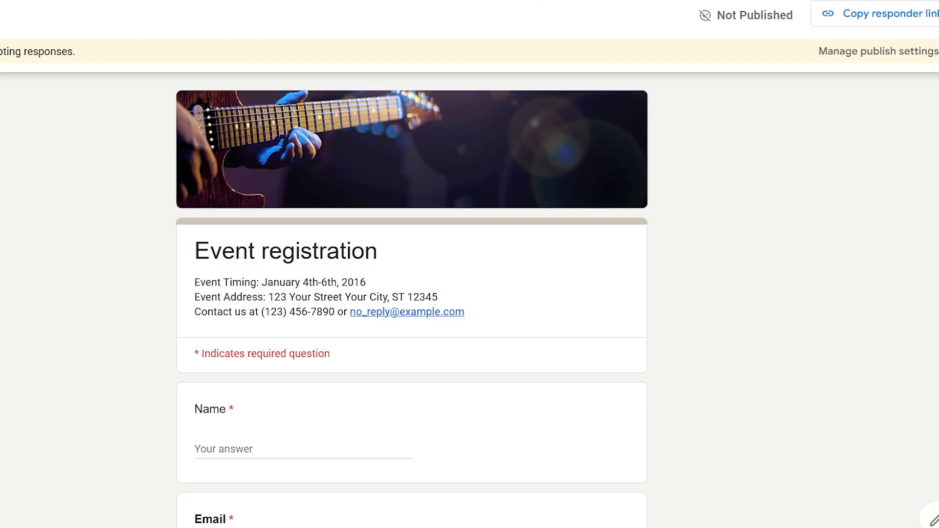
scroll(377, 260, down, 10)
scroll(272, 221, up, 1)
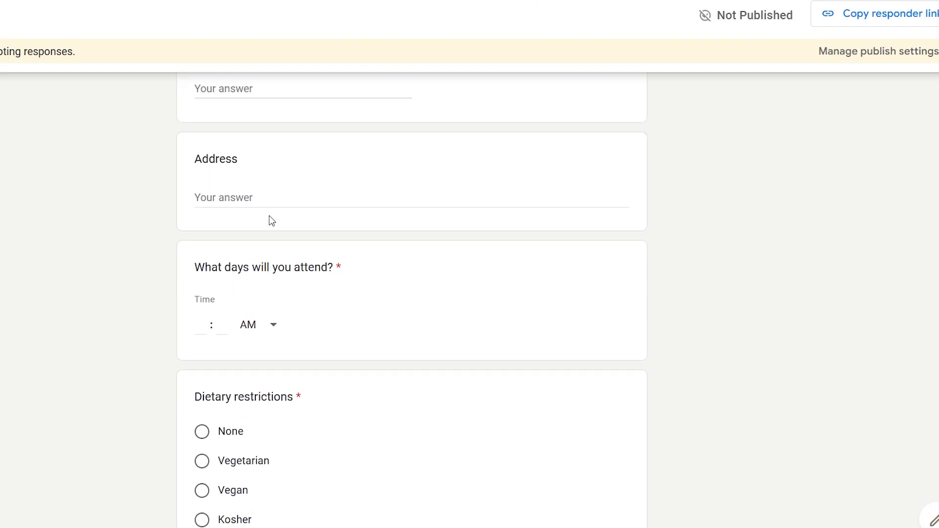
scroll(272, 221, down, 8)
click(227, 276)
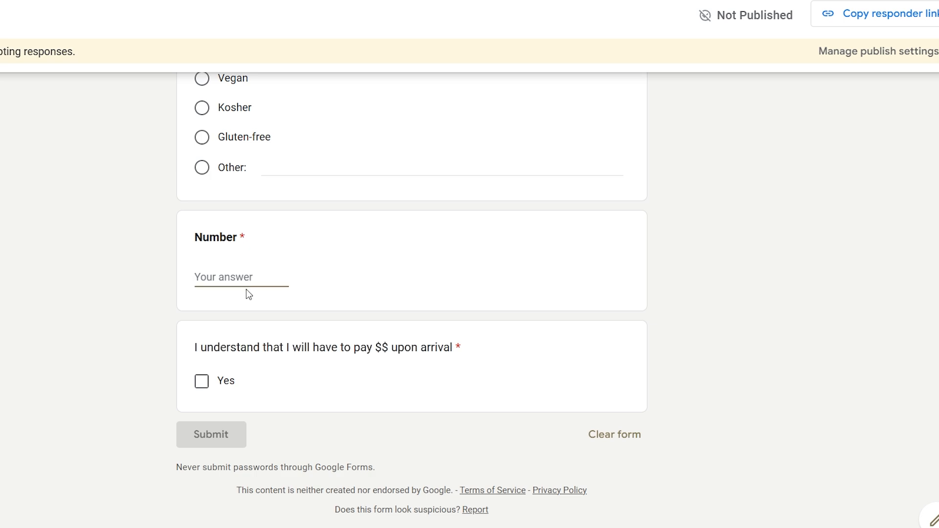
text(017631944)
click(386, 470)
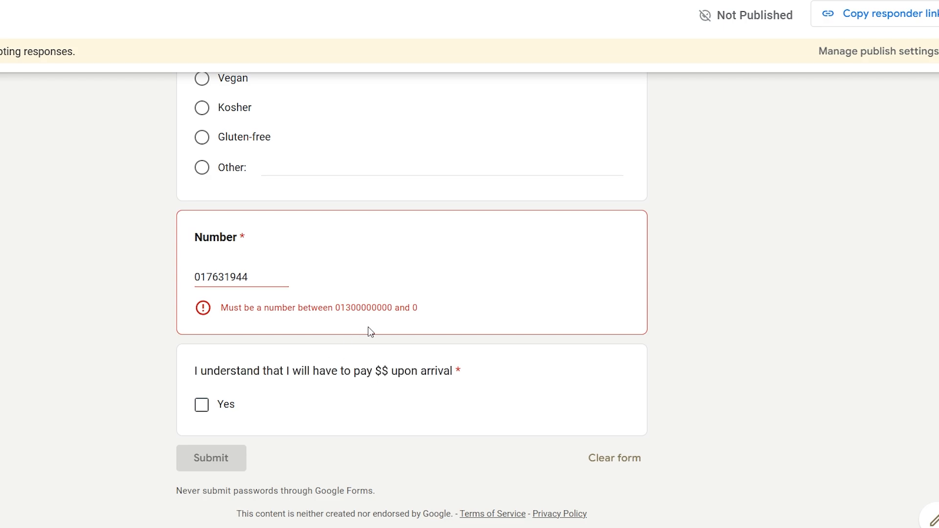
click(356, 1)
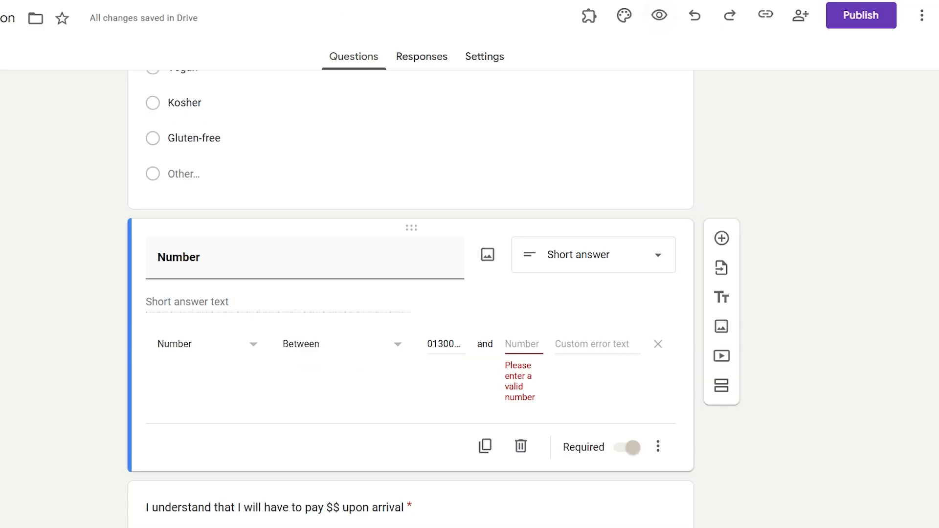
click(521, 344)
click(465, 1)
click(340, 262)
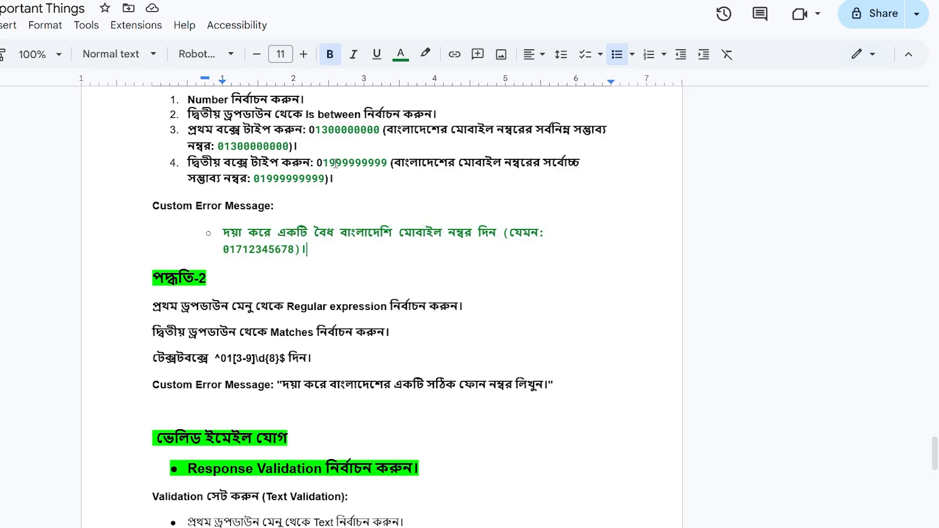
drag(318, 163, 387, 162)
key(ctrl+c)
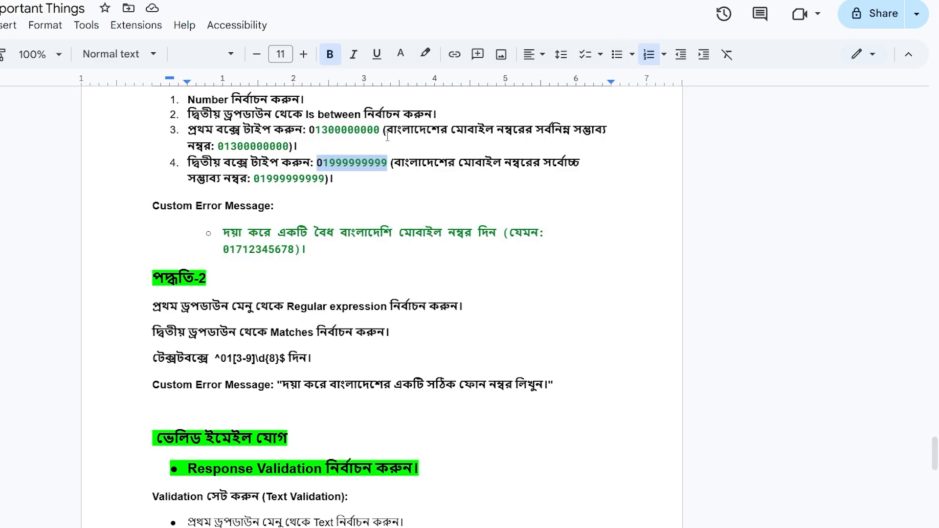
click(489, 1)
key(ctrl+v)
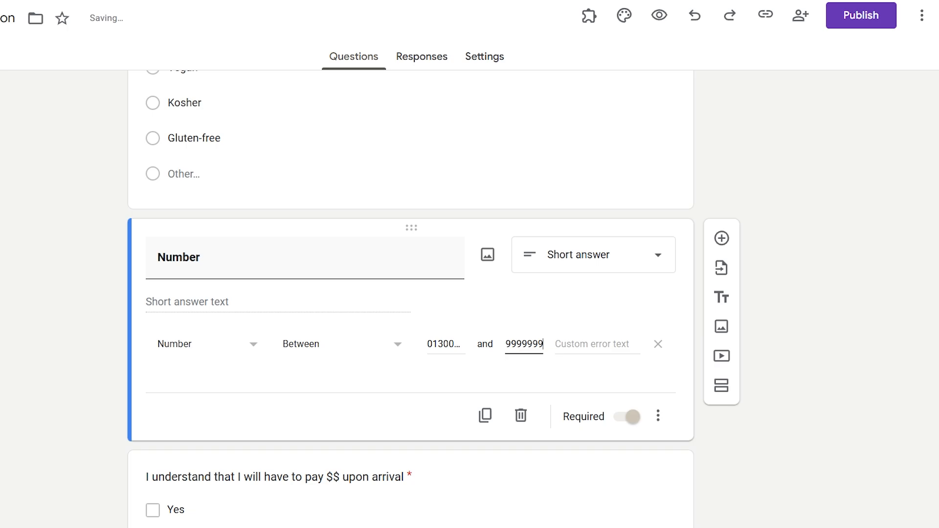
- Copy the Bengali error message from the notes into the Custom error text field
click(465, 1)
click(313, 253)
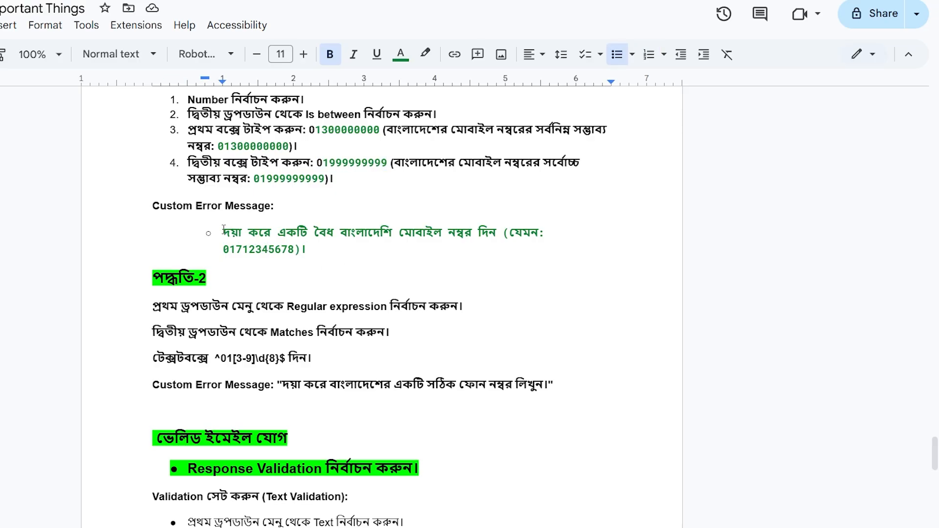
drag(222, 232, 302, 249)
click(489, 1)
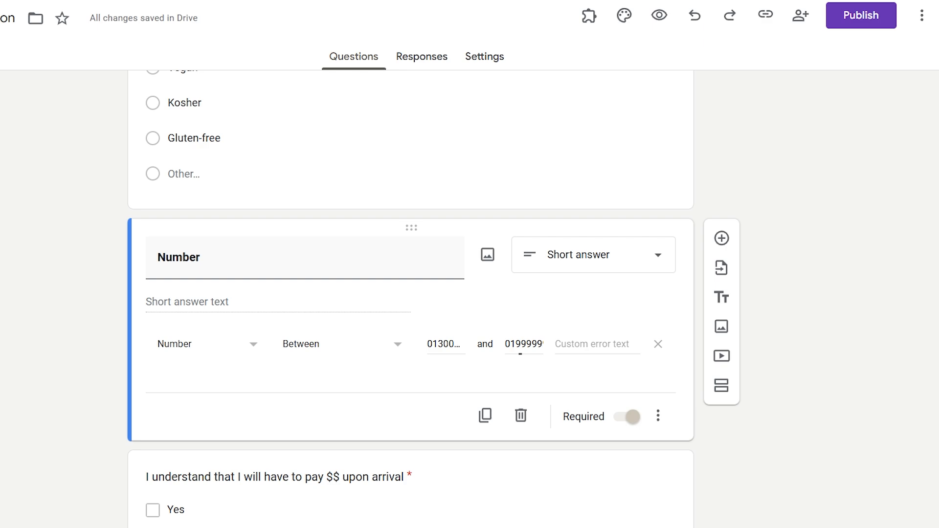
click(590, 349)
key(ctrl+v)
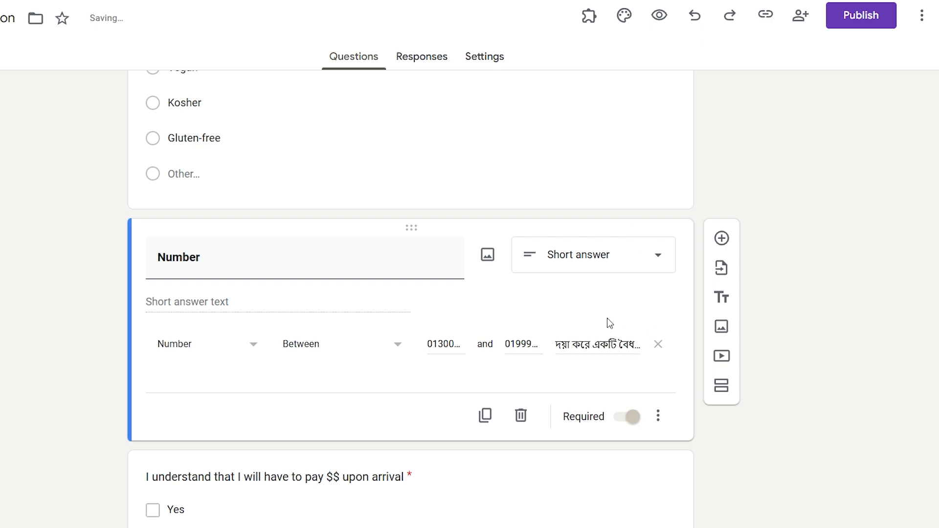
click(489, 1)
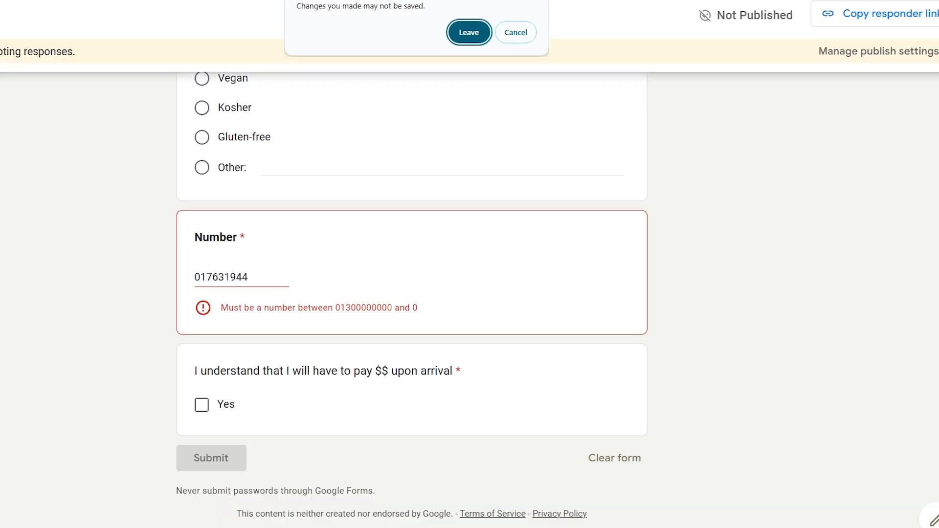
click(473, 34)
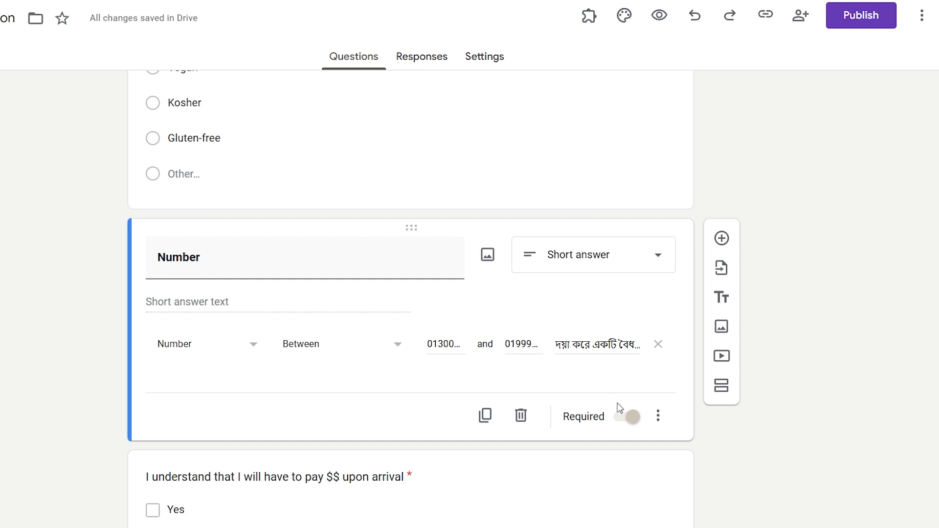
click(659, 16)
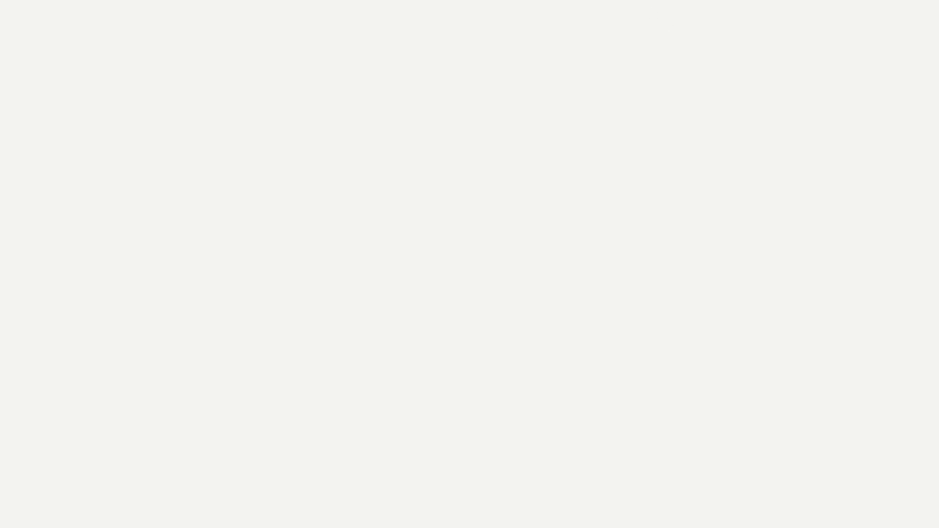
scroll(413, 285, down, 20)
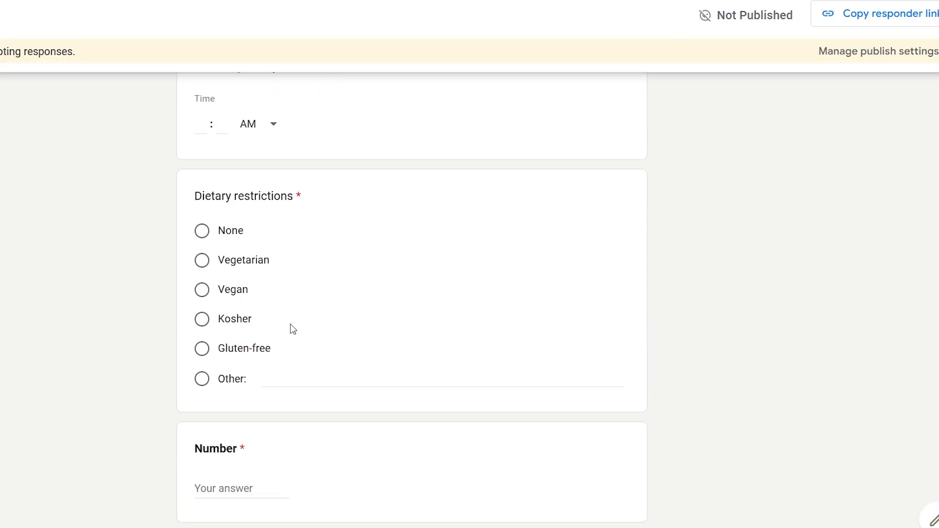
click(264, 277)
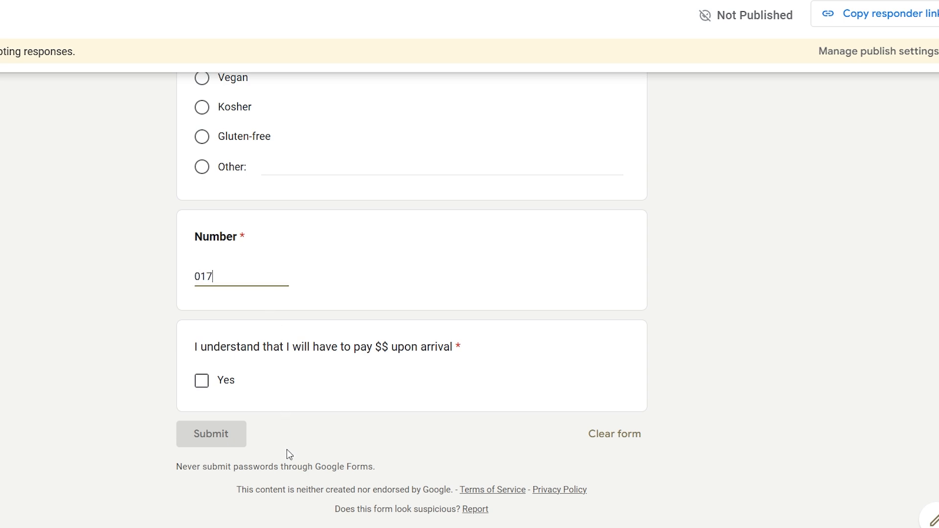
click(281, 386)
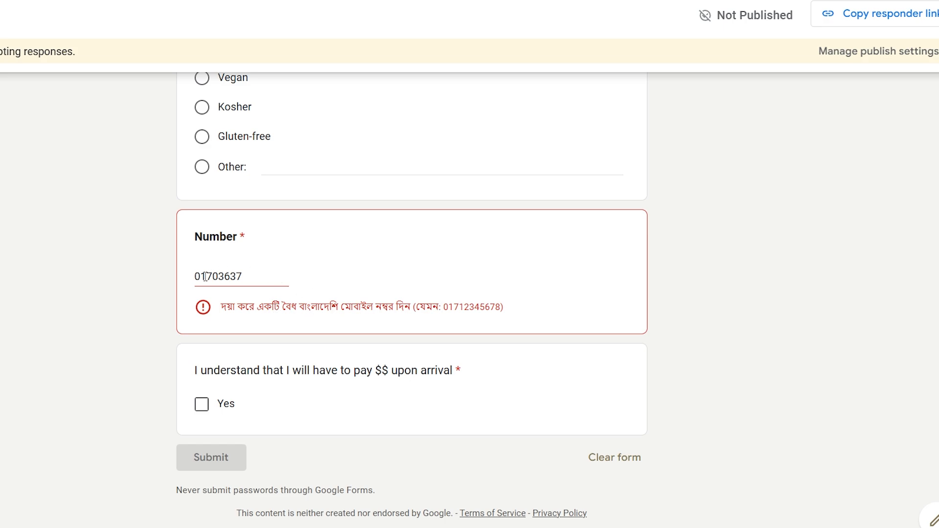
drag(201, 277, 172, 275)
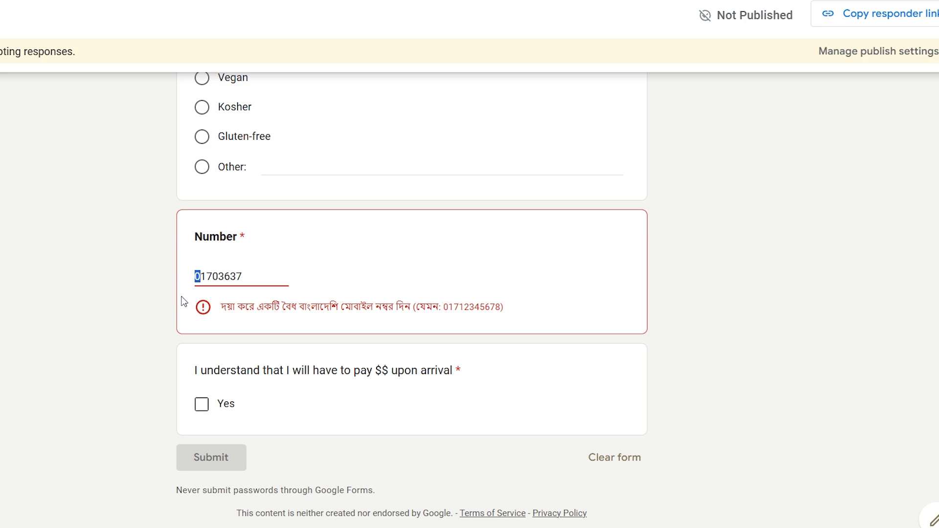
key(BackSpace)
click(290, 348)
click(249, 278)
click(284, 322)
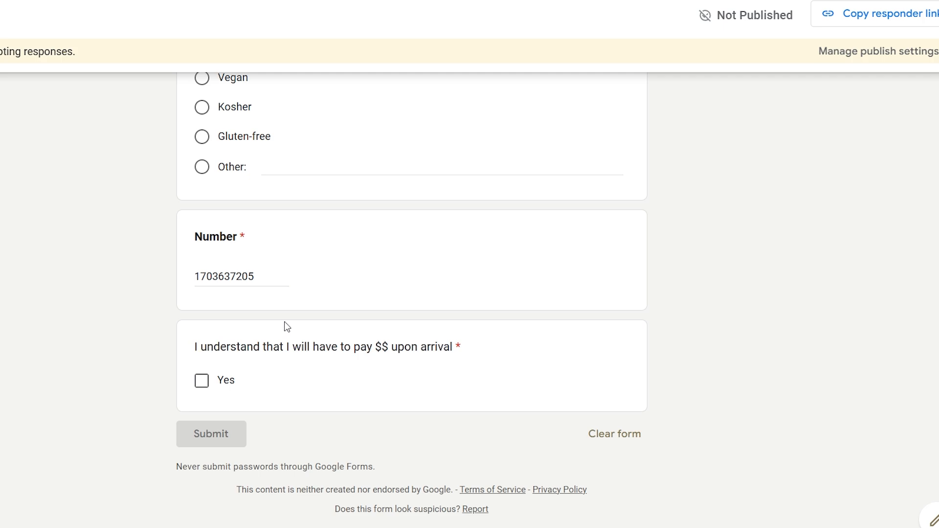
key(ctrl+shift+Tab)
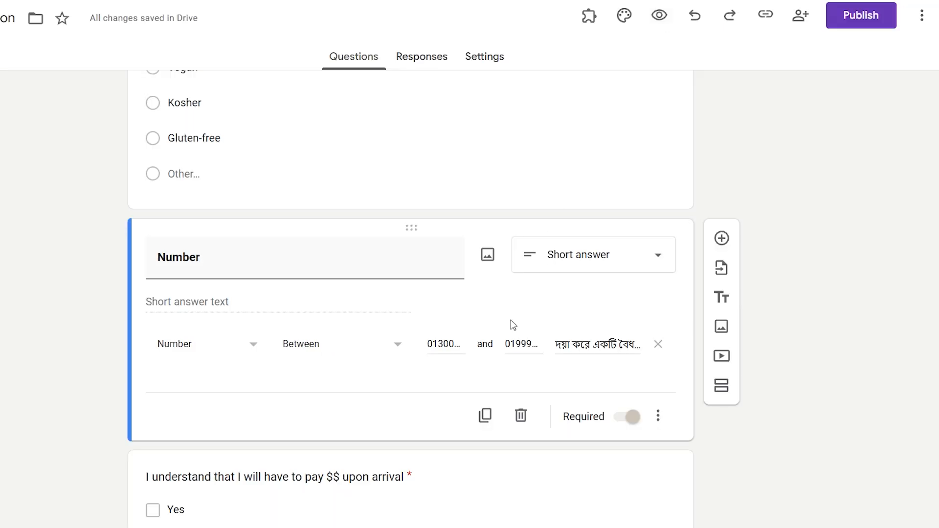
- Check the Between bounds, then delete the answer's last digit so the Bengali error reappears
click(445, 346)
click(520, 345)
key(ctrl+Tab)
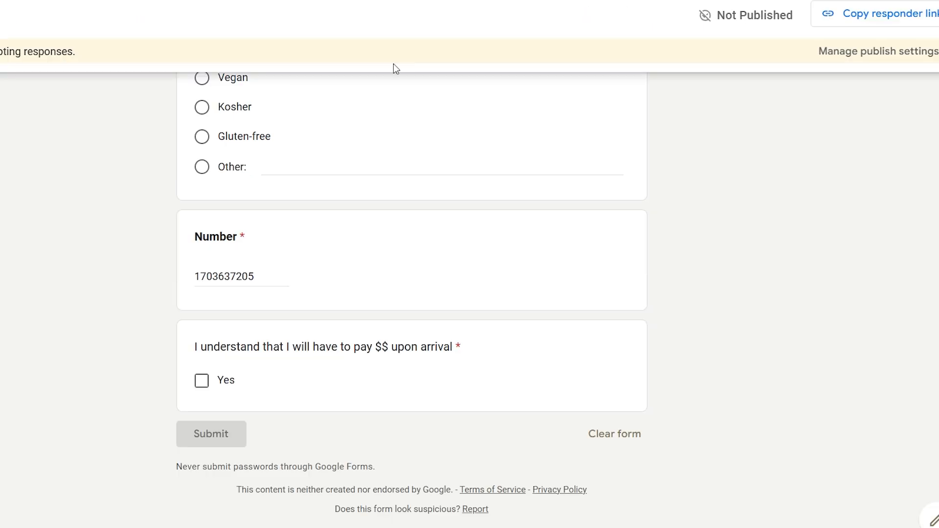
double_click(198, 277)
click(272, 278)
key(BackSpace)
click(273, 398)
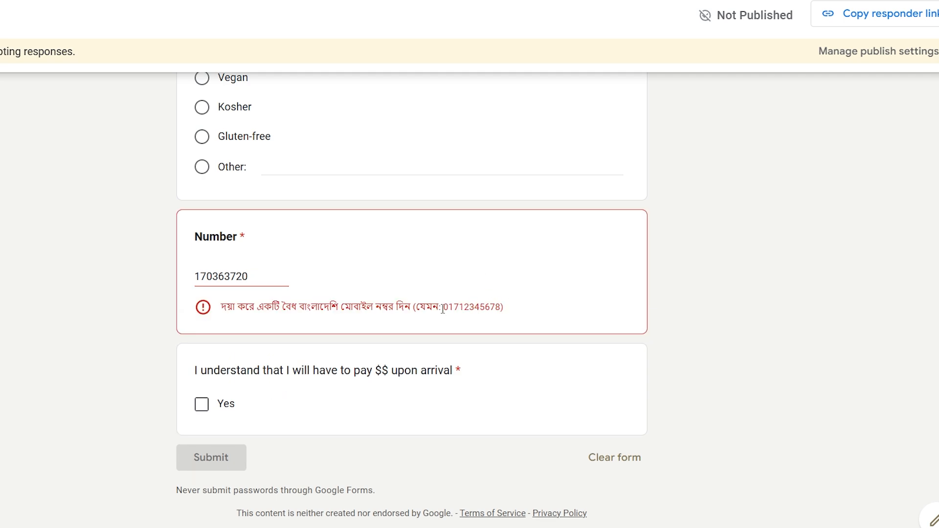
- Highlight the example number, then its last eight digits, in the Bengali error message
drag(444, 307, 501, 310)
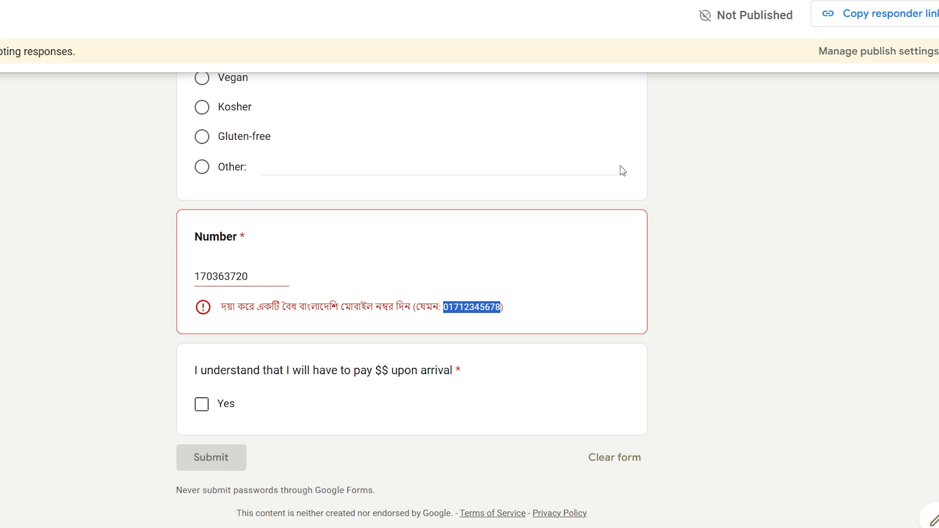
click(510, 298)
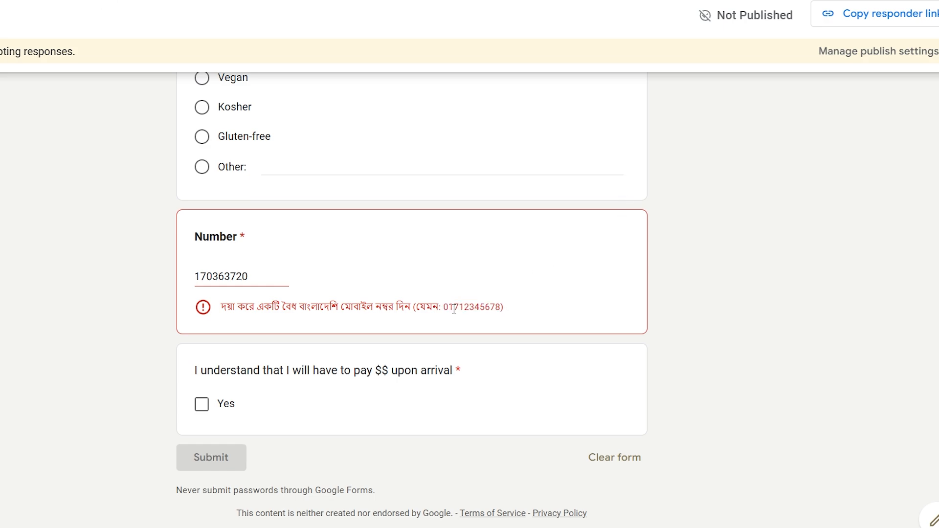
drag(458, 307, 502, 307)
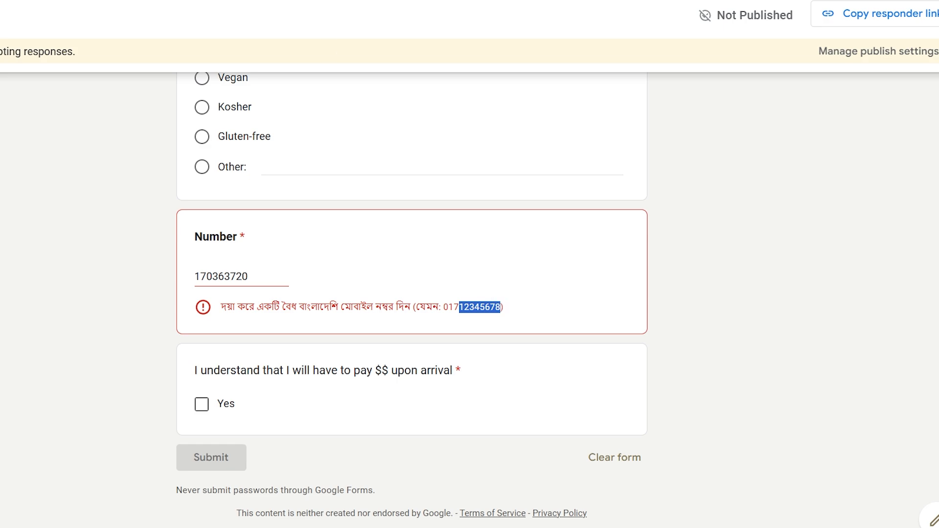
key(ctrl+Tab)
- Scroll the notes to method 2 and highlight the word Matches
scroll(394, 178, down, 3)
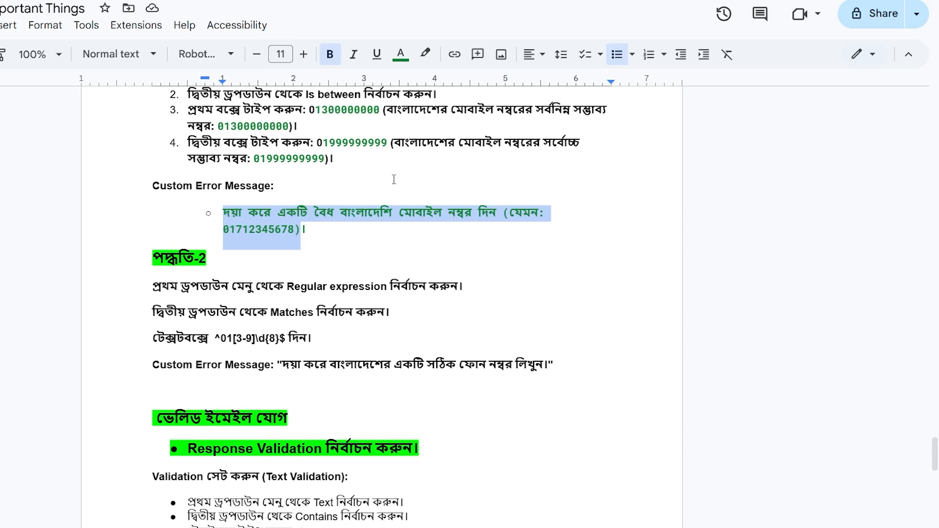
click(270, 174)
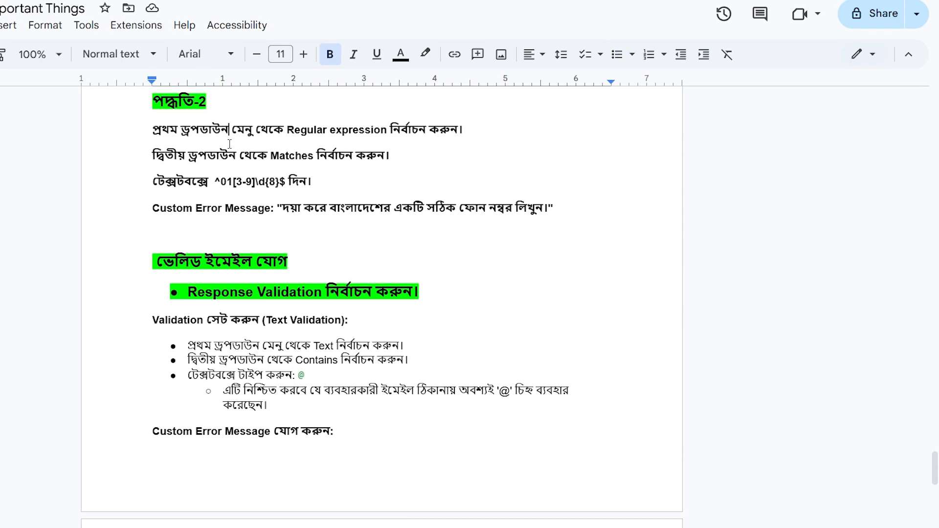
key(ctrl+Tab)
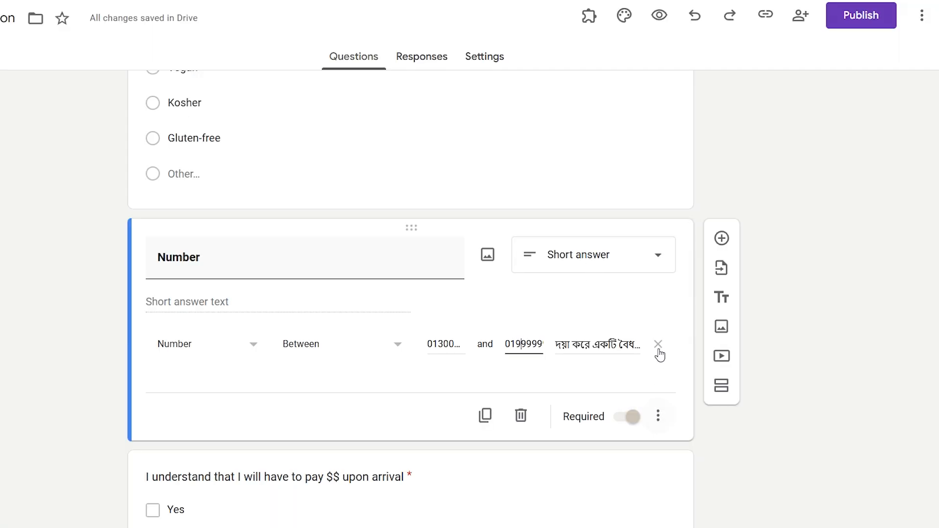
key(ctrl+Tab)
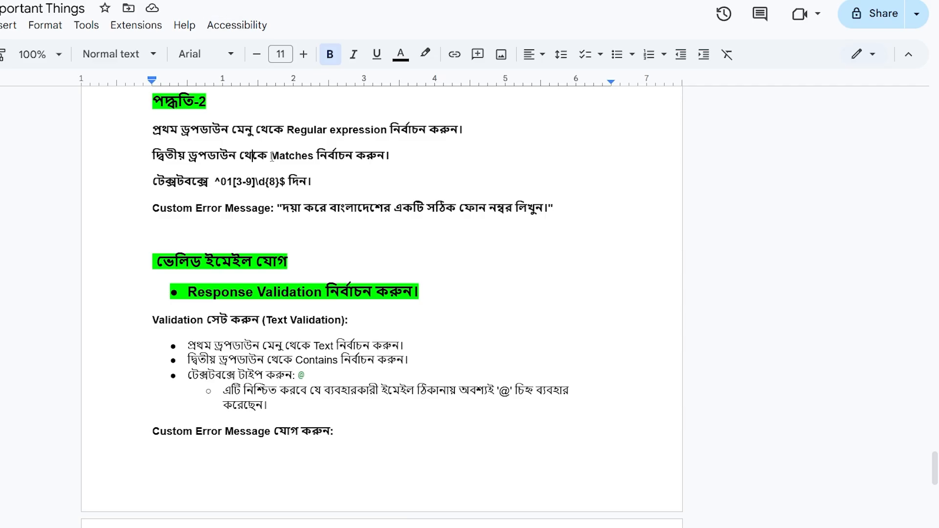
drag(270, 156, 313, 157)
key(ctrl+Tab)
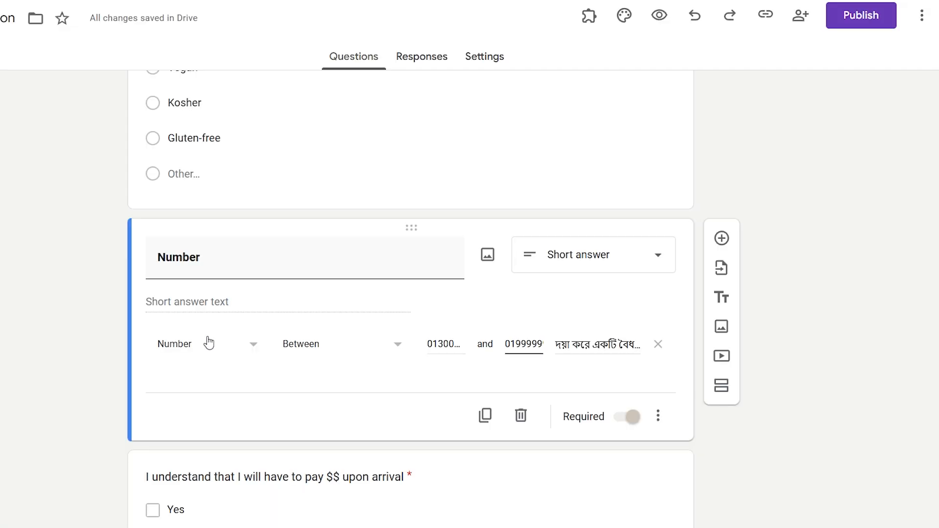
- Switch Number's validation to Regular expression with the Matches condition
click(207, 342)
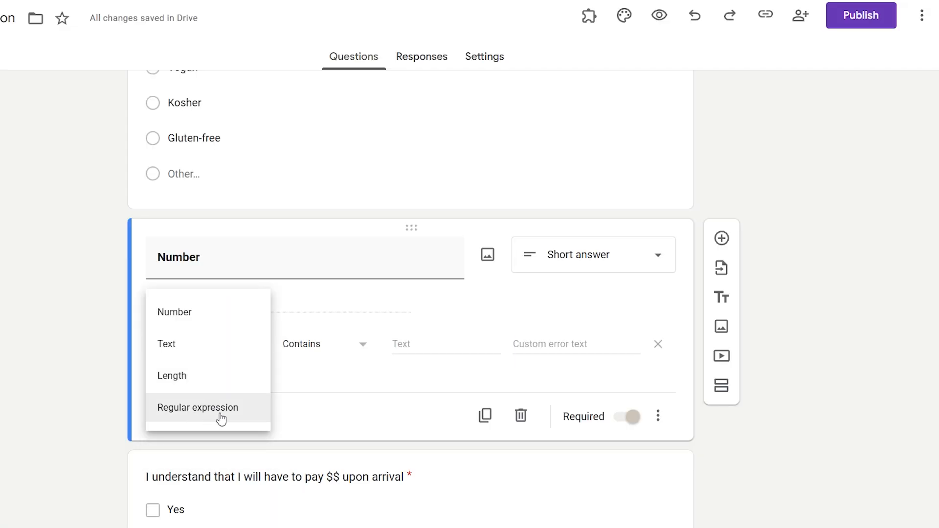
click(217, 416)
click(321, 357)
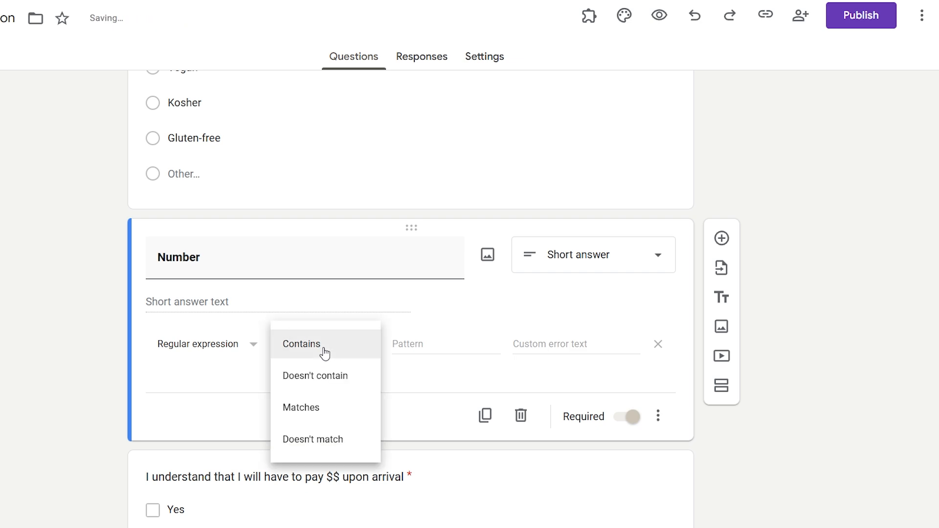
click(331, 413)
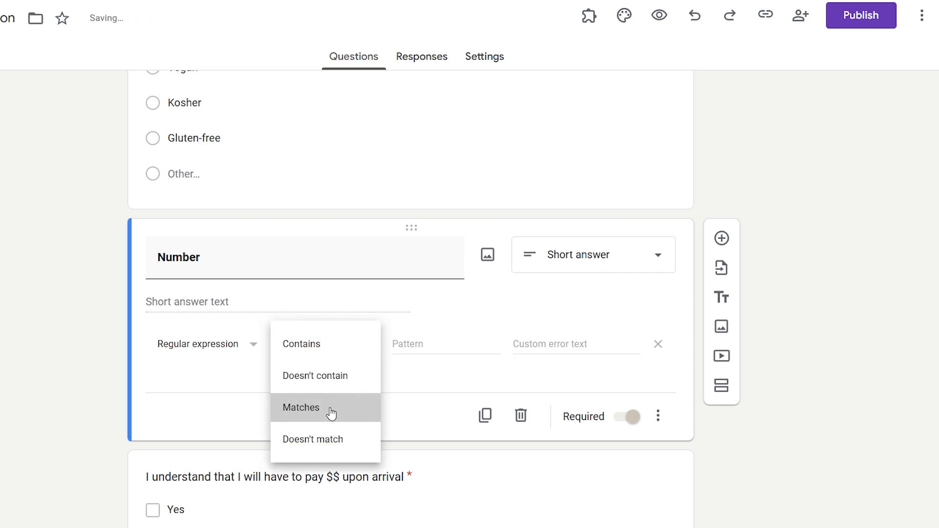
click(420, 343)
- Copy the regex ^01[3-9]\d{8}$ from the notes into the Pattern field
key(alt+Tab)
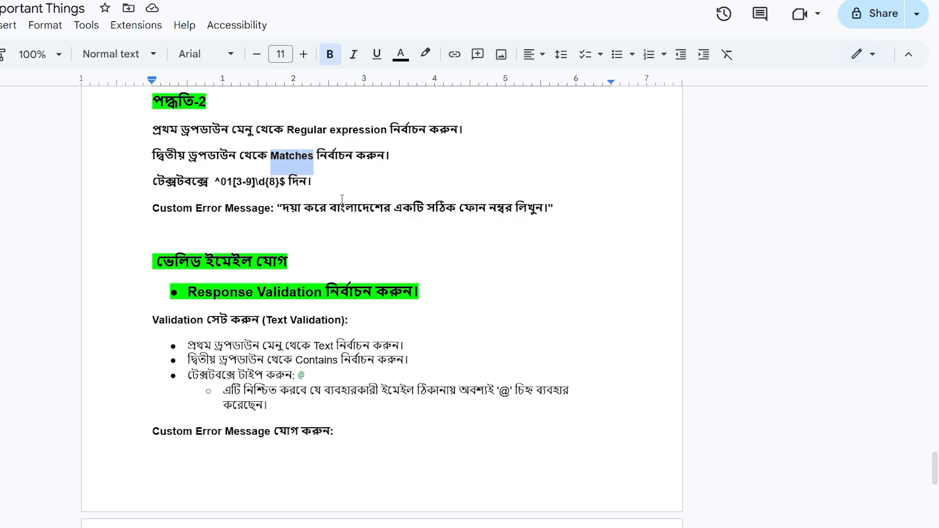
drag(285, 182, 217, 182)
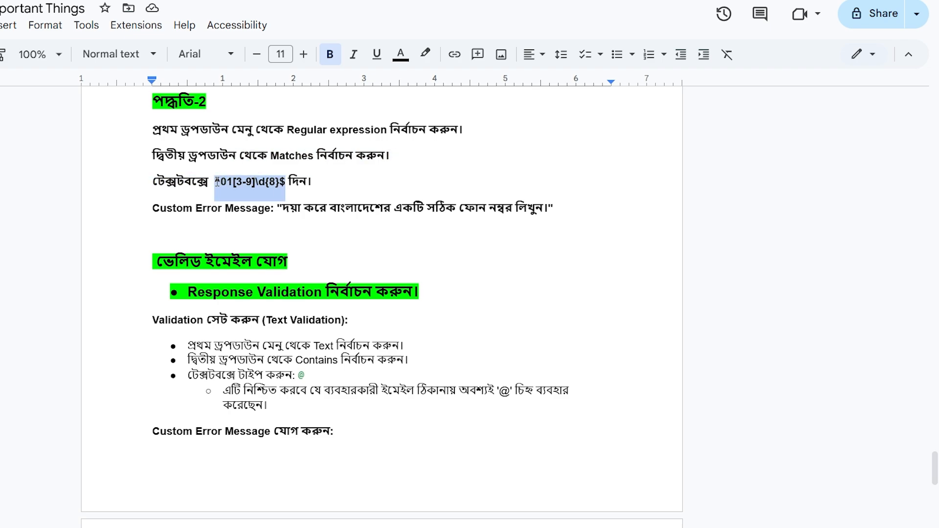
key(ctrl+c)
key(alt+Tab)
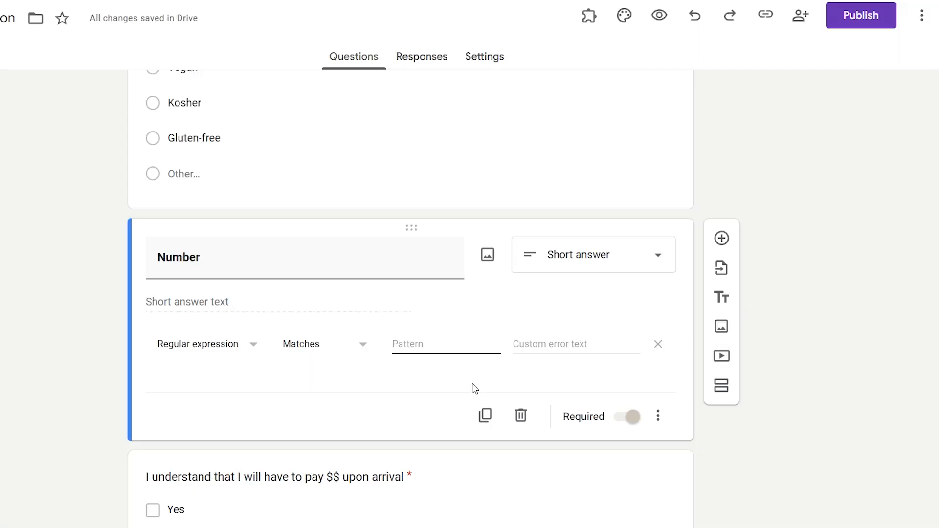
key(ctrl+v)
- Highlight the 01 prefix, the 3-9 range and the digit count within the regex
key(alt+Tab)
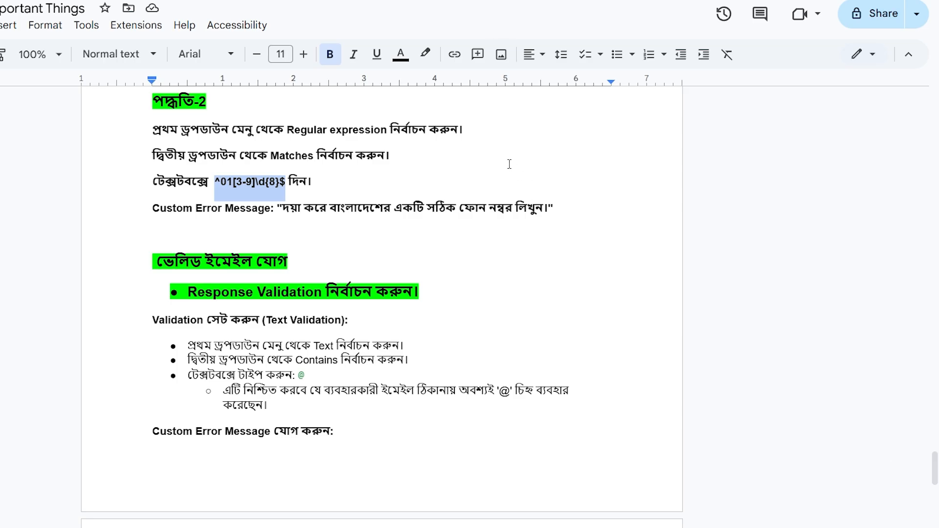
click(233, 182)
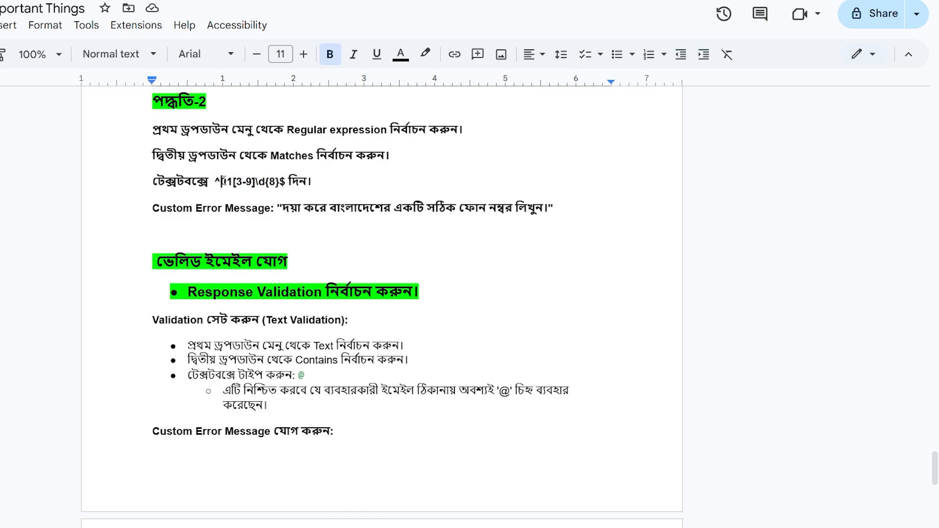
drag(221, 182, 252, 182)
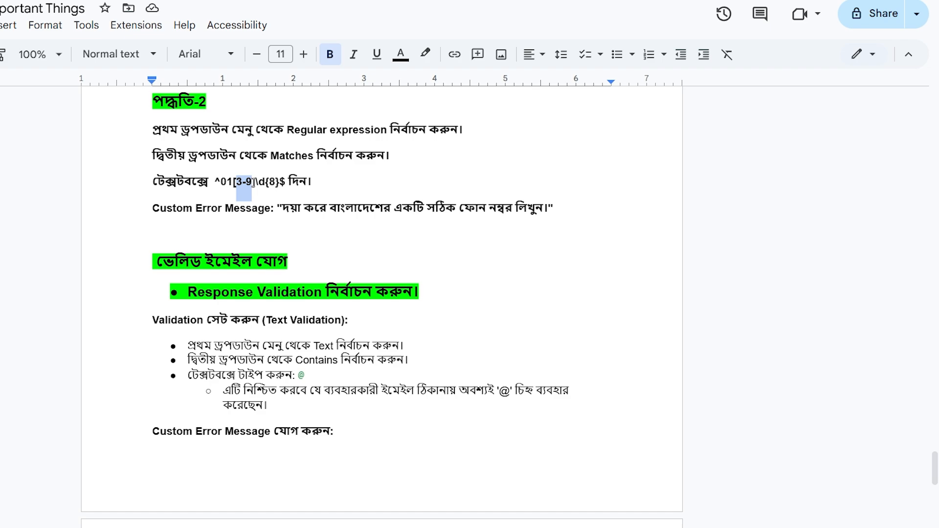
click(264, 182)
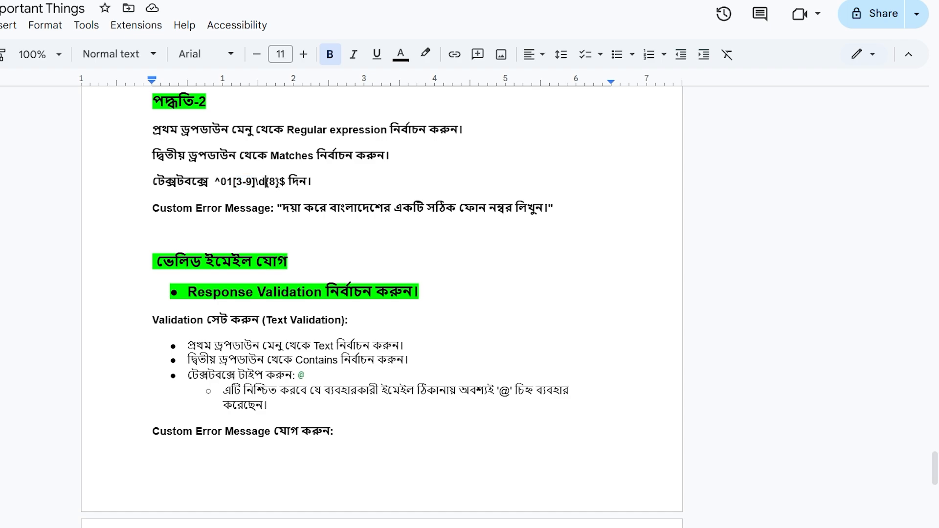
drag(286, 182, 222, 179)
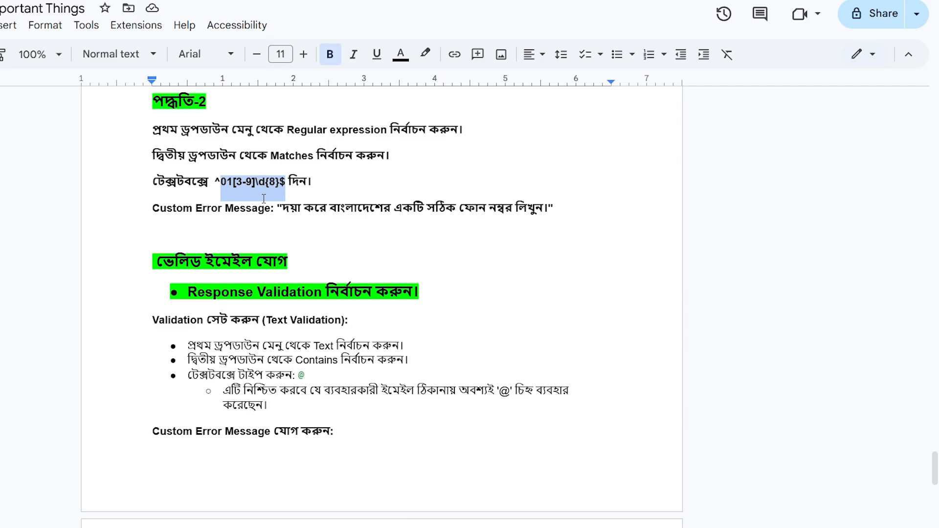
- Copy the Bengali phone-number error message from the notes
scroll(262, 337, down, 3)
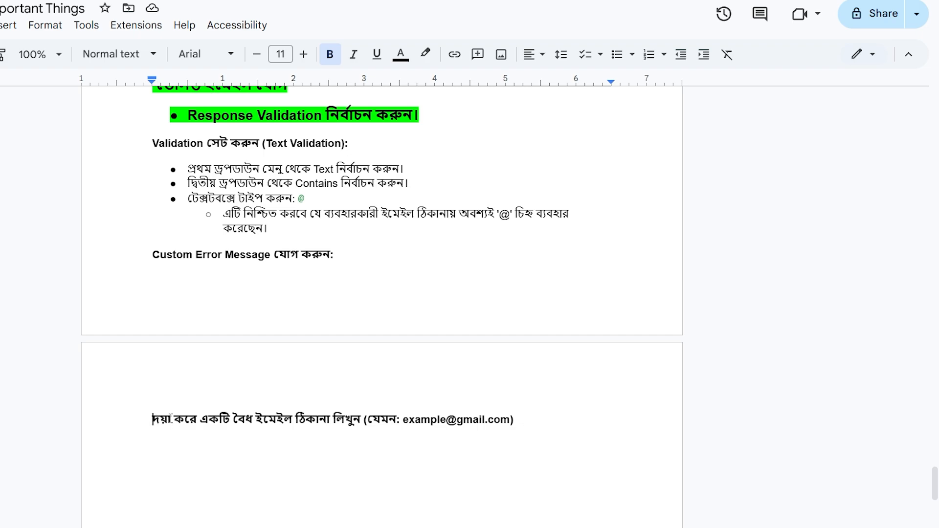
drag(152, 421, 472, 421)
scroll(314, 222, up, 1)
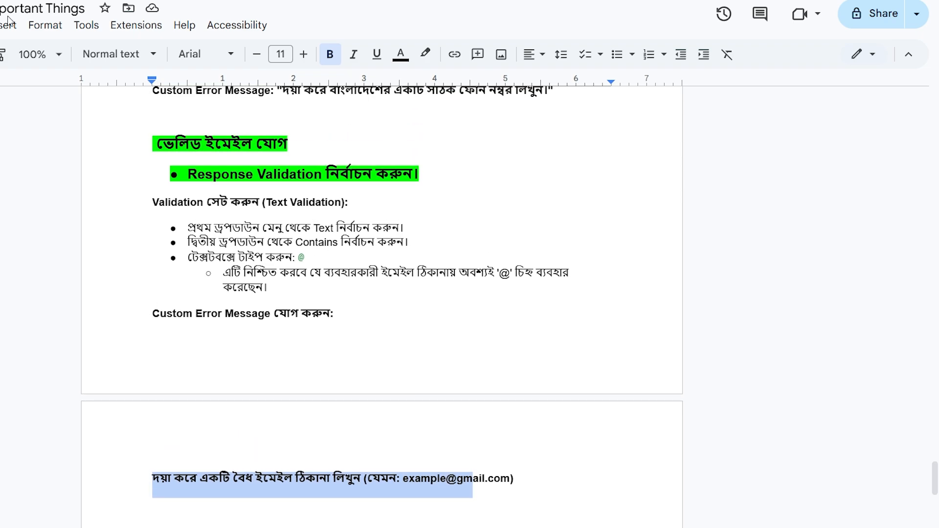
scroll(313, 222, up, 3)
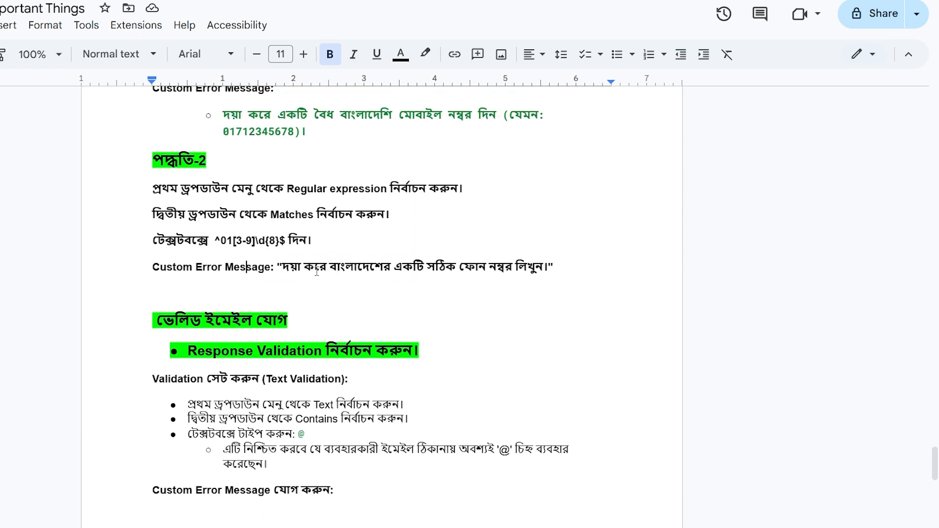
drag(282, 266, 542, 266)
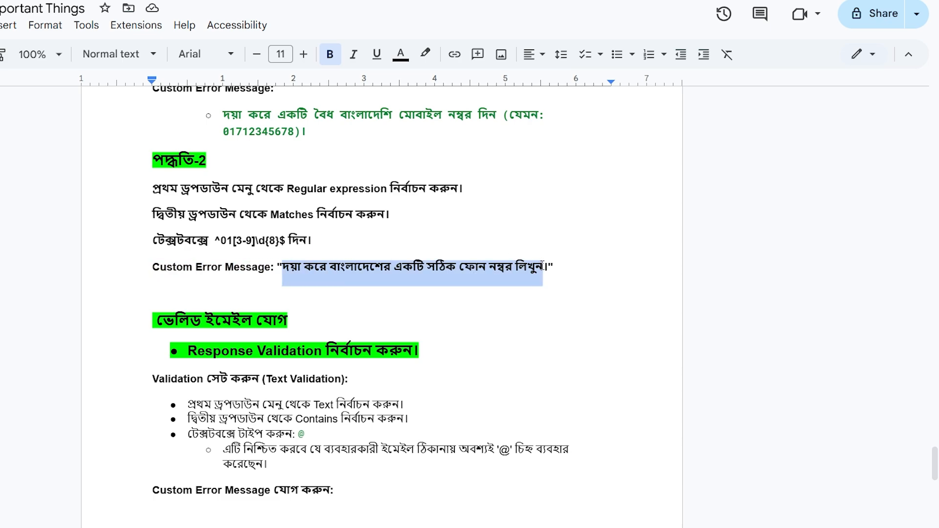
key(ctrl+c)
key(alt+Tab)
- Paste the Bengali error message into the Number validation's custom error text
click(552, 349)
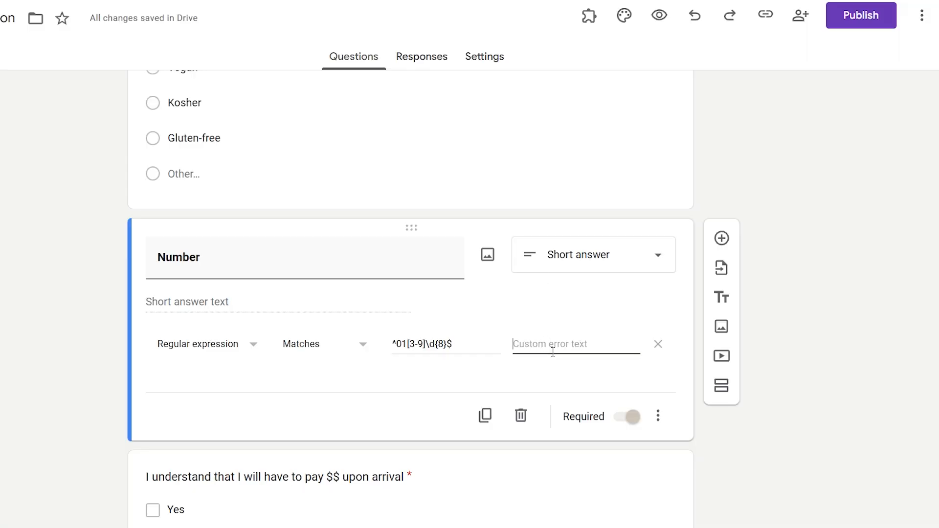
key(ctrl+v)
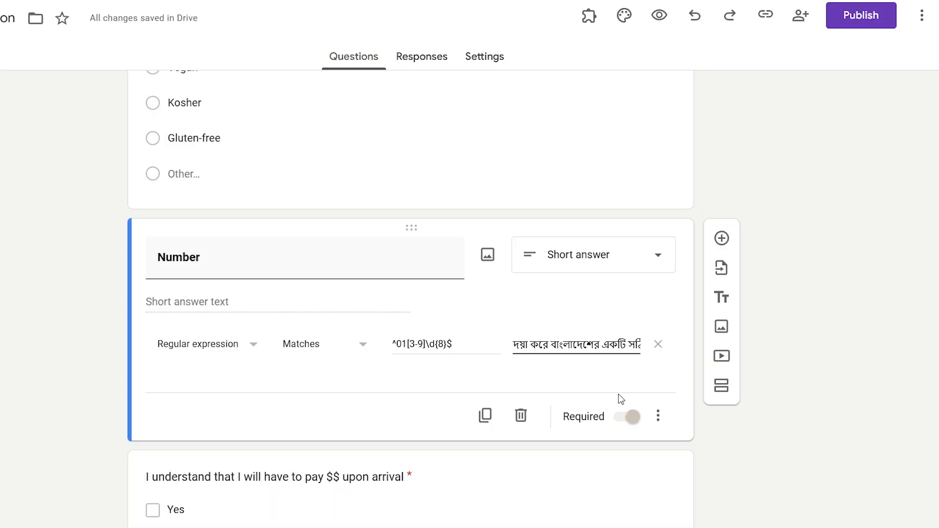
click(658, 16)
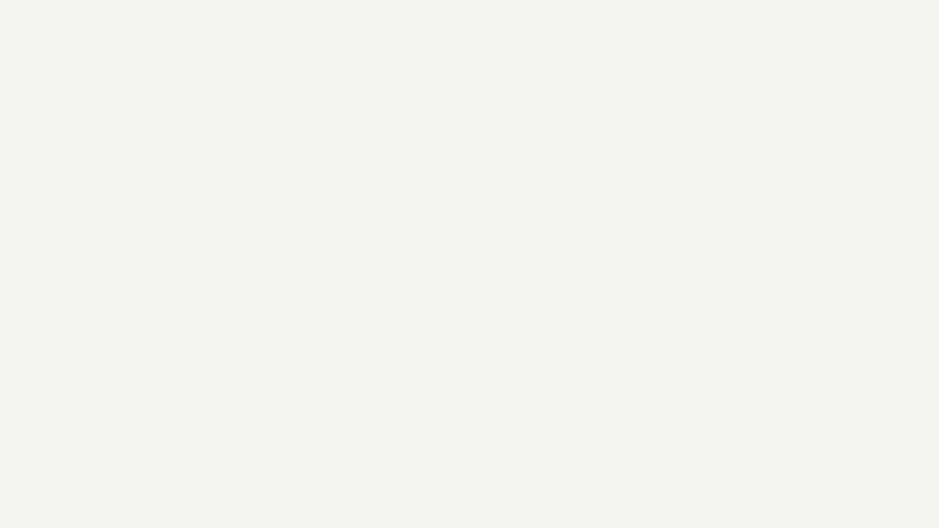
scroll(409, 283, down, 15)
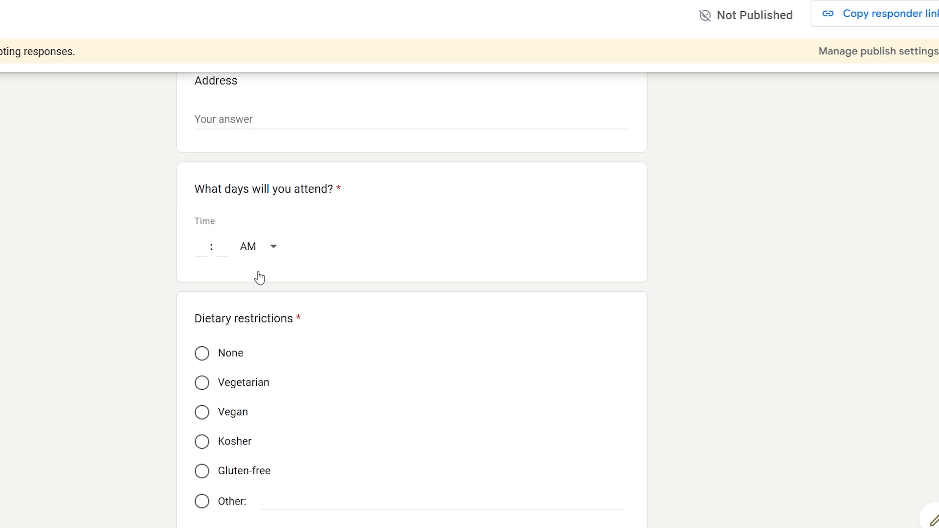
click(255, 327)
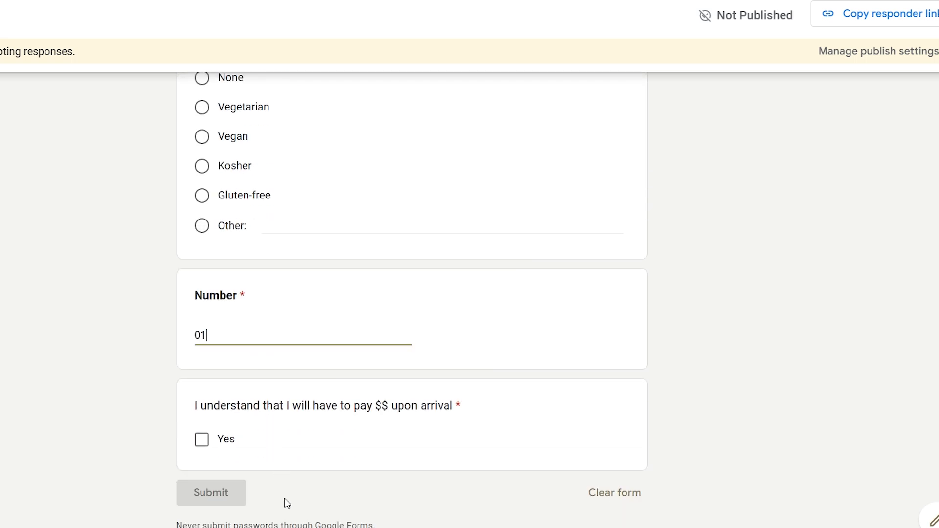
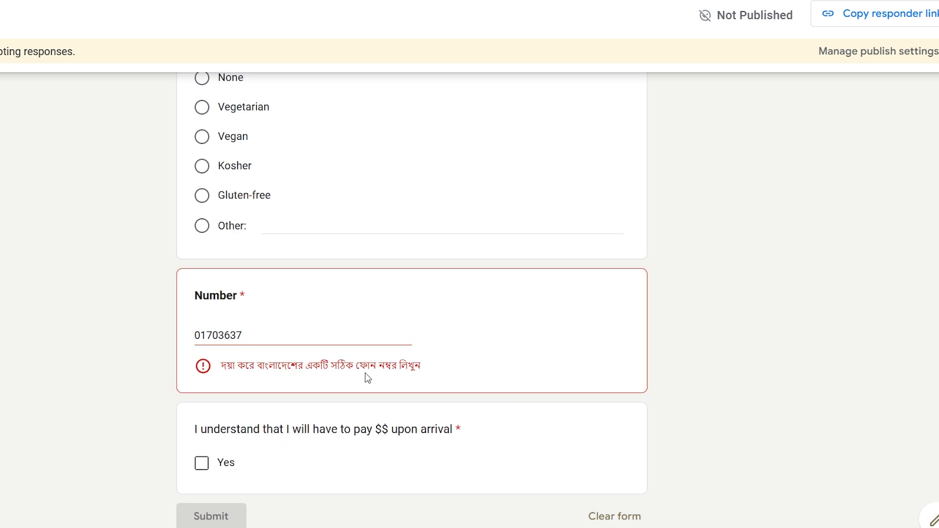
click(259, 342)
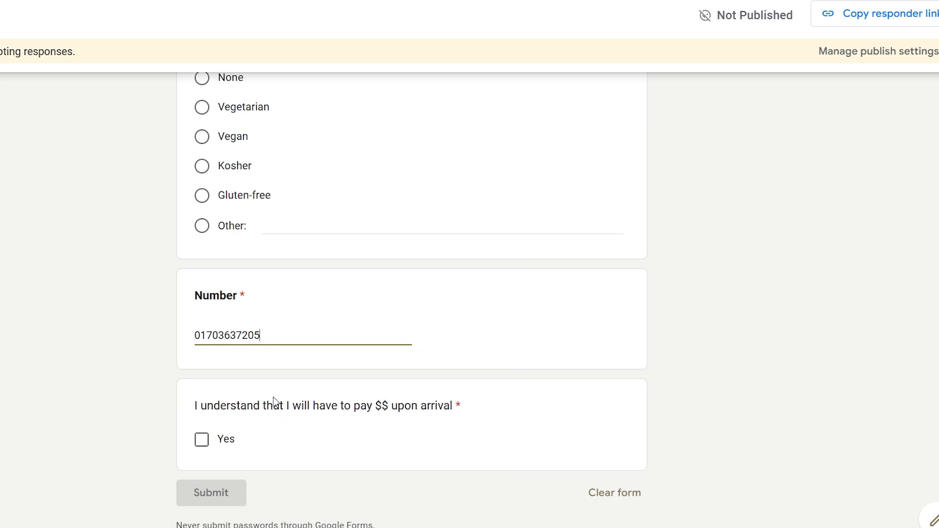
click(201, 335)
key(BackSpace)
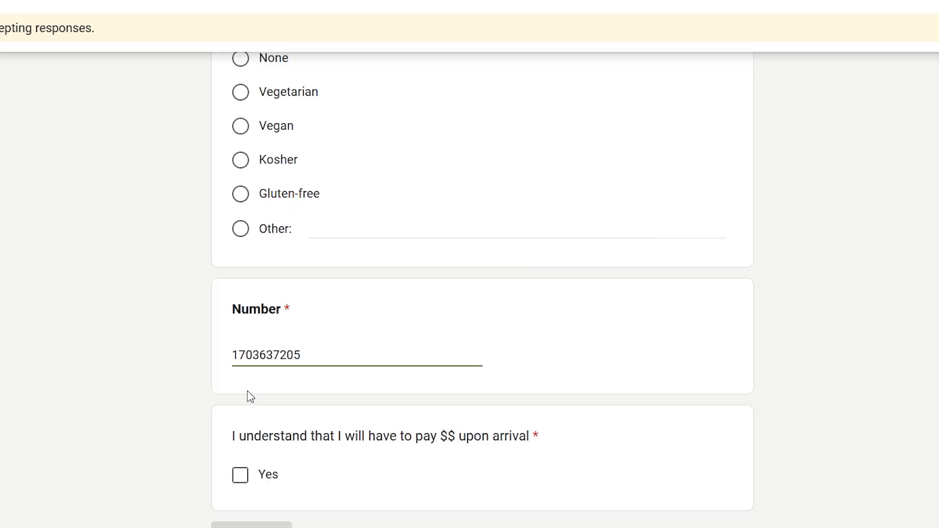
scroll(274, 403, up, 1)
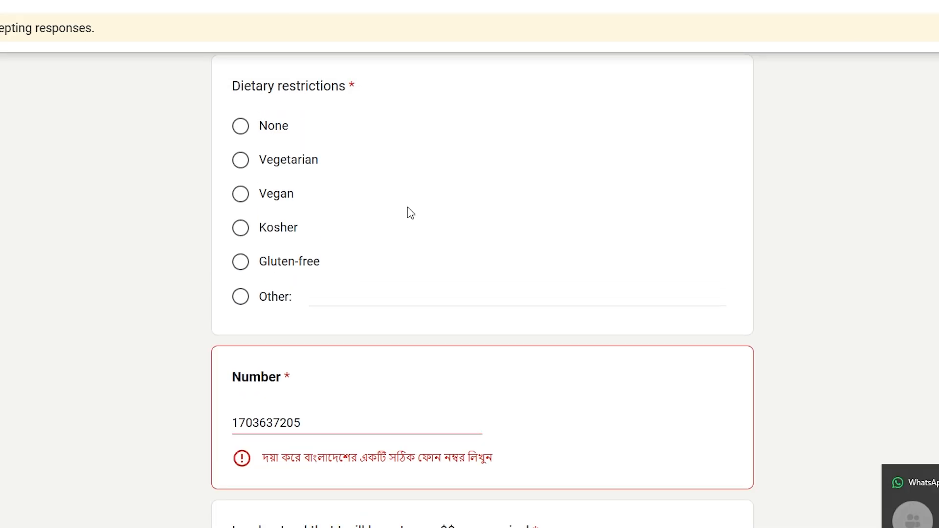
scroll(410, 218, down, 3)
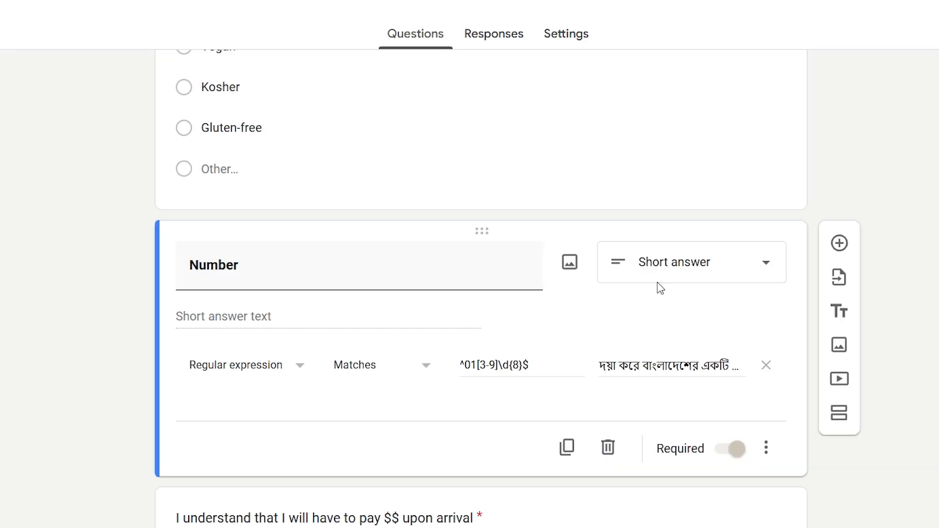
- Check the 01 prefix in the Number regex, then collapse the card via the payment question
click(477, 365)
drag(462, 366, 476, 365)
scroll(560, 327, up, 3)
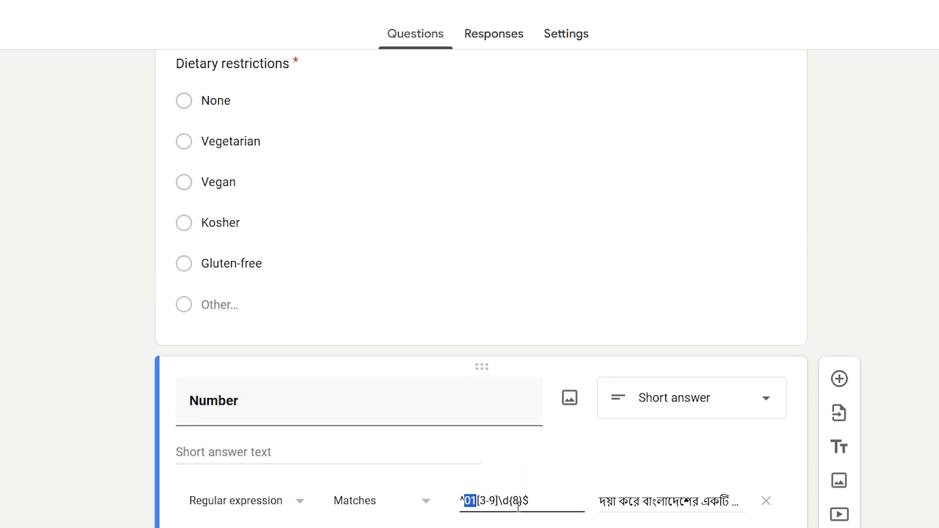
scroll(598, 436, up, 19)
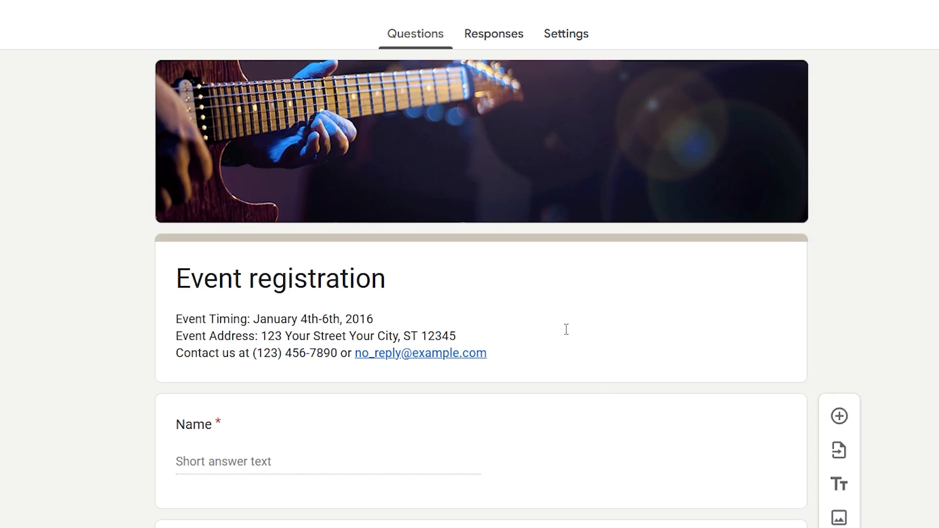
scroll(566, 332, down, 12)
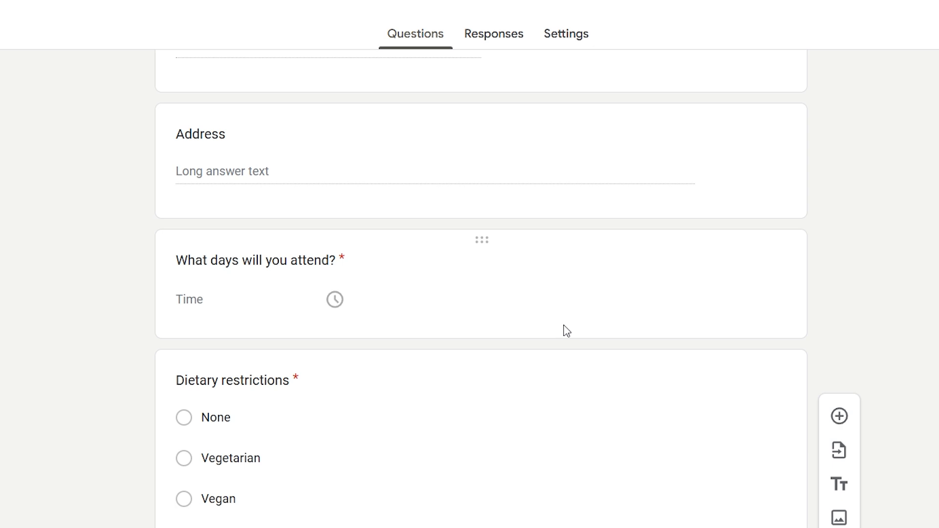
scroll(563, 279, down, 6)
scroll(563, 278, down, 5)
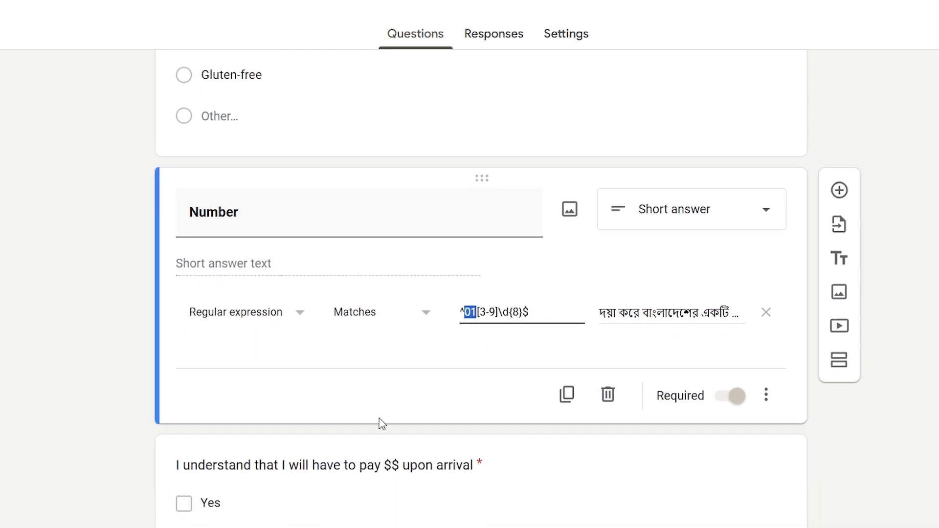
click(273, 506)
click(540, 454)
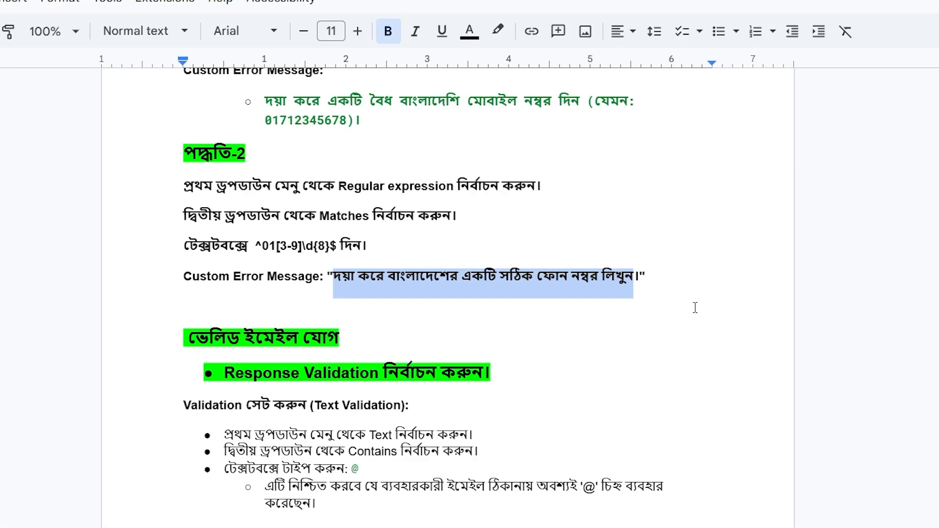
scroll(664, 374, up, 5)
scroll(551, 396, down, 15)
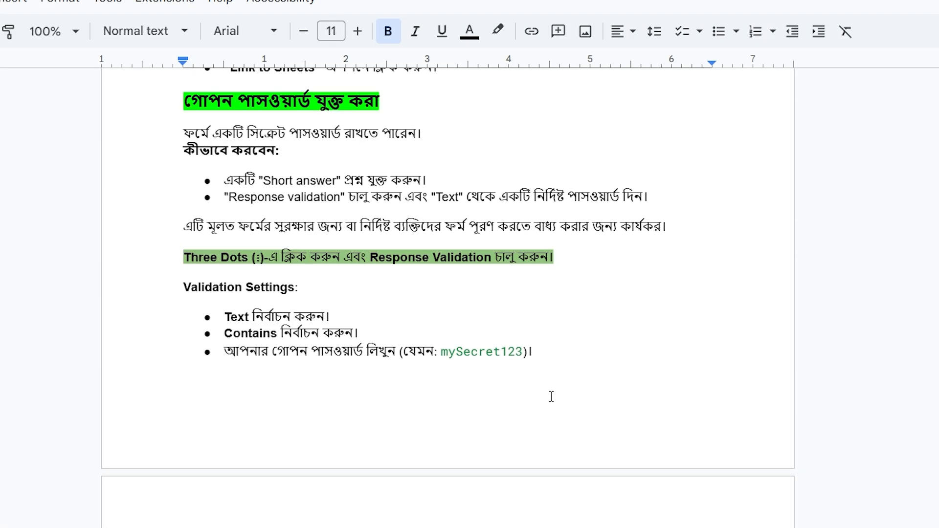
scroll(551, 397, up, 10)
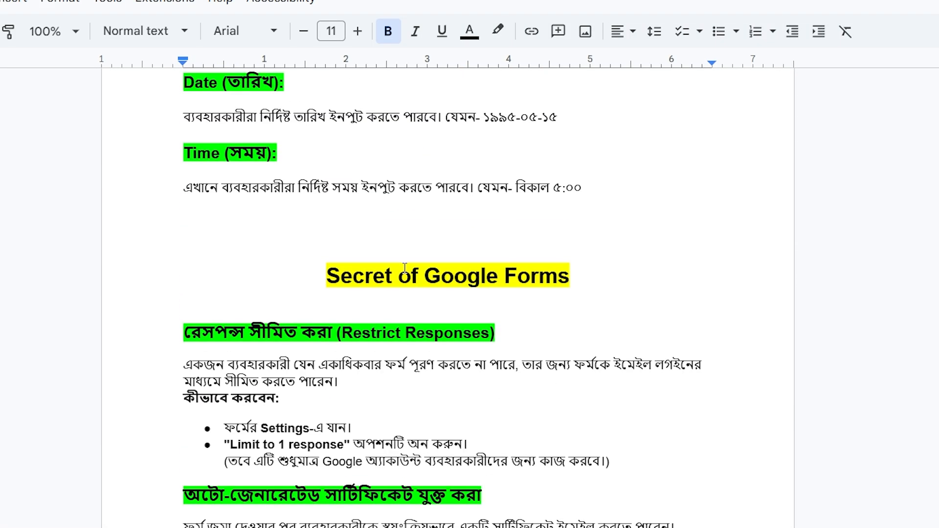
triple_click(404, 268)
click(297, 330)
drag(332, 333, 182, 327)
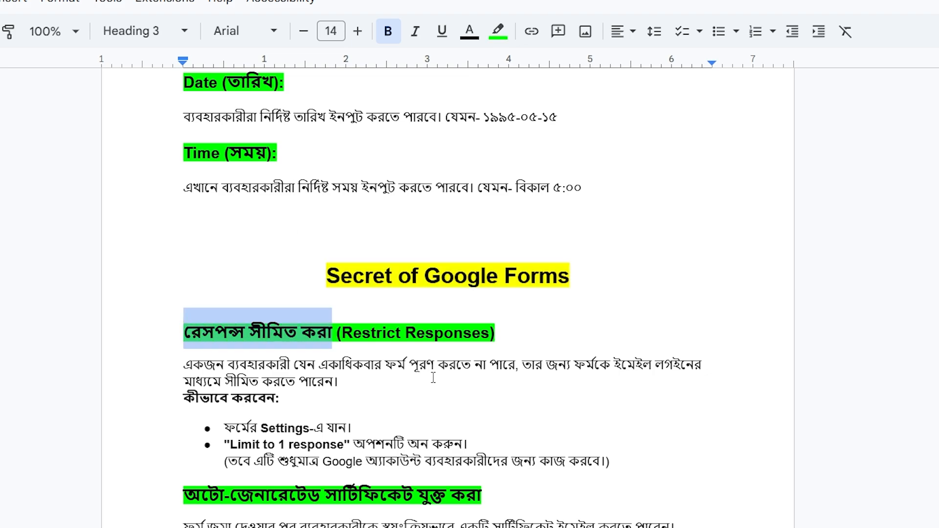
scroll(433, 362, down, 1)
drag(386, 296, 512, 300)
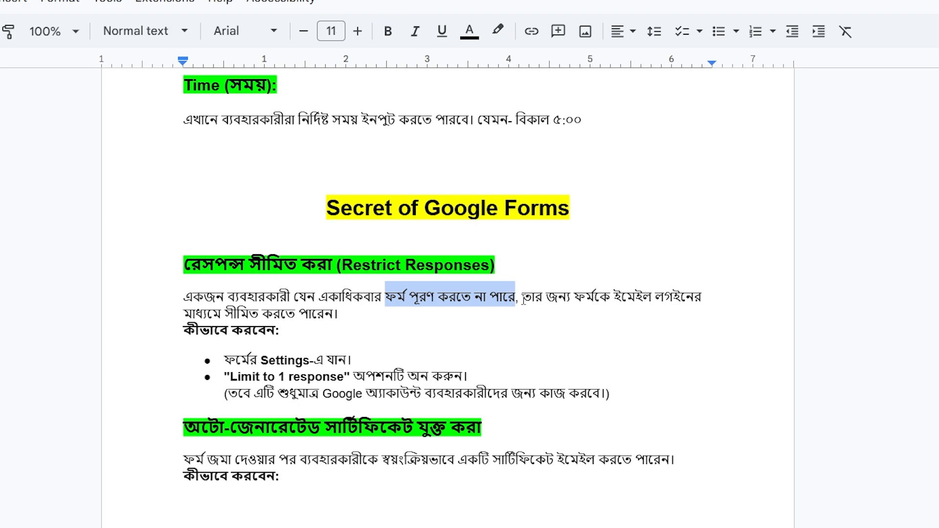
click(523, 299)
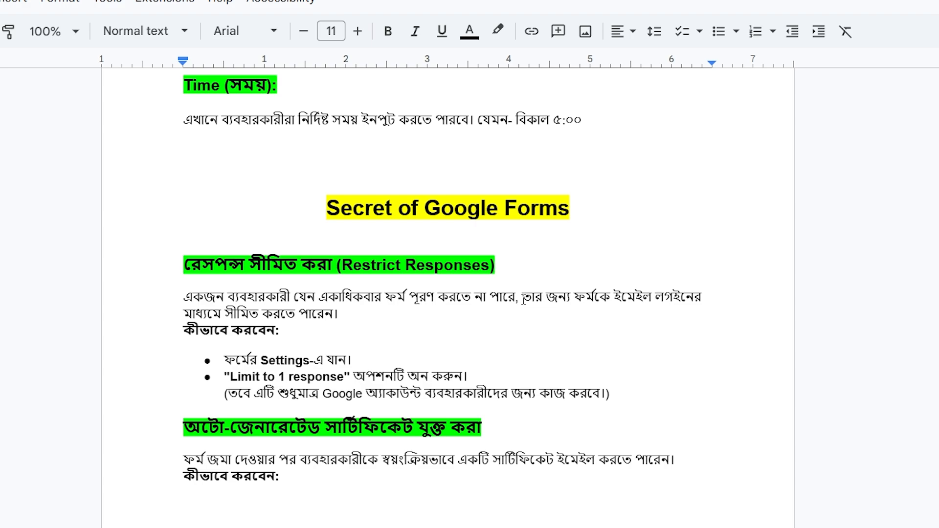
drag(523, 299, 600, 307)
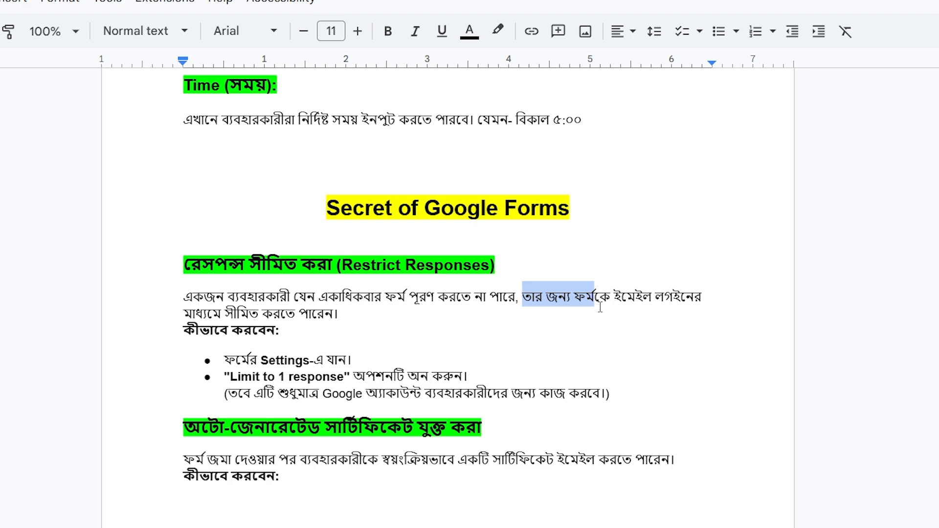
click(600, 306)
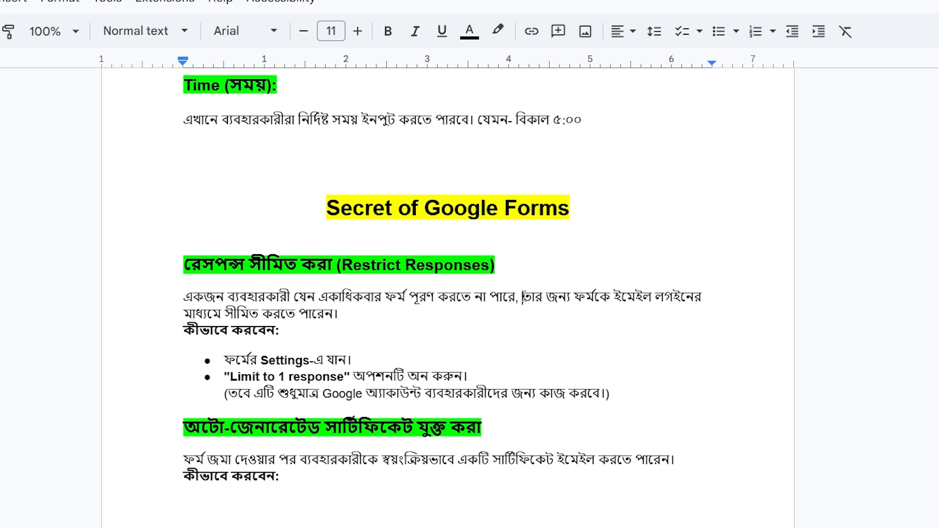
drag(523, 298, 343, 318)
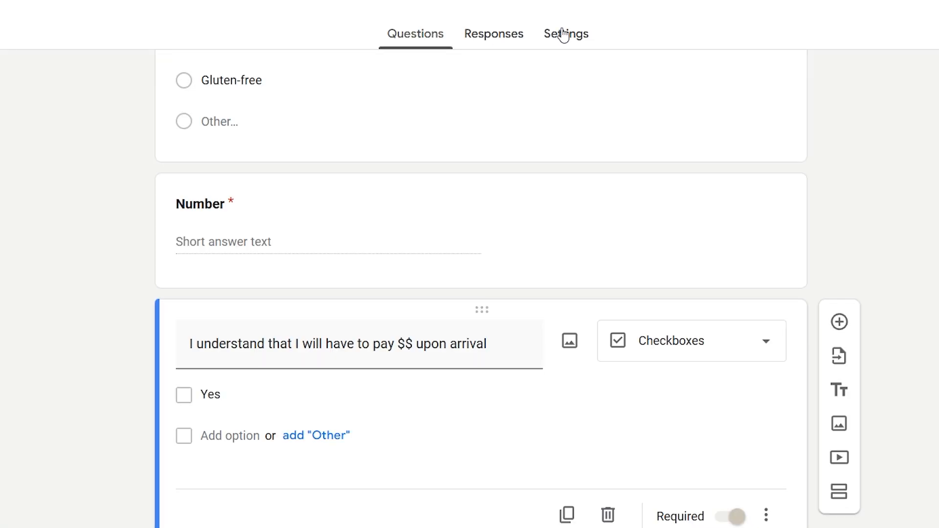
- Turn on Limit to 1 response under Settings > Responses, then return to the notes
click(566, 36)
scroll(470, 337, down, 3)
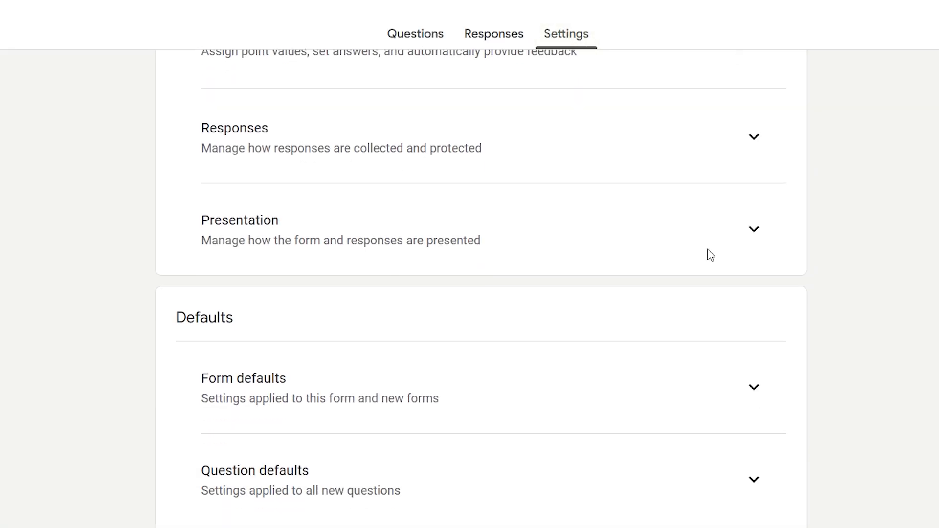
click(755, 140)
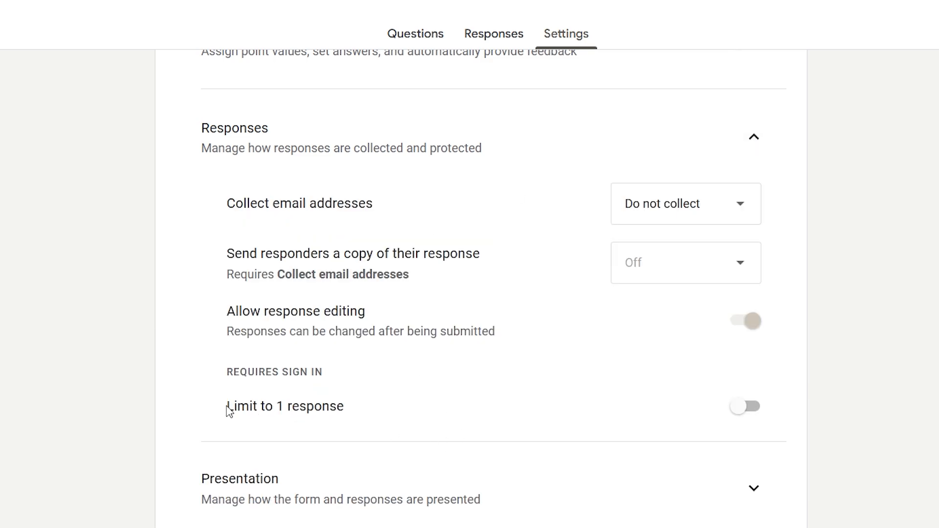
drag(219, 408, 361, 417)
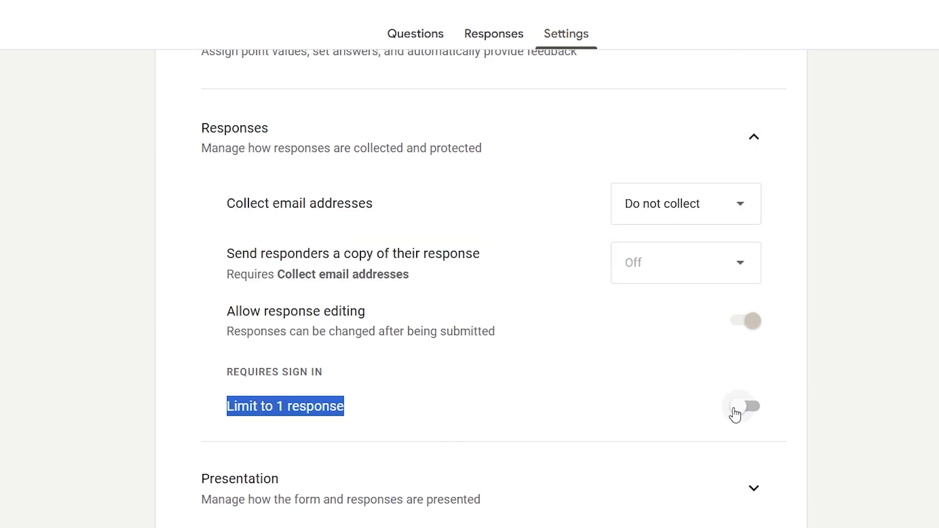
click(739, 410)
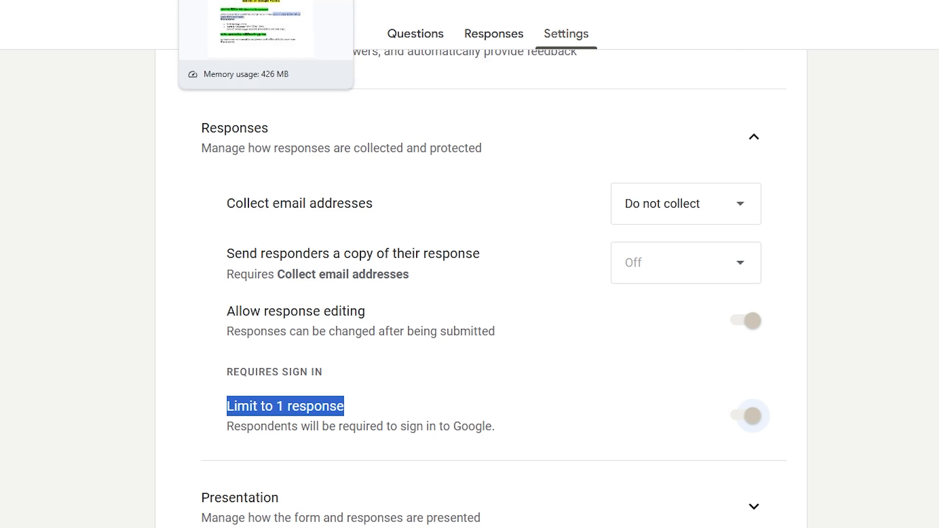
click(220, 1)
scroll(432, 383, down, 3)
click(309, 160)
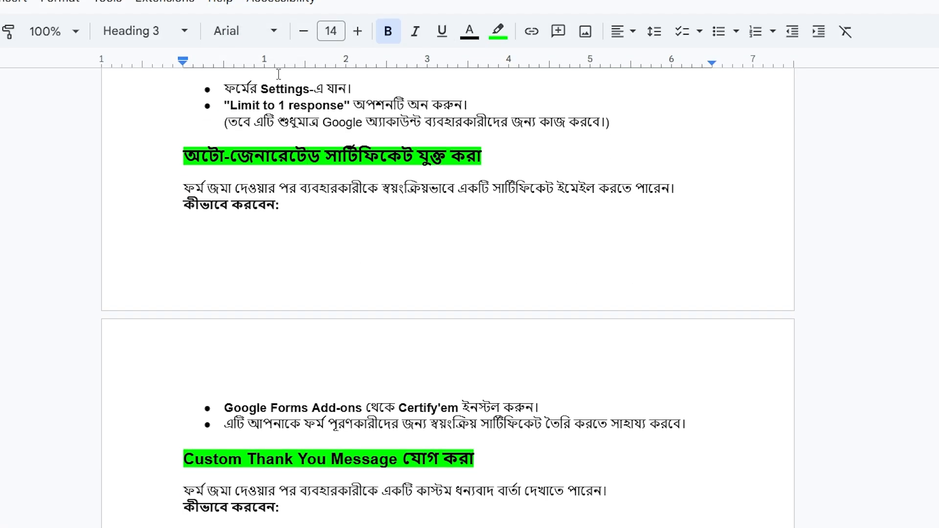
click(452, 162)
drag(183, 156, 484, 168)
click(331, 189)
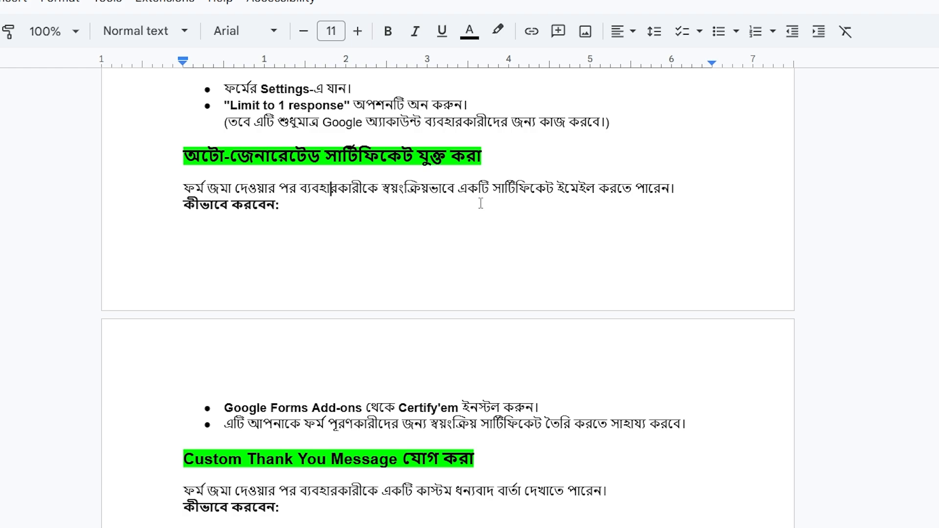
drag(458, 189, 608, 202)
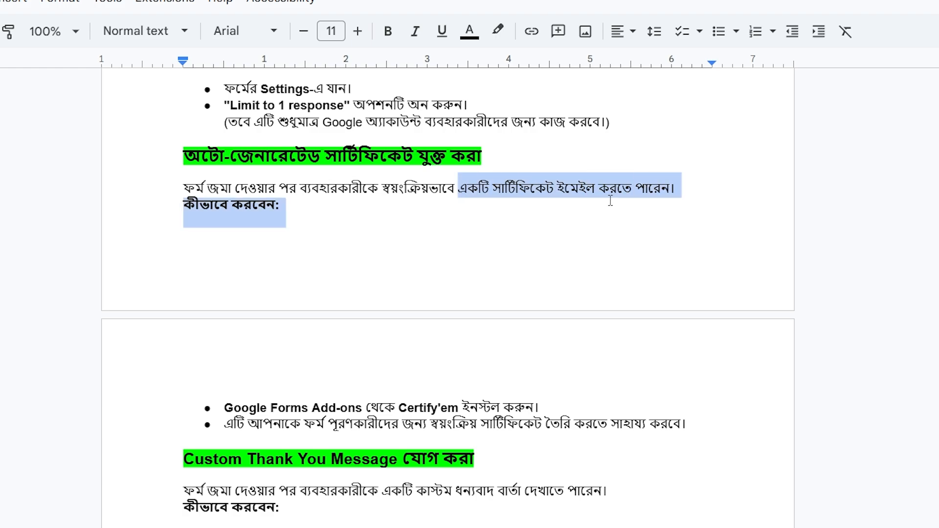
click(340, 163)
drag(340, 162, 415, 161)
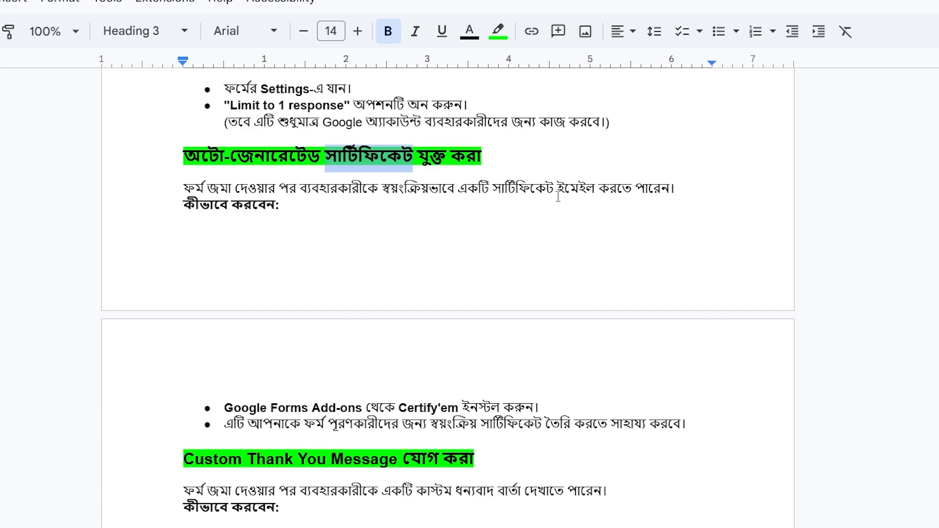
drag(561, 190, 653, 199)
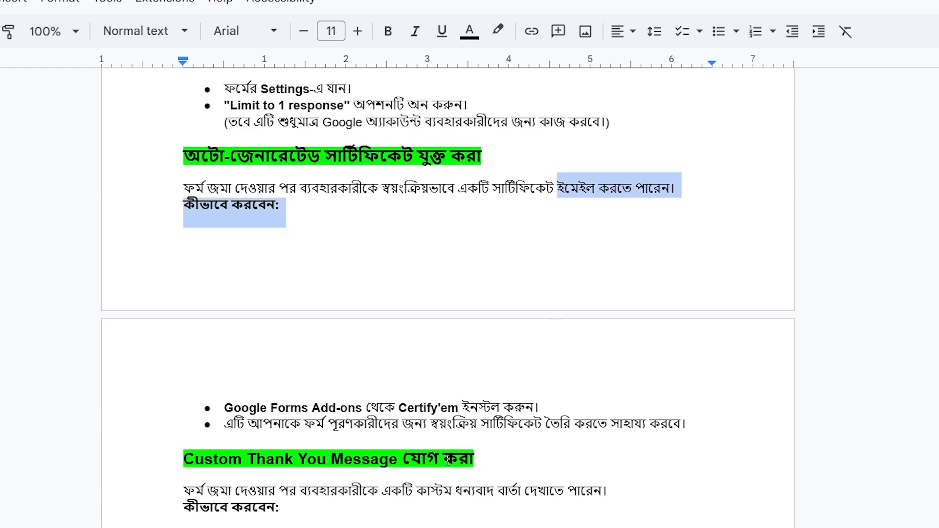
click(424, 410)
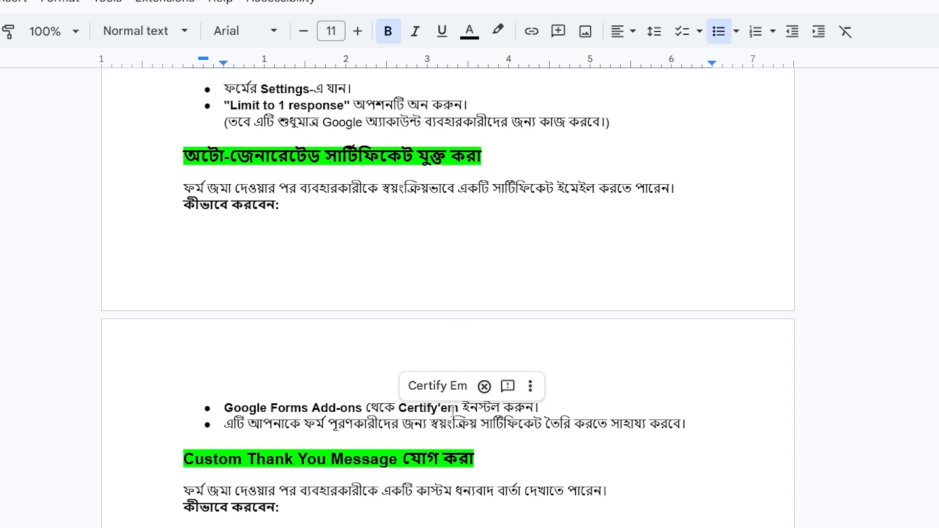
drag(462, 402, 399, 408)
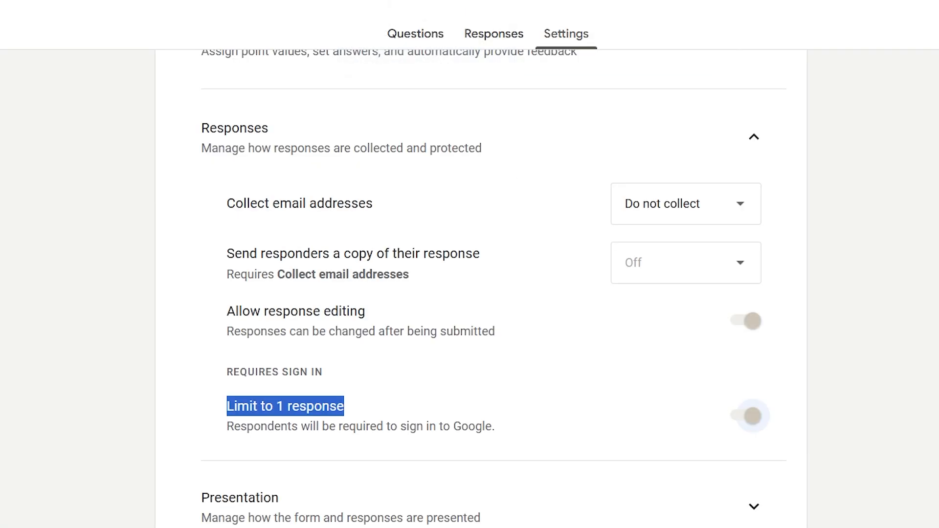
- Search the add-on Marketplace for Certify'em and browse its listing
click(913, 25)
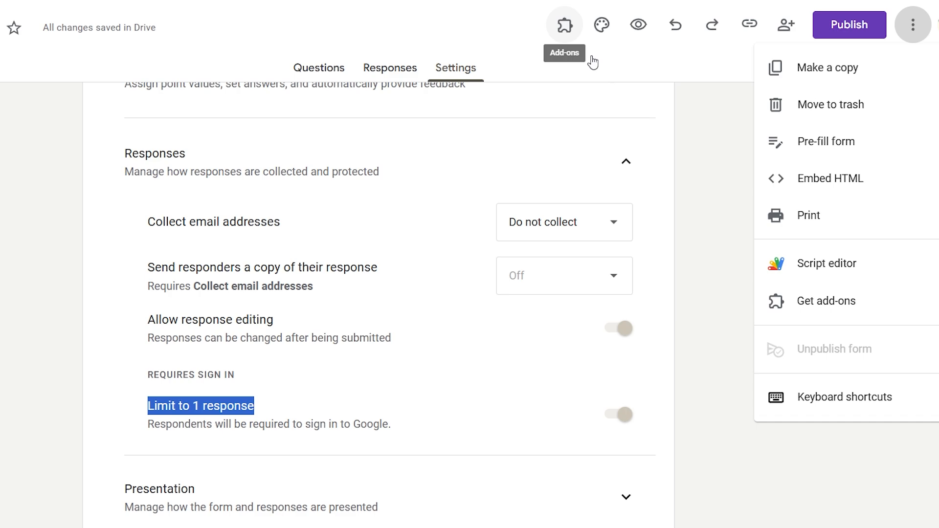
click(826, 314)
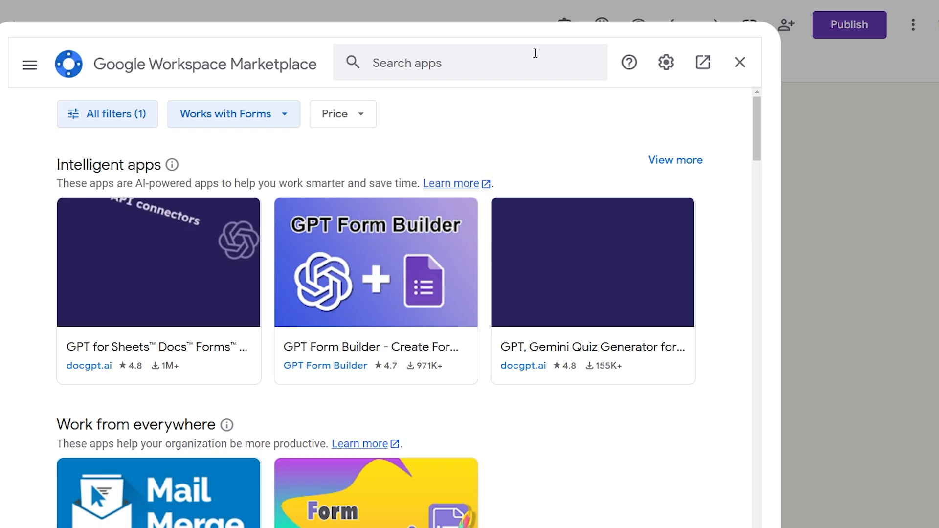
click(377, 62)
text(Certify'em)
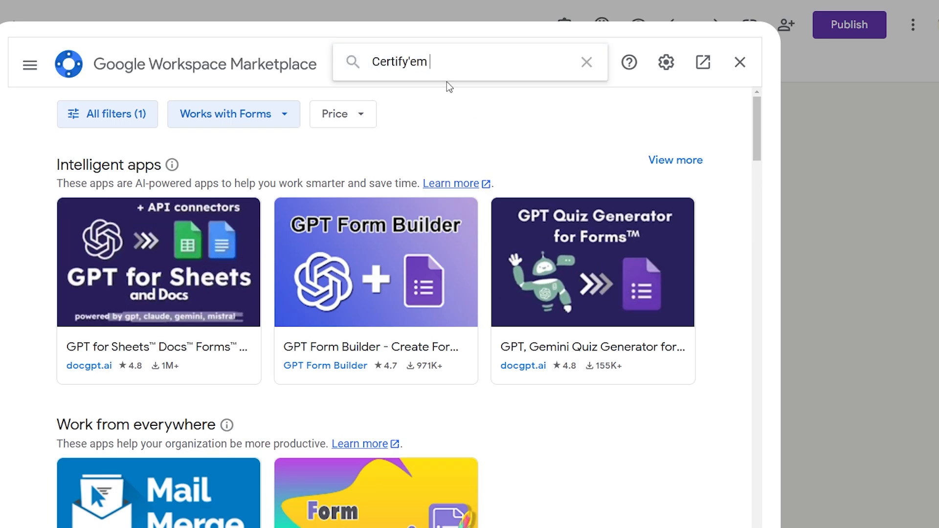
key(BackSpace)
key(Return)
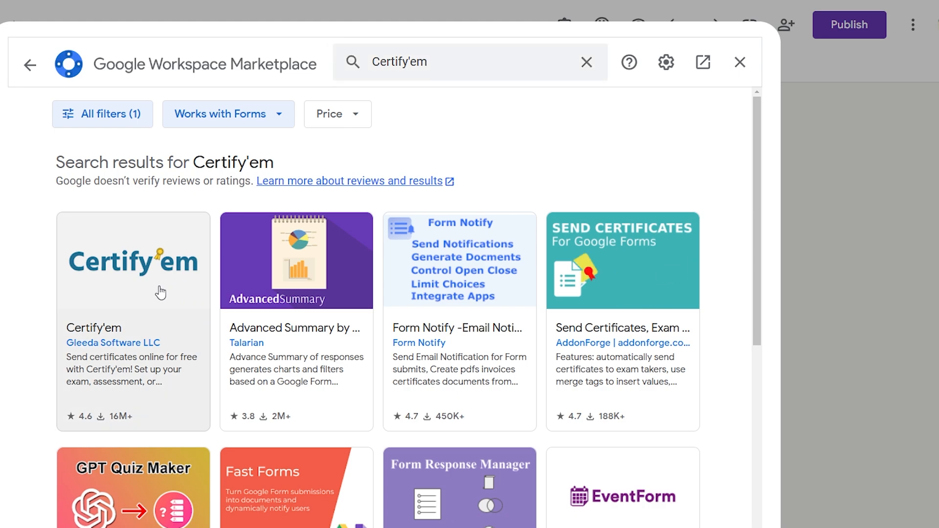
click(161, 293)
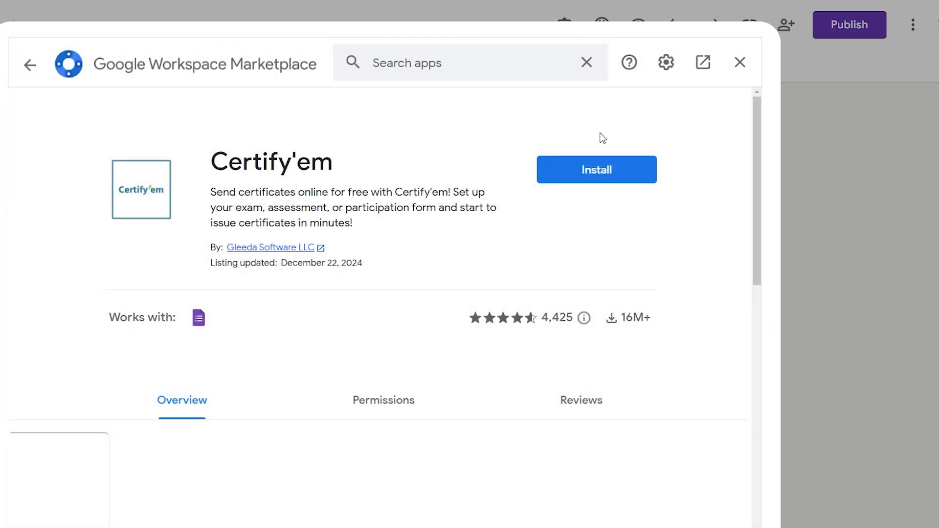
scroll(491, 297, down, 6)
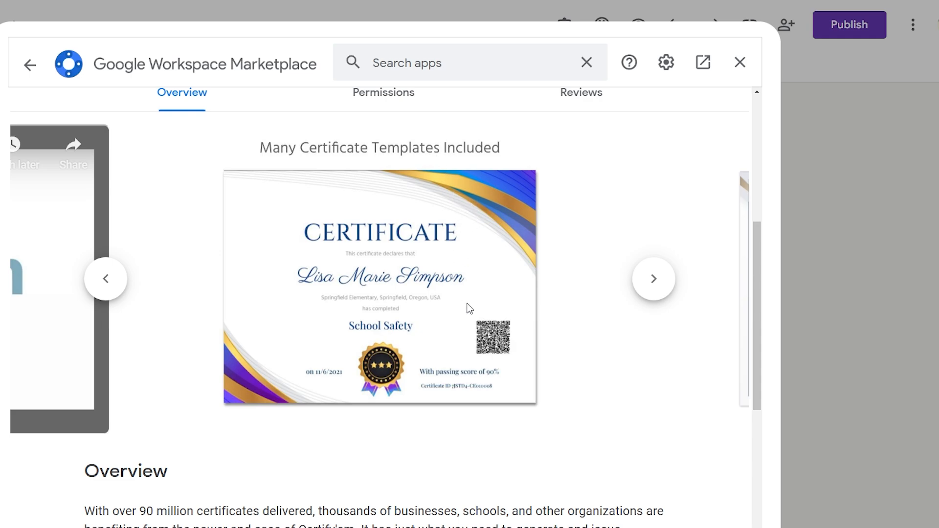
scroll(484, 296, down, 4)
scroll(489, 283, up, 9)
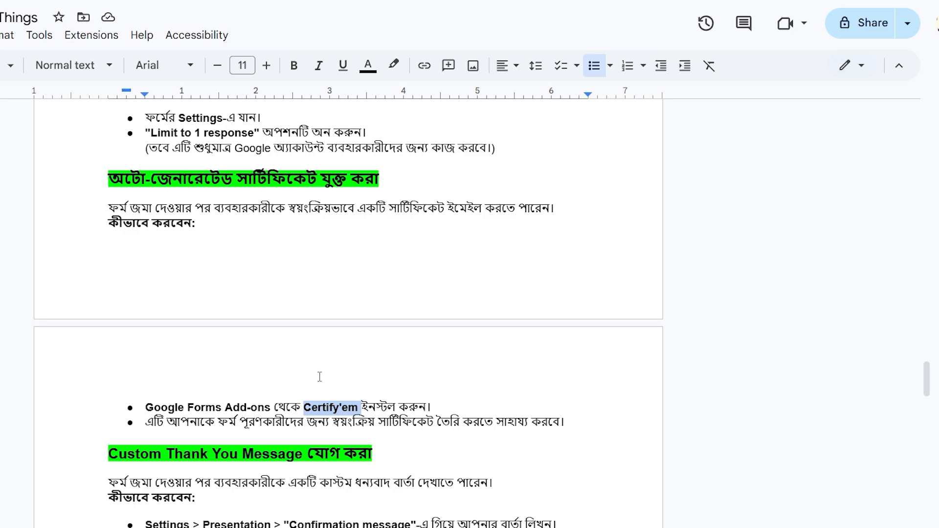
- Review the Custom Thank You Message notes, then close the Certify'em Marketplace listing
scroll(320, 377, down, 3)
click(141, 333)
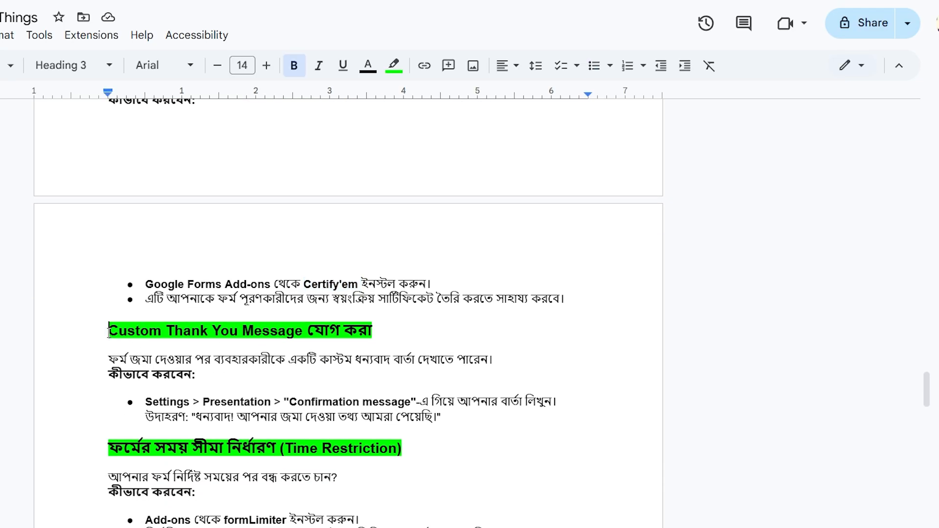
drag(108, 337, 303, 343)
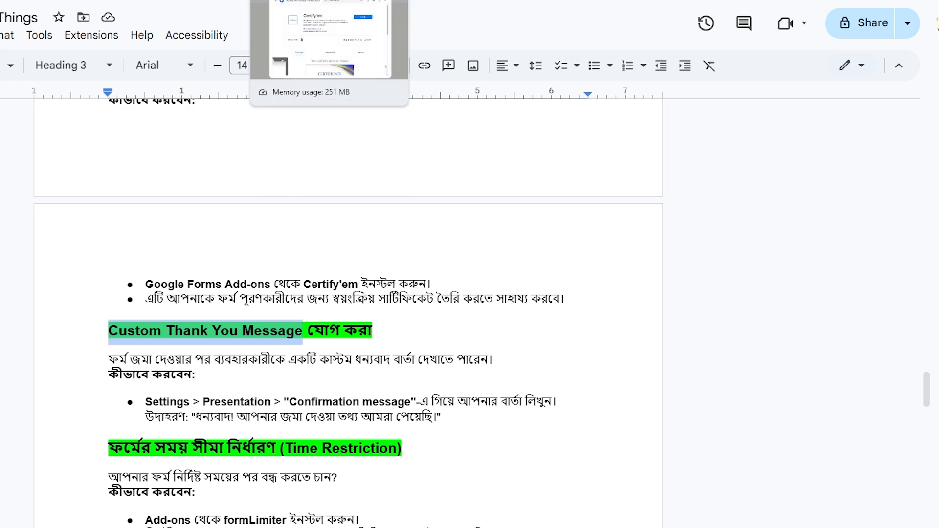
click(308, 359)
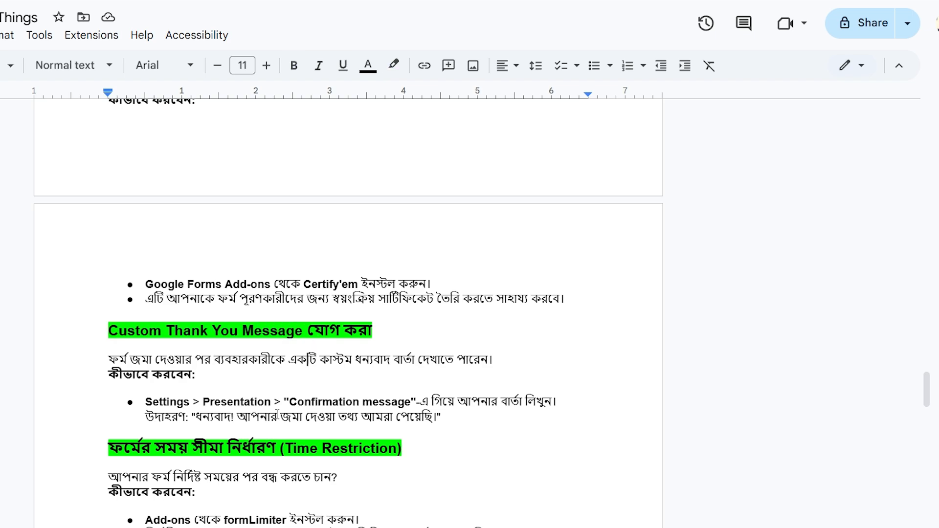
click(213, 402)
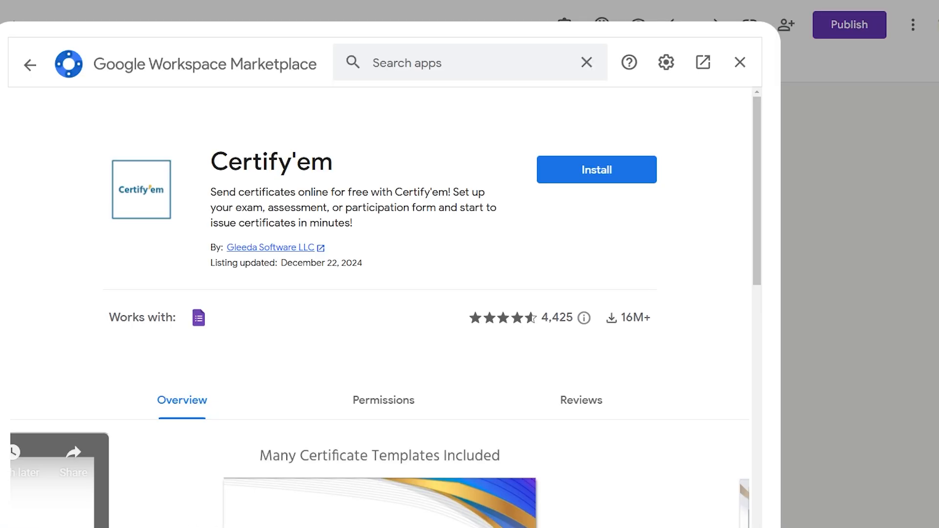
click(736, 62)
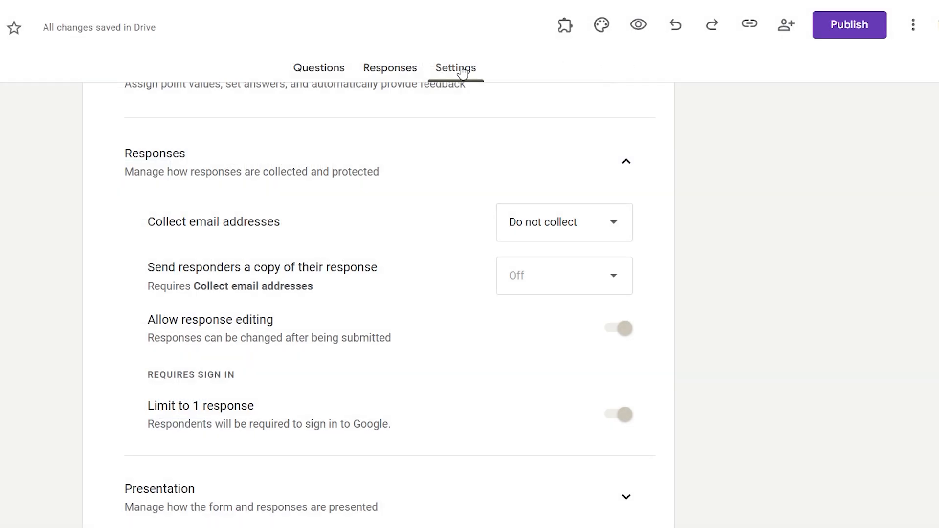
- Replace the Presentation confirmation message with 'Thank you' and save it
scroll(348, 287, down, 5)
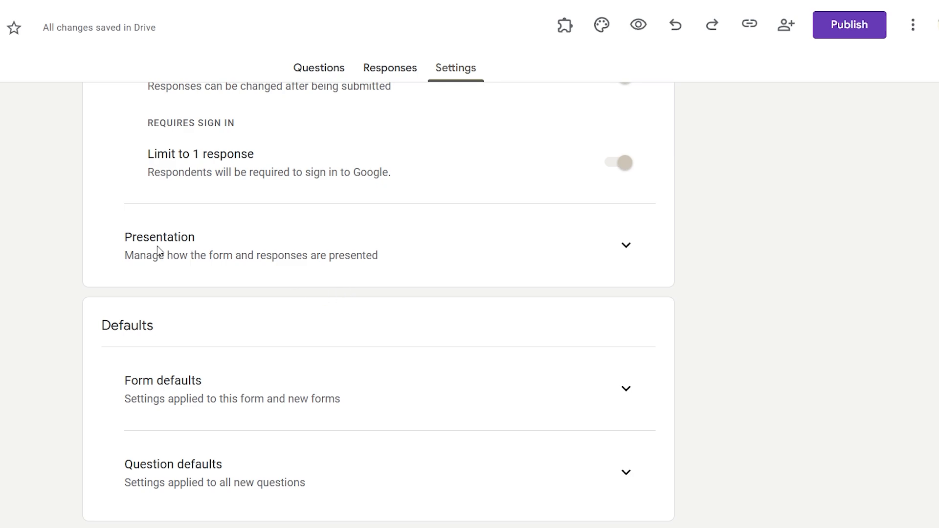
click(626, 246)
scroll(494, 315, down, 4)
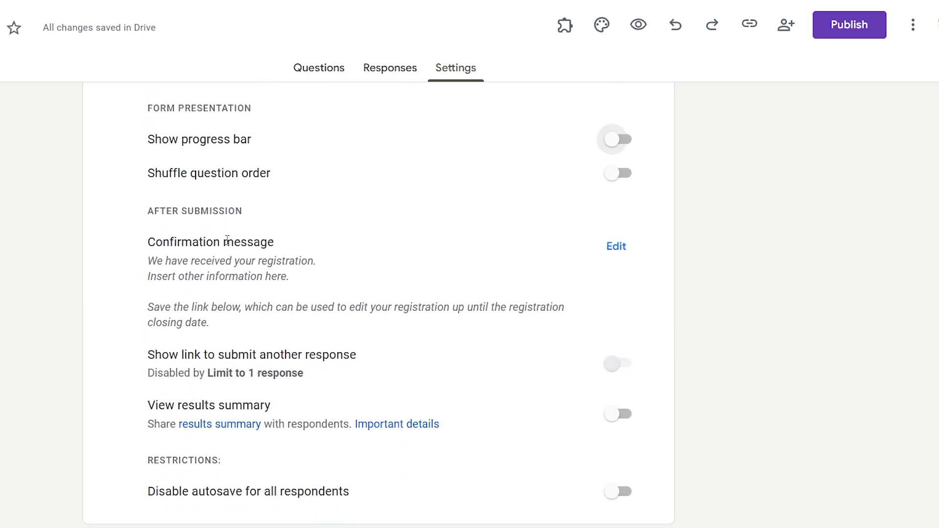
drag(142, 243, 306, 254)
click(615, 247)
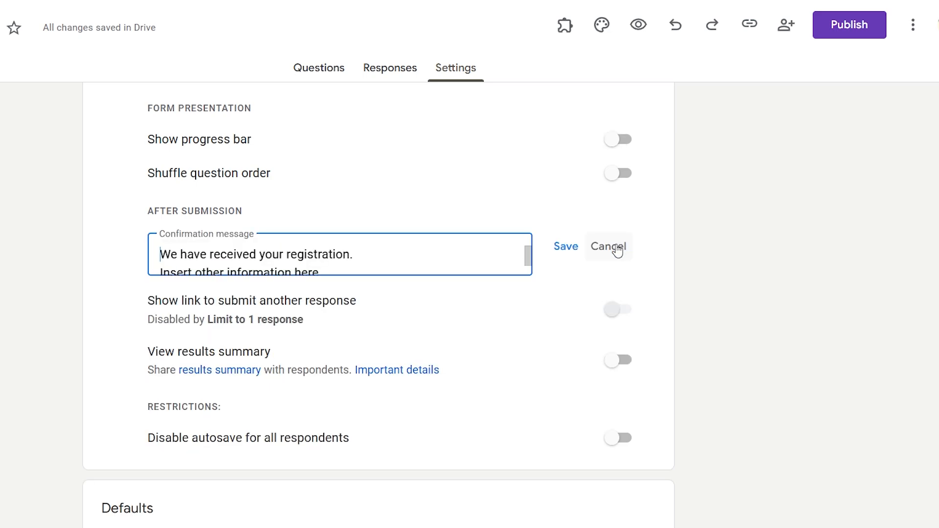
triple_click(272, 263)
key(ctrl+a)
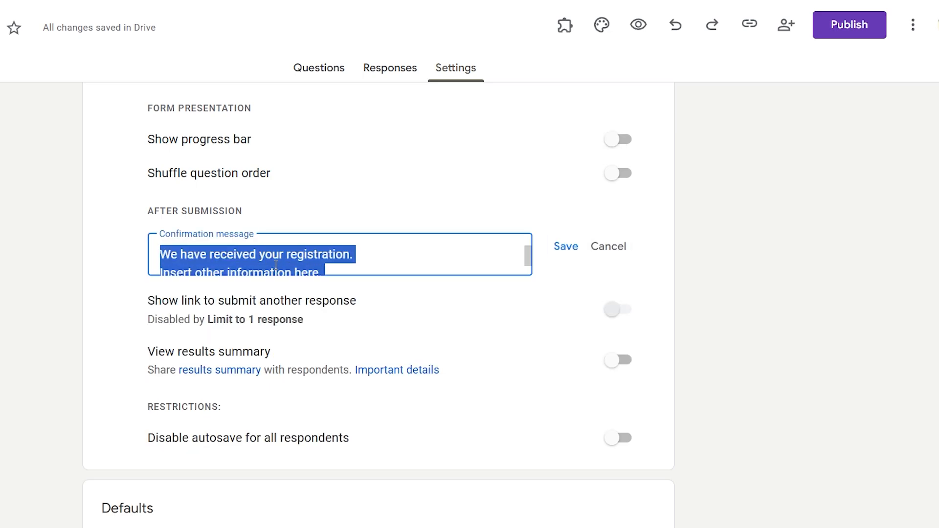
key(BackSpace)
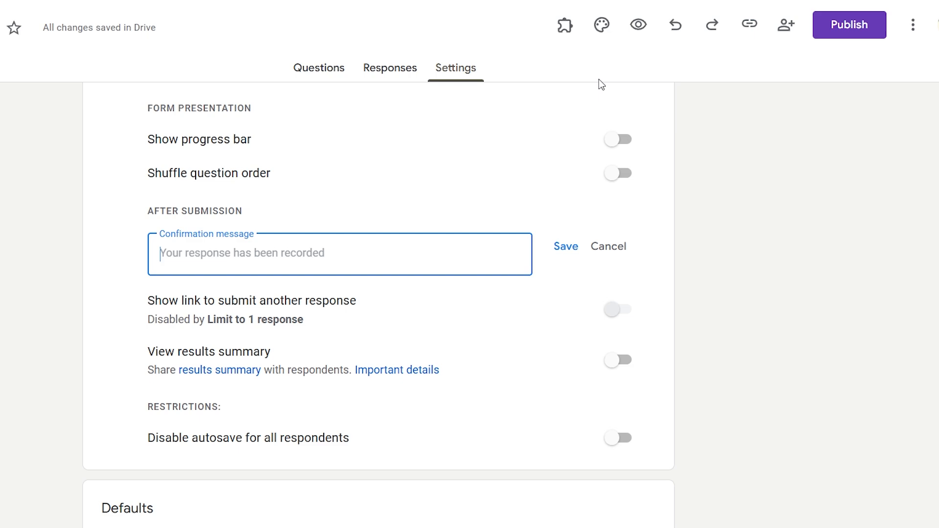
text(Thank you)
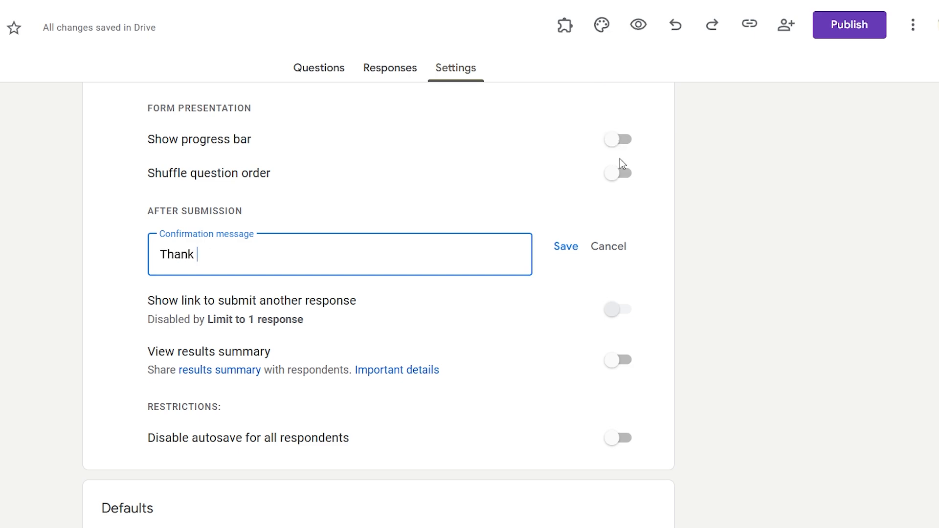
click(562, 249)
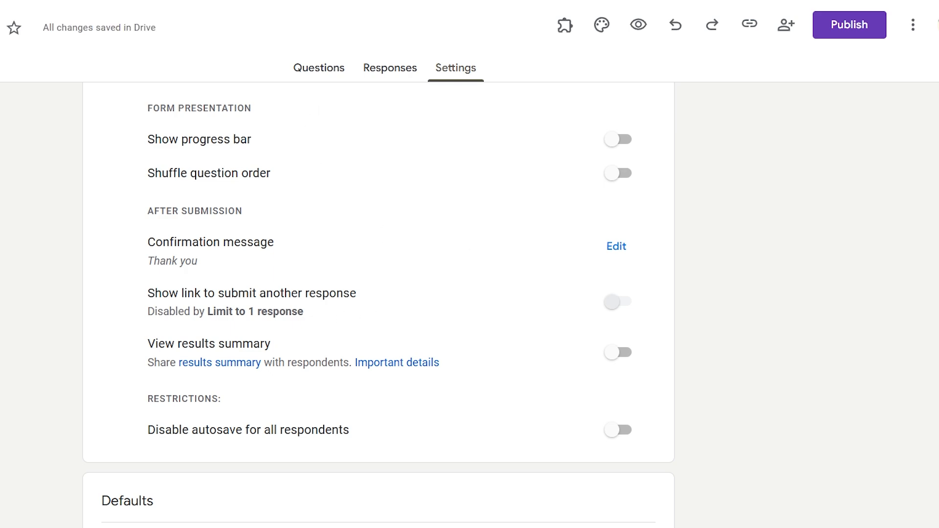
- Highlight the Time Restriction heading and formLimiter in the notes, then open the form's add-ons list
click(147, 0)
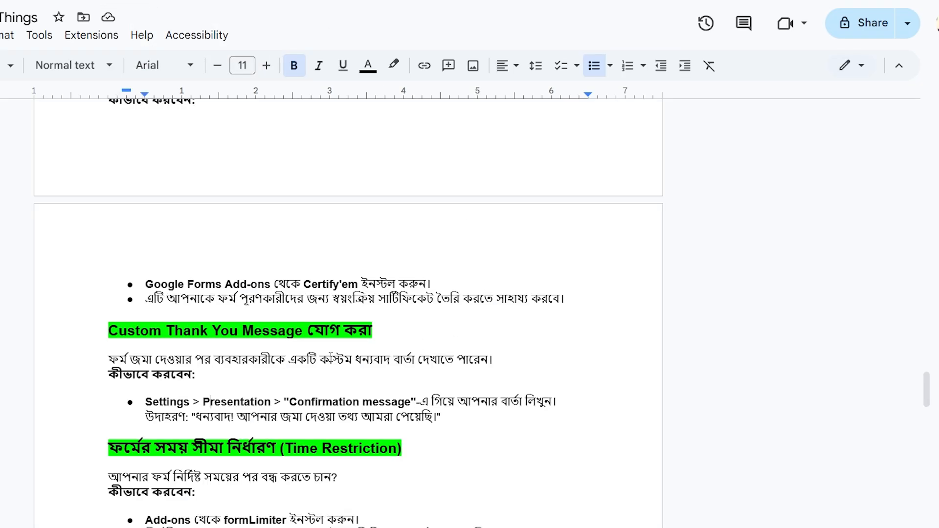
scroll(331, 357, down, 4)
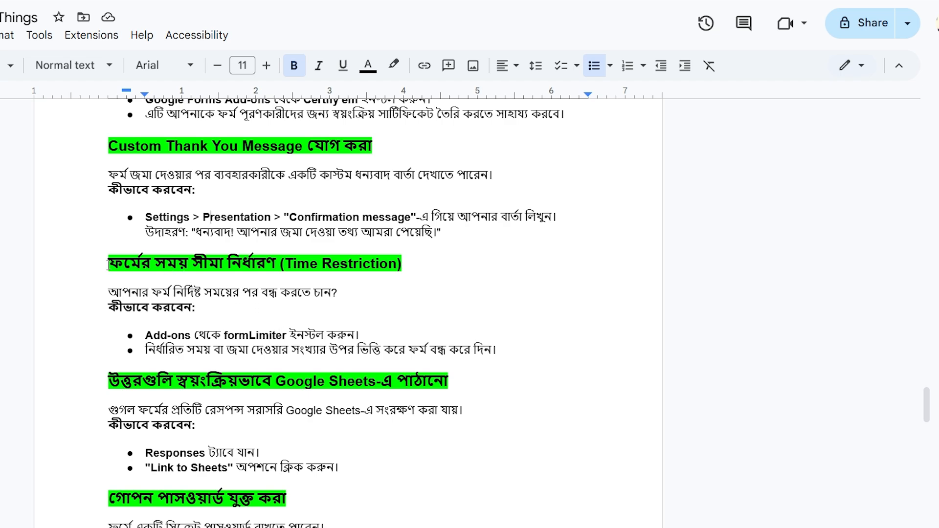
click(277, 263)
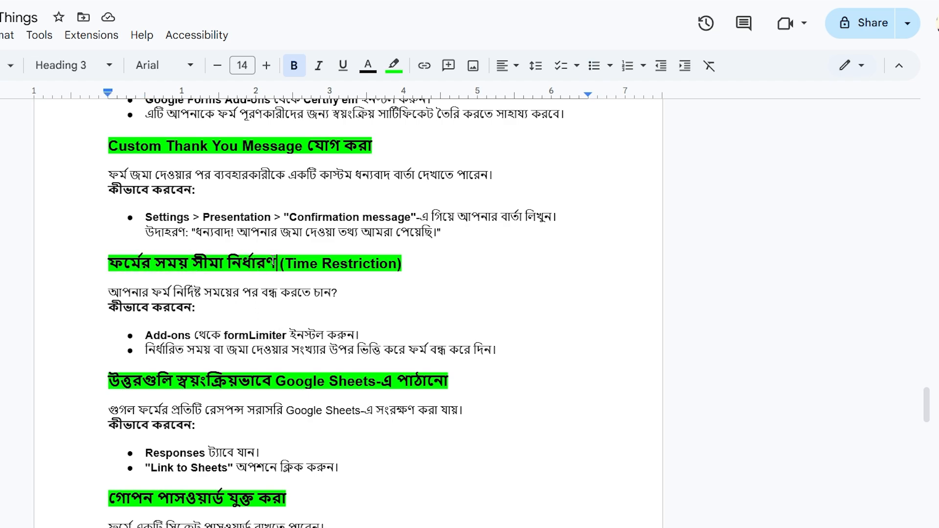
drag(277, 263, 104, 258)
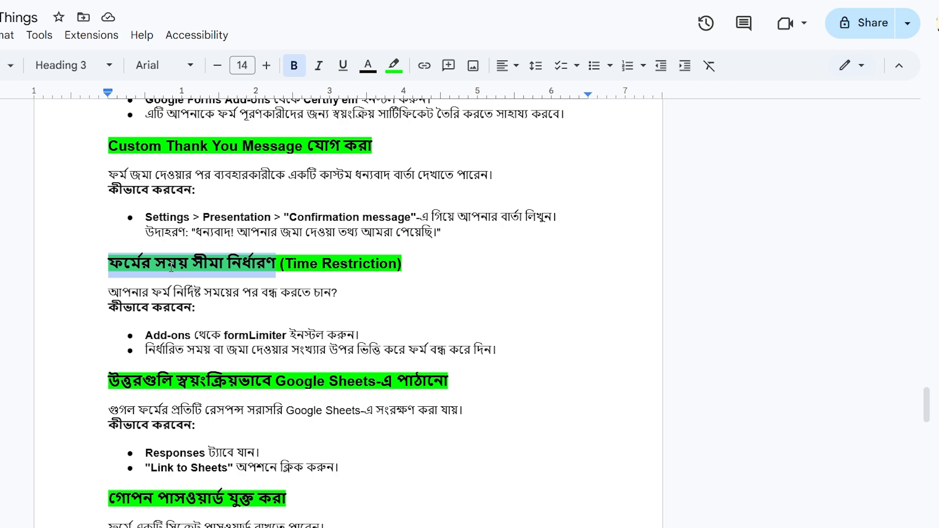
click(156, 264)
drag(113, 264, 279, 264)
drag(224, 336, 287, 336)
key(ctrl+c)
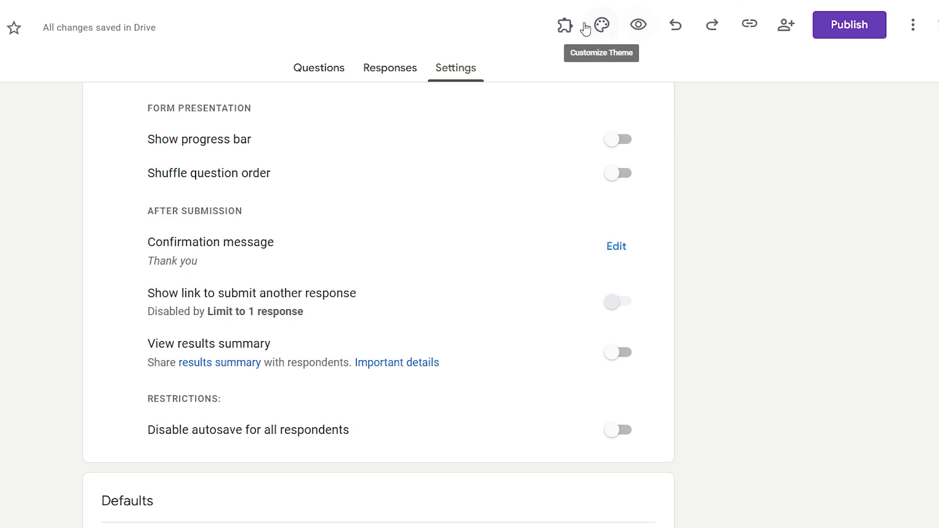
click(564, 24)
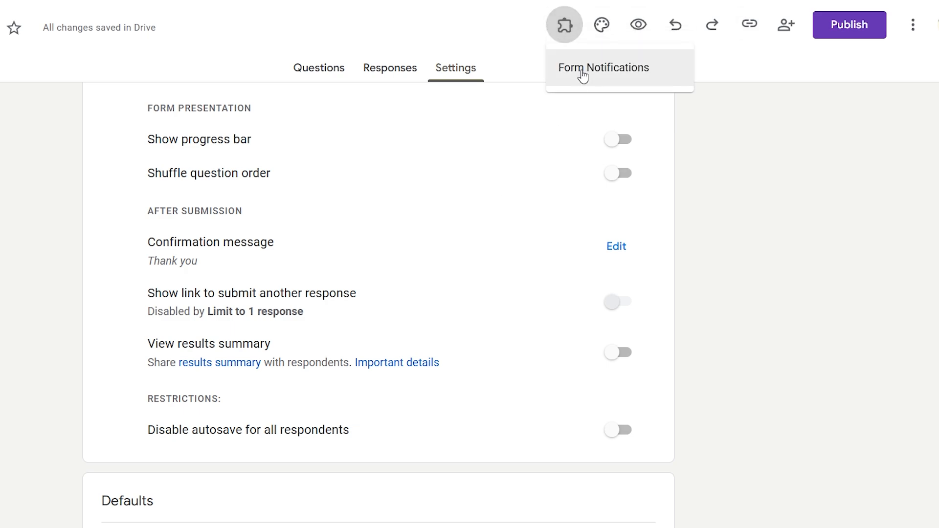
- Search the Marketplace for formLimiter, open its listing and select its title
click(704, 88)
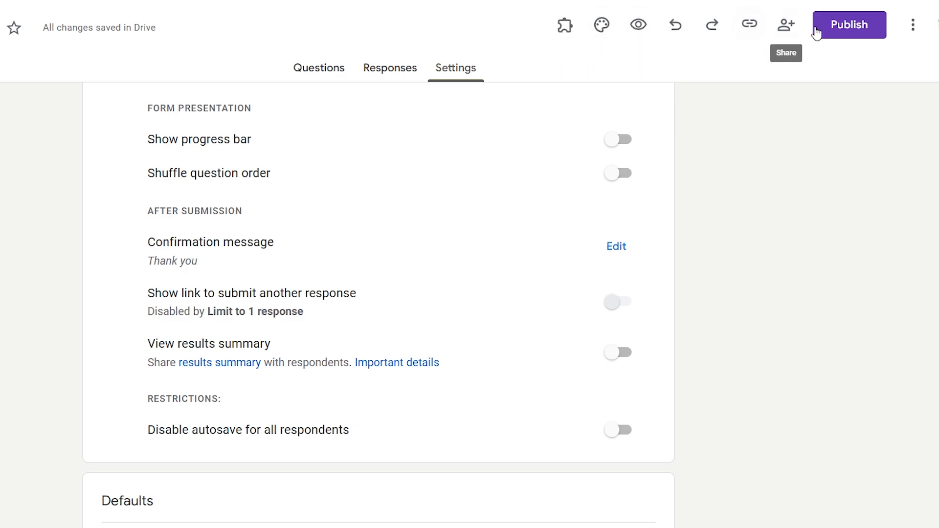
click(920, 33)
click(864, 300)
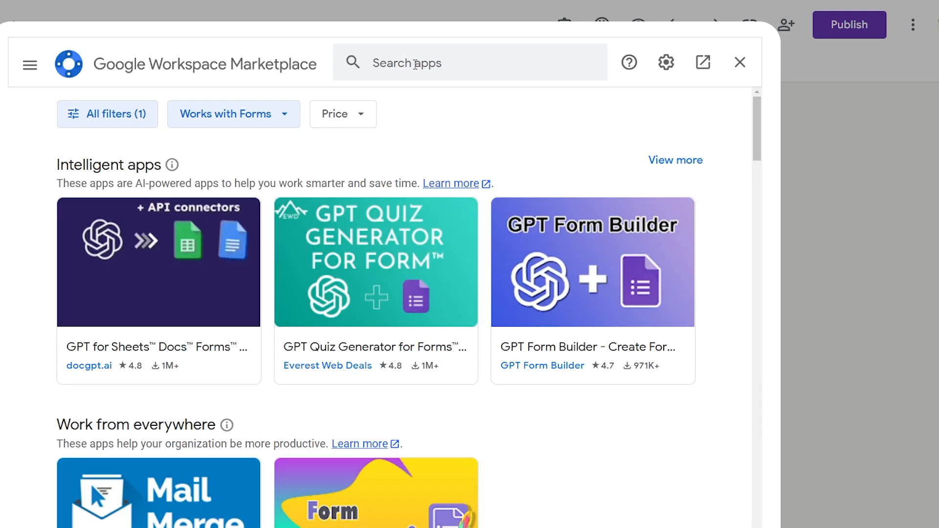
click(415, 64)
key(ctrl+v)
key(Return)
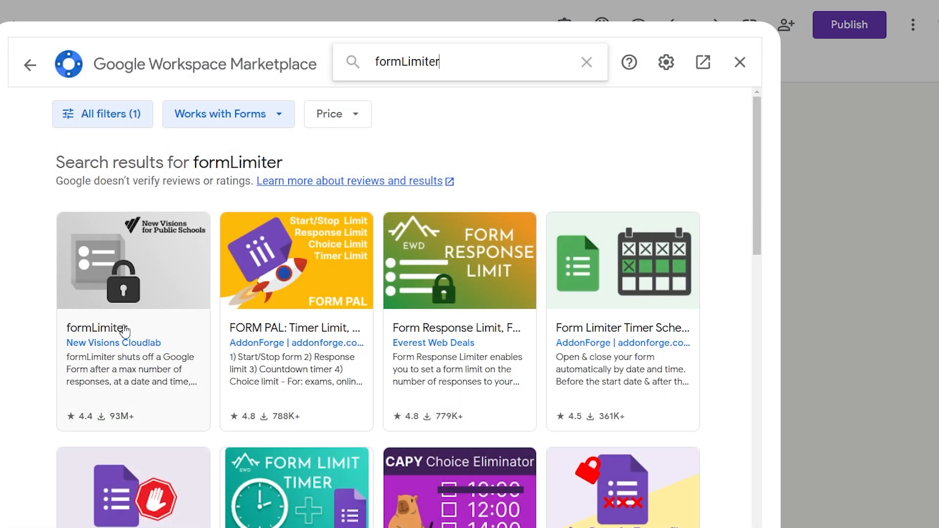
click(124, 330)
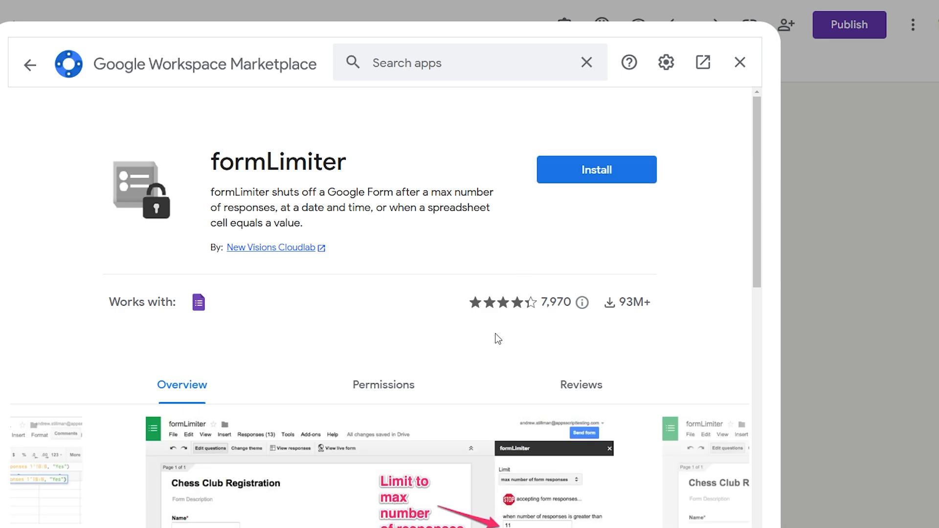
scroll(498, 339, down, 4)
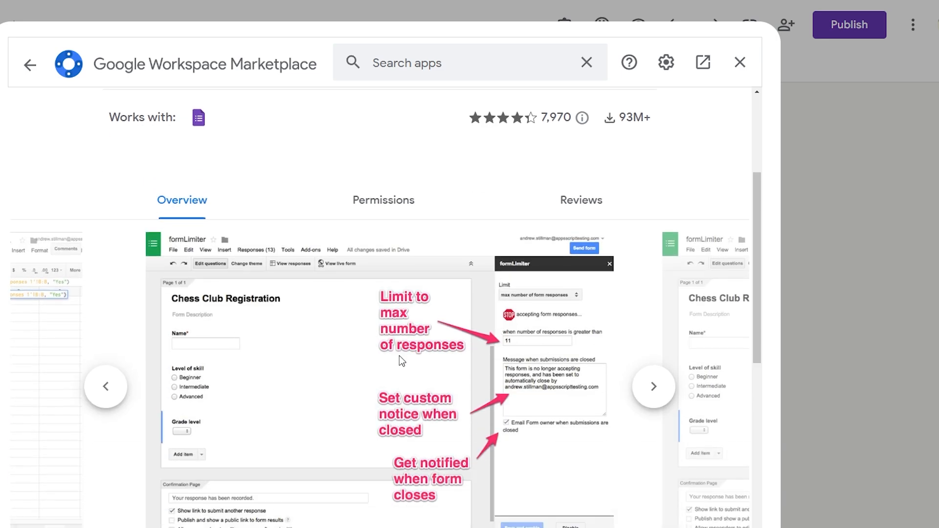
scroll(634, 142, up, 4)
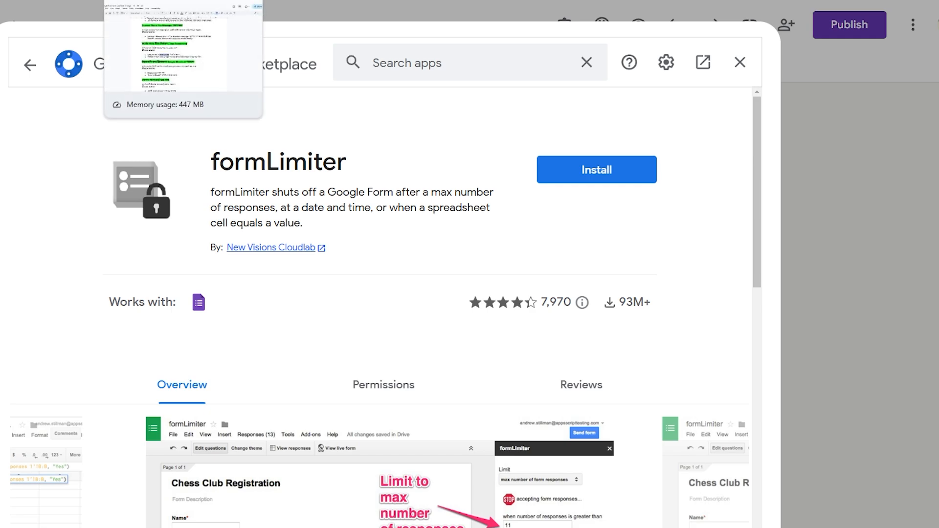
double_click(292, 161)
click(347, 163)
double_click(337, 162)
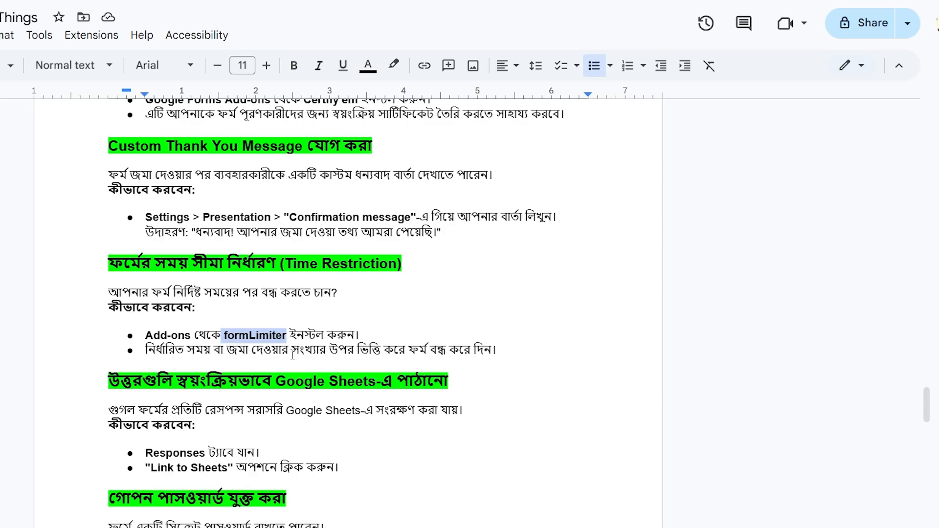
- Highlight 'Google Sheets' in the heading and 'Responses' in the first bullet of the notes
click(293, 351)
scroll(293, 351, down, 3)
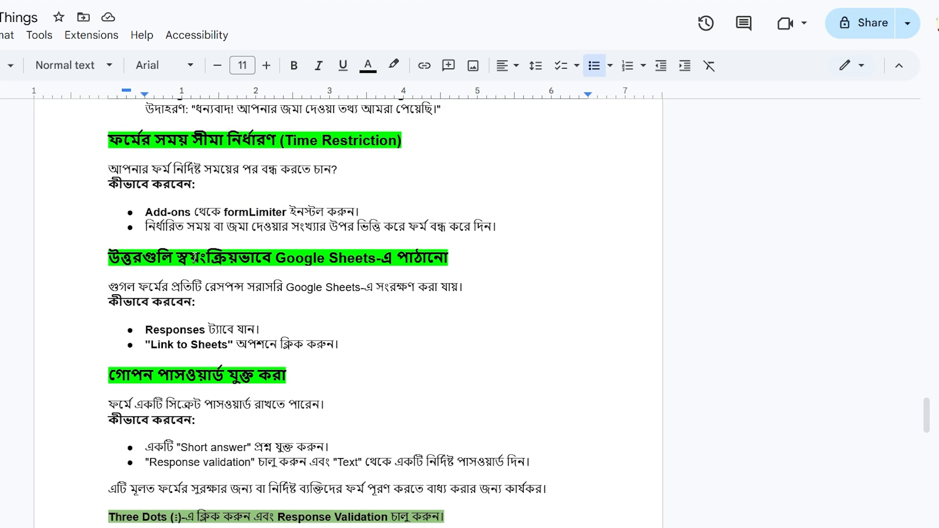
drag(275, 258, 376, 259)
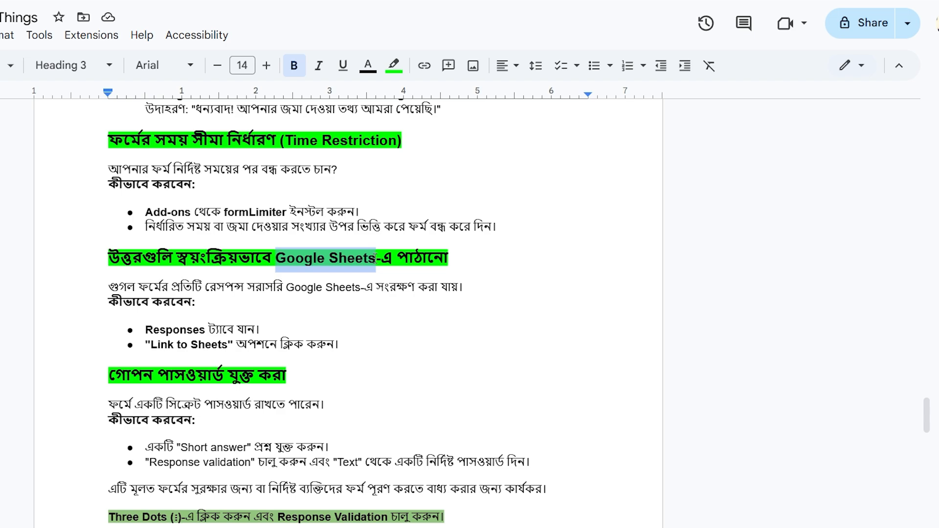
mouse_move(145, 329)
mouse_down()
mouse_move(199, 329)
mouse_move(150, 345)
mouse_up()
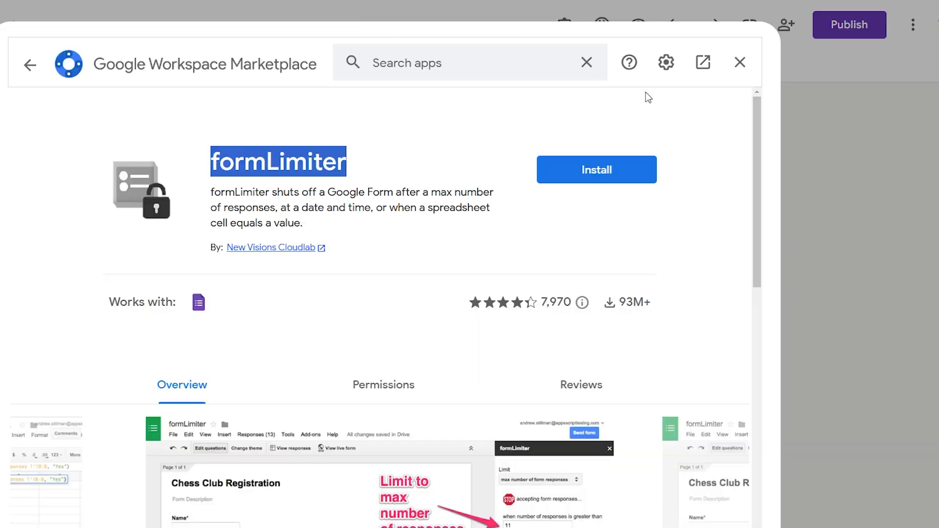
- Close the formLimiter listing and link responses to a new spreadsheet, Event Registration (Responses)
click(738, 64)
click(385, 70)
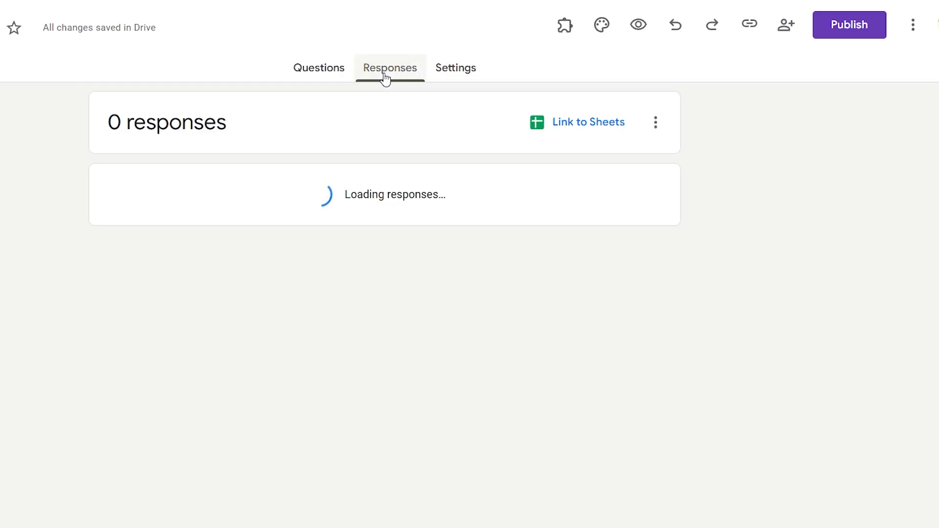
click(601, 125)
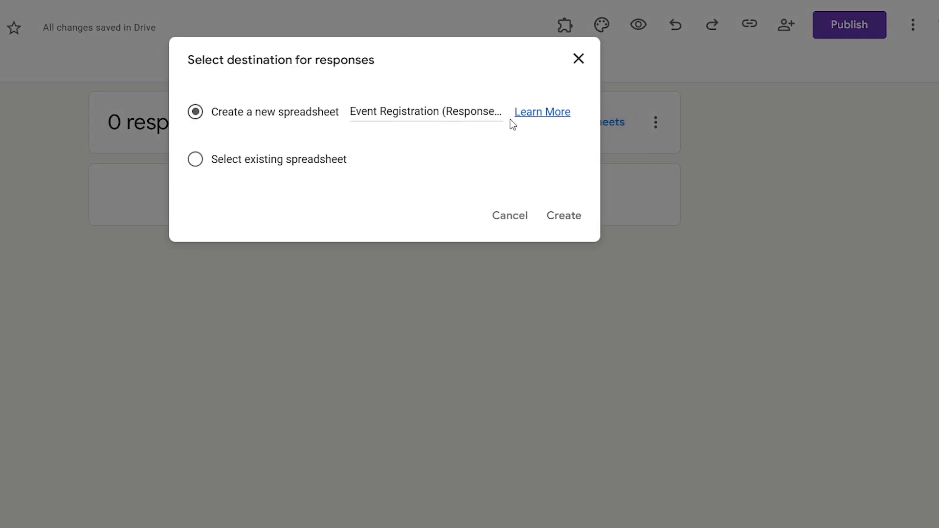
click(424, 113)
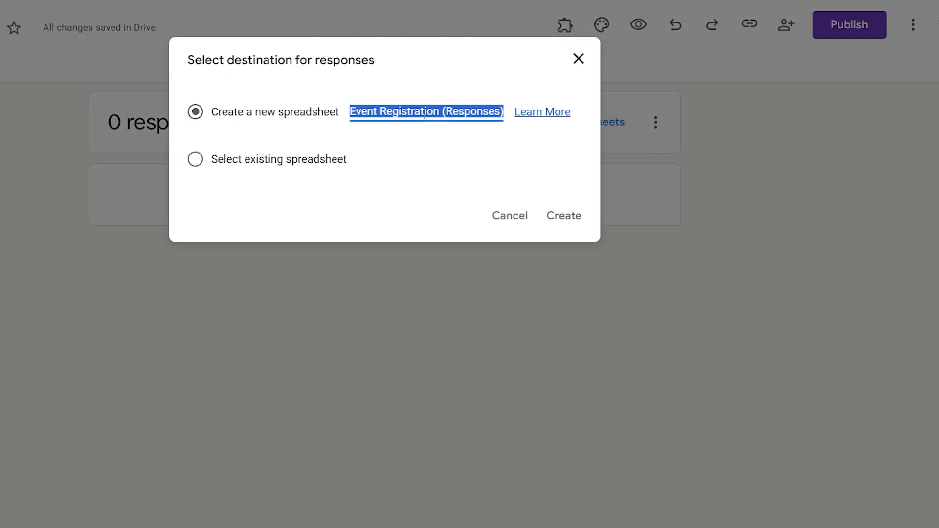
click(563, 220)
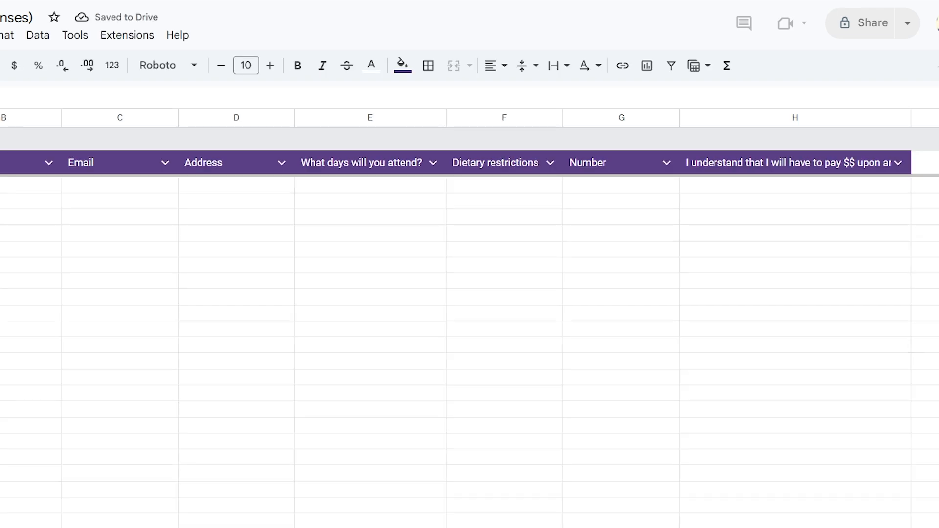
- Look over the empty response cells B2:G11 below the headers, then return to the form
drag(0, 185, 88, 289)
click(47, 188)
drag(49, 194, 596, 458)
click(1, 217)
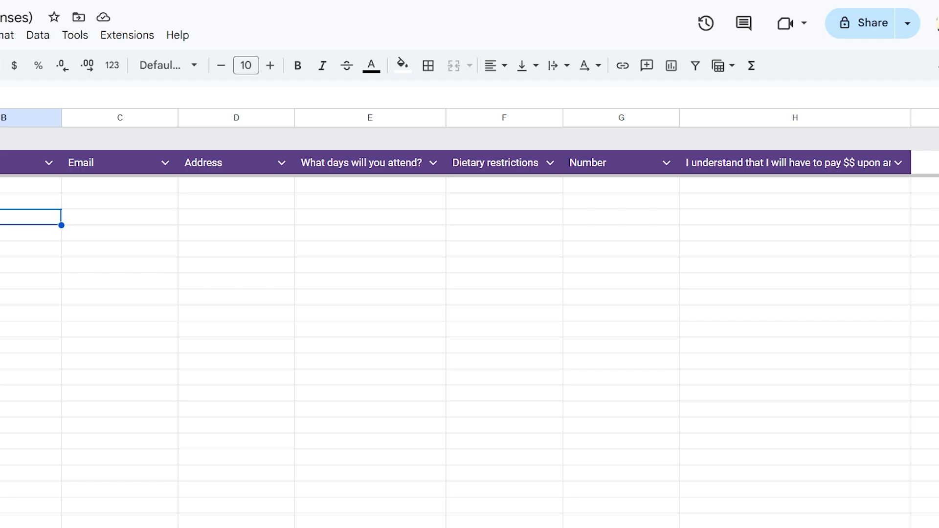
click(254, 1)
- Find the secret-password heading in the notes and highlight its Short answer and Response validation steps
click(196, 1)
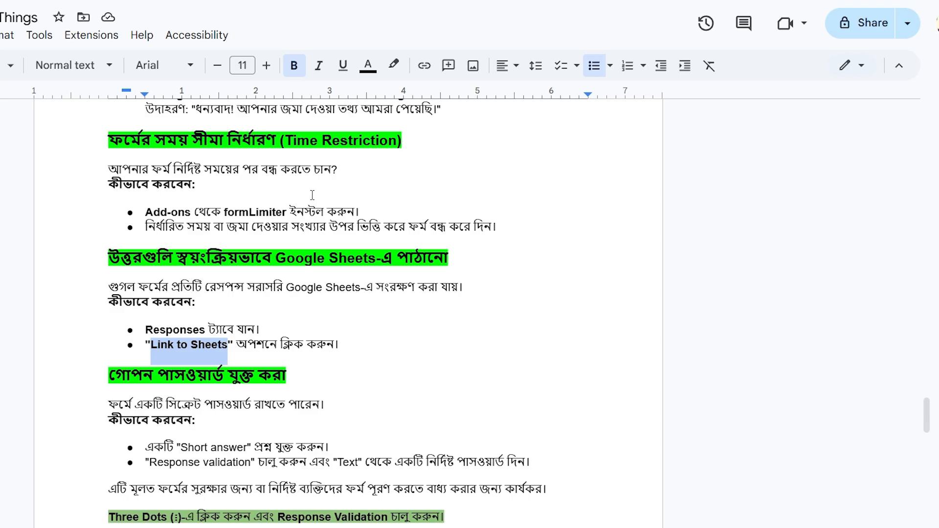
scroll(278, 320, down, 3)
click(146, 196)
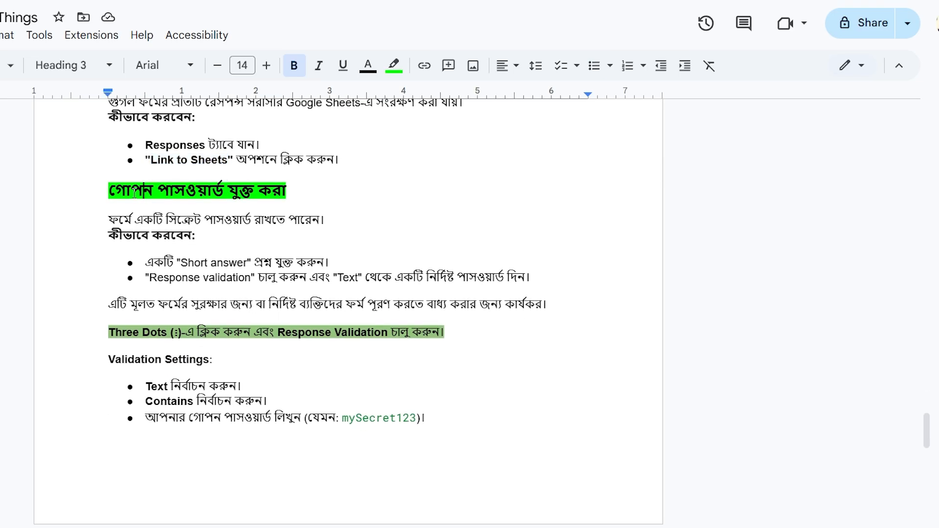
drag(109, 192, 288, 189)
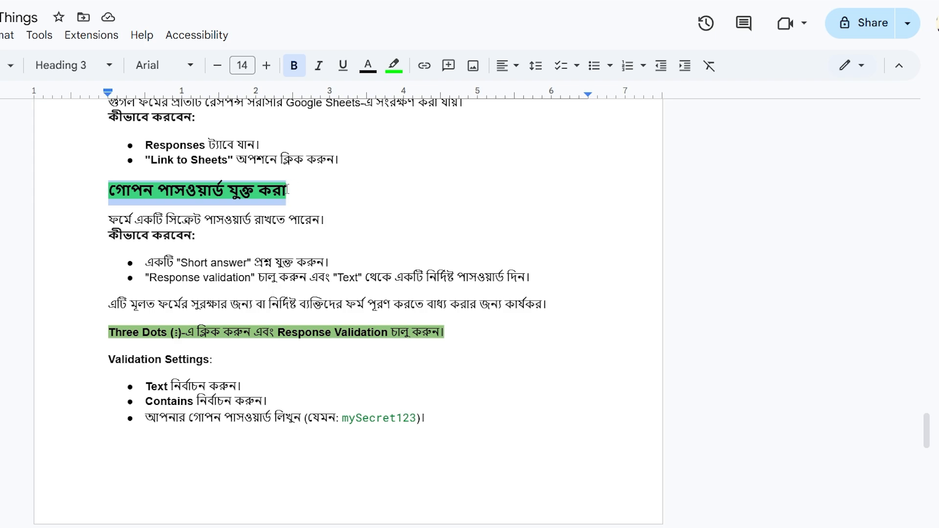
triple_click(152, 190)
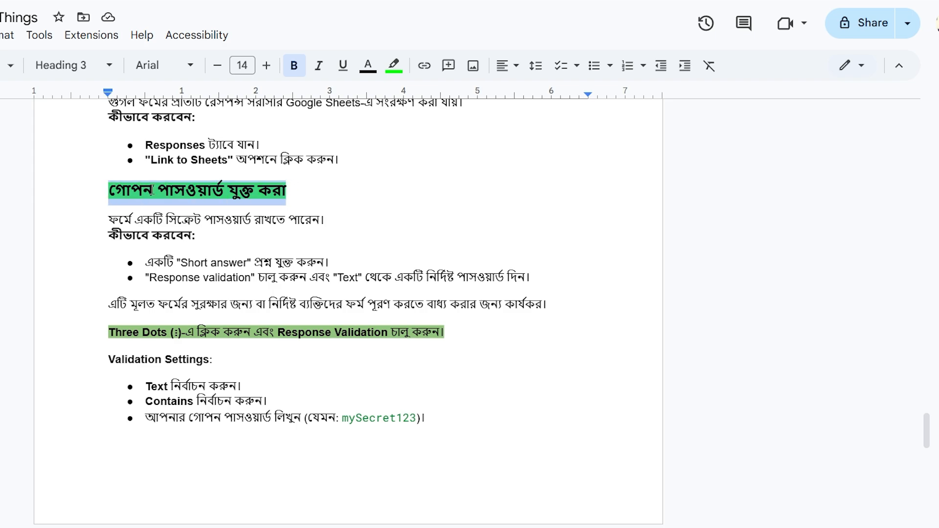
click(112, 190)
drag(112, 189, 288, 195)
click(288, 195)
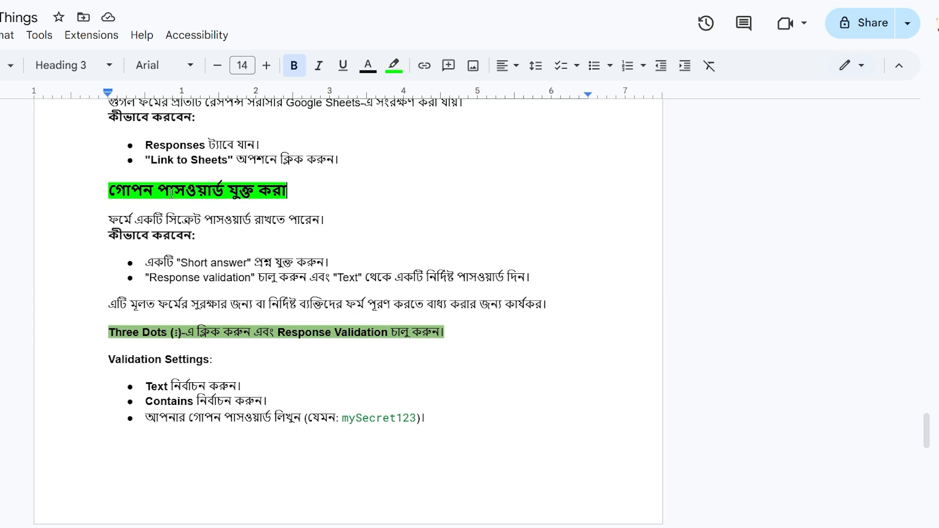
drag(162, 190, 225, 183)
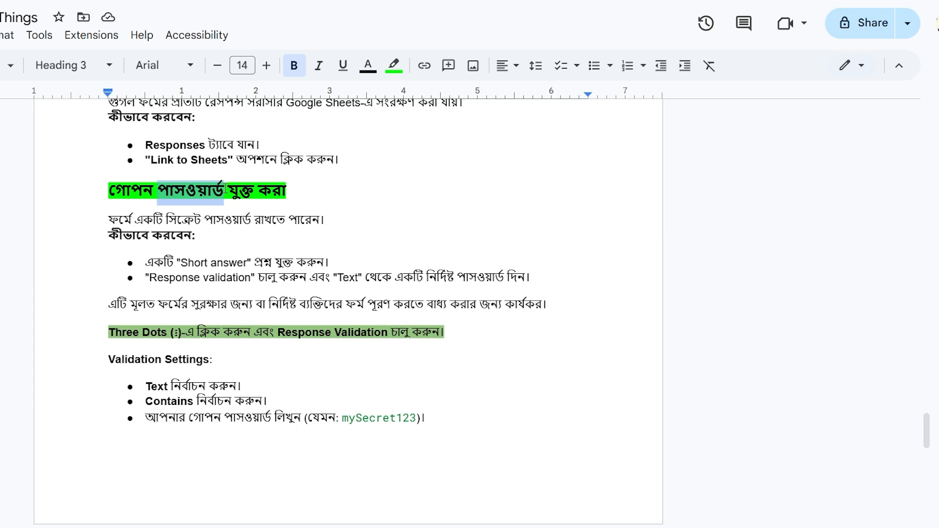
click(225, 188)
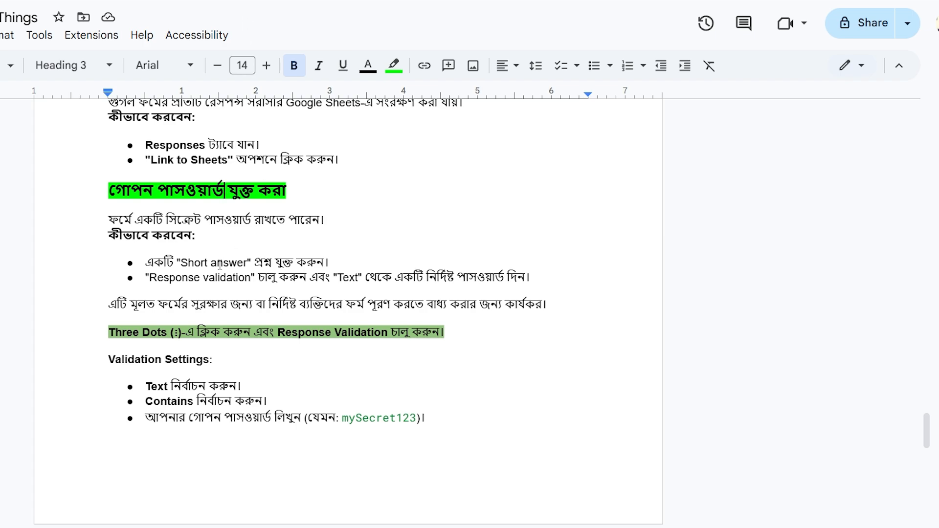
mouse_move(177, 264)
mouse_down()
mouse_move(247, 273)
mouse_move(165, 277)
mouse_up()
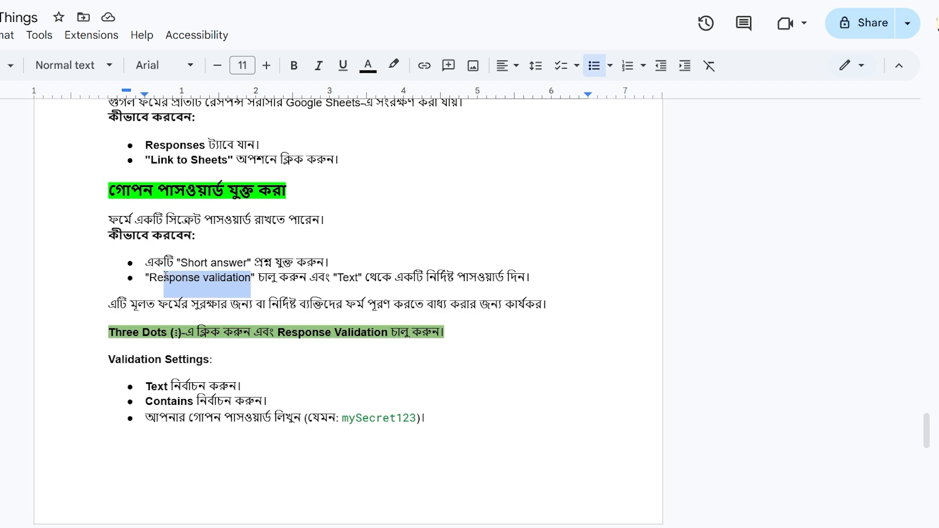
drag(339, 277, 364, 280)
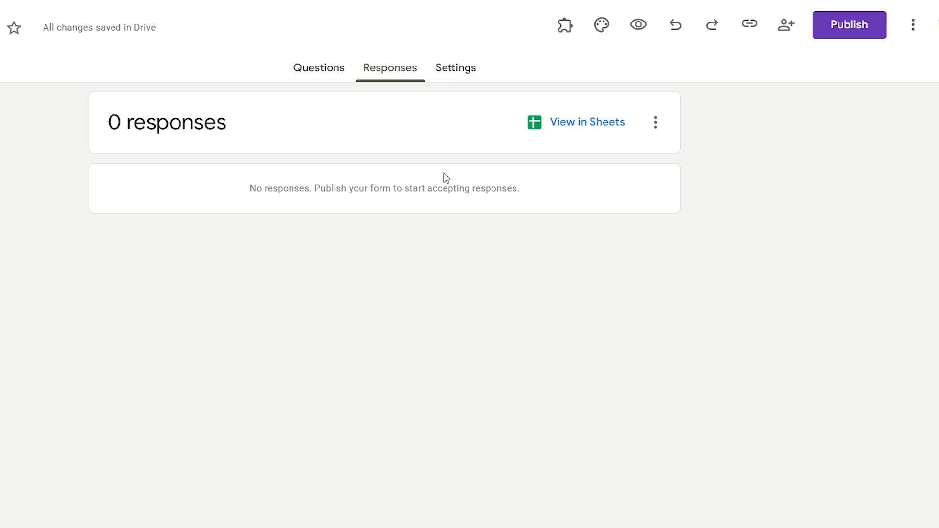
- Change the last question, about paying upon arrival, from Checkboxes to Short answer
click(306, 64)
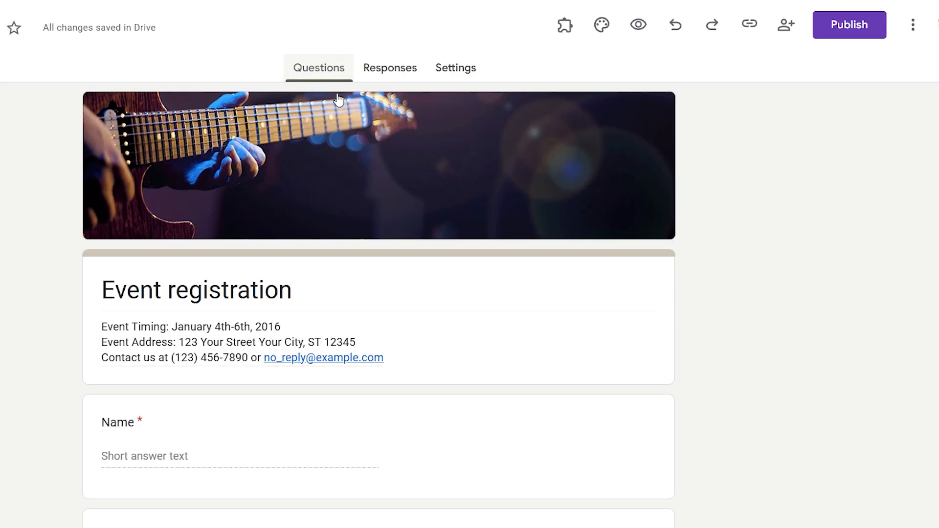
scroll(425, 342, down, 5)
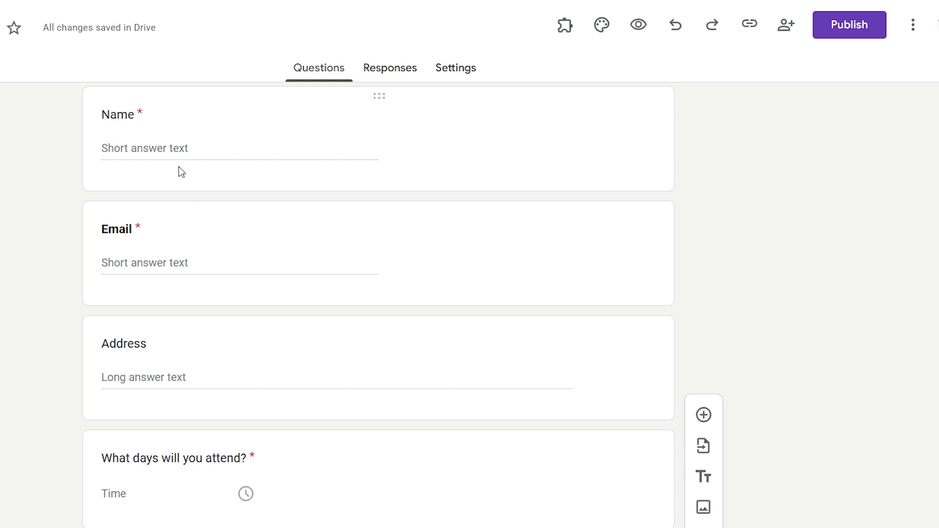
scroll(279, 287, down, 12)
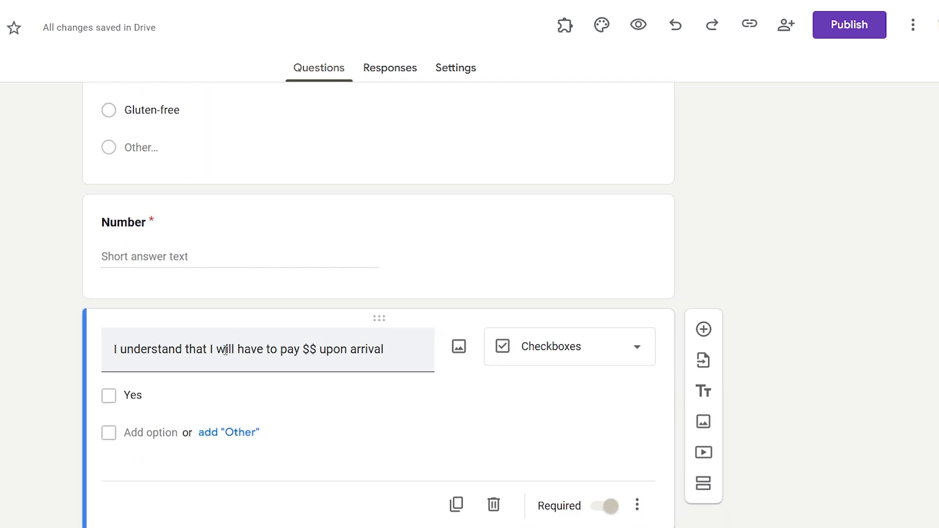
triple_click(225, 349)
click(518, 349)
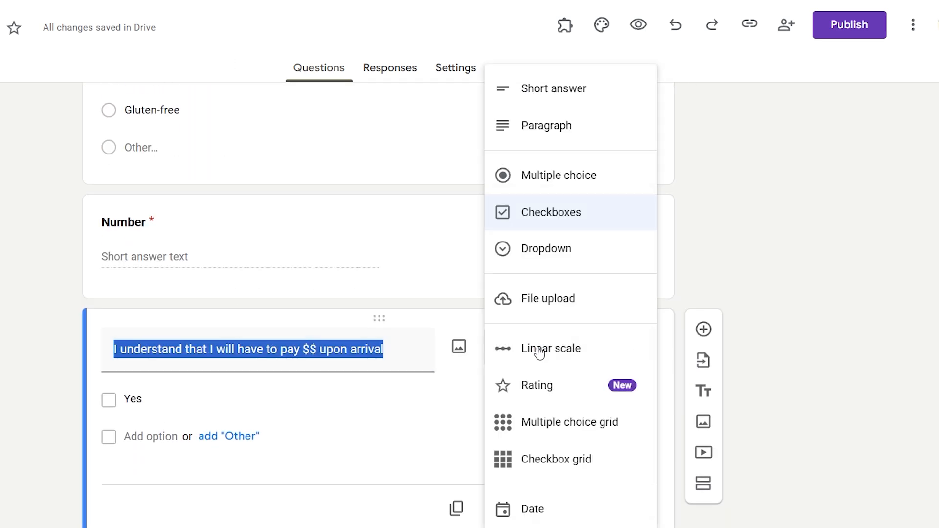
click(580, 97)
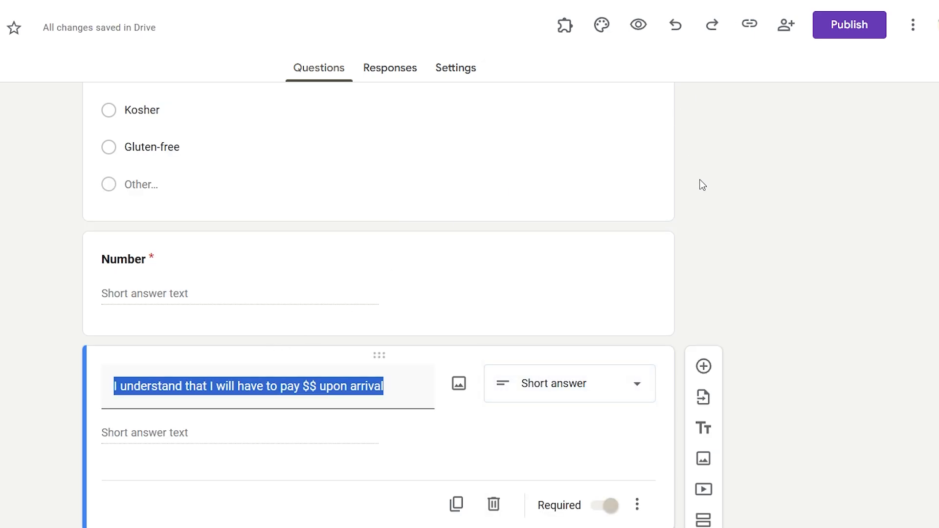
- Replace the payment question's title with 'Please submit you pass'
text(Please )
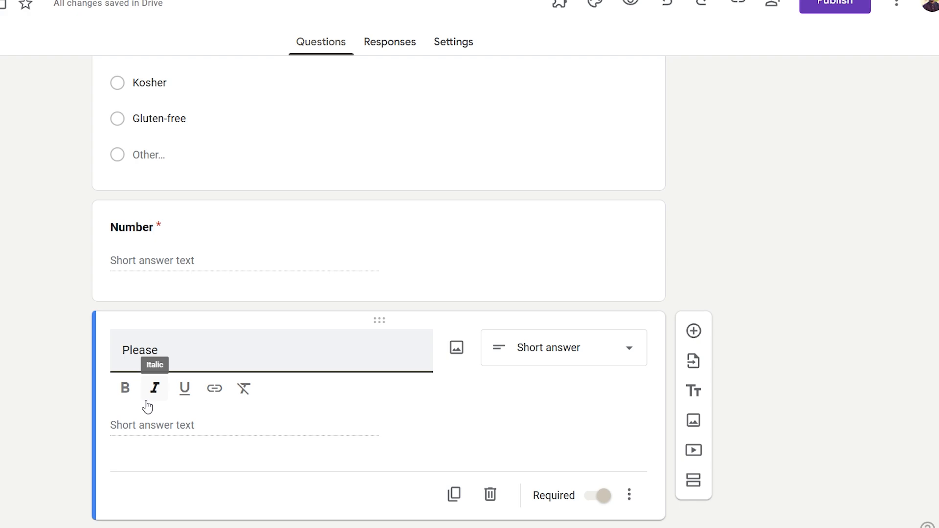
text(subm)
key(BackSpace)
text(bmit you)
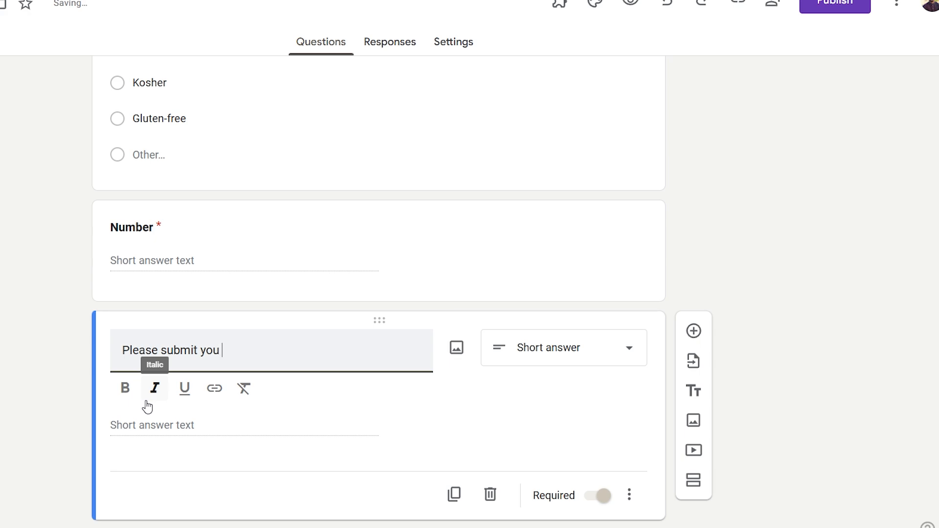
text( pass)
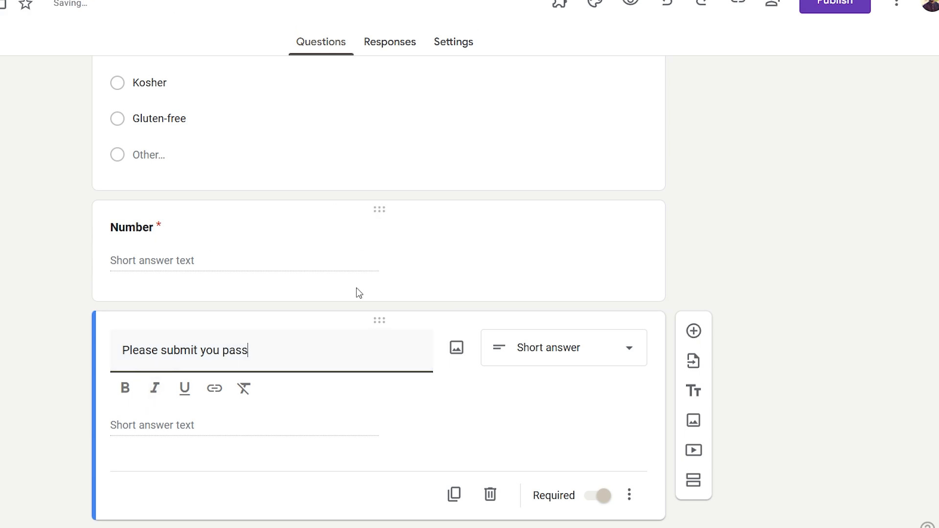
click(232, 419)
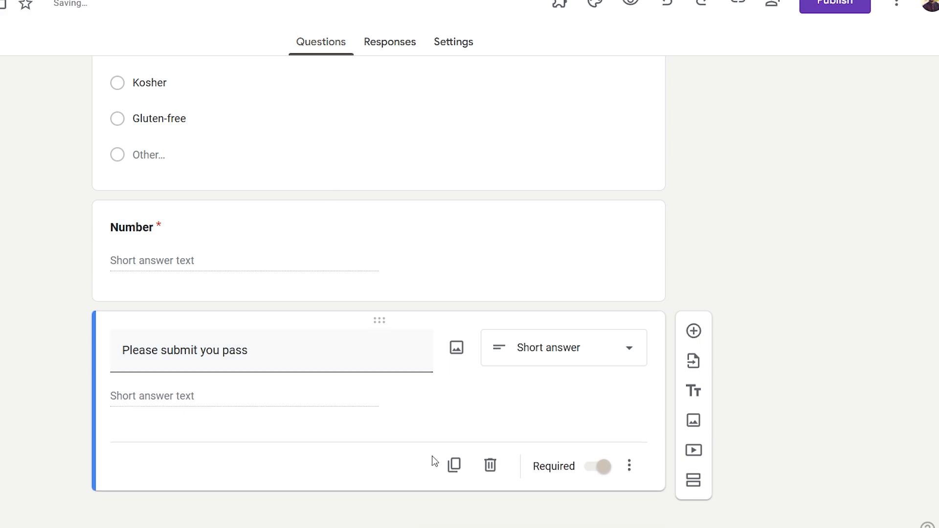
- Turn on response validation for the pass question, using the Text validation type
click(630, 480)
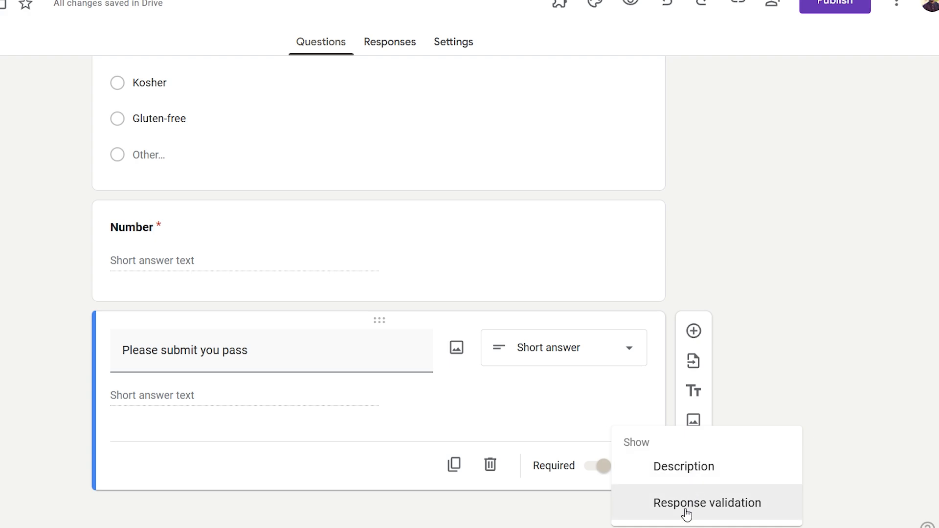
click(686, 509)
click(182, 444)
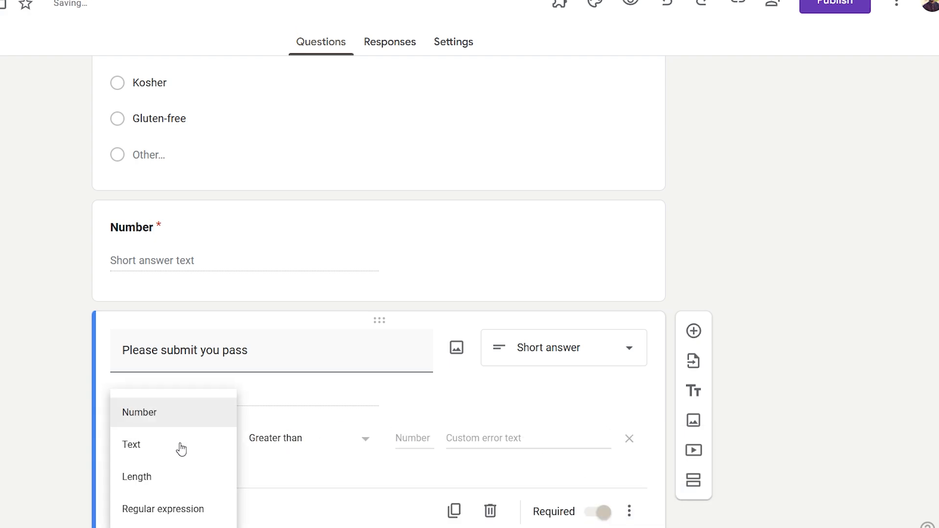
click(180, 447)
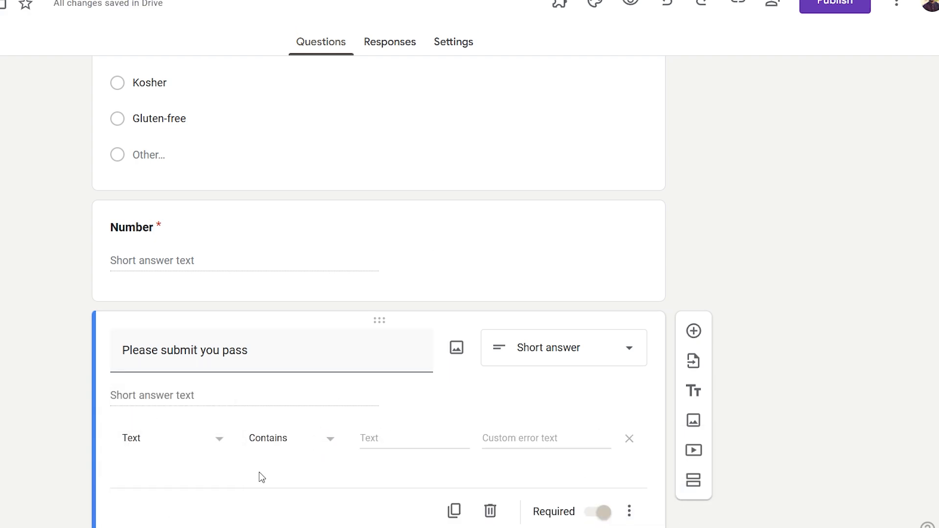
- Require the answer to contain DM04, with custom error text 'Please submit you pass'
click(403, 439)
text(DM)
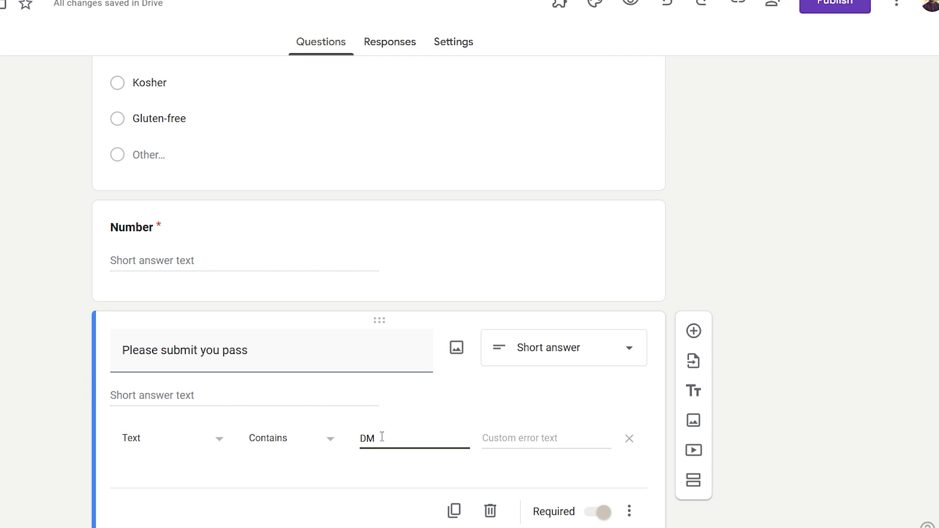
text(04)
double_click(364, 438)
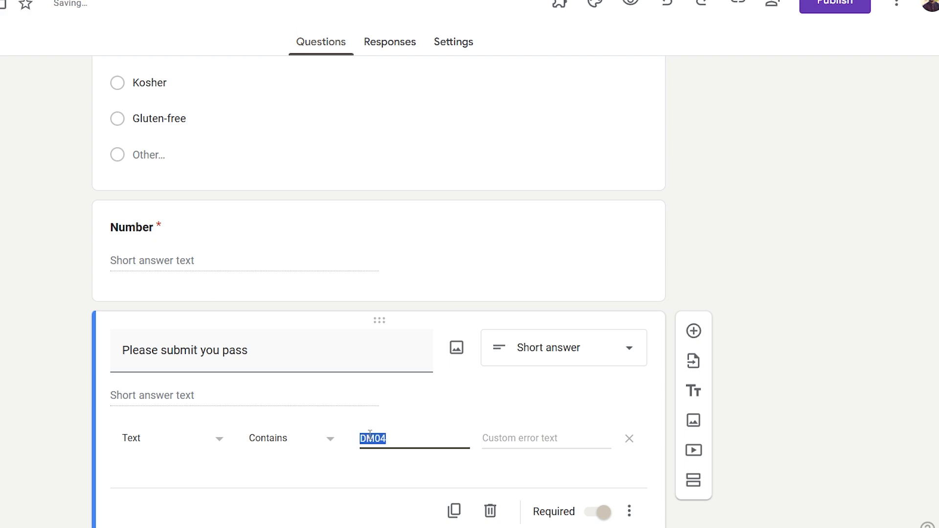
click(509, 445)
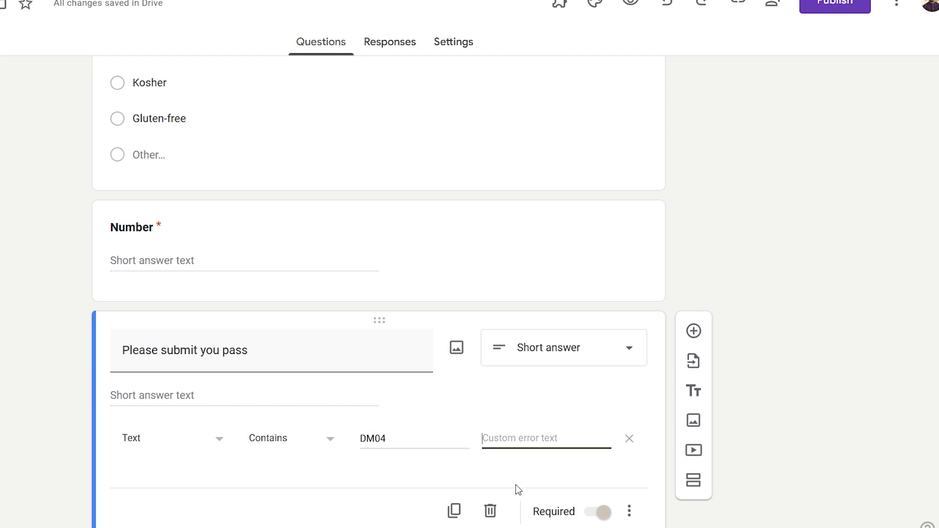
text(Pl)
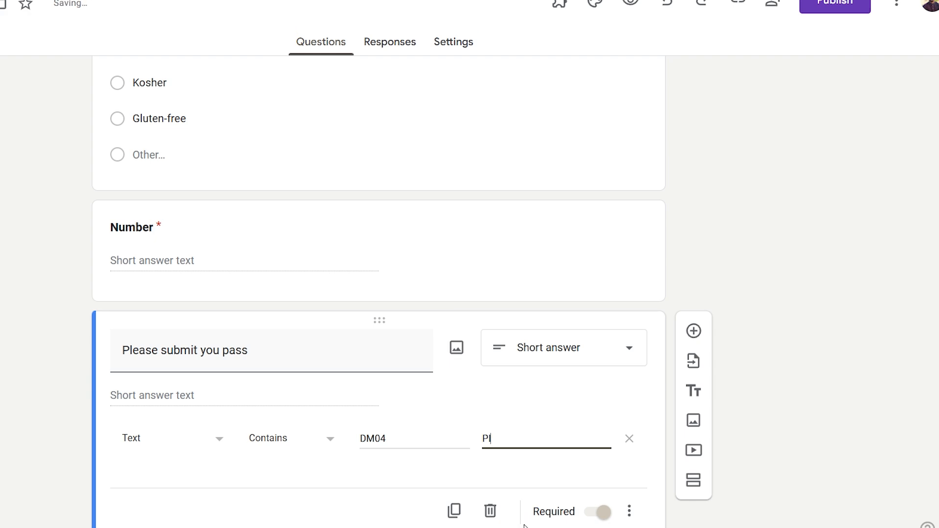
text(ease su)
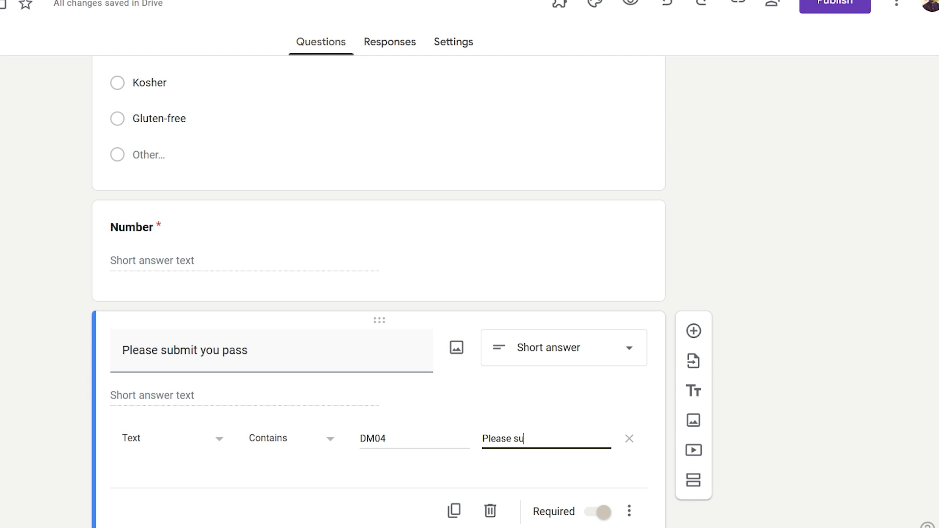
text(bmit )
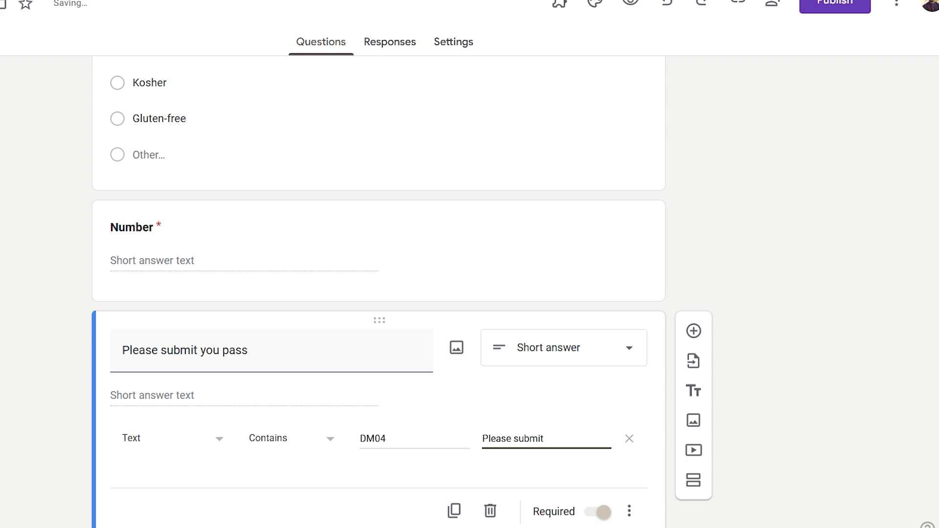
text(you pass)
double_click(372, 442)
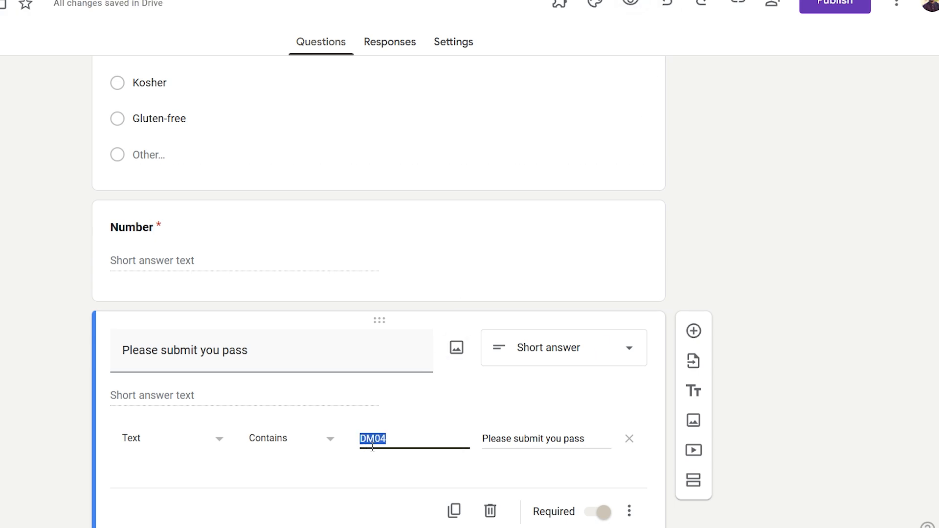
- Preview the form and enter the wrong pass 'jfkdkfdklf' to trigger the custom error
click(629, 6)
scroll(415, 316, down, 15)
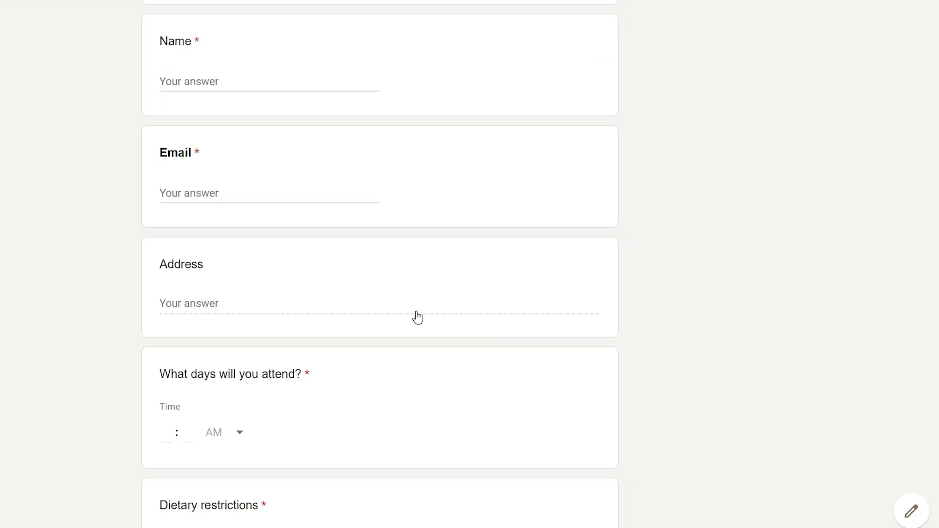
click(194, 352)
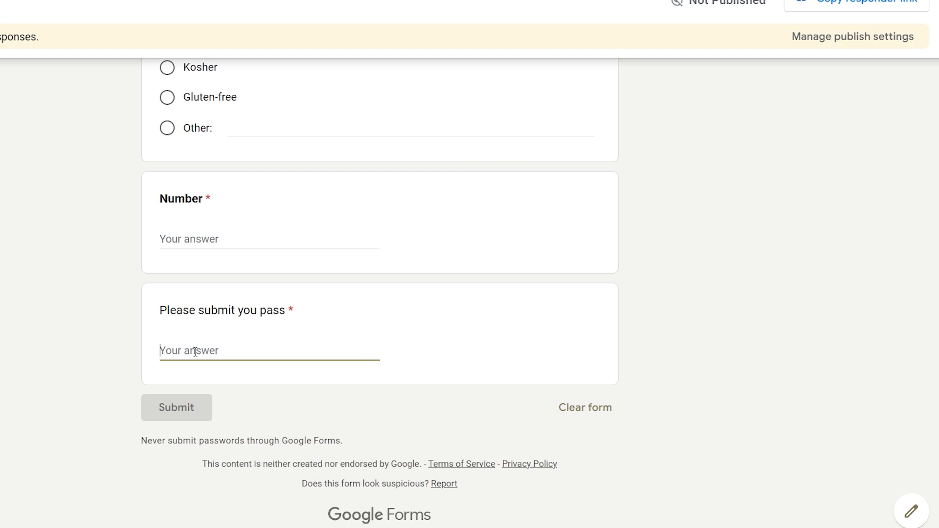
text(jfkdkfdklf)
click(275, 394)
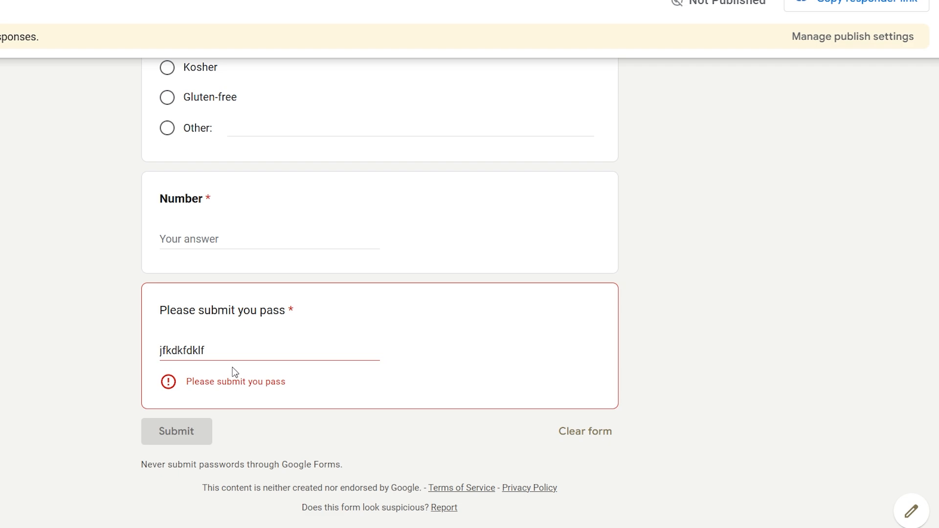
drag(217, 348, 150, 354)
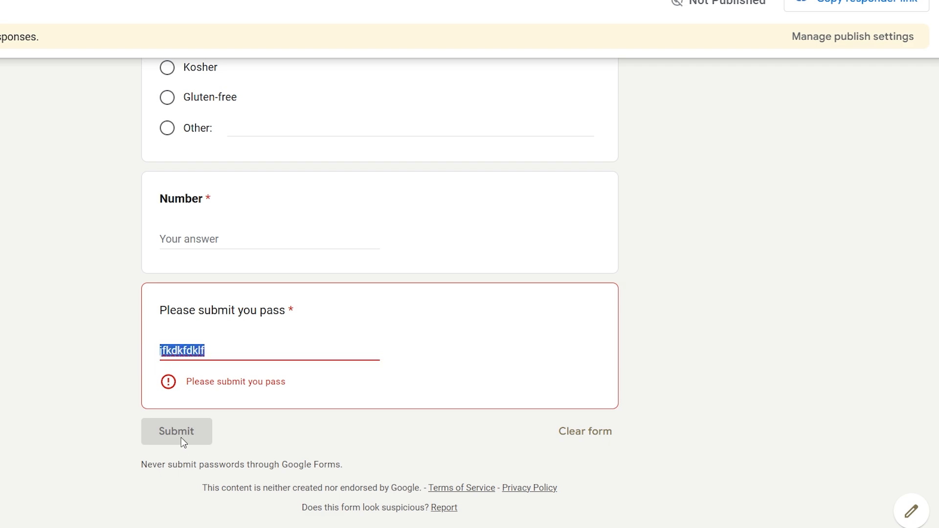
- Replace the wrong answer with DM04 and confirm the pass is accepted
click(221, 353)
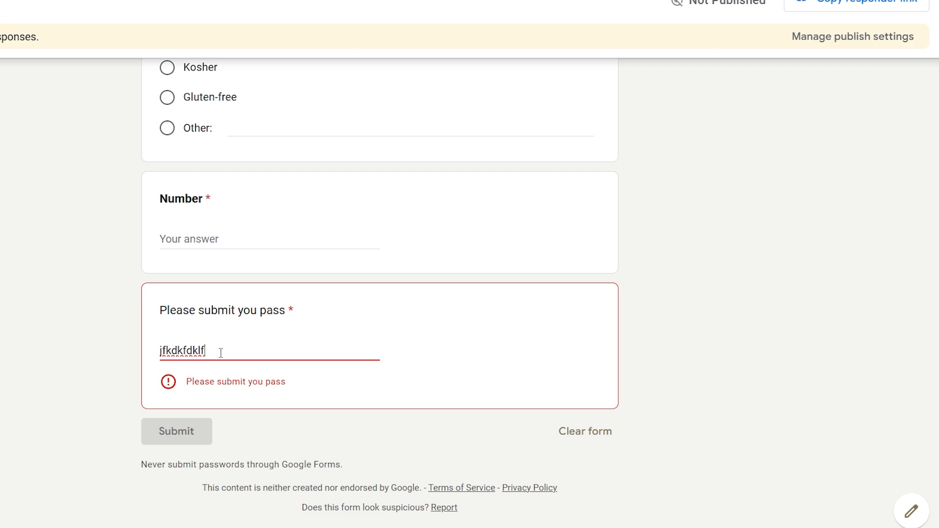
drag(221, 353, 148, 352)
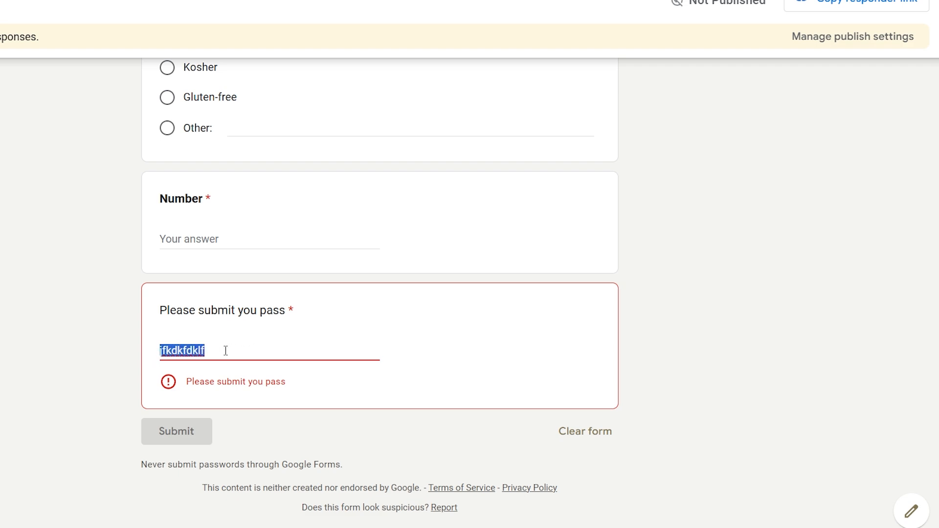
text(DM04)
click(234, 379)
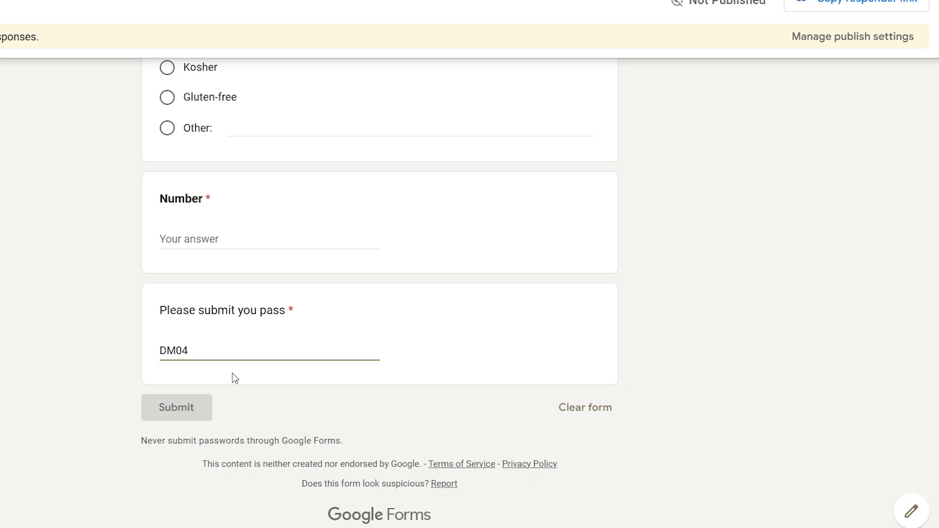
click(221, 240)
click(239, 393)
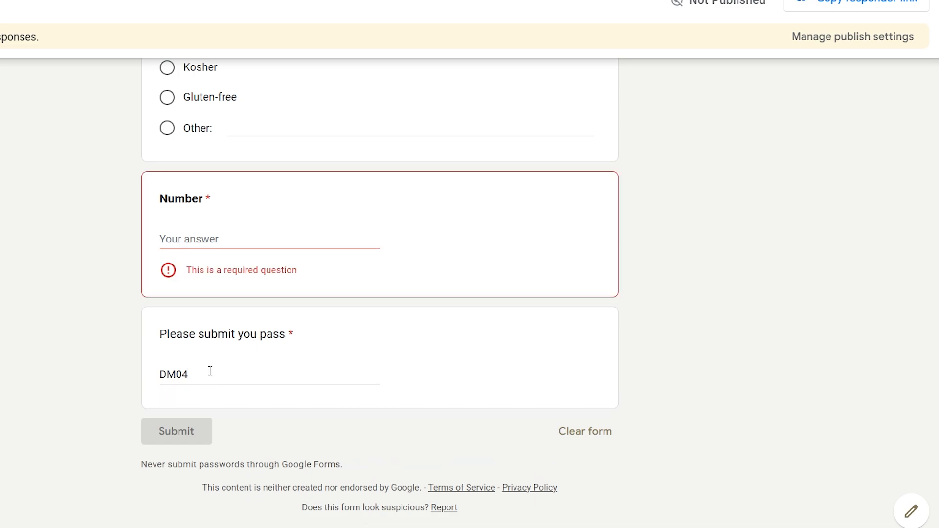
click(234, 247)
scroll(308, 243, up, 5)
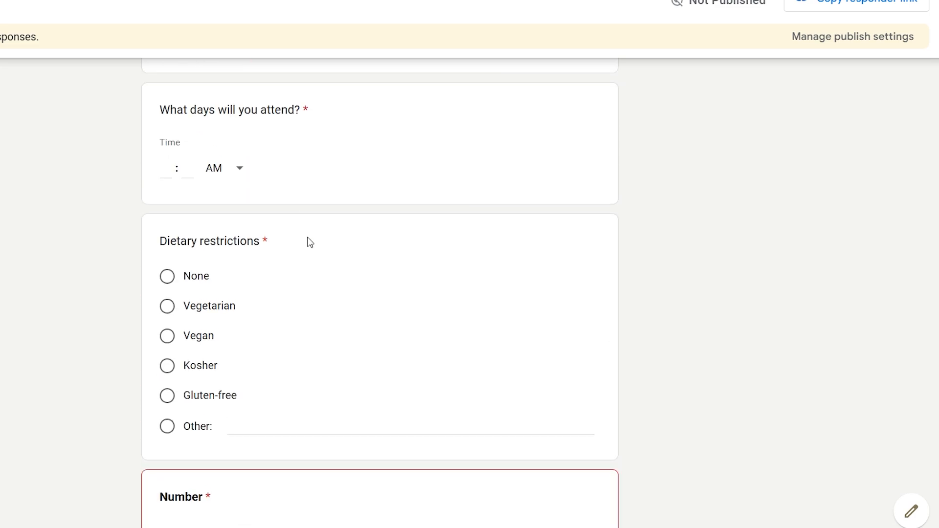
scroll(249, 381, down, 5)
- Shorten the pass to DM0 to show 'Please submit you pass', then restore DM04
click(207, 351)
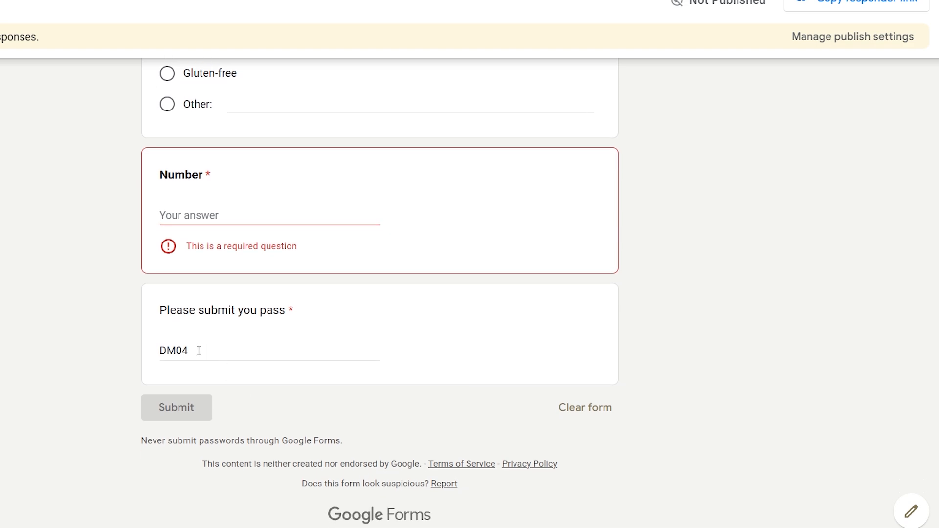
key(BackSpace)
click(212, 380)
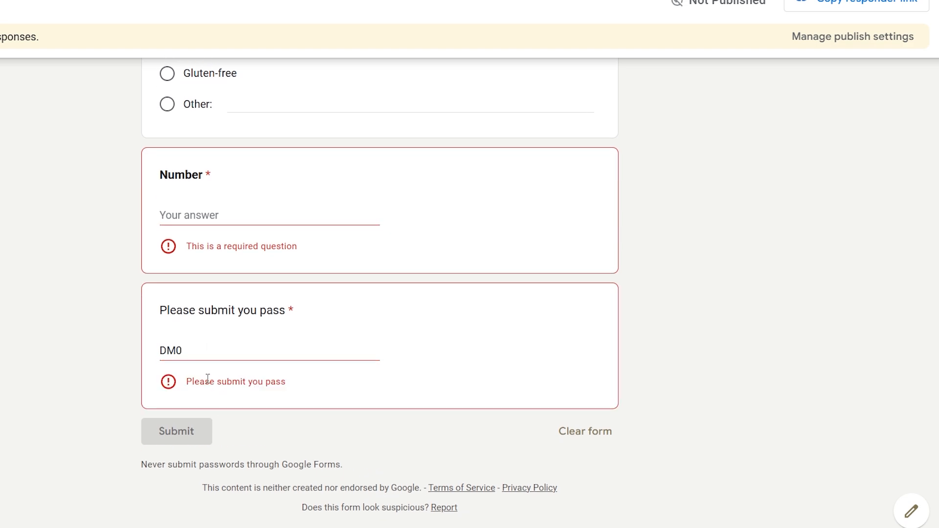
drag(188, 382, 297, 382)
click(228, 354)
text(4)
key(ctrl+shift+Tab)
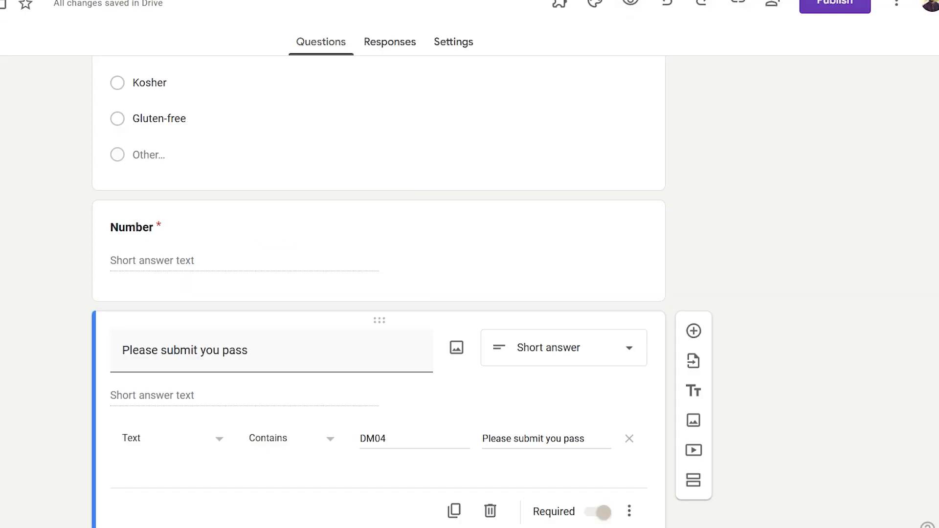
key(ctrl+shift+Tab)
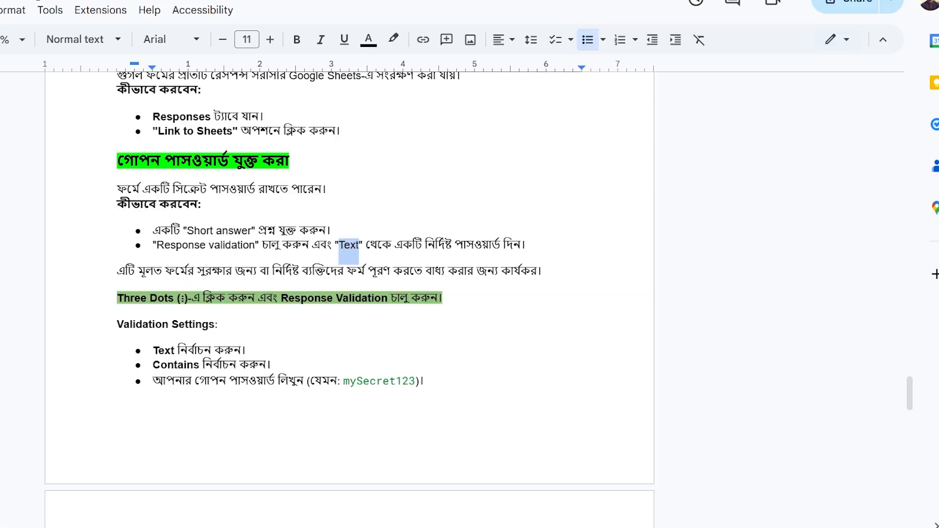
- Select the secret-password heading in the notes and move up past the certificate section
click(116, 160)
drag(115, 160, 292, 160)
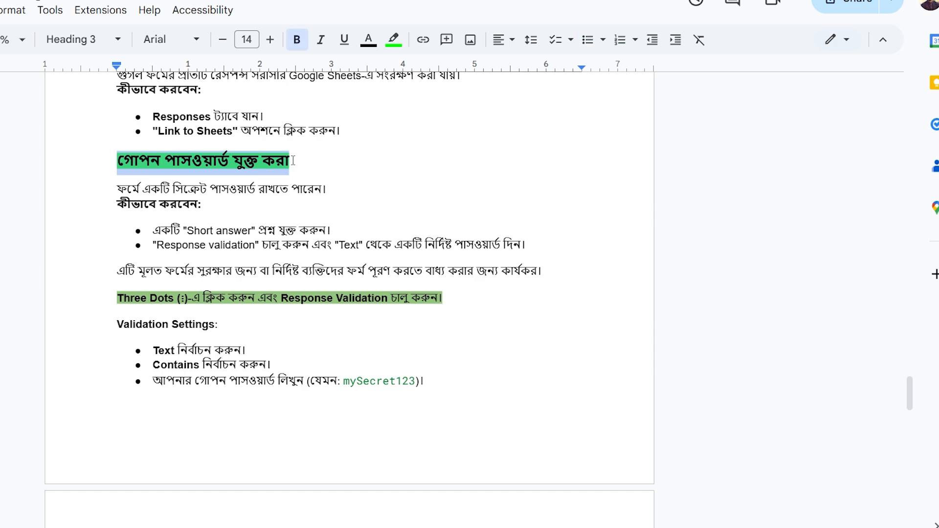
scroll(489, 210, up, 8)
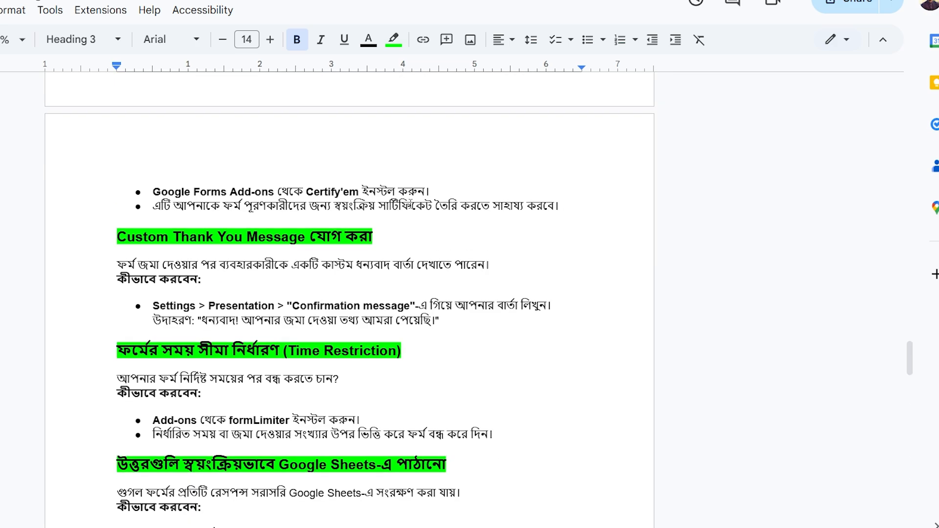
scroll(417, 208, up, 4)
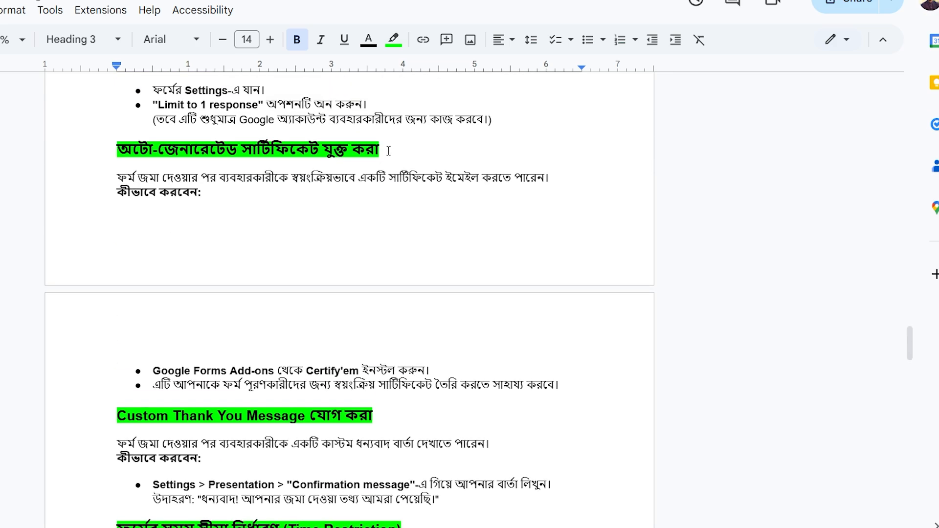
mouse_move(384, 147)
mouse_down()
mouse_move(118, 148)
mouse_move(378, 149)
mouse_up()
click(118, 148)
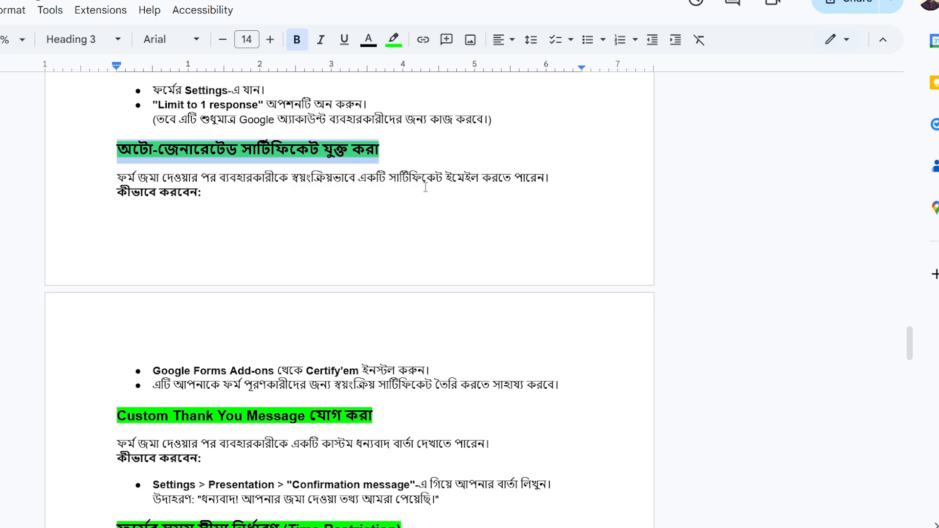
- Select the Multiple choice grid description paragraph above its sample rating table
scroll(382, 231, up, 14)
scroll(382, 230, up, 8)
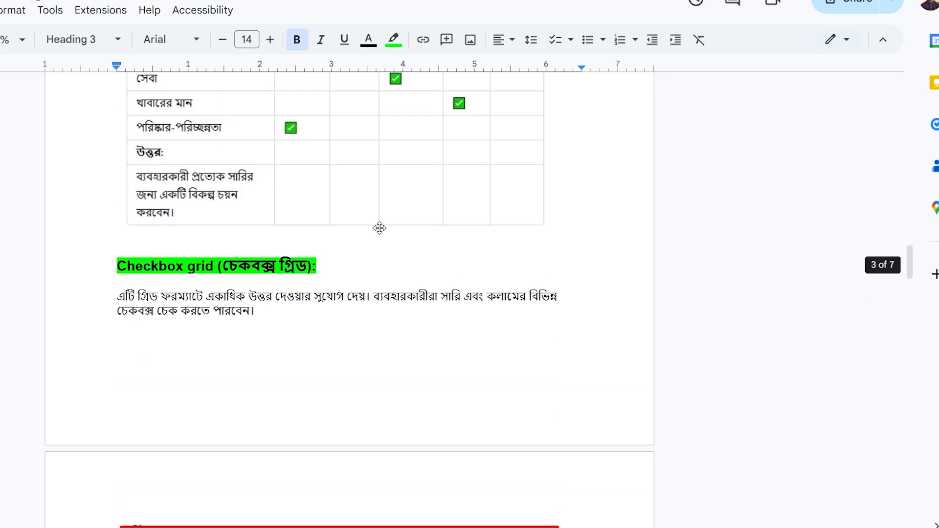
click(377, 186)
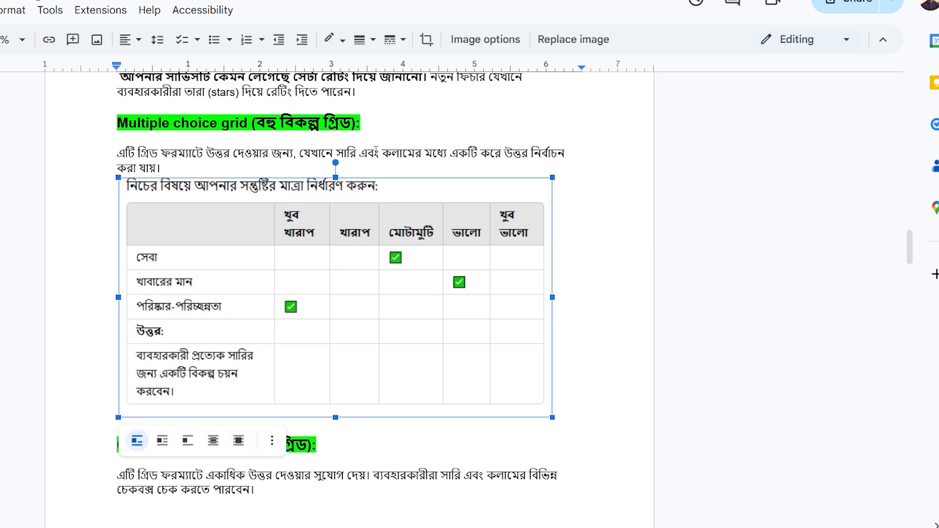
click(379, 153)
drag(379, 153, 118, 153)
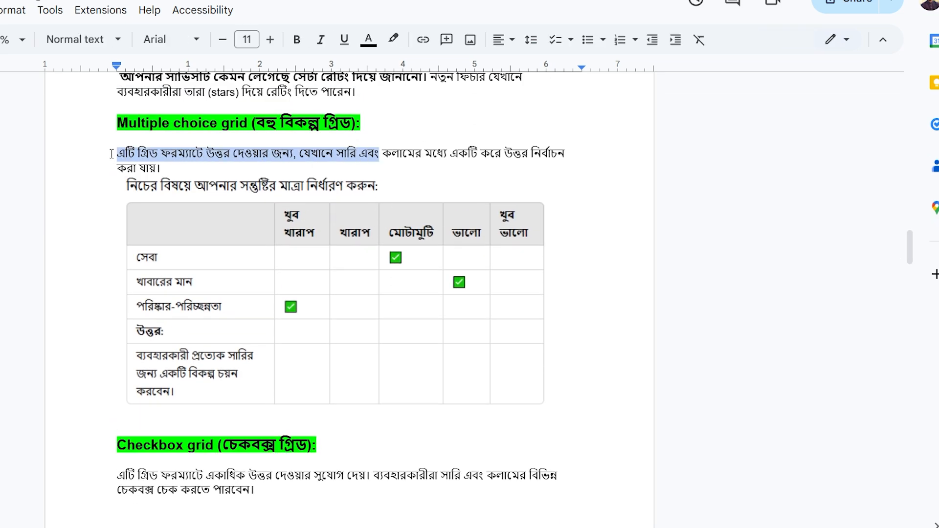
triple_click(134, 169)
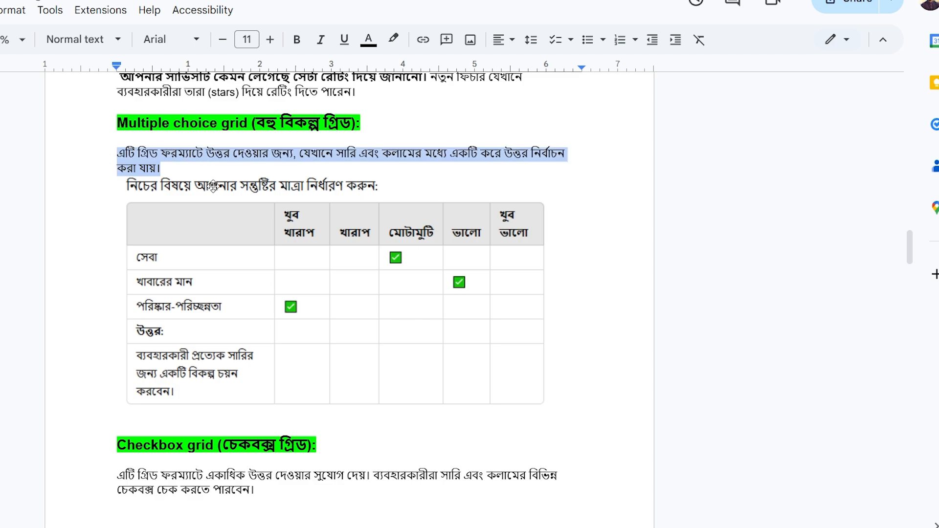